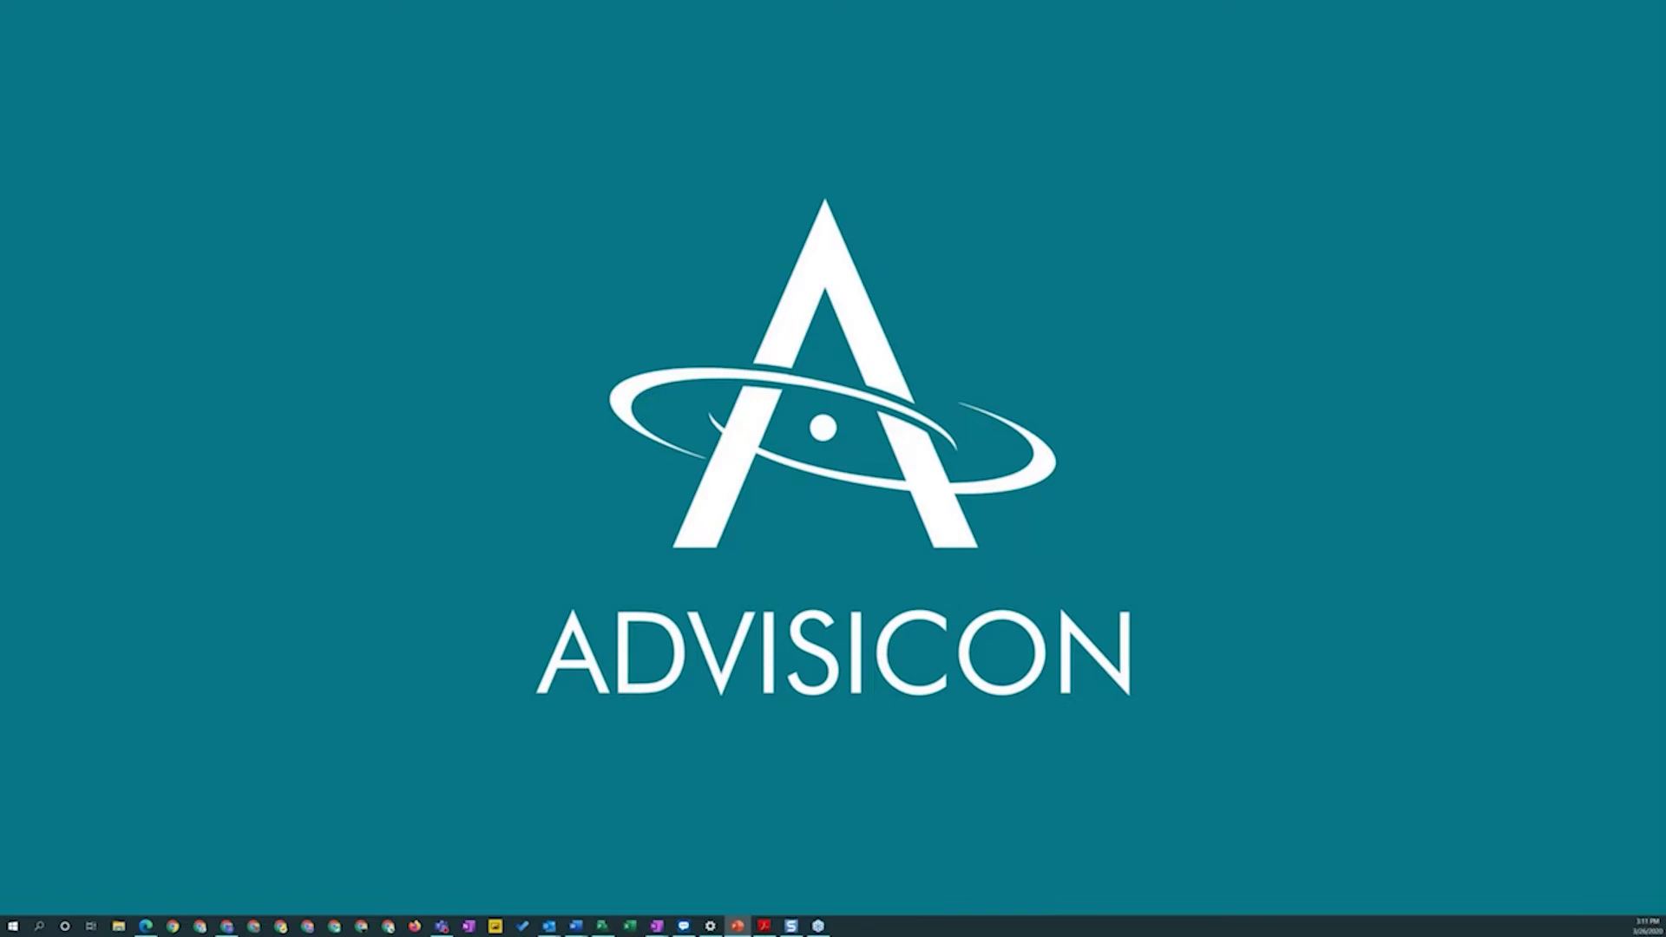
Switch to the maximised Edge window and open Microsoft Forms from the Office 365 app list.
key(alt+Tab)
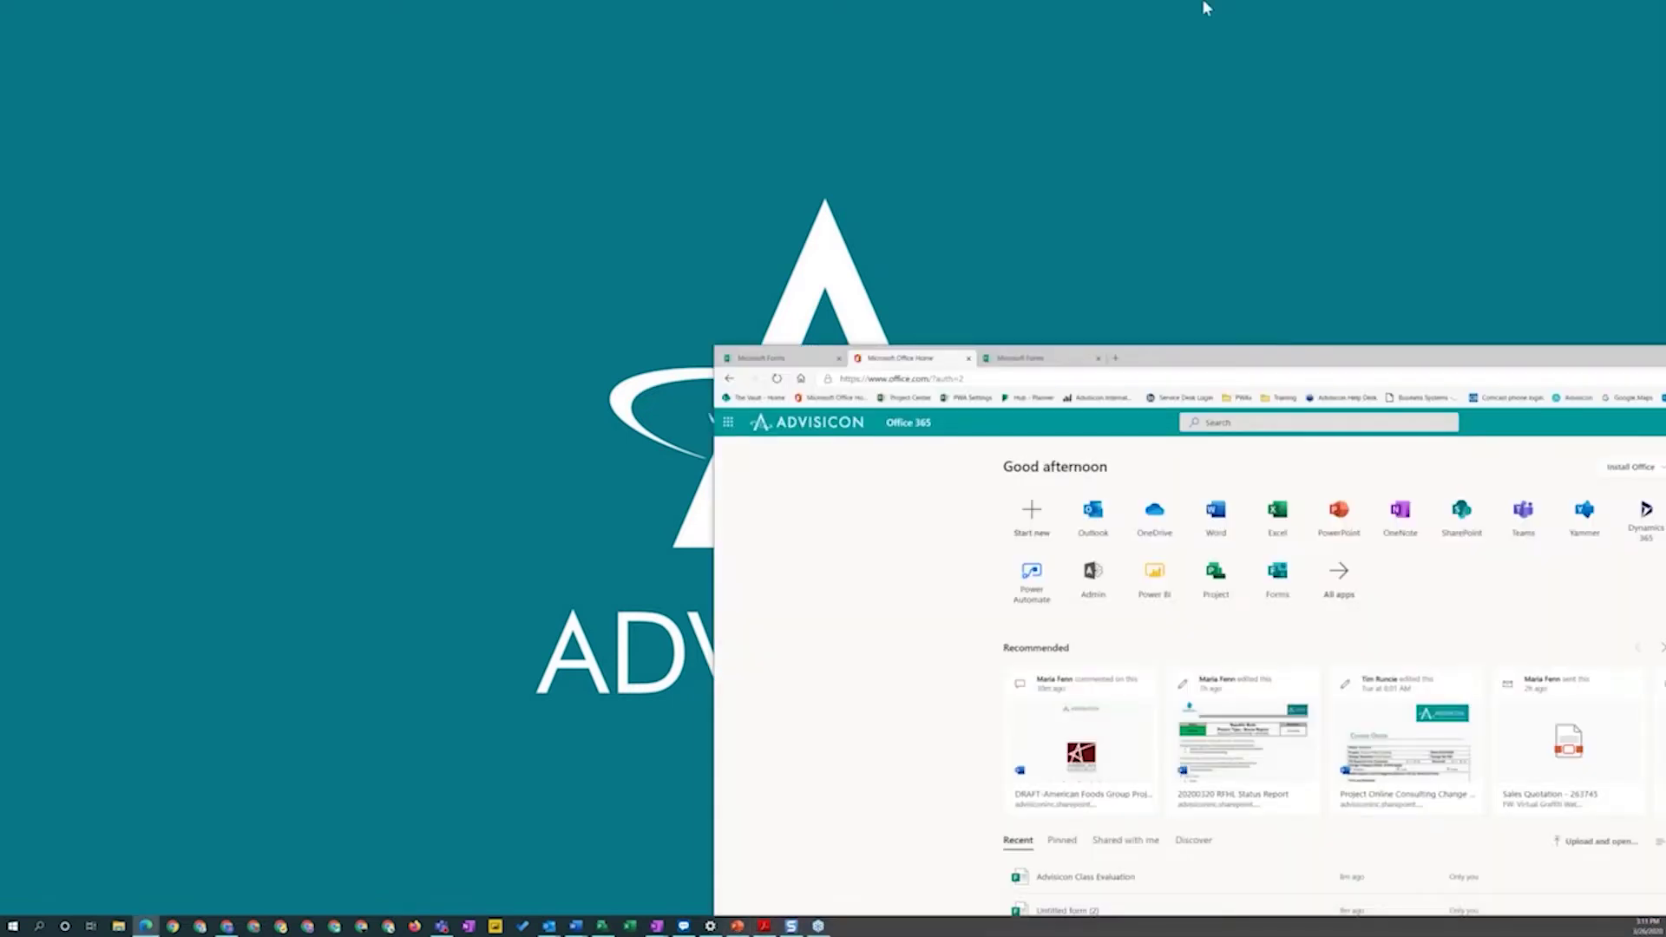
key(super+Up)
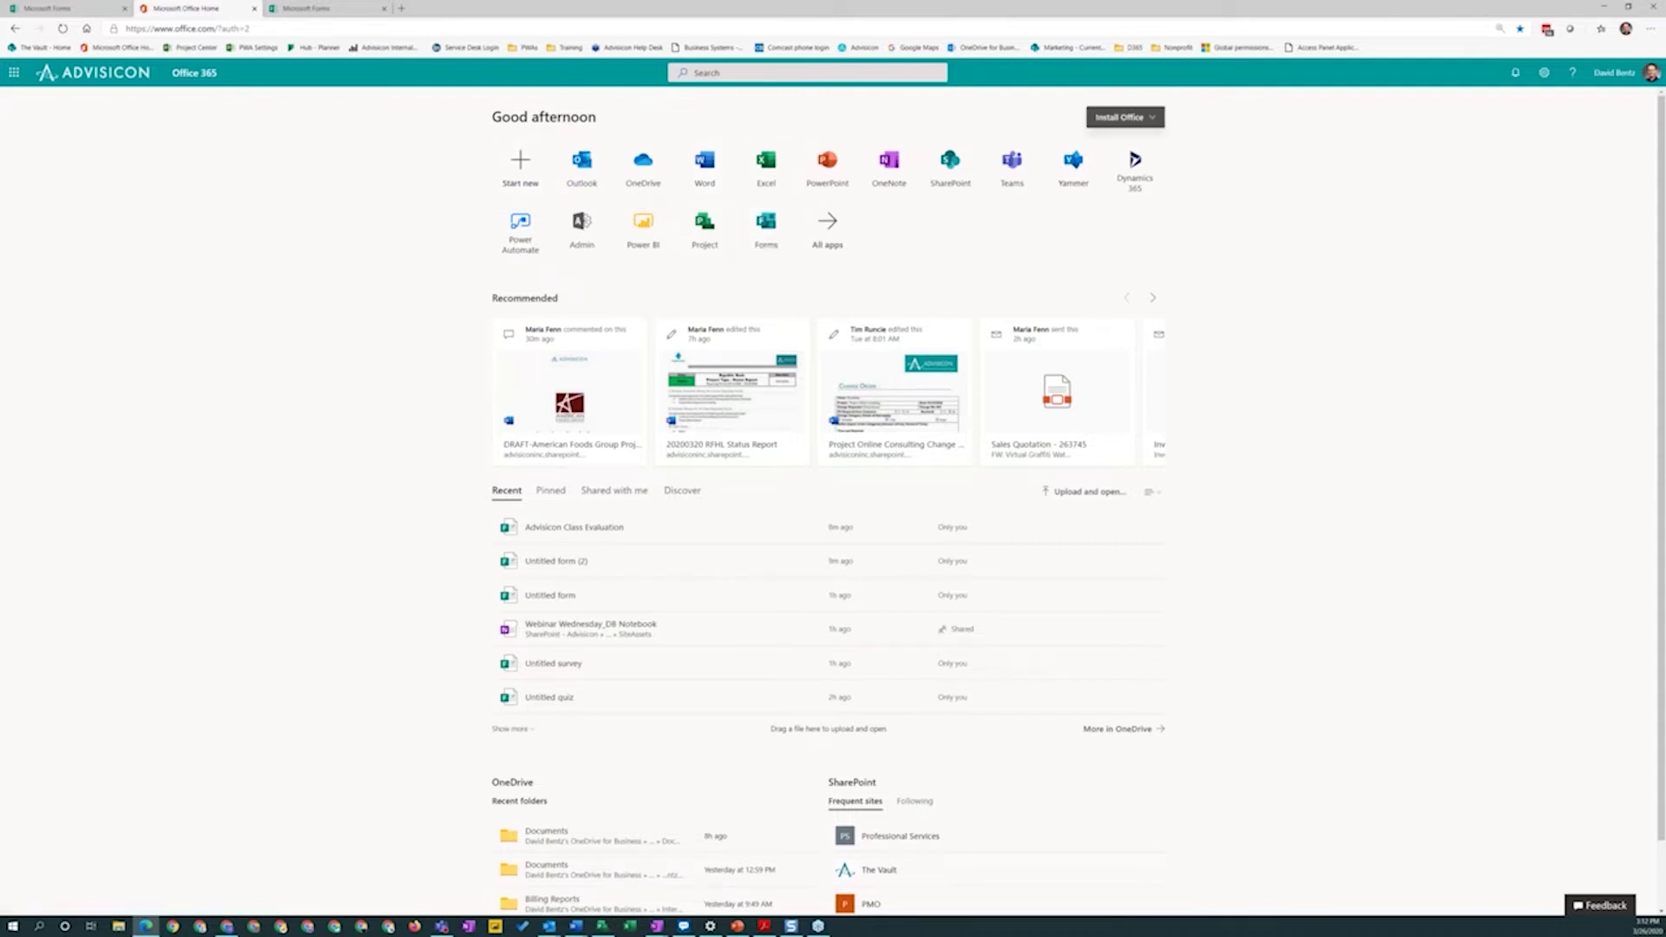
click(847, 248)
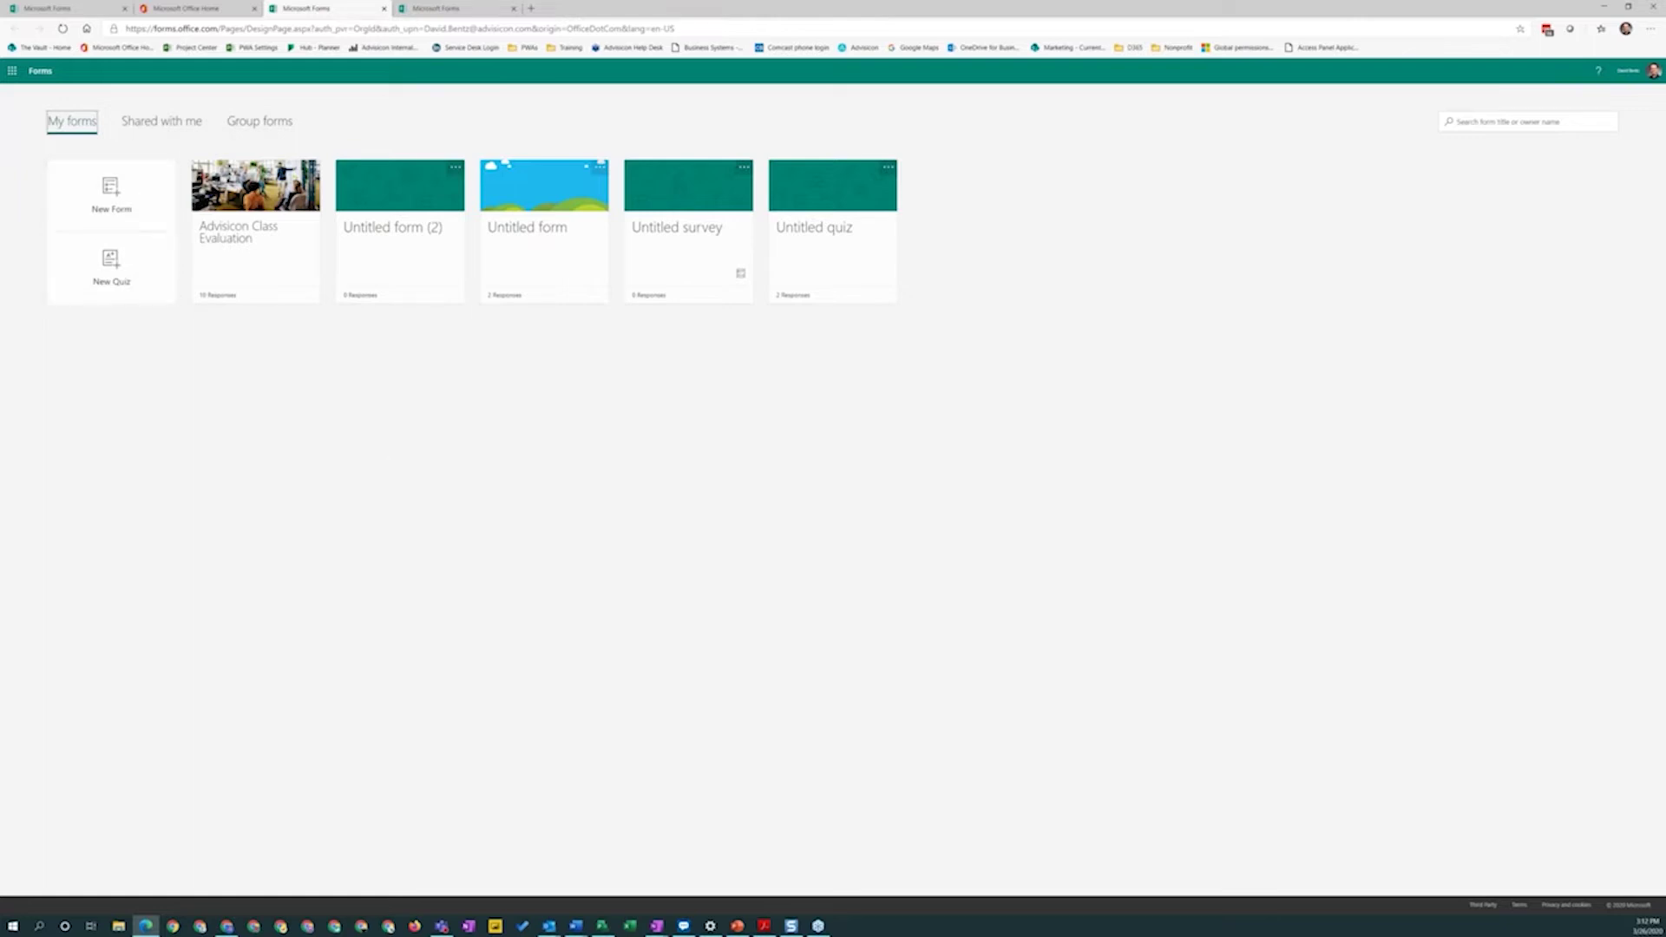
Create a new blank form and title it 'Webinar Poll'.
click(102, 206)
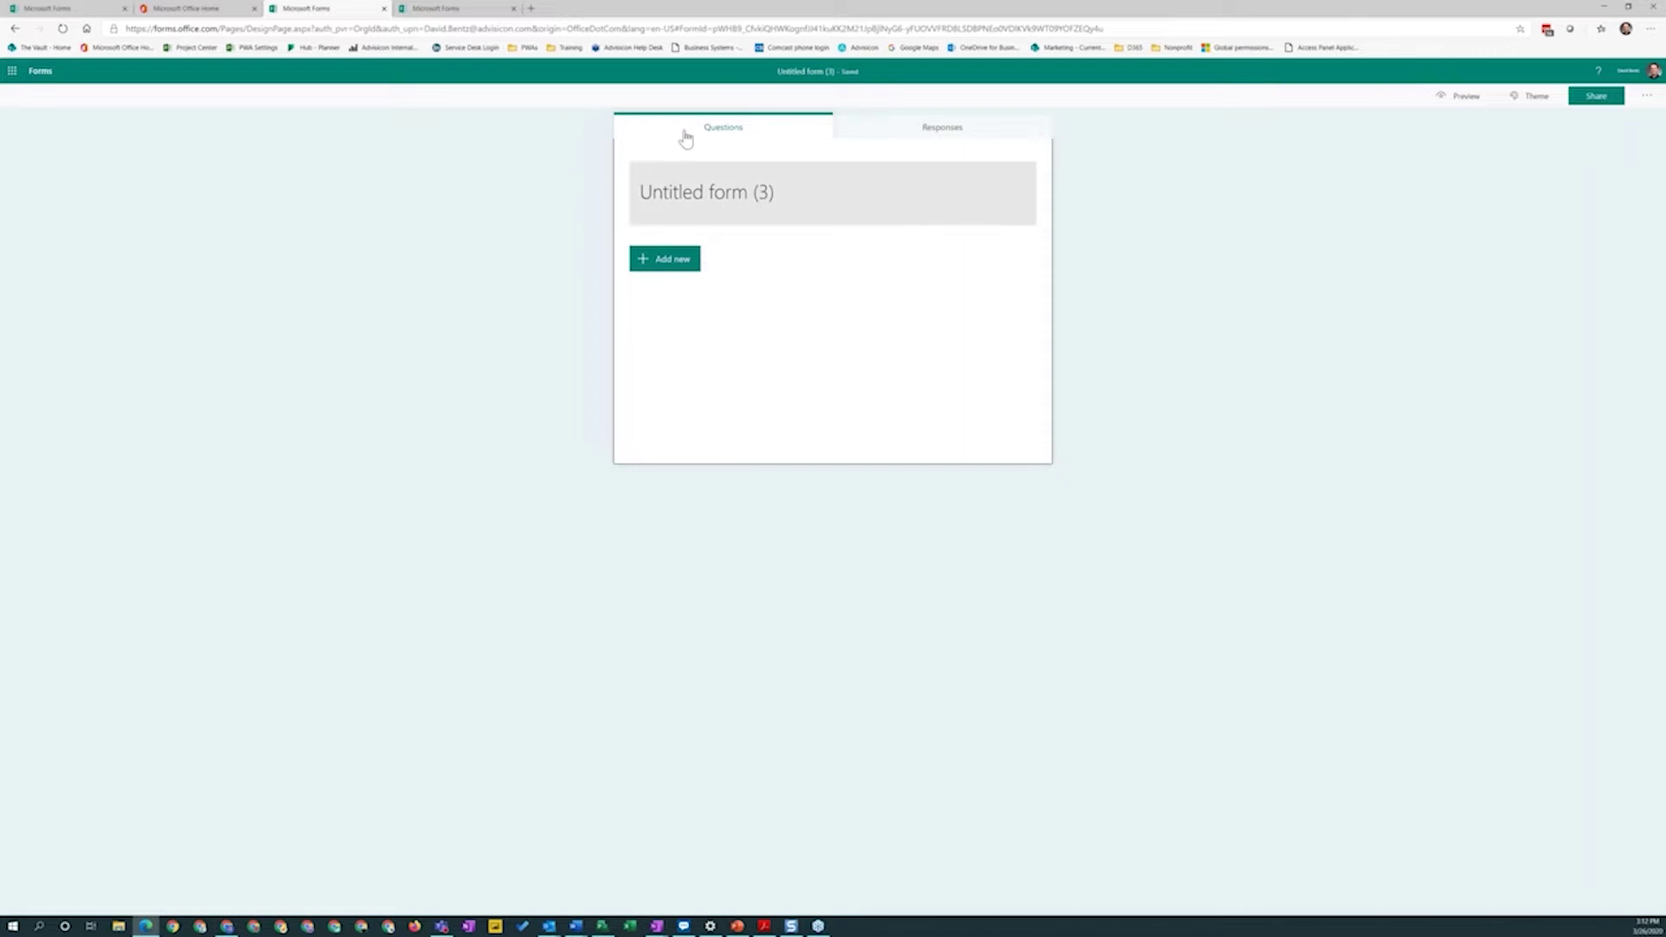
click(926, 134)
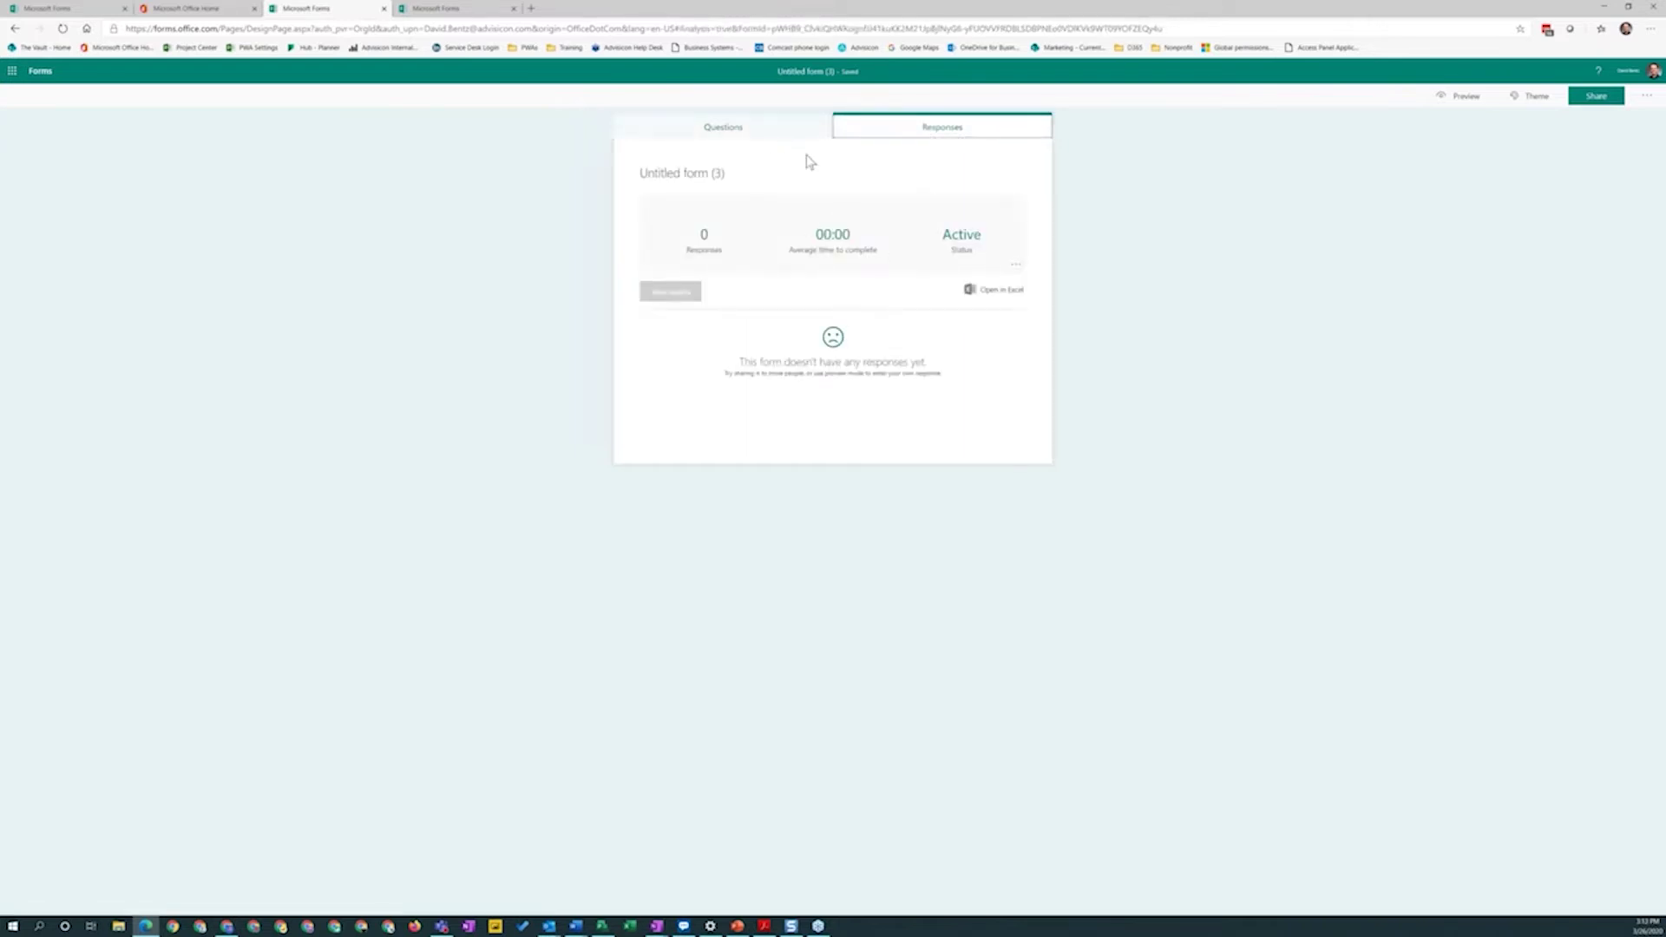
click(775, 136)
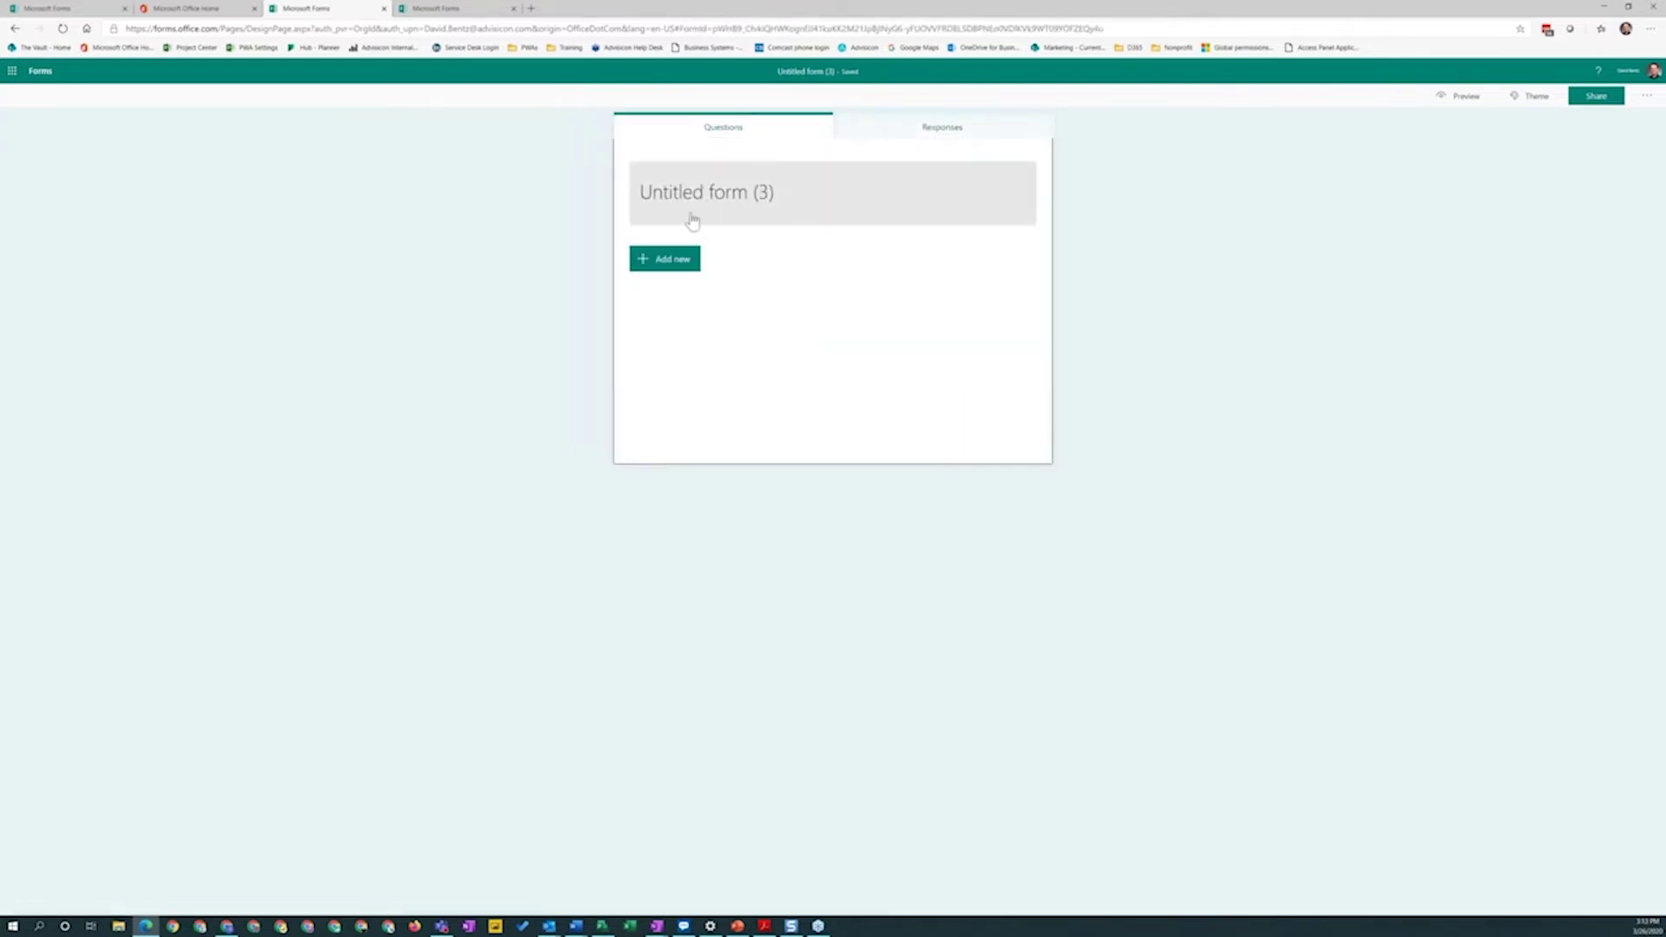
click(733, 213)
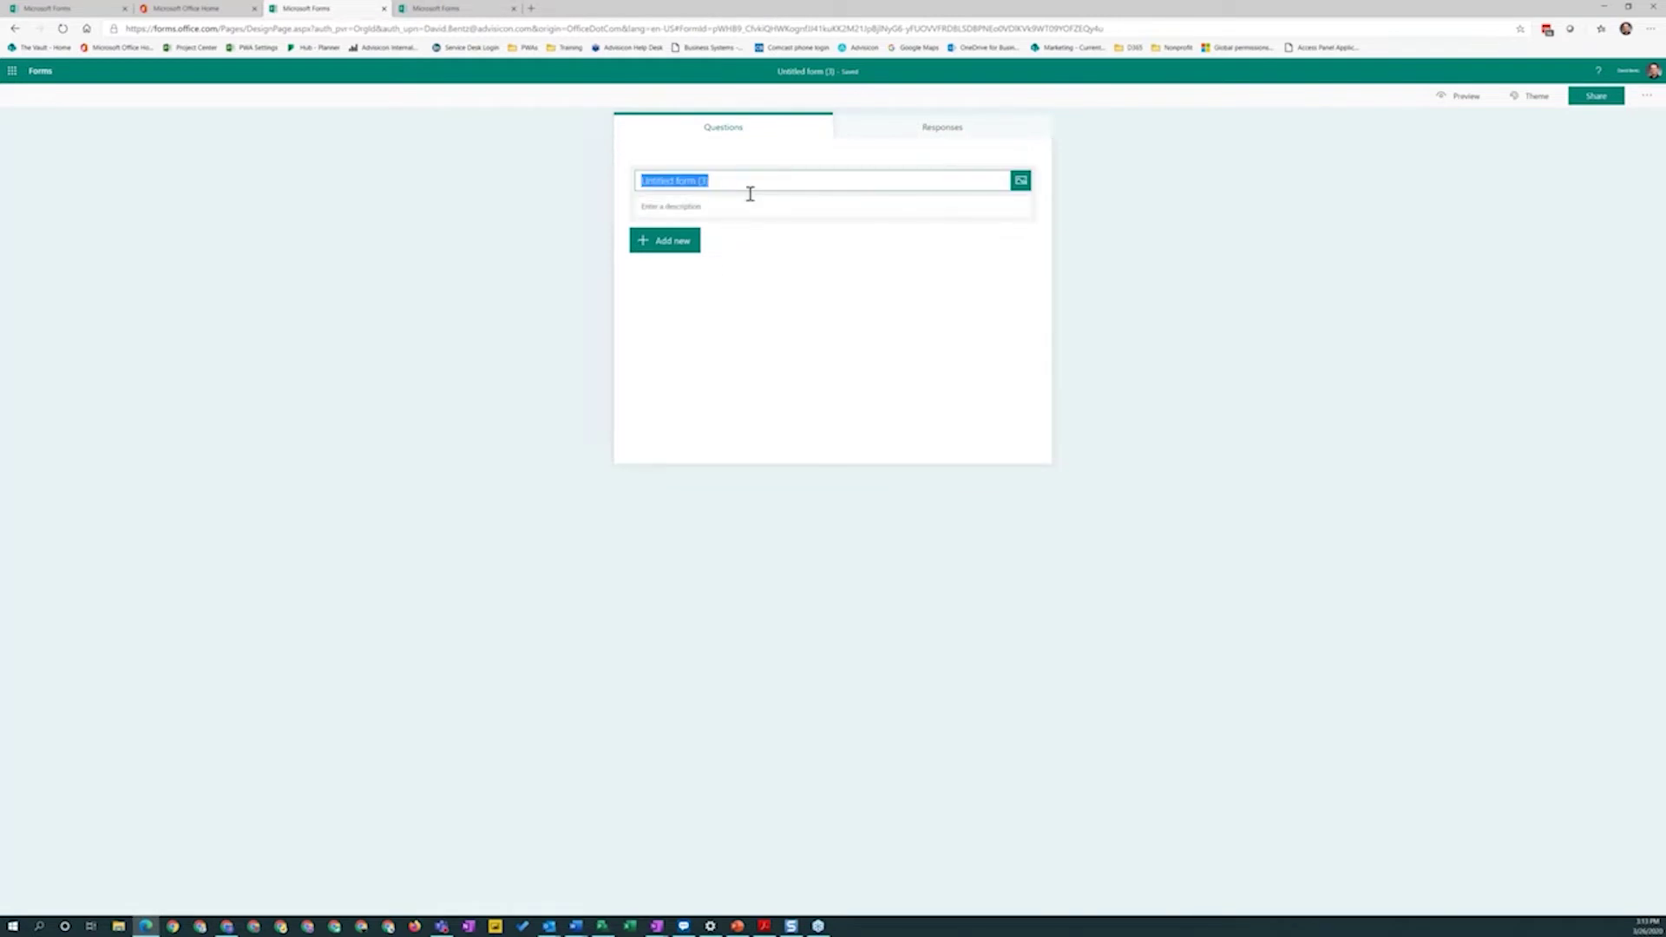
text(Webinar Poll)
click(721, 209)
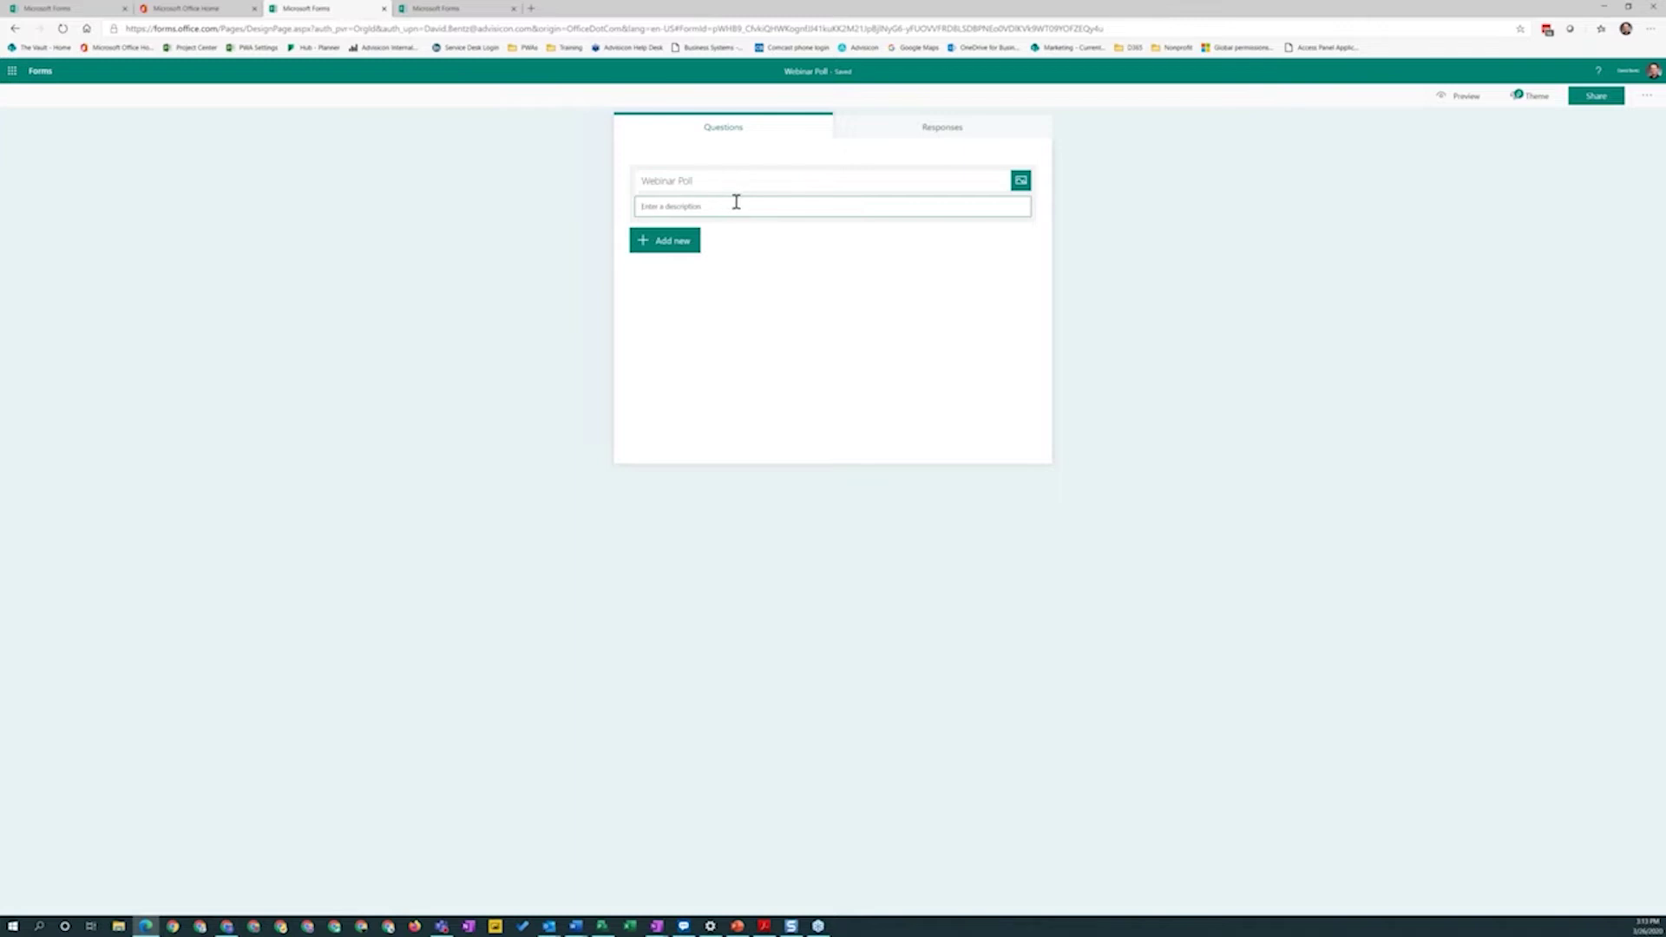
Browse the OneDrive and web image search options for the title image.
click(1022, 182)
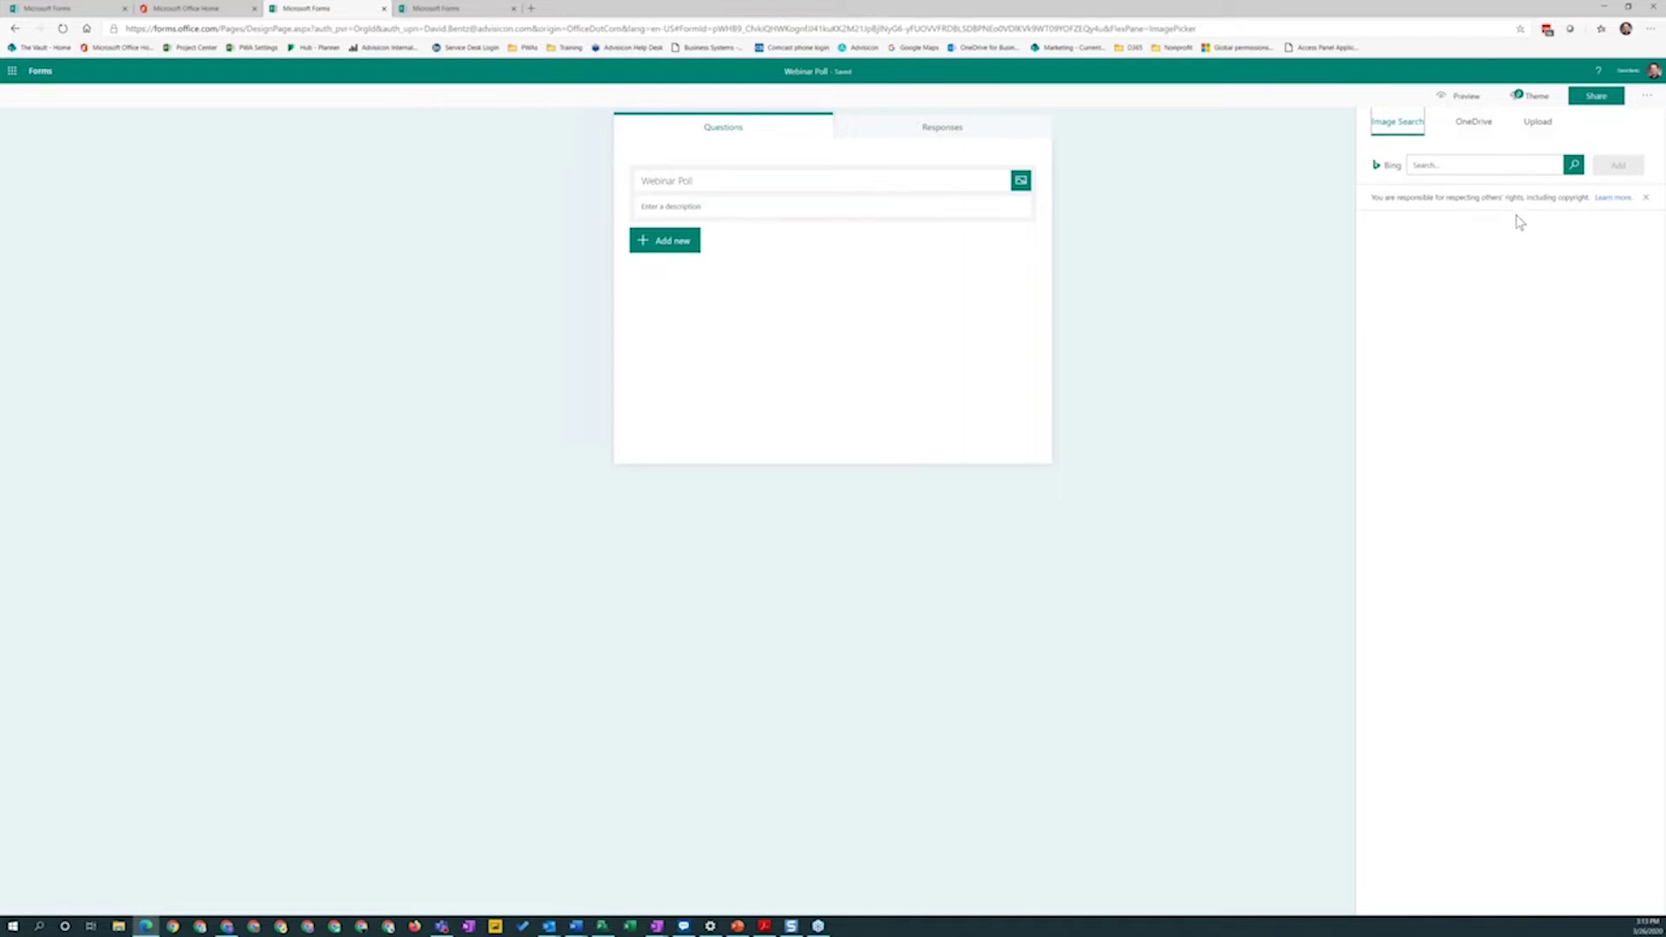
click(1473, 126)
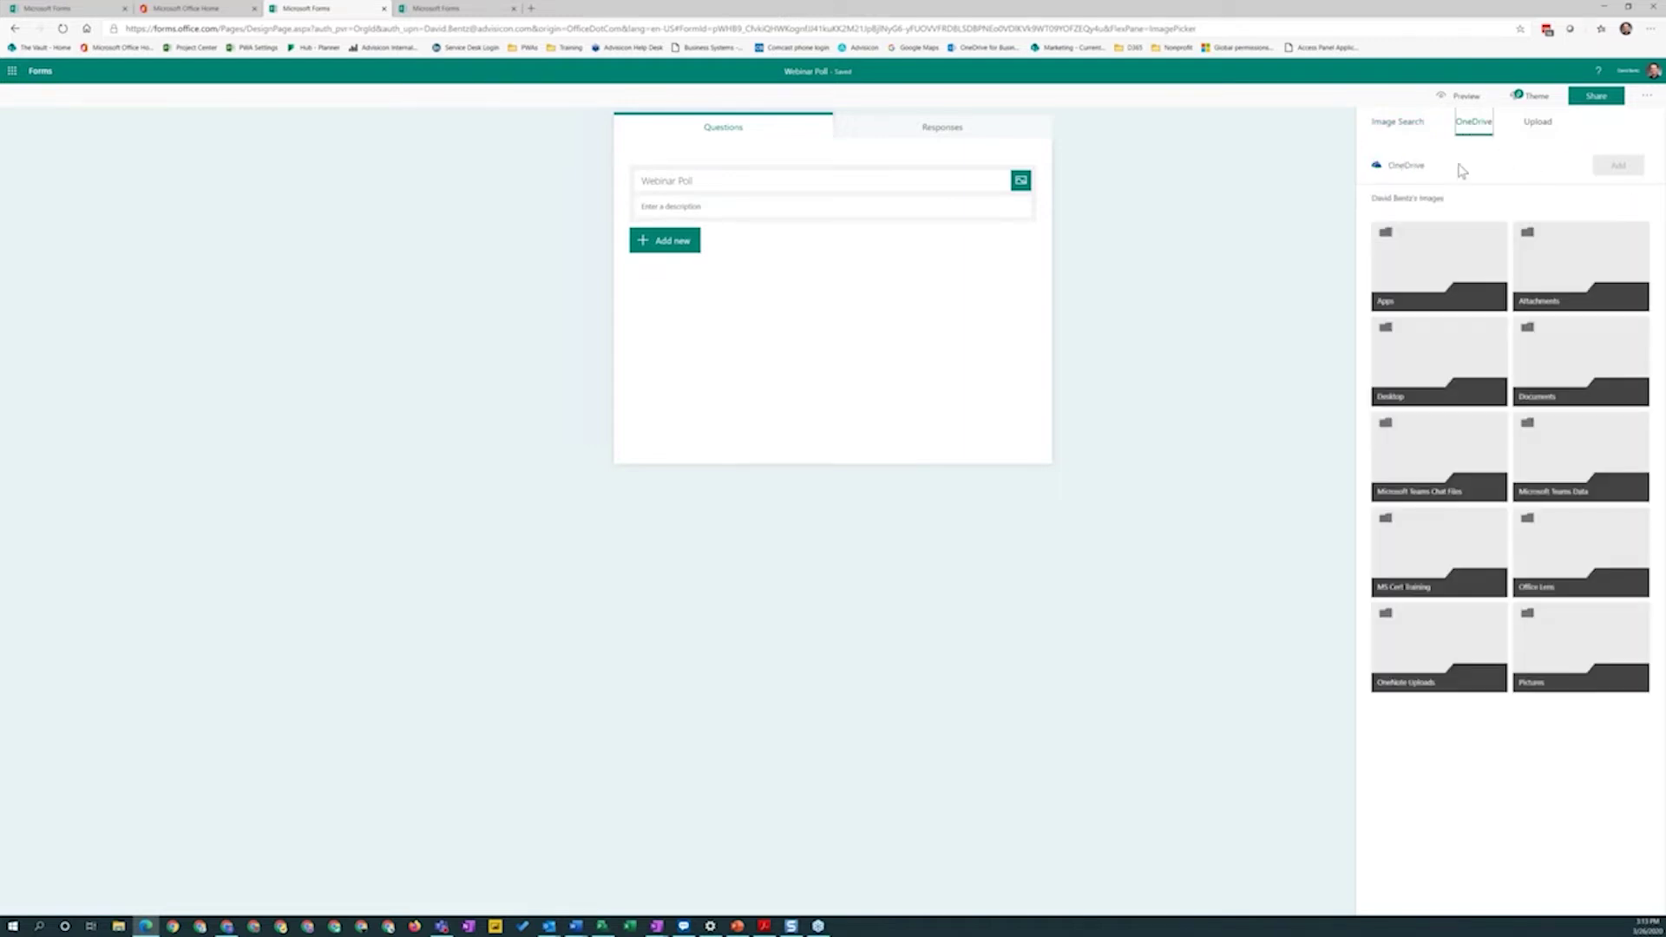
click(1411, 123)
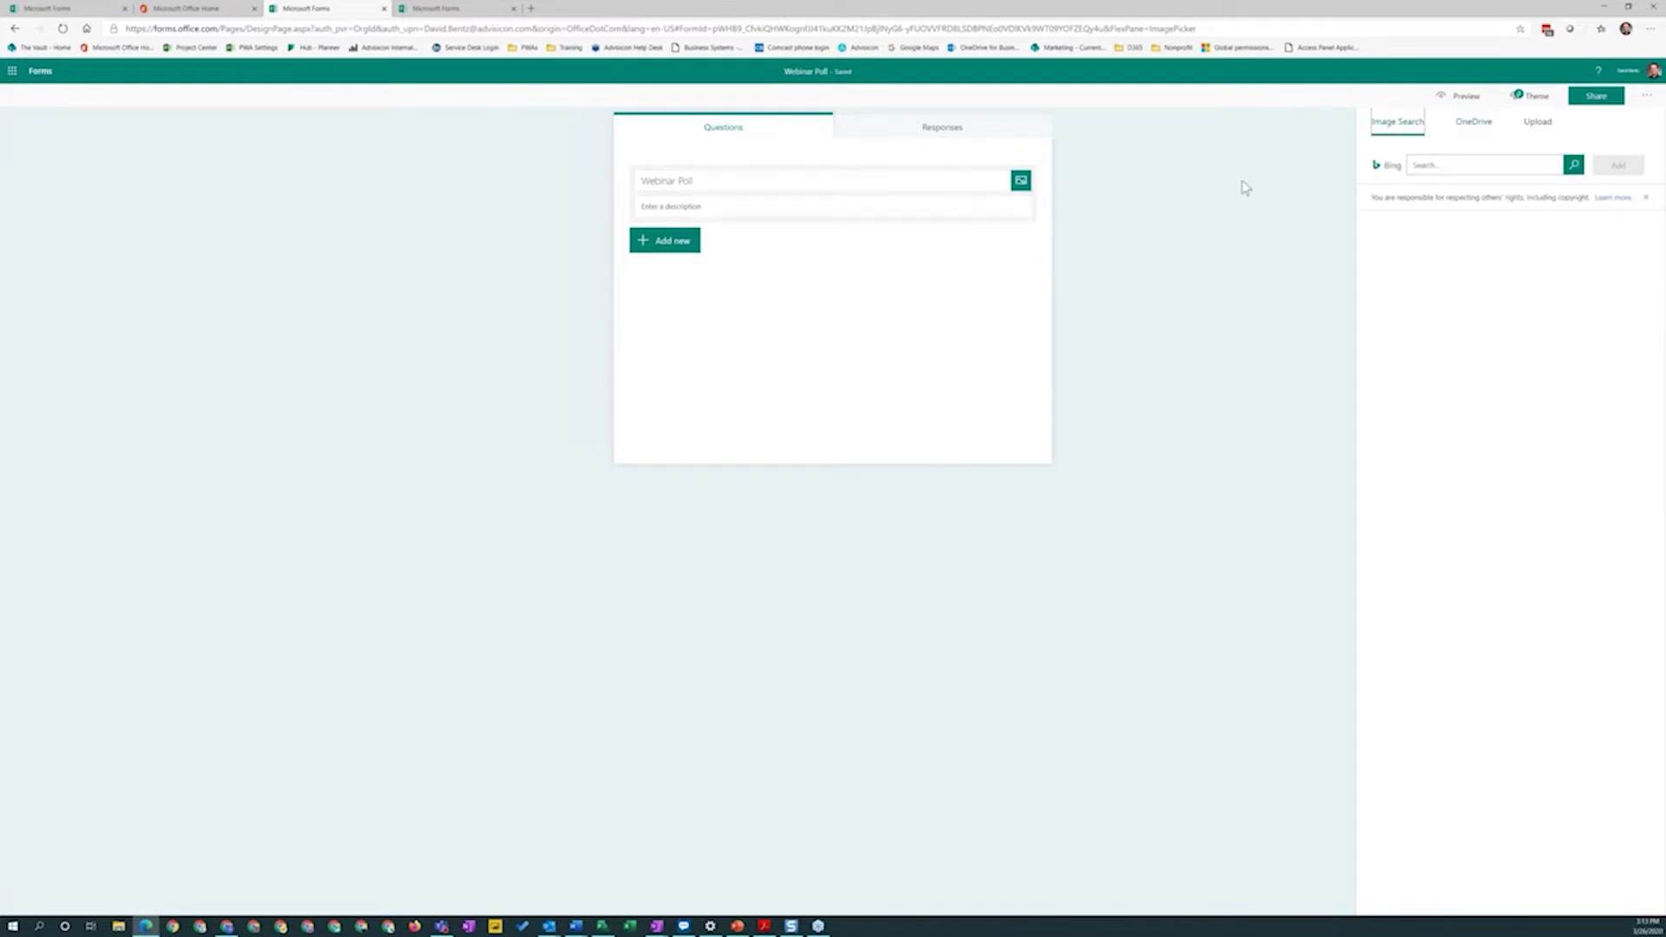
Apply the purple theme to the poll and bring up the question types.
click(1534, 97)
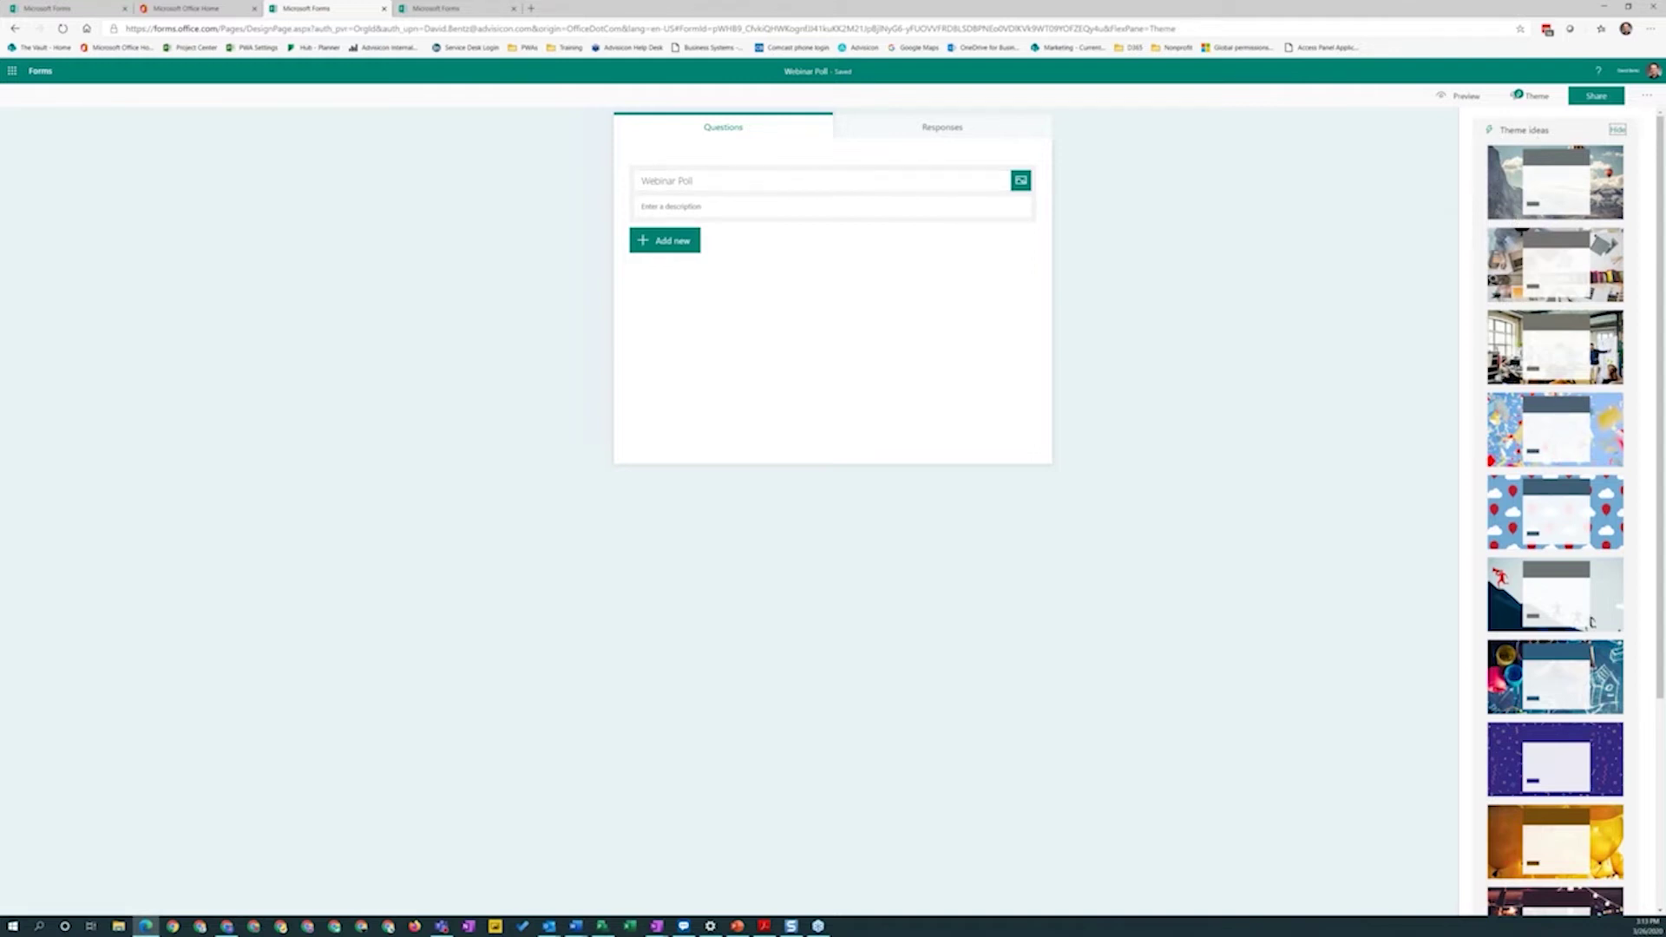
scroll(1558, 373, down, 3)
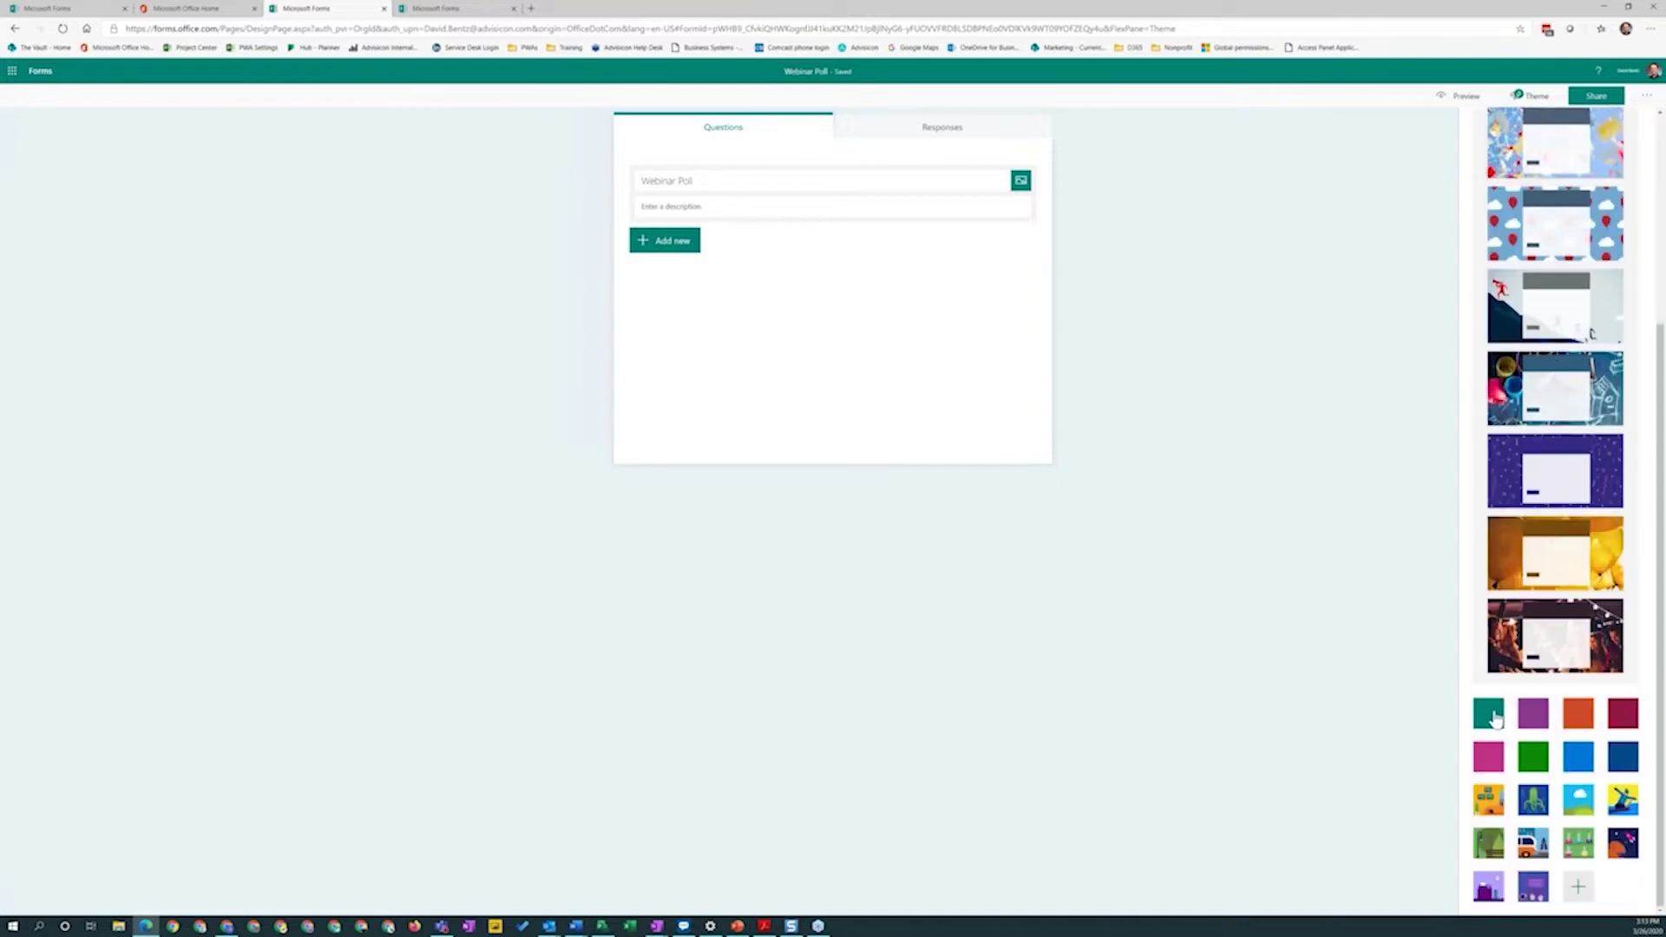
click(1495, 717)
click(1536, 725)
click(665, 240)
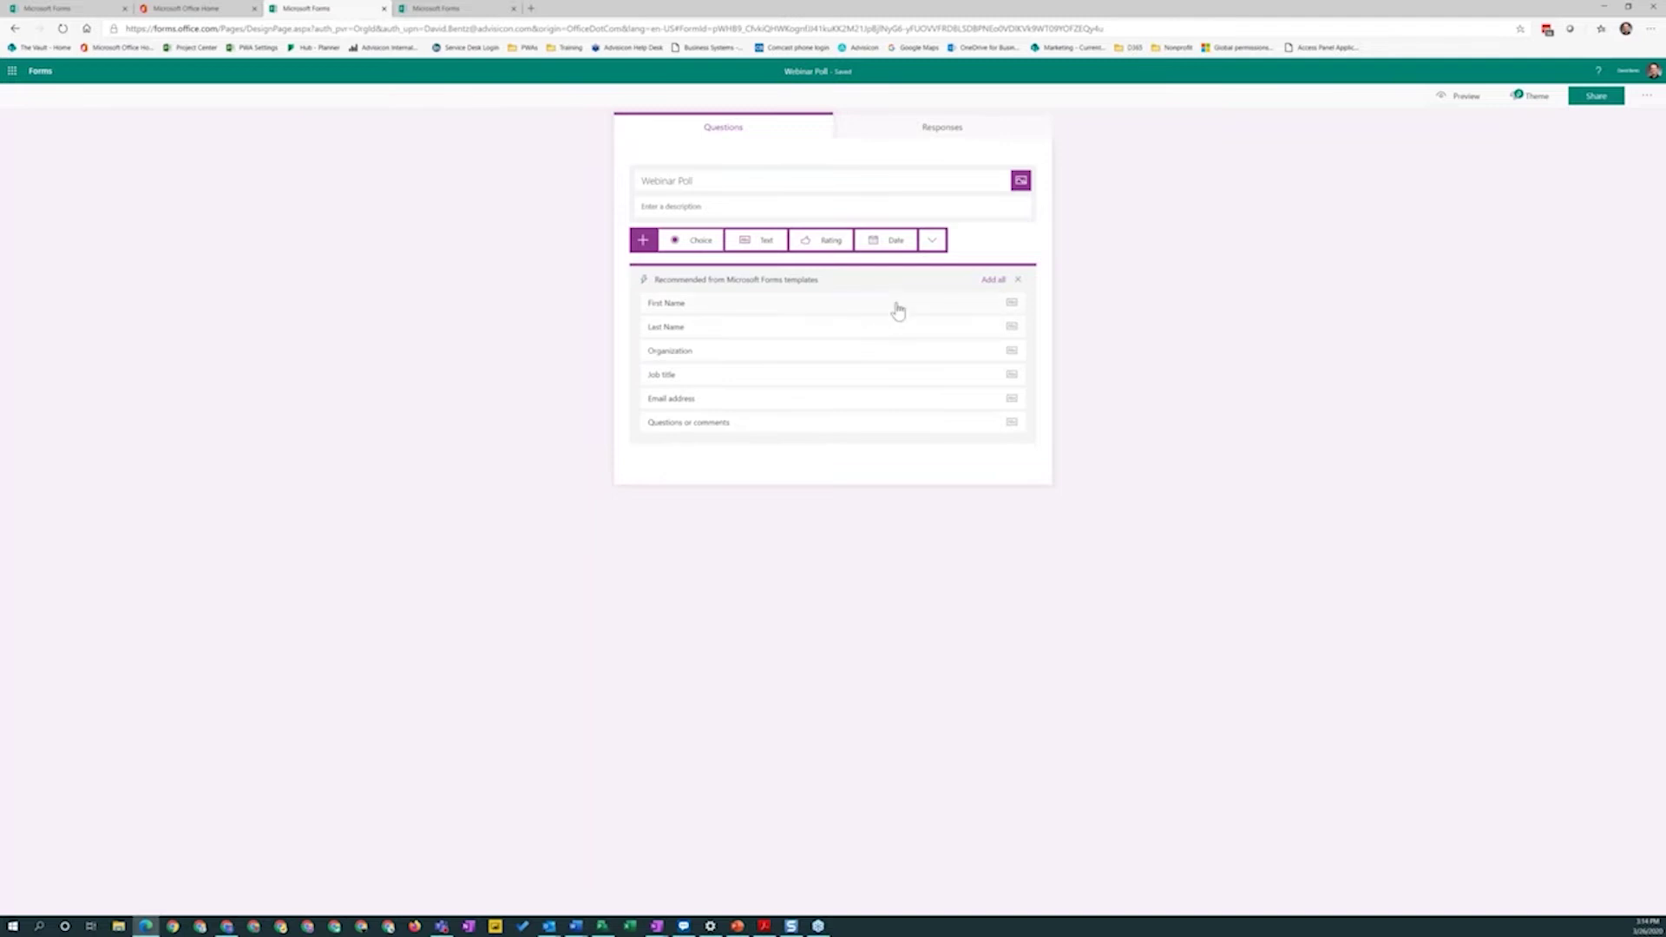
Add the recommended contact questions First Name through Email address, deleting 'Questions or comments'.
click(992, 280)
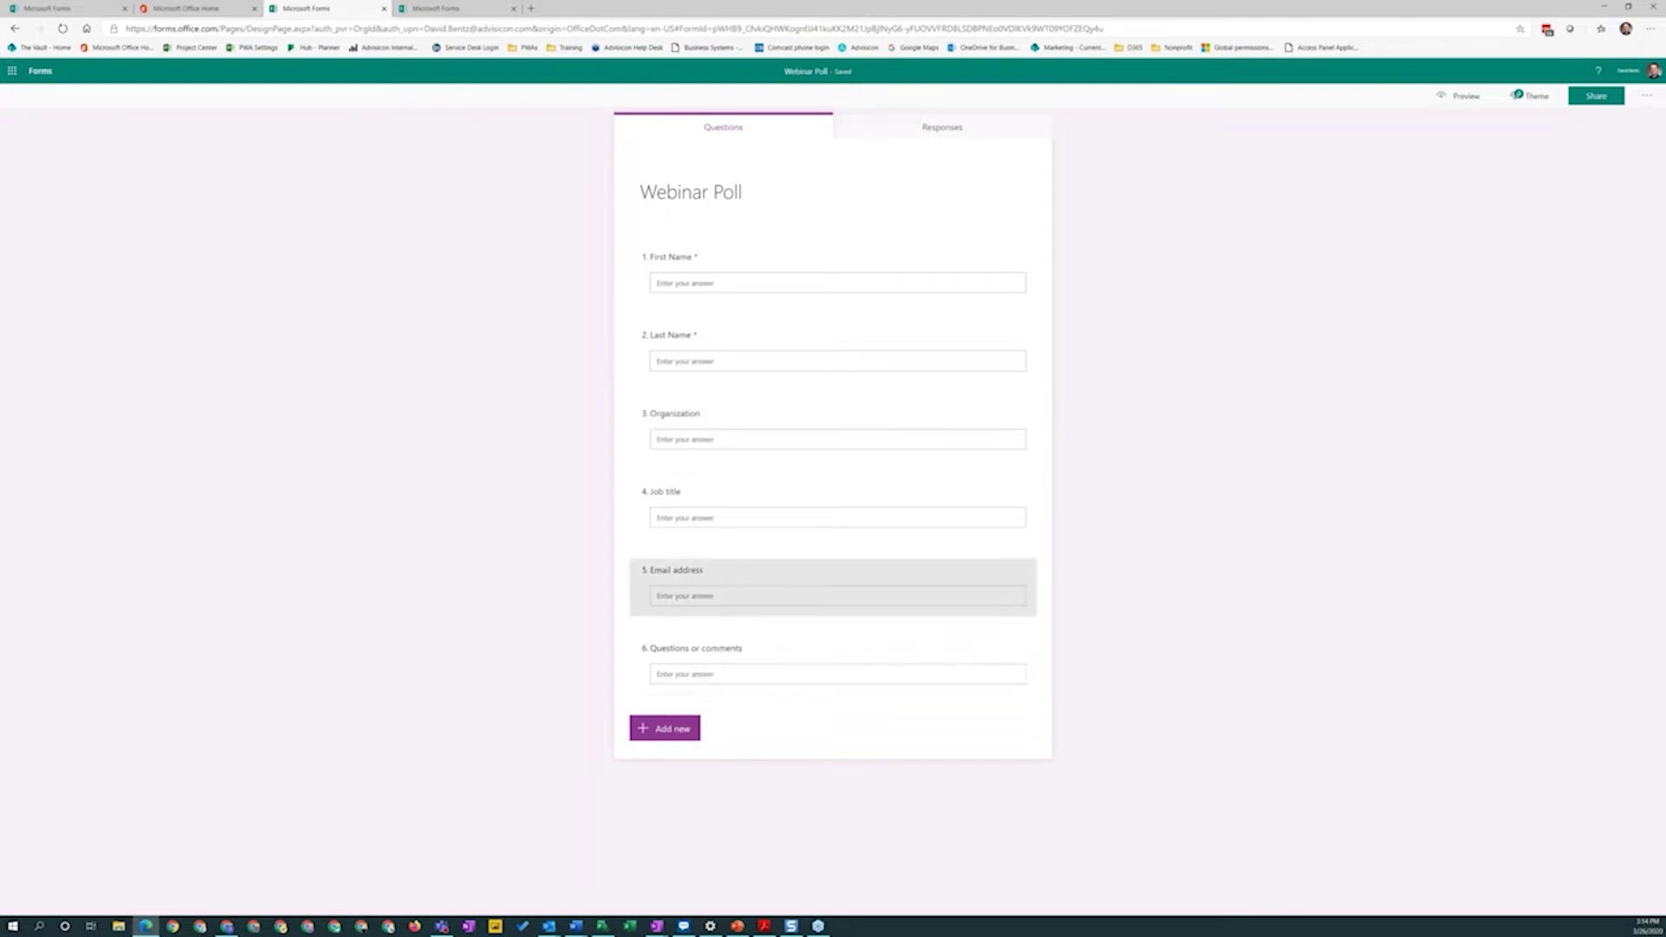
click(733, 666)
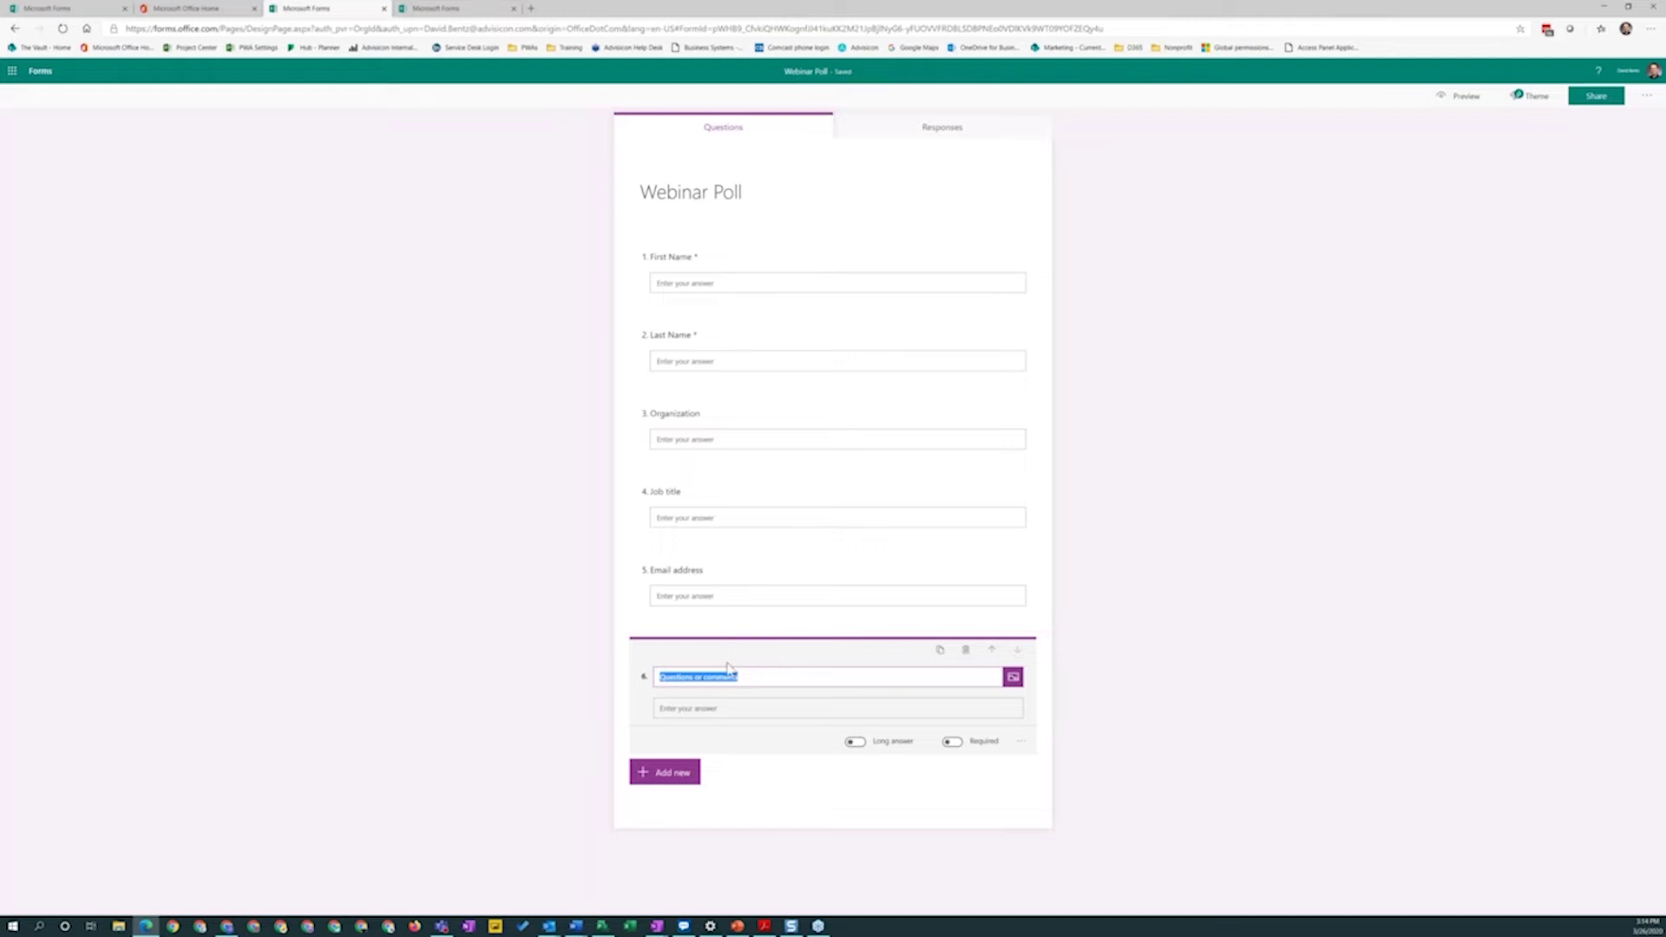
click(963, 653)
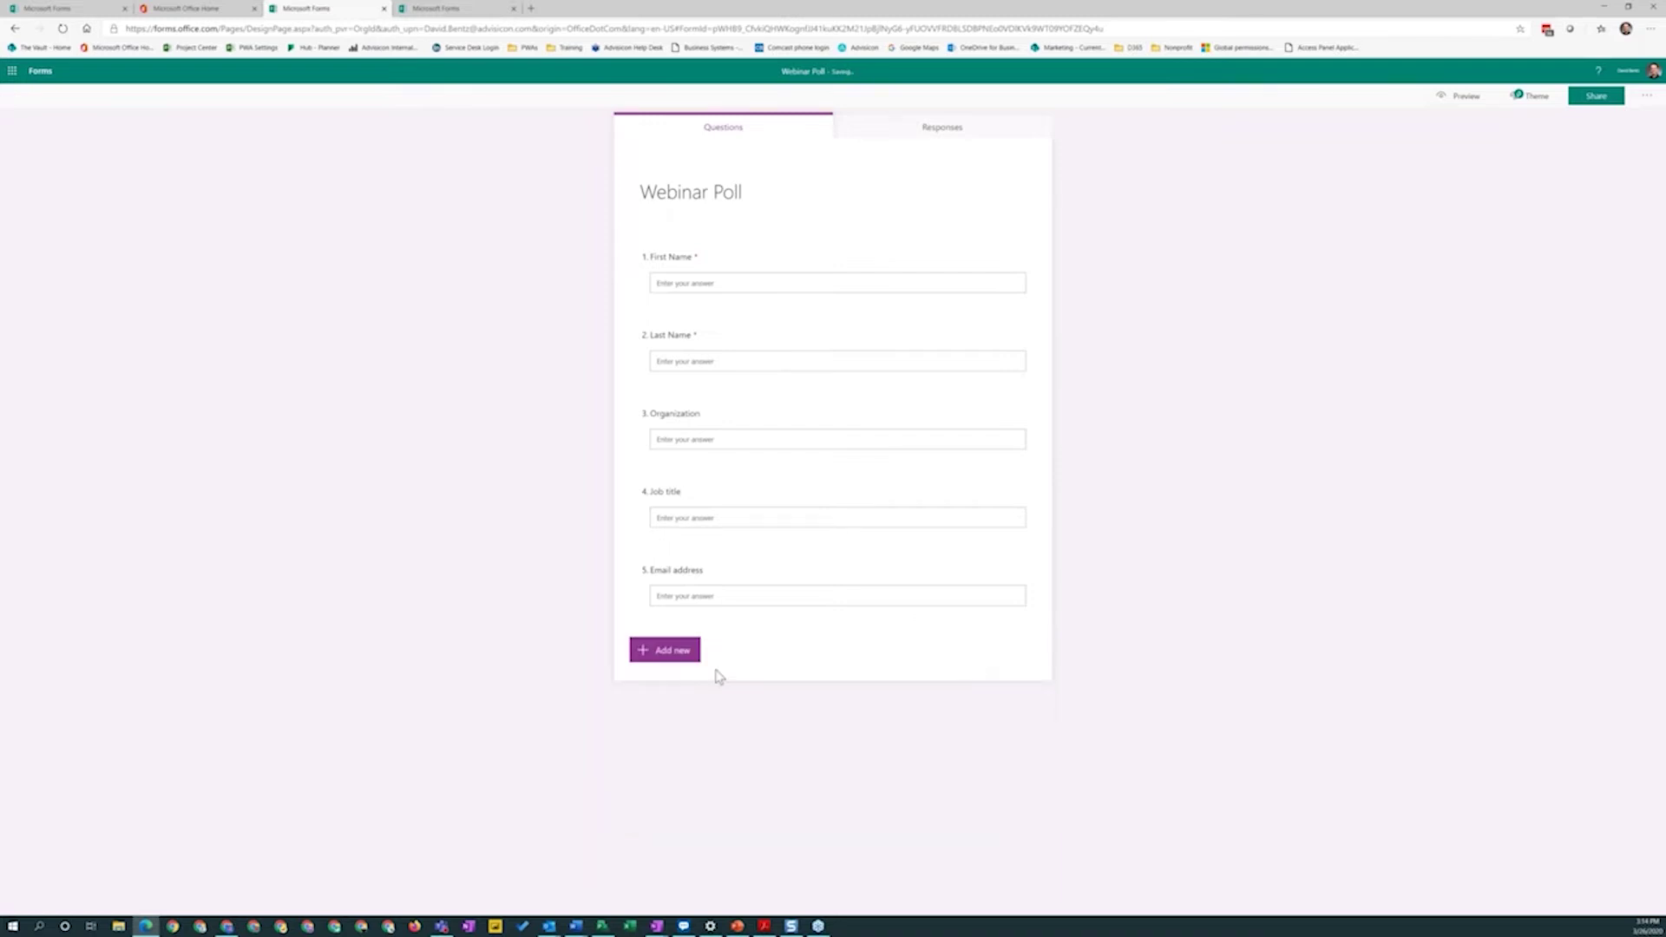
click(686, 653)
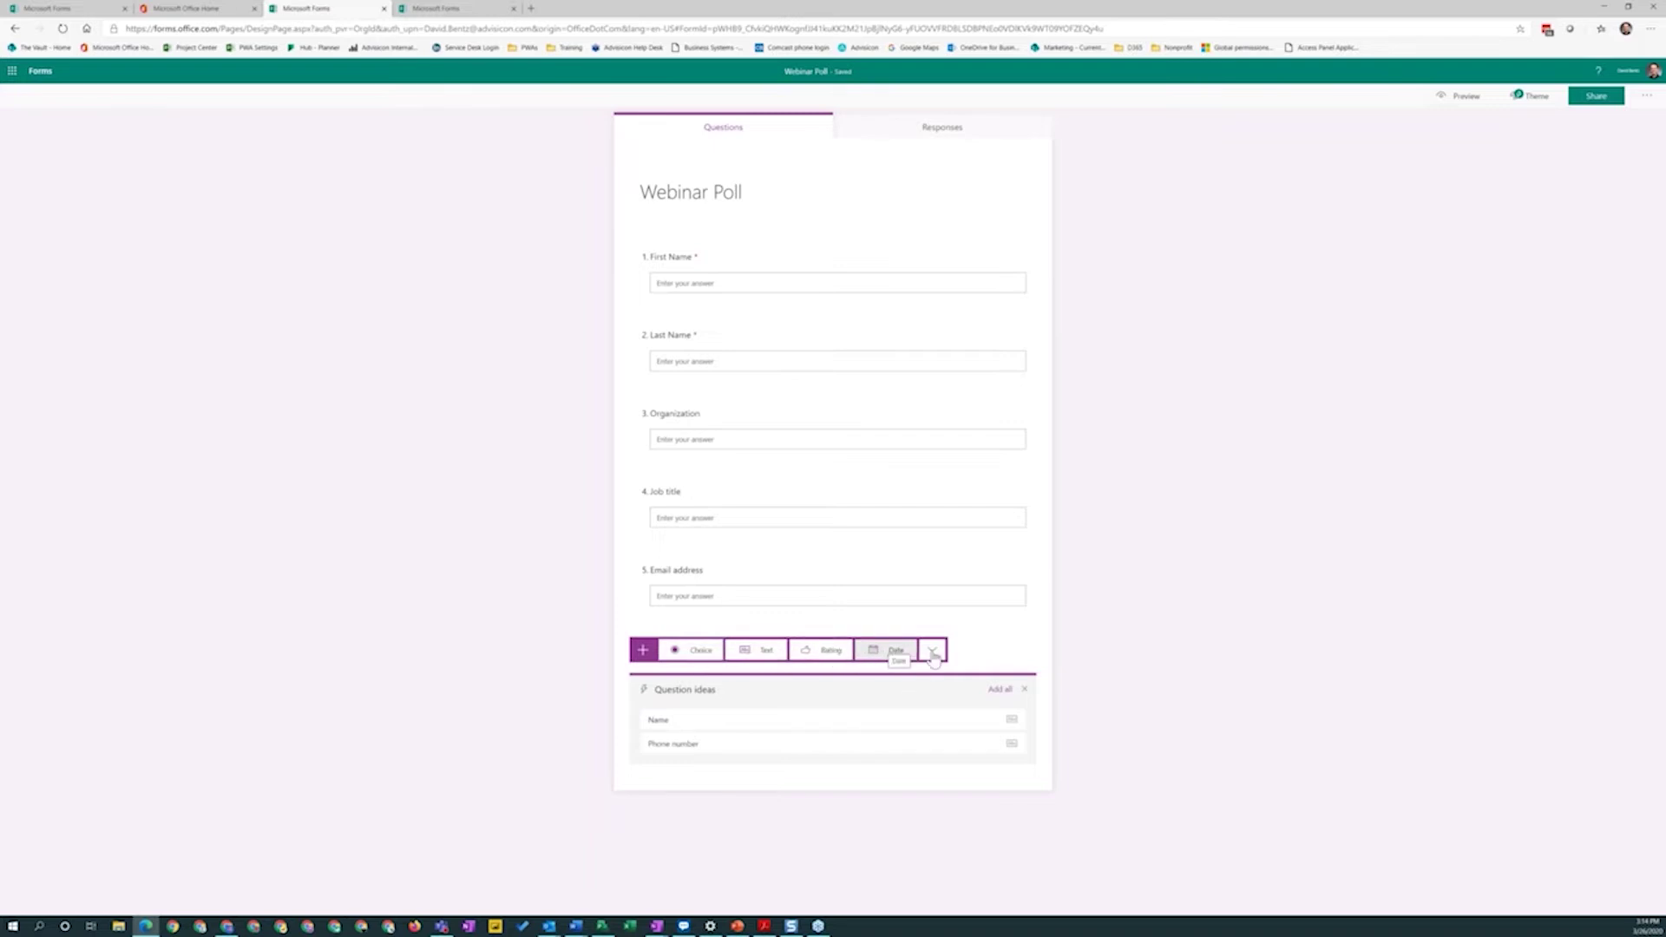
click(932, 650)
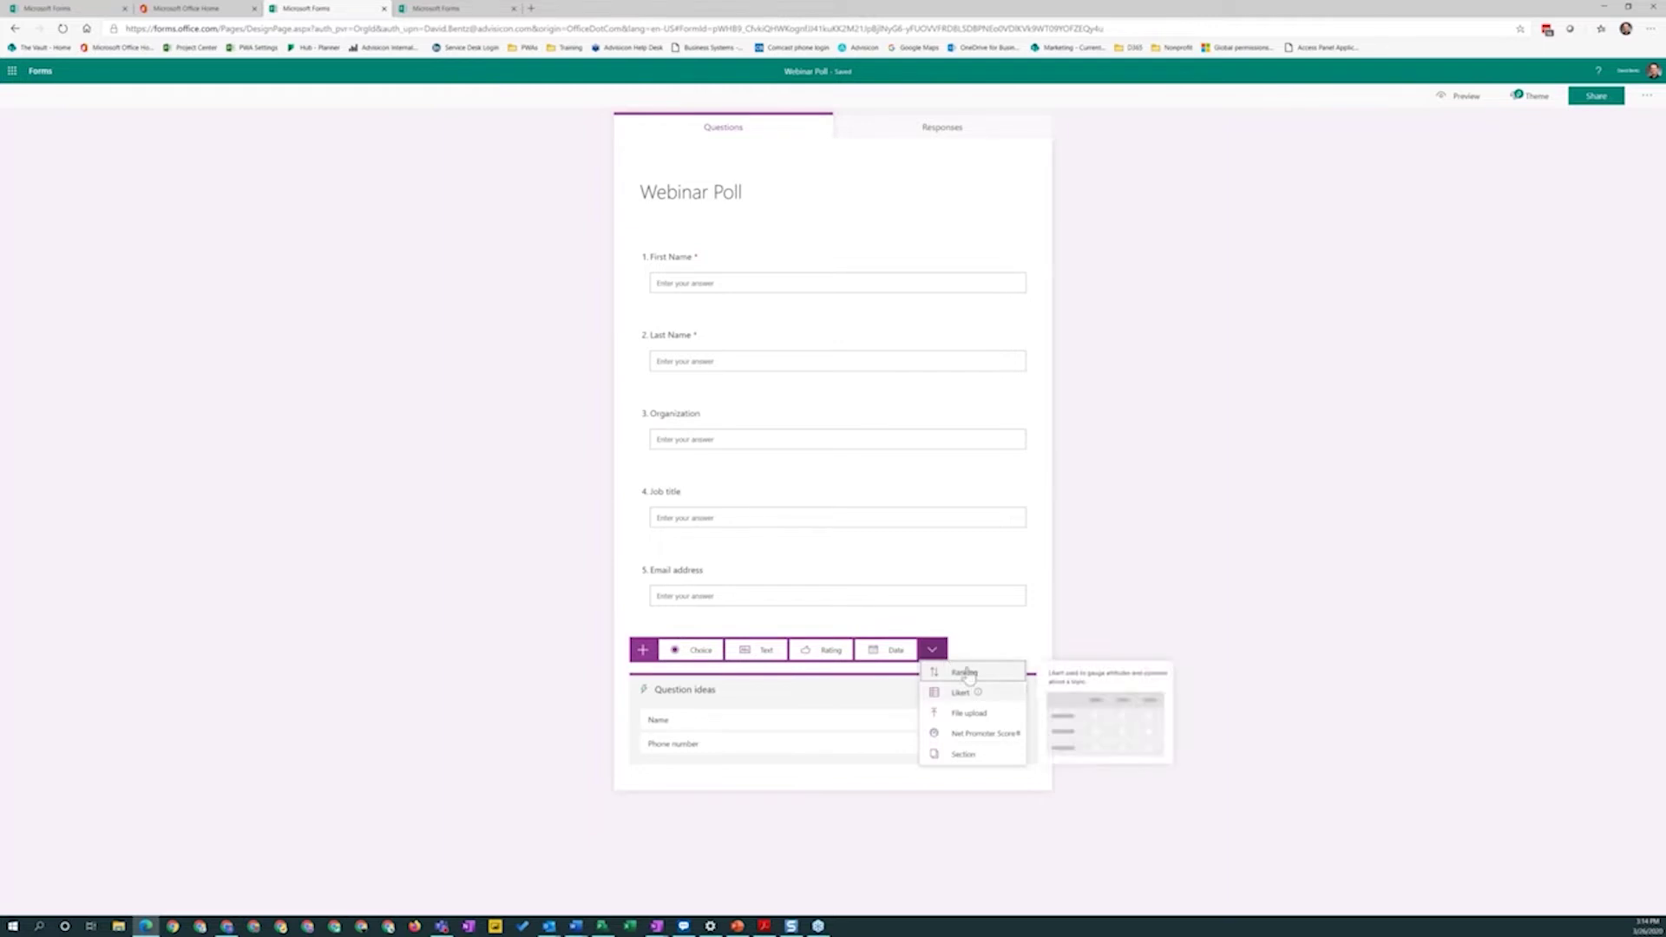
mouse_move(961, 697)
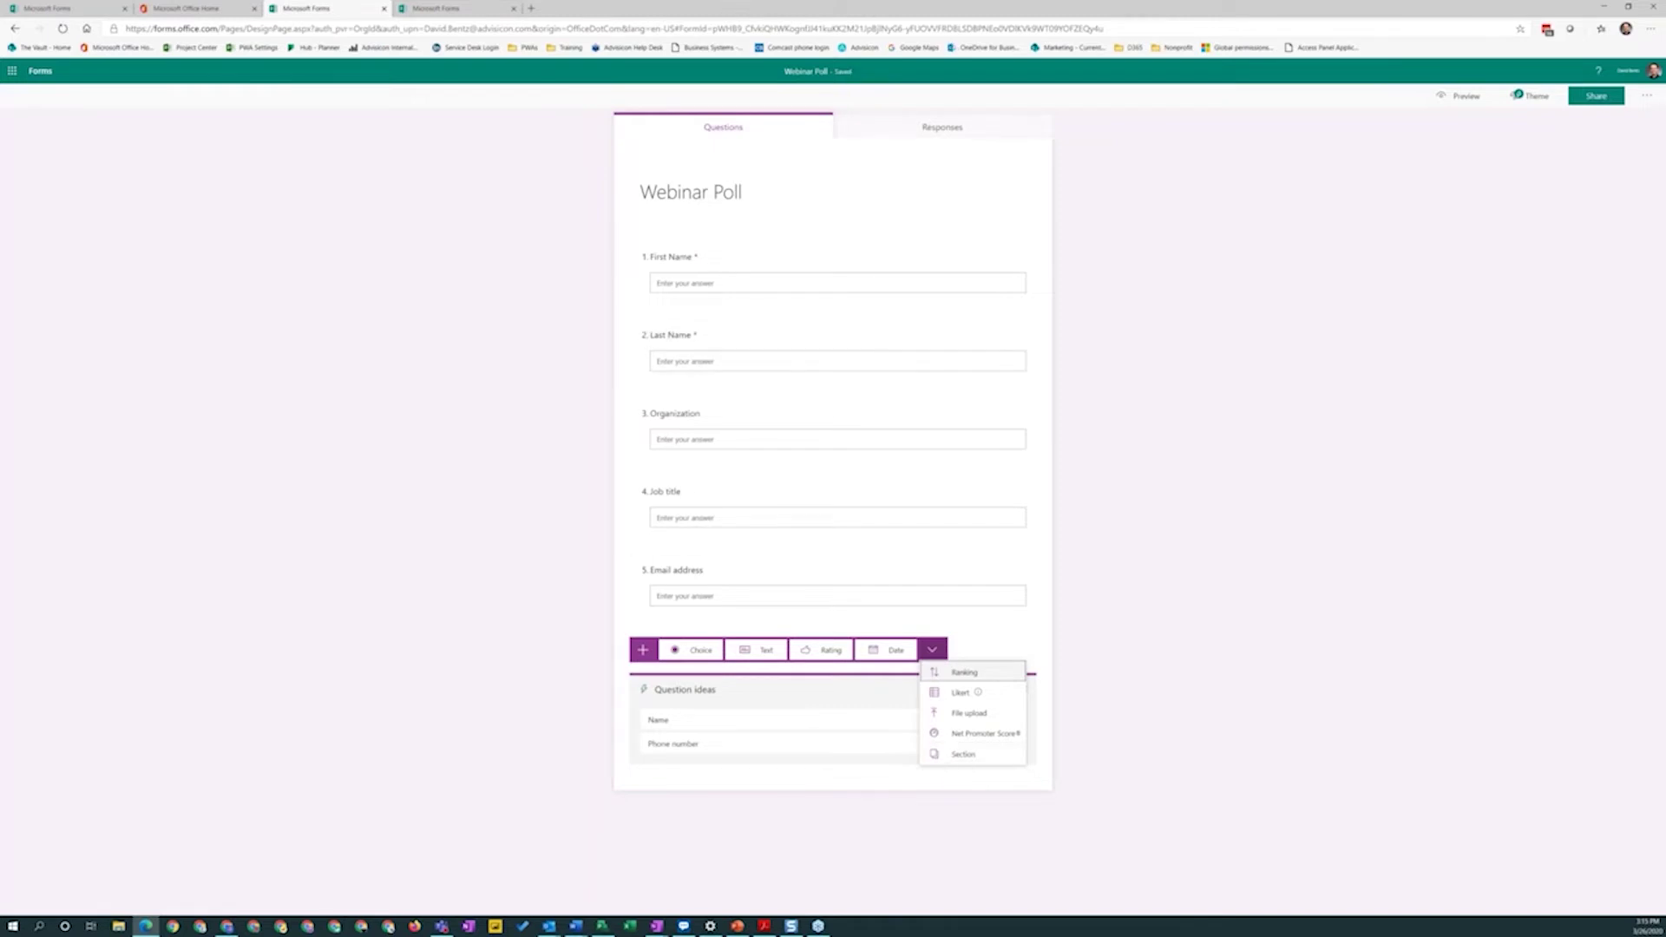
Add section 2 titled 'Questions' and put a choice question in it.
click(994, 754)
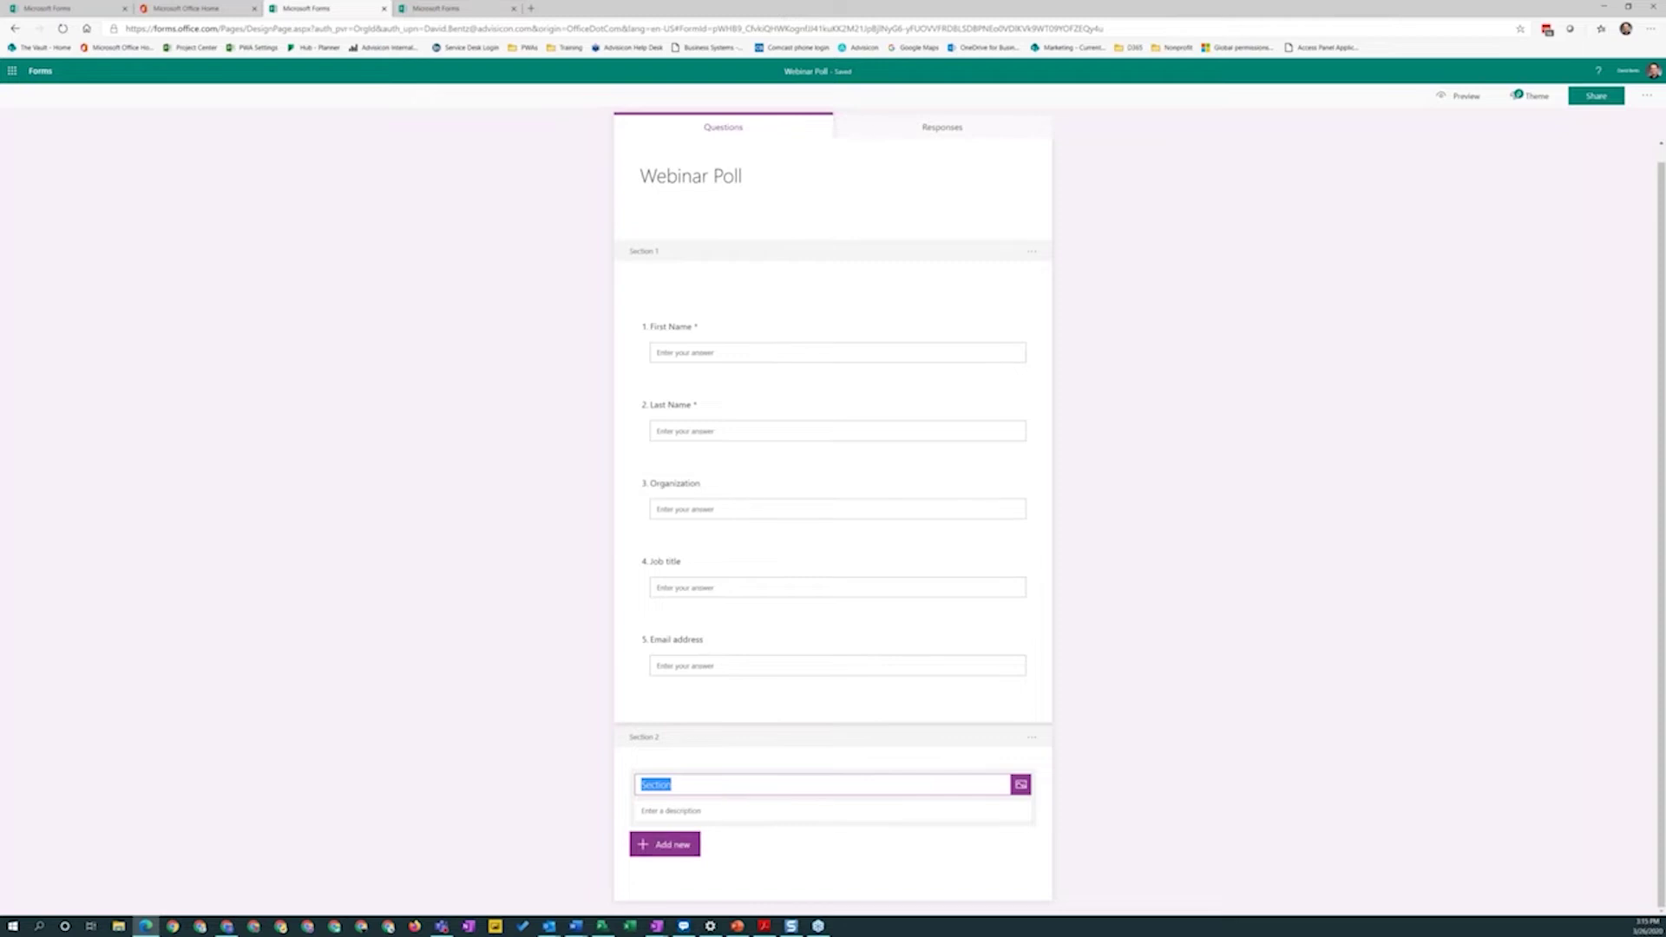
text(Questions)
click(664, 844)
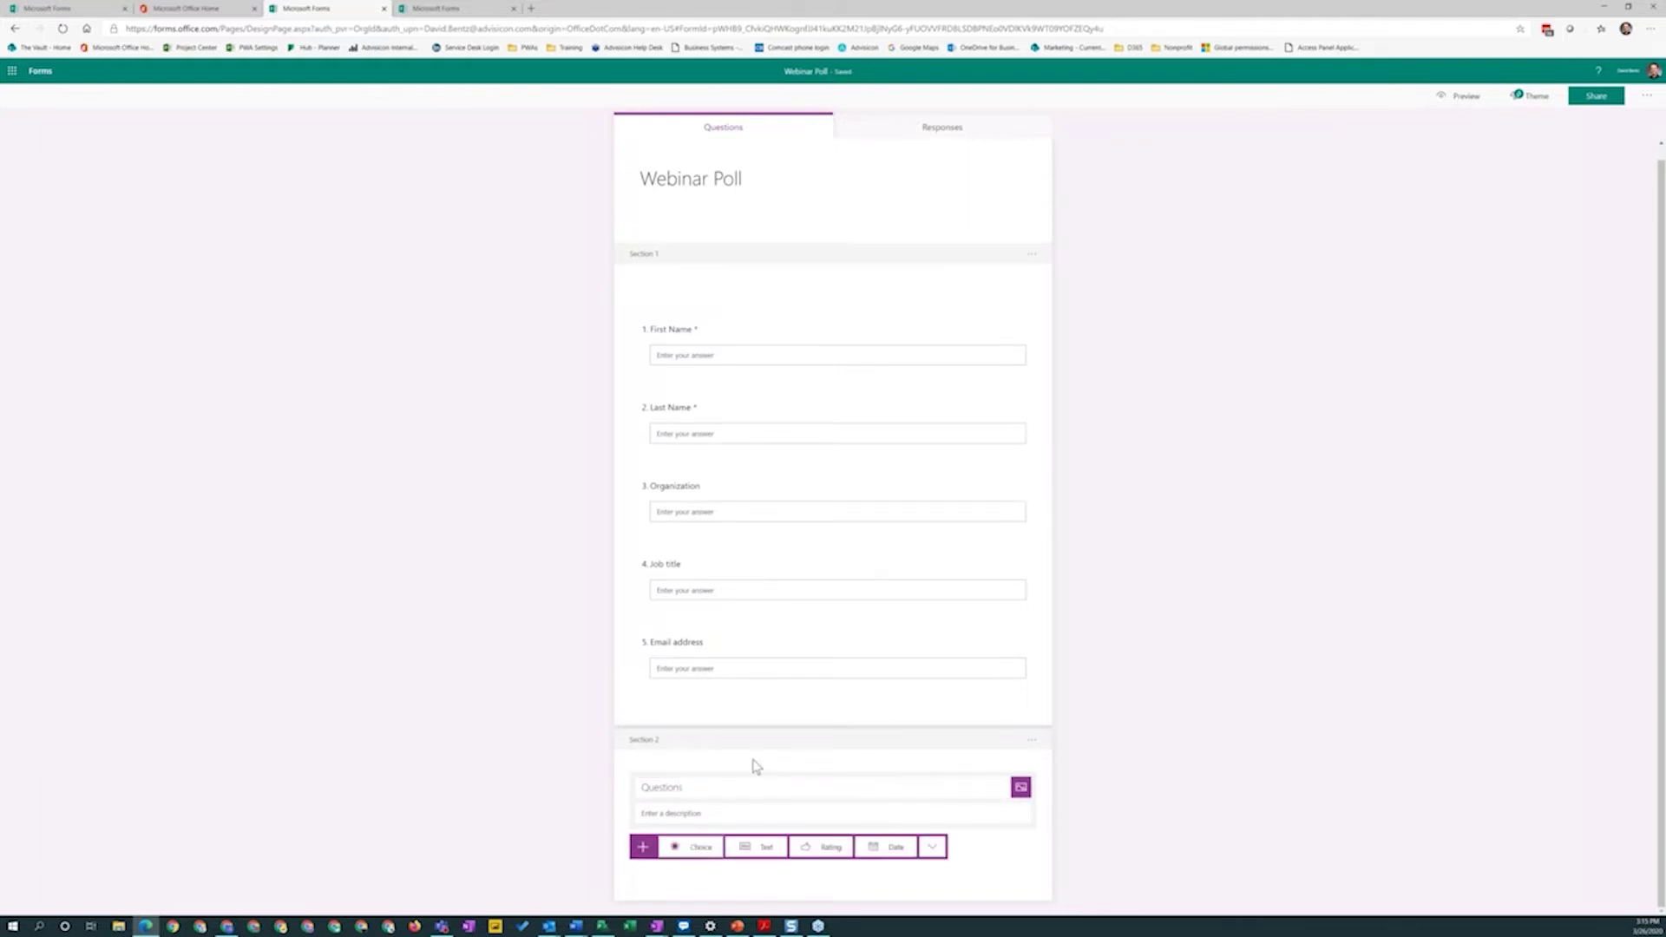
click(703, 851)
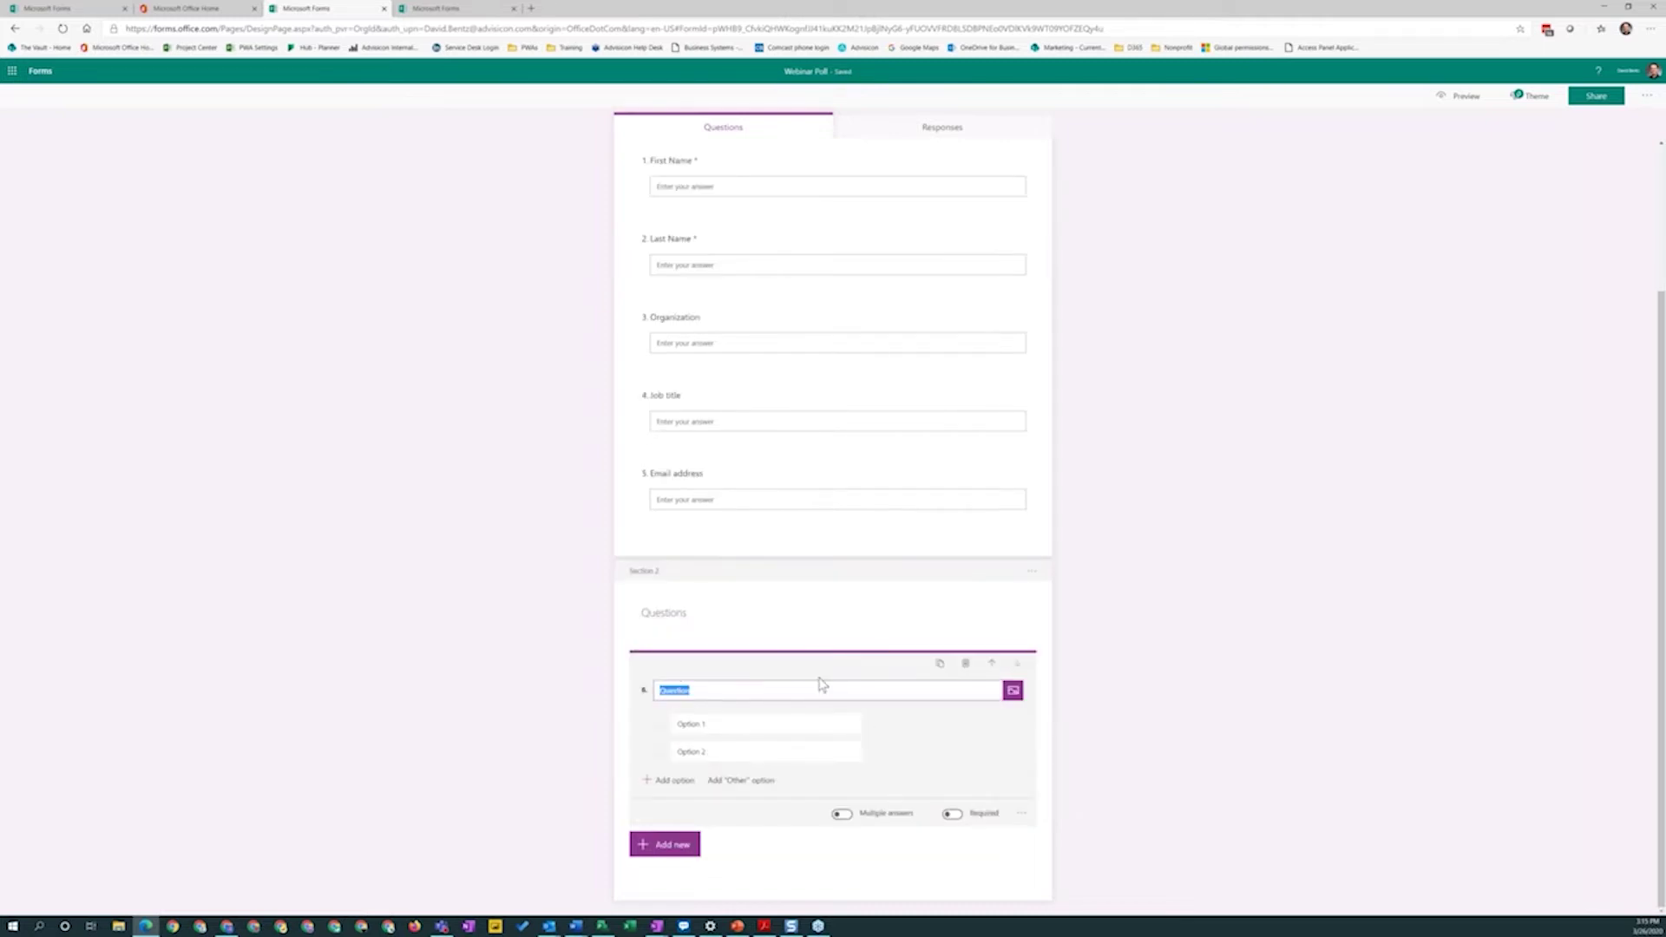
Give the choice question five options plus Other and allow multiple answers.
click(676, 781)
click(675, 781)
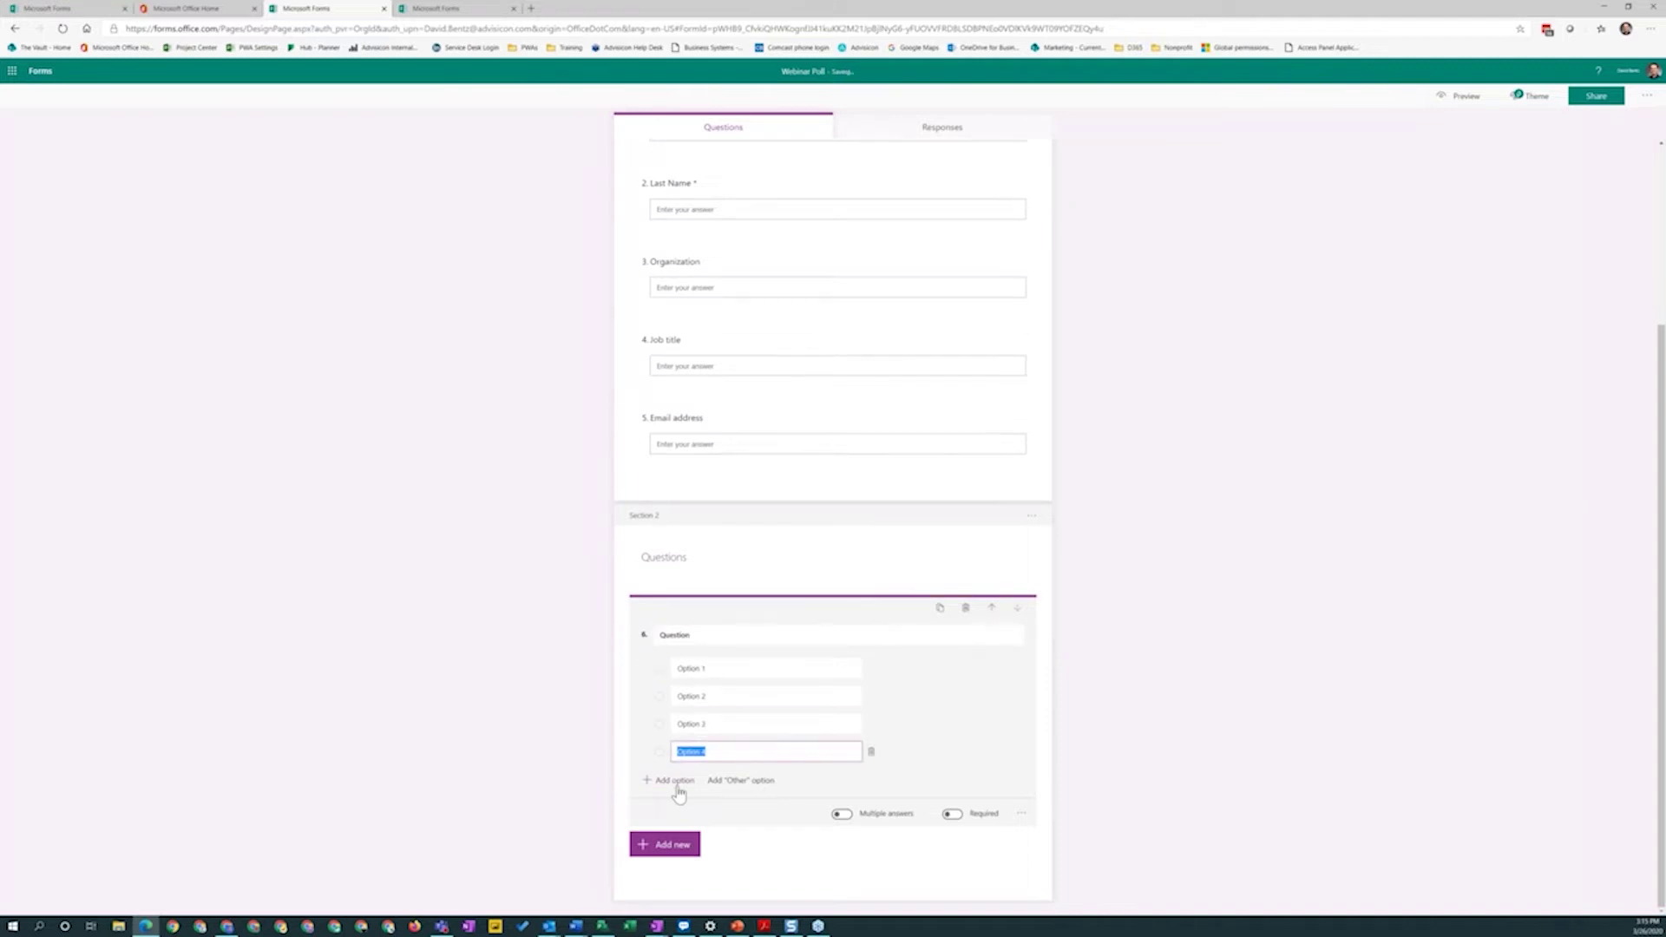
click(677, 787)
click(752, 795)
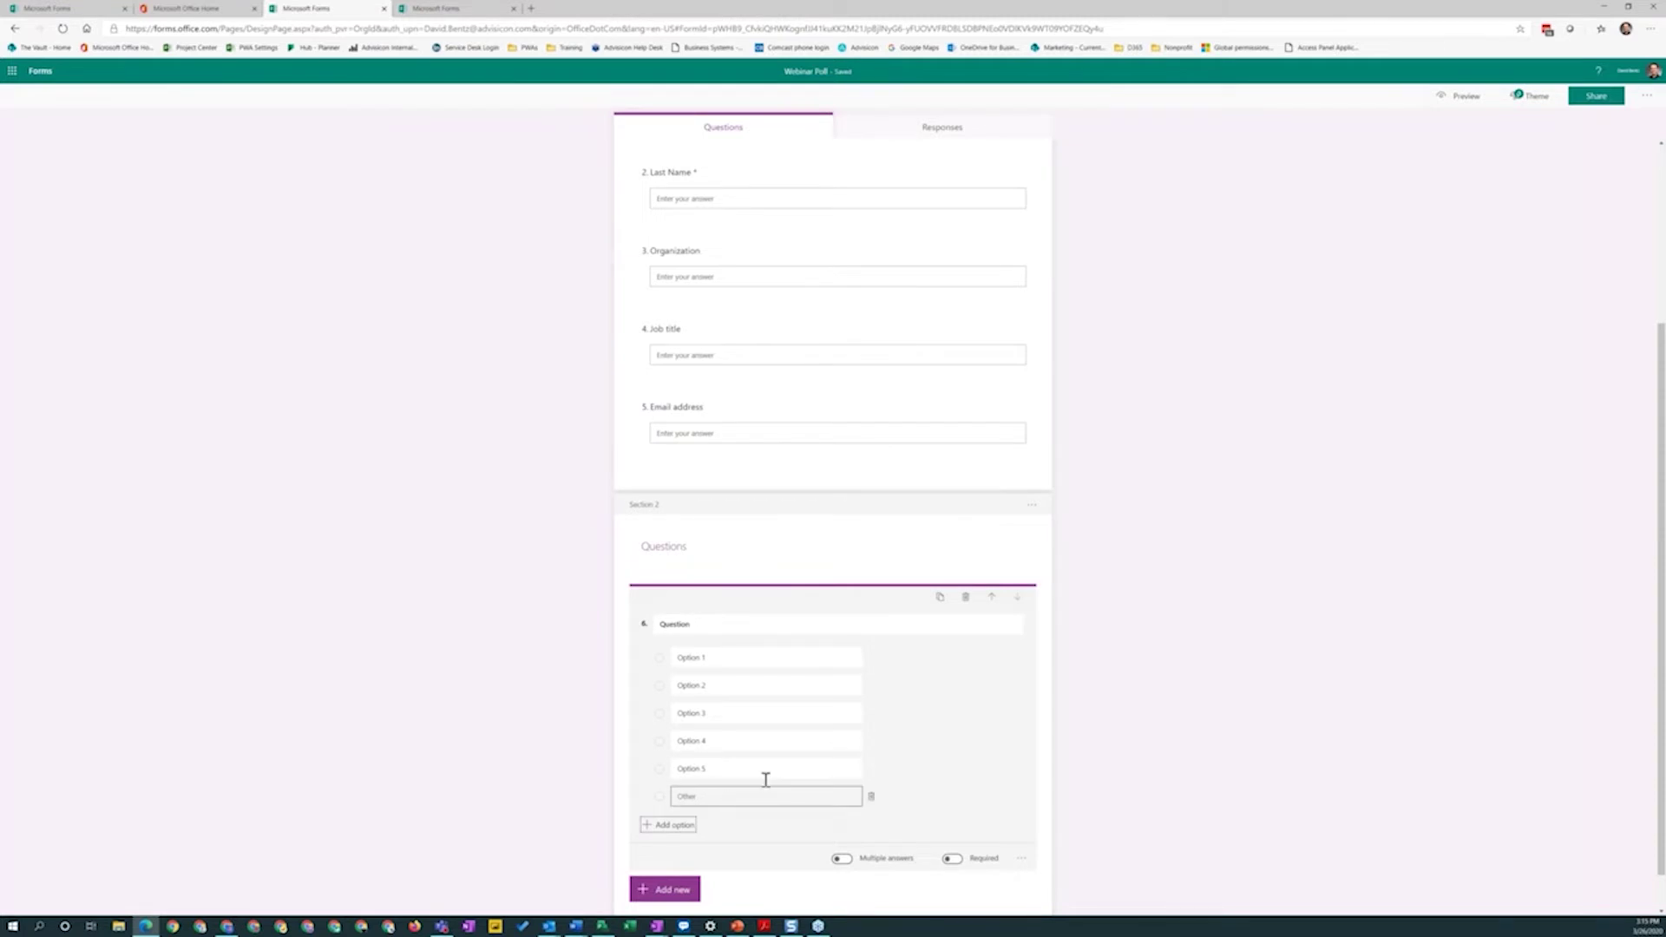
scroll(969, 707, down, 1)
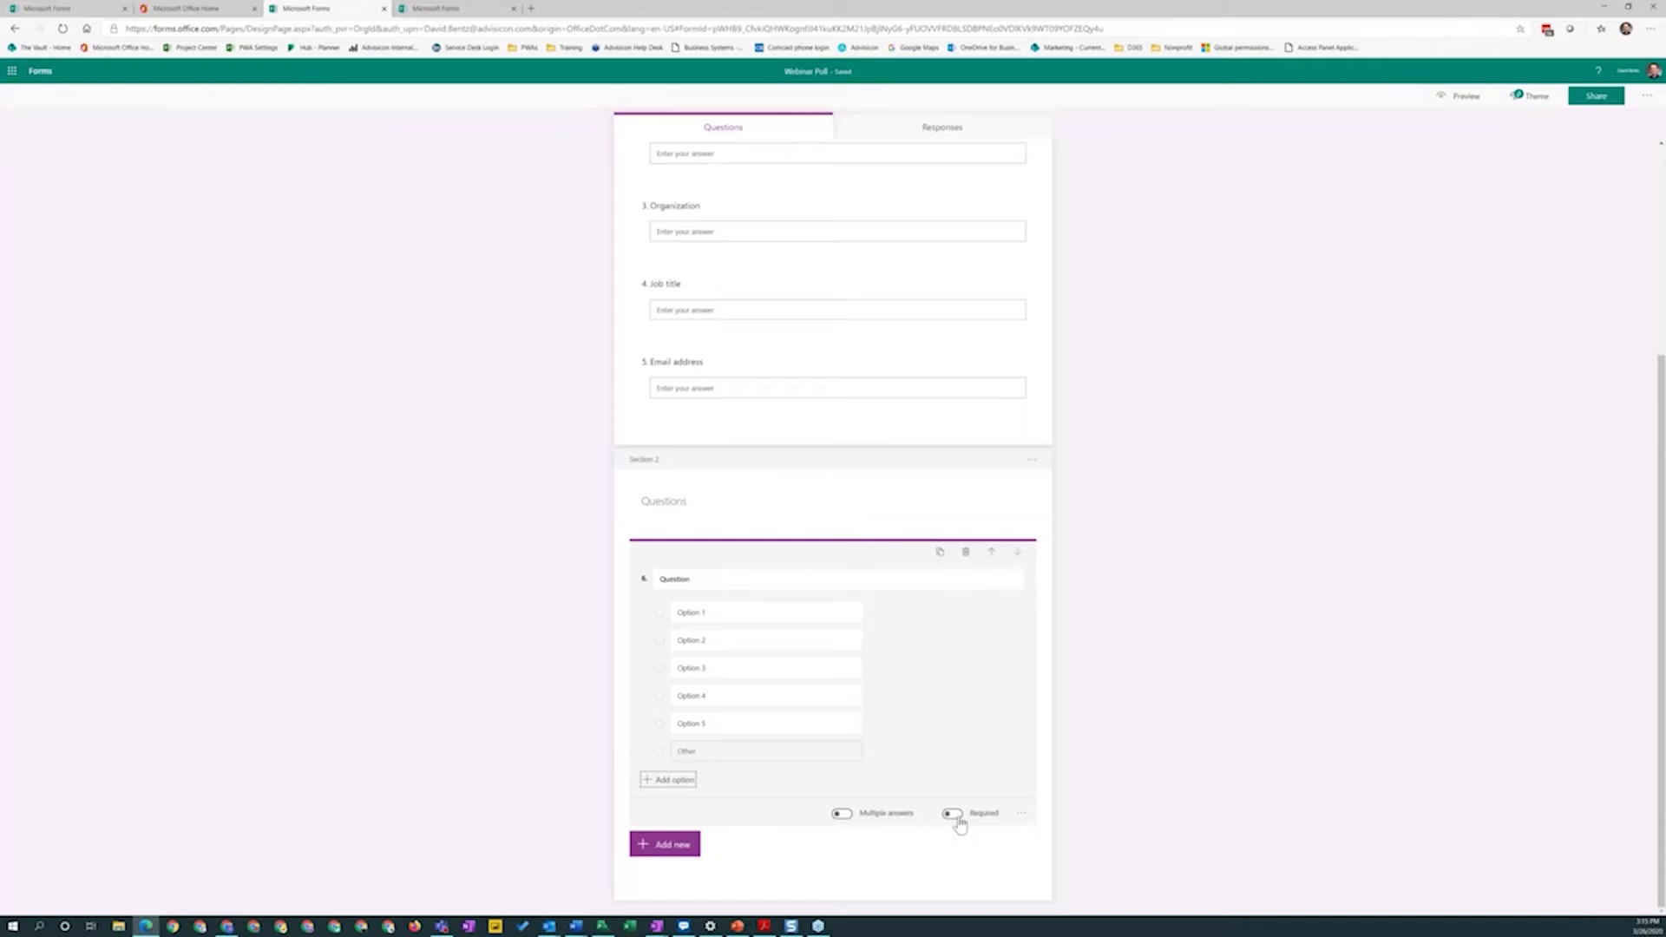
click(955, 818)
click(954, 817)
click(843, 816)
click(1022, 816)
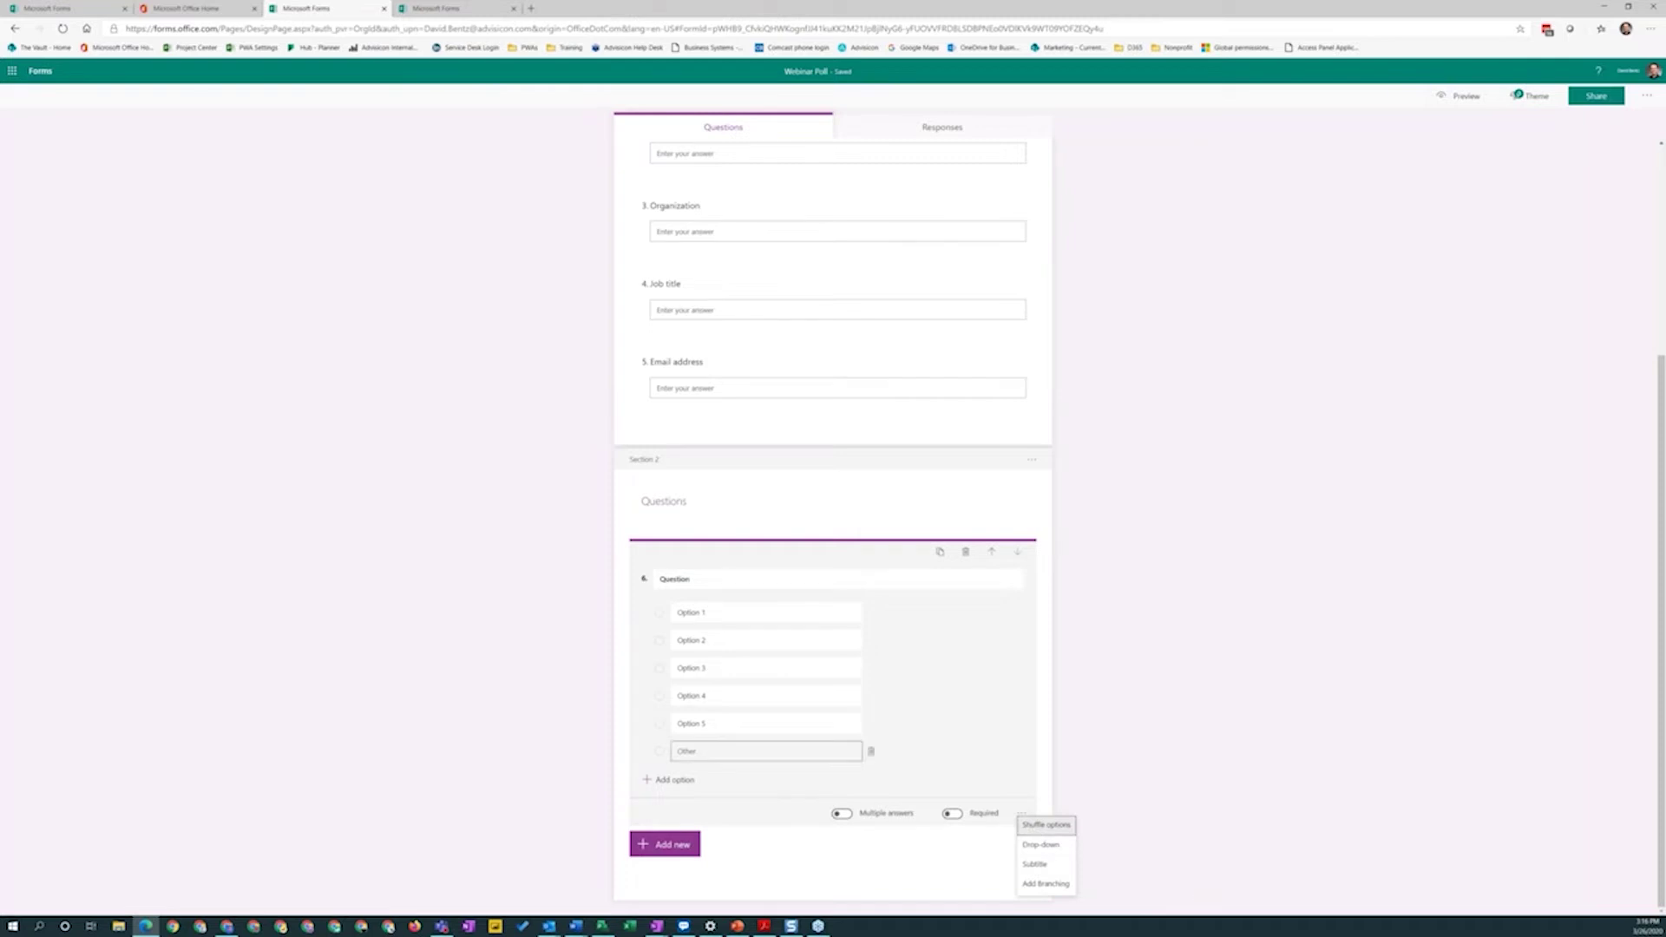
Show question 6's choices as a drop-down and add a five-star rating question 7.
click(1042, 847)
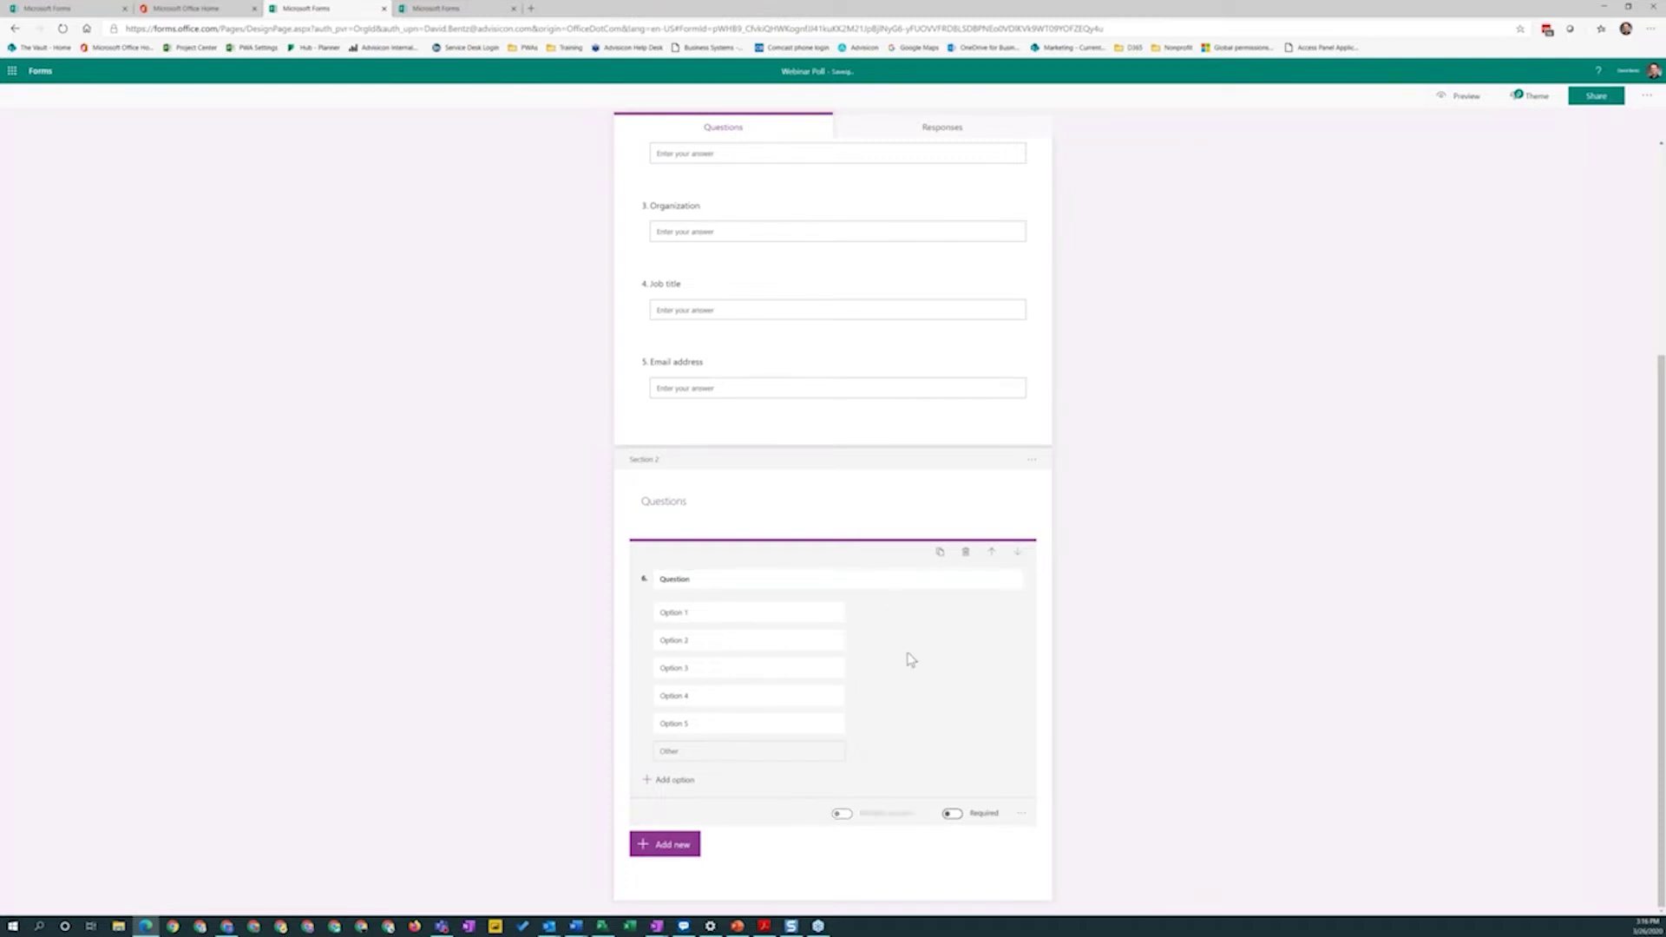
click(697, 853)
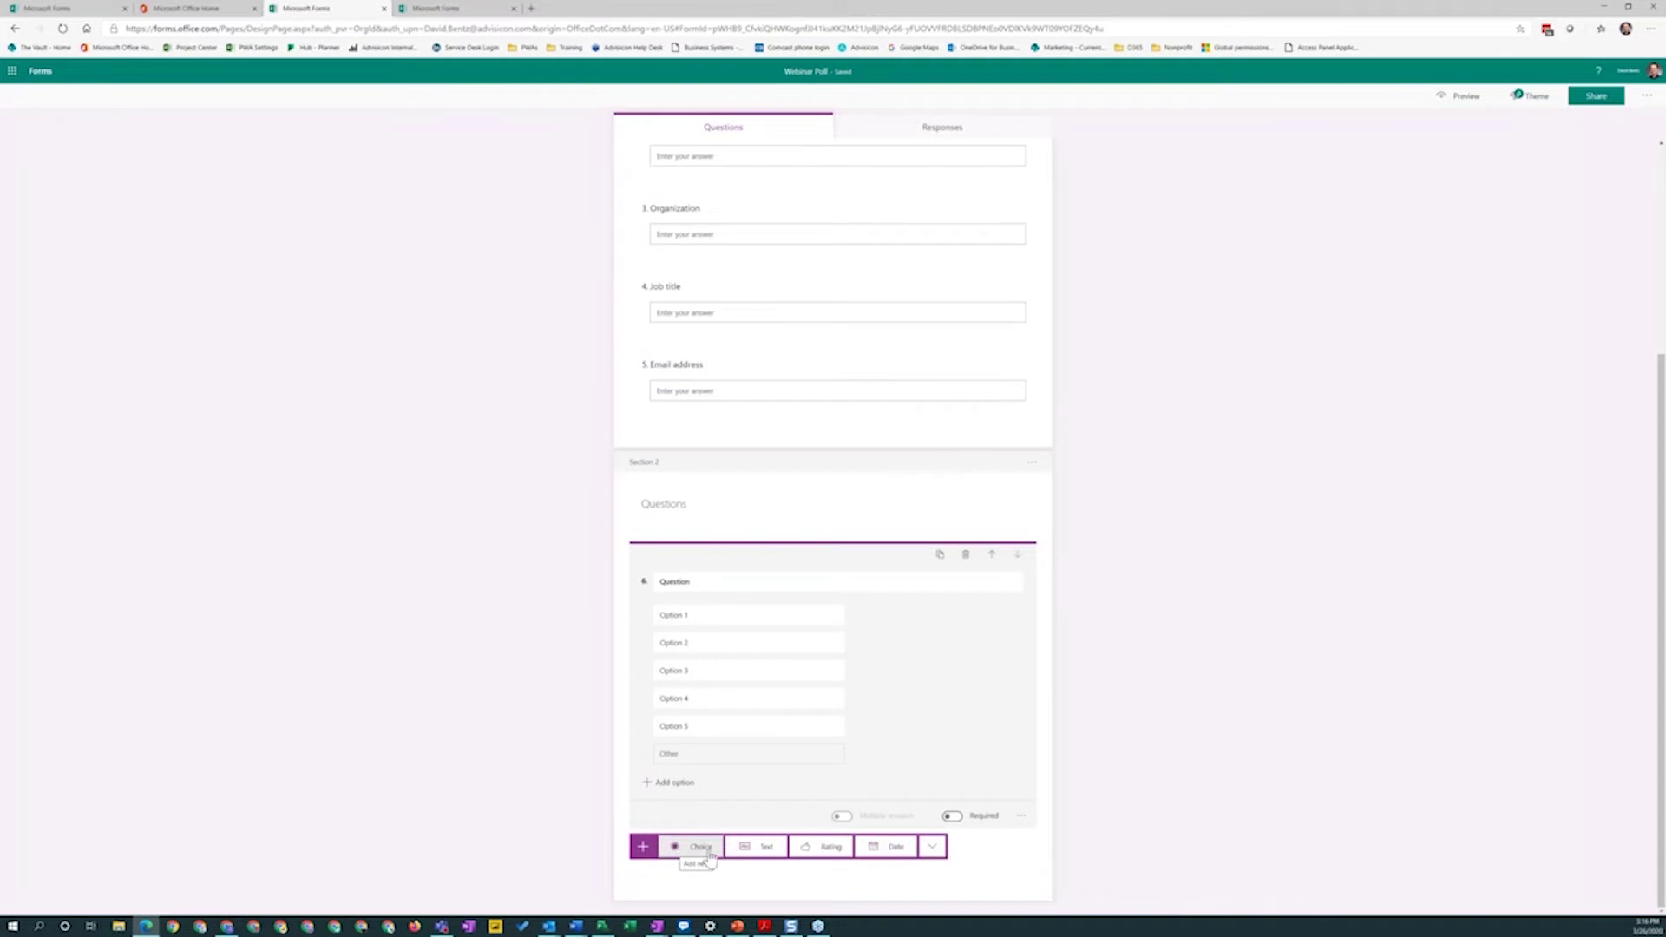
click(829, 847)
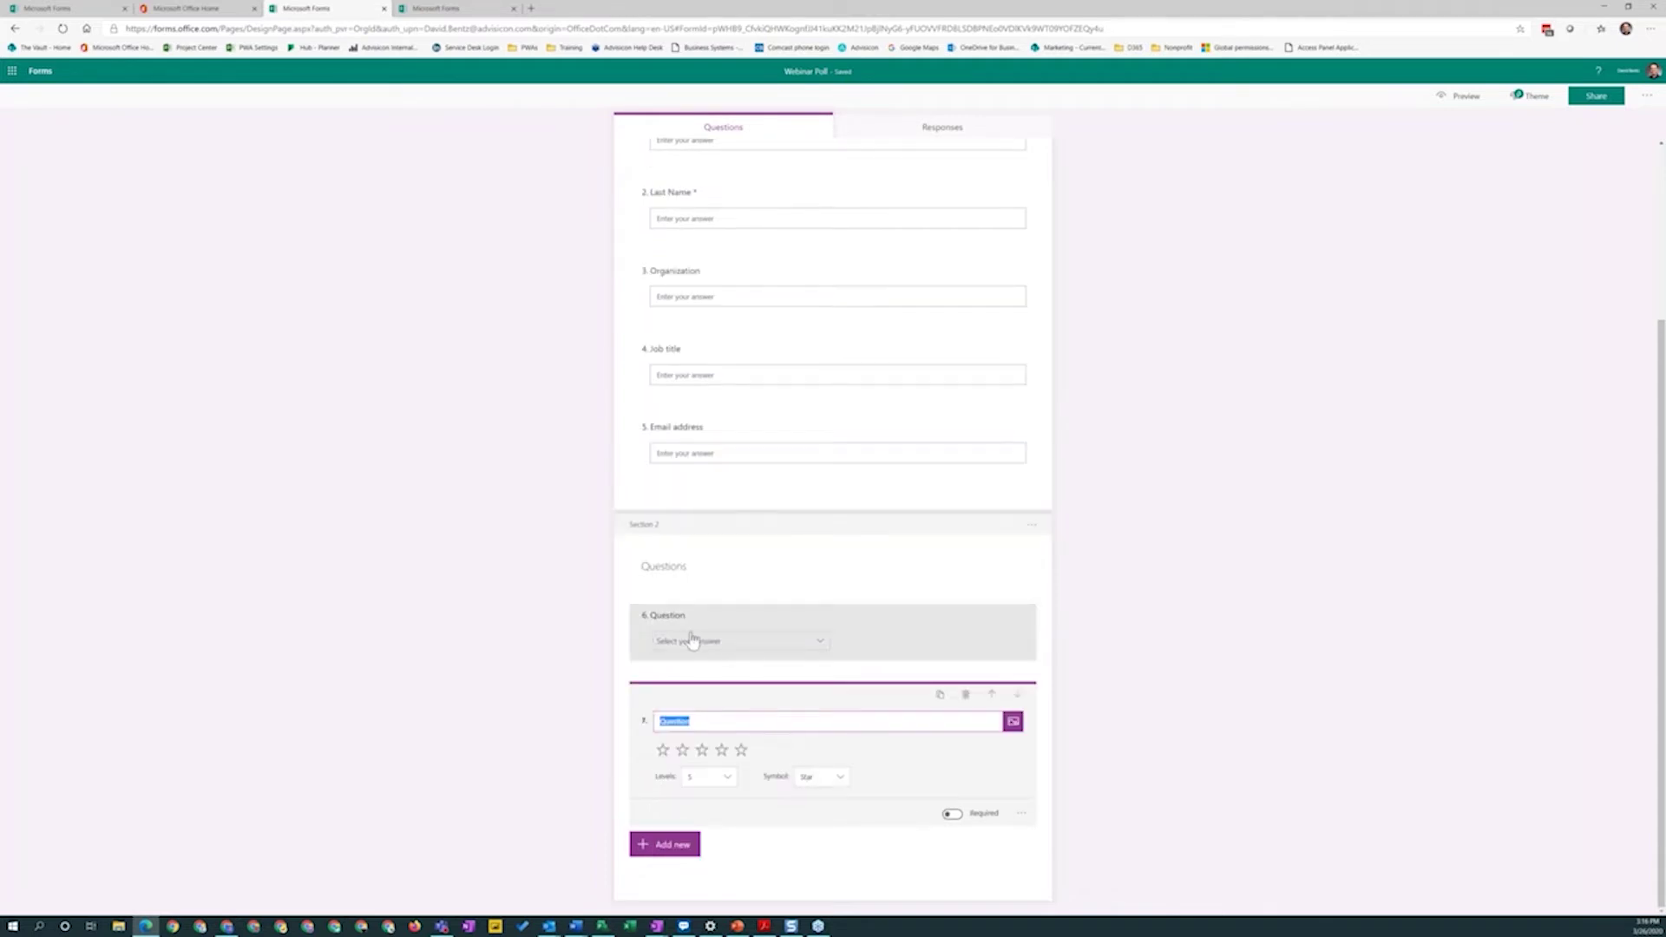
click(822, 654)
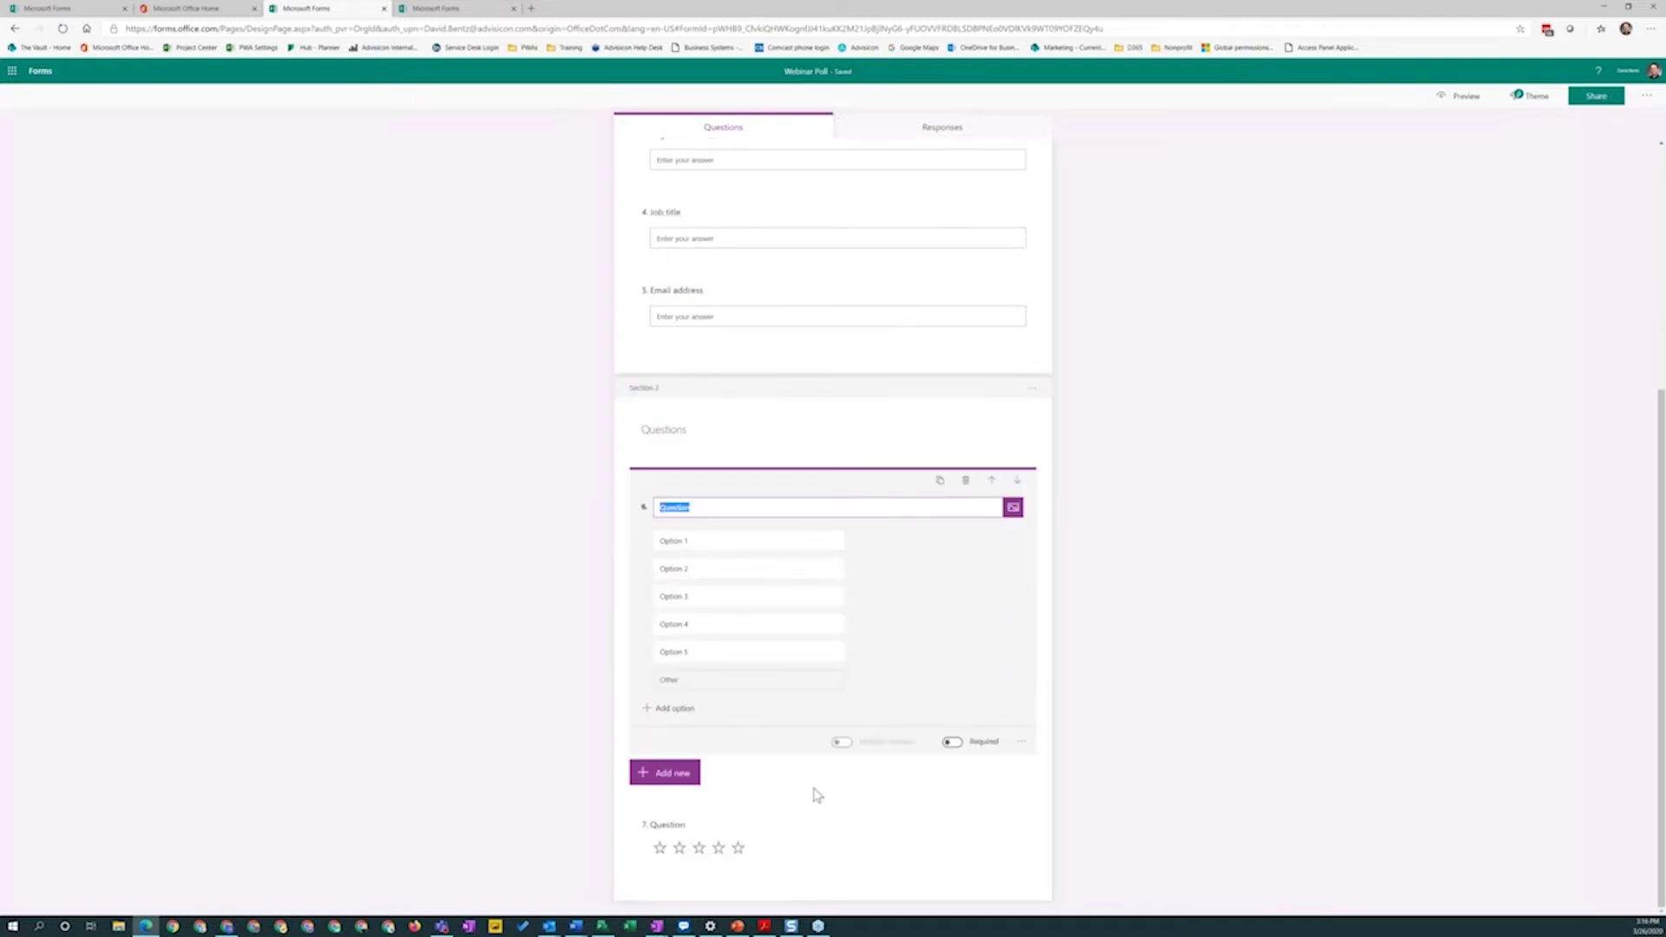
click(822, 833)
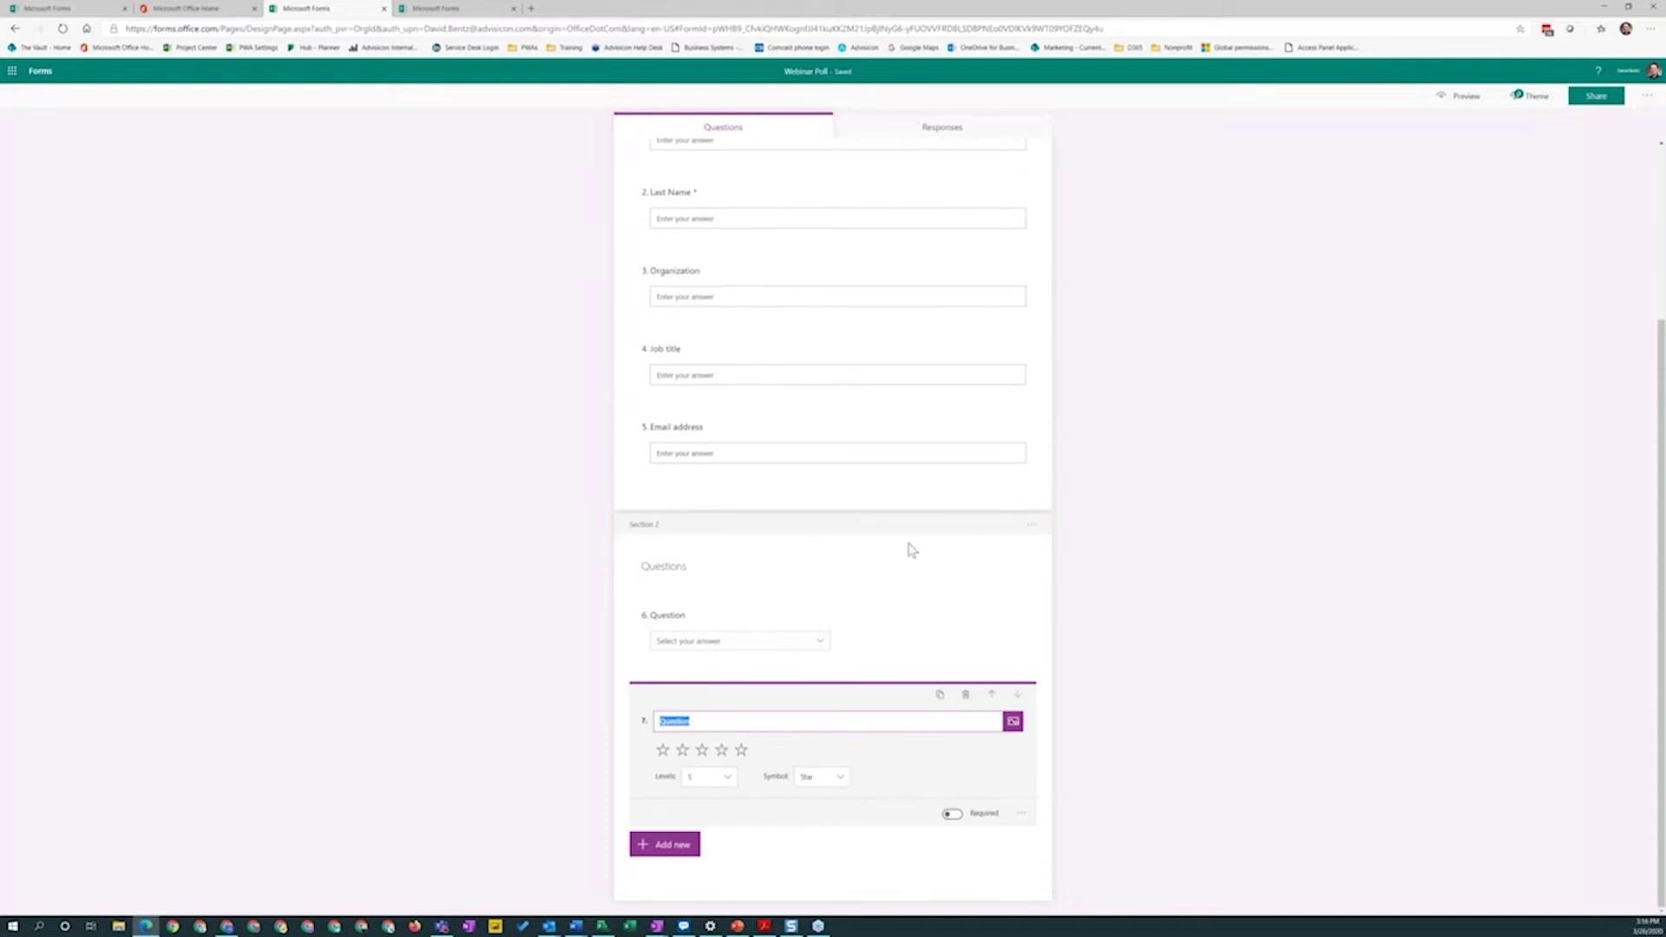
scroll(833, 625, up, 3)
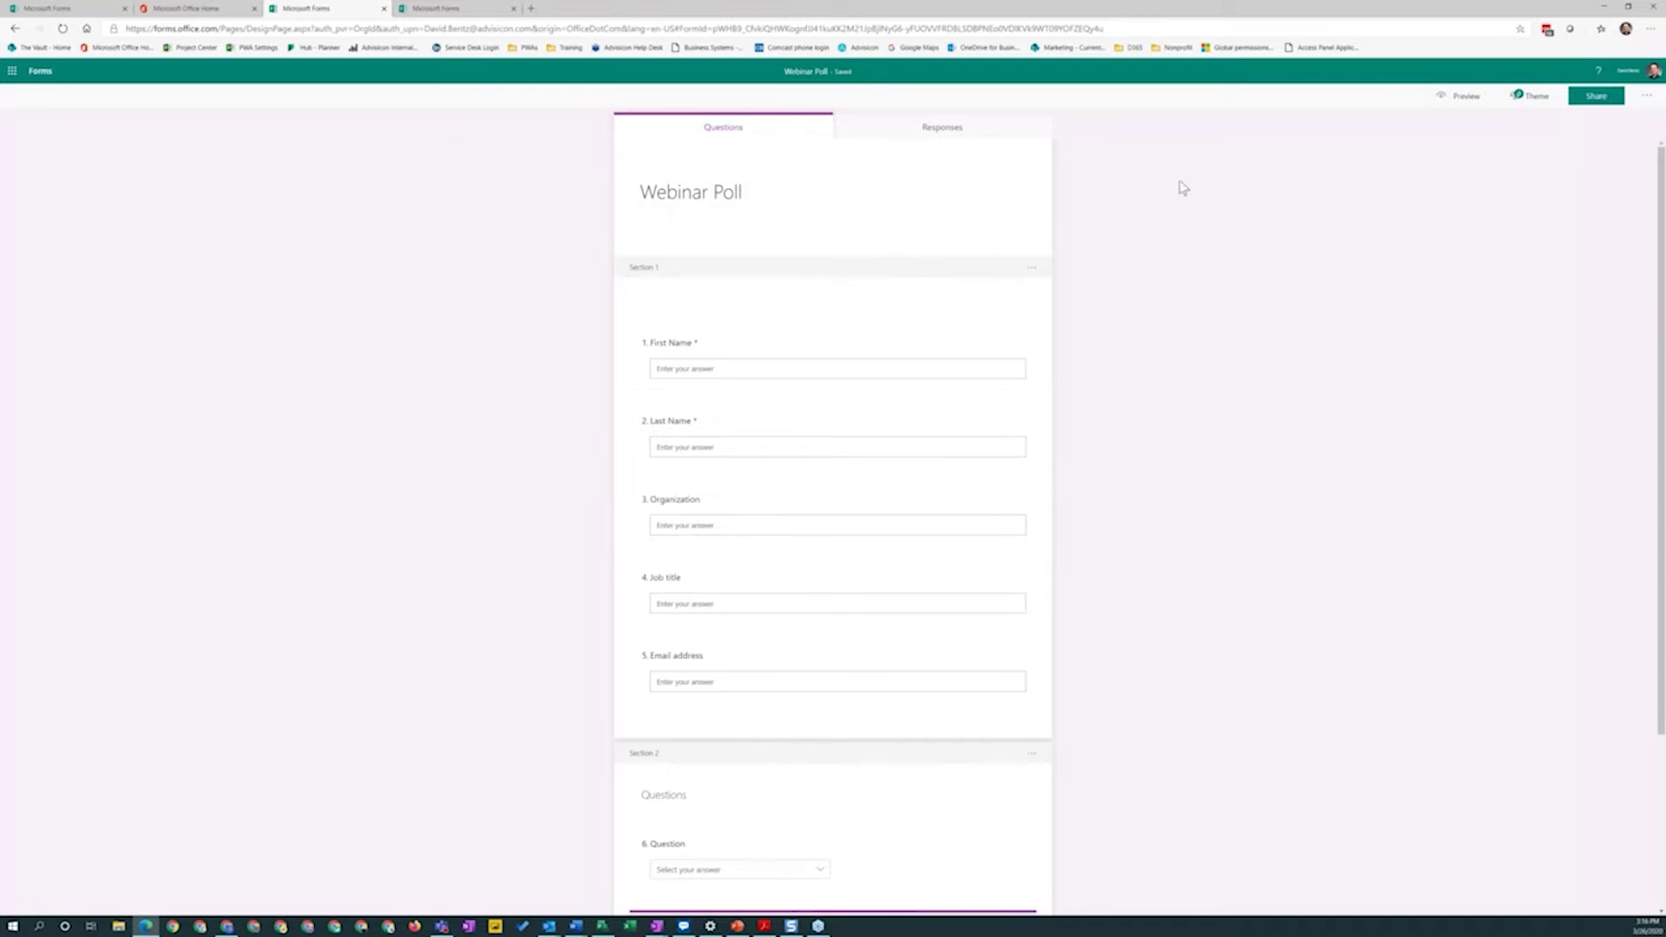
Return to My forms and reopen the Webinar Poll.
click(39, 73)
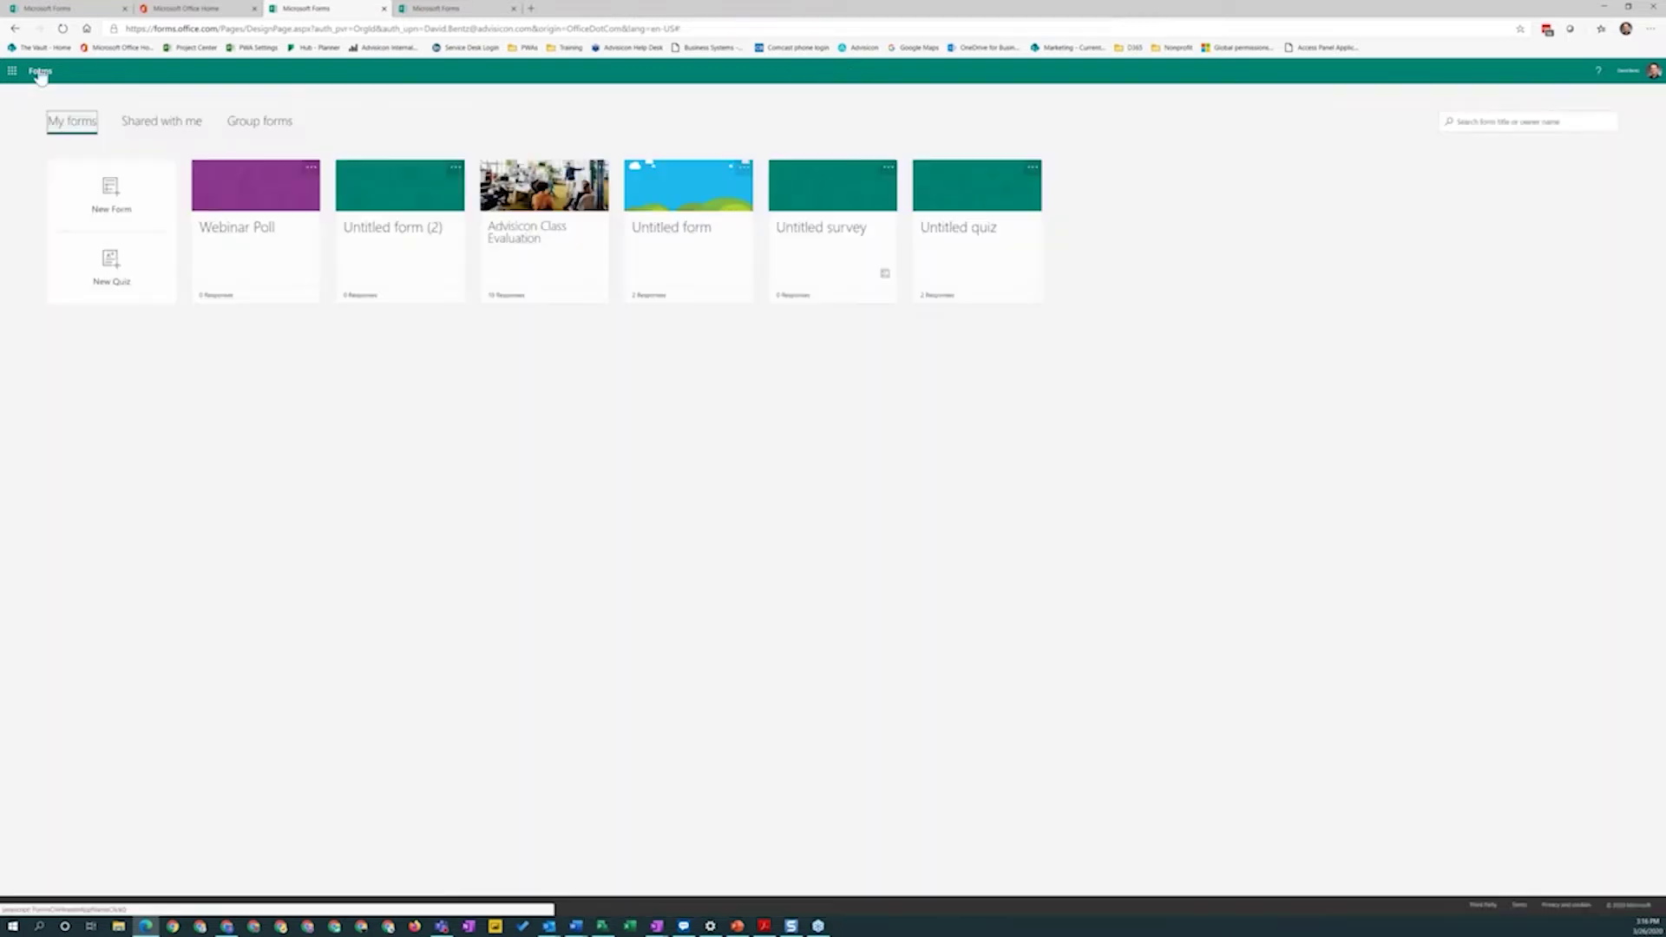
click(274, 205)
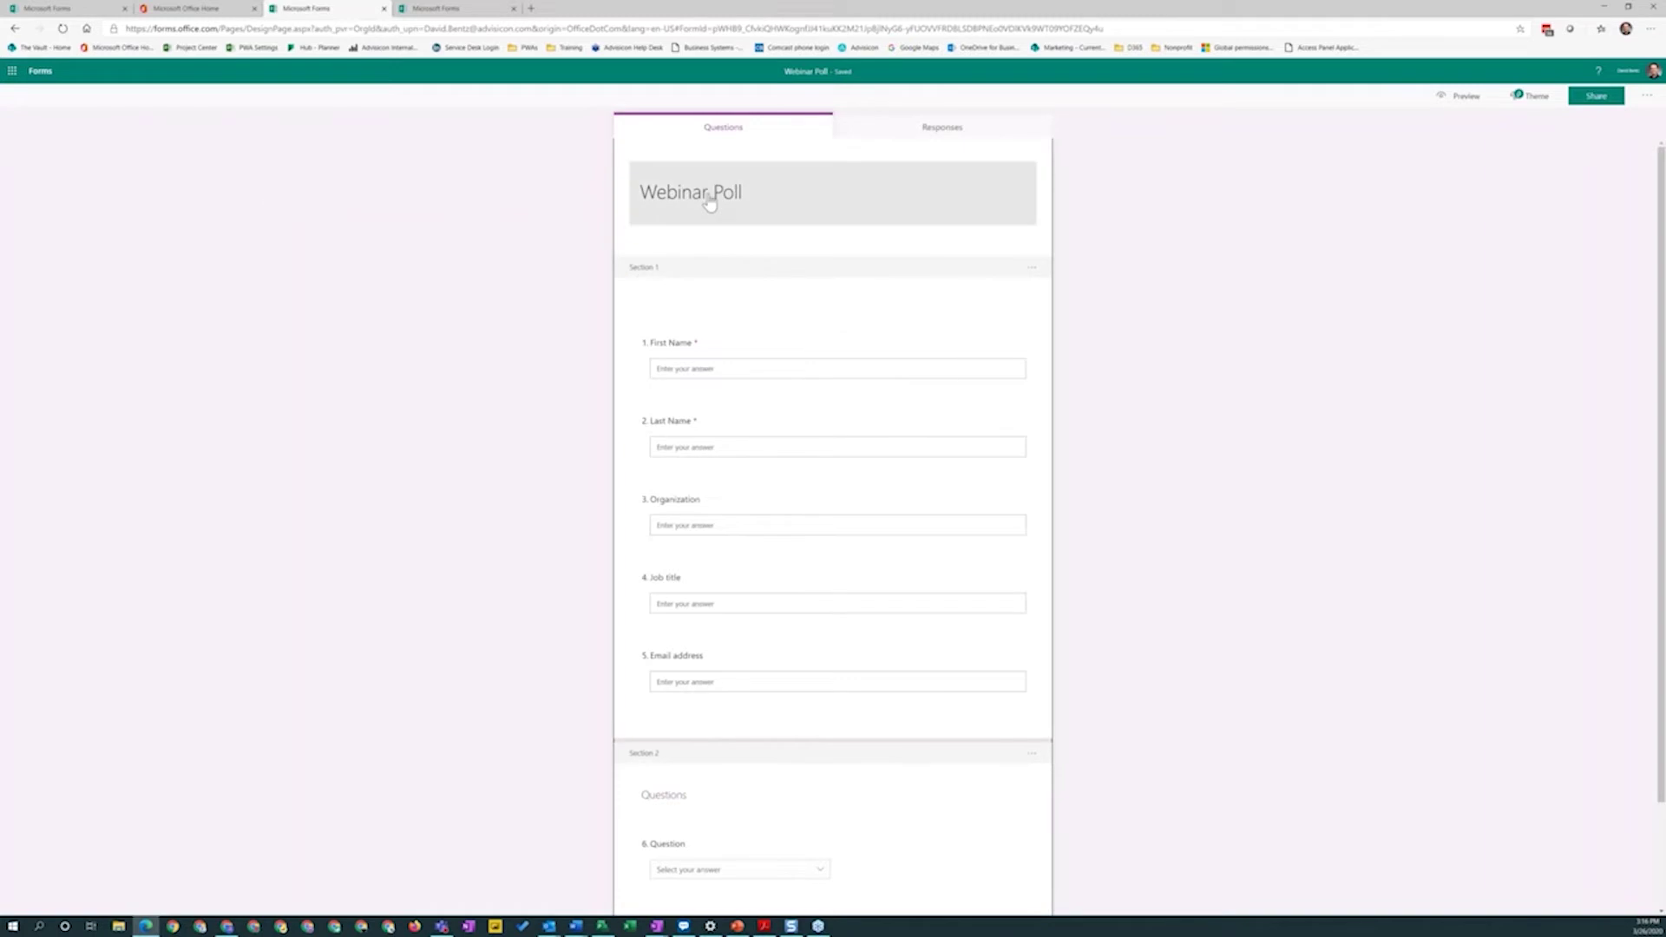
scroll(974, 733, down, 2)
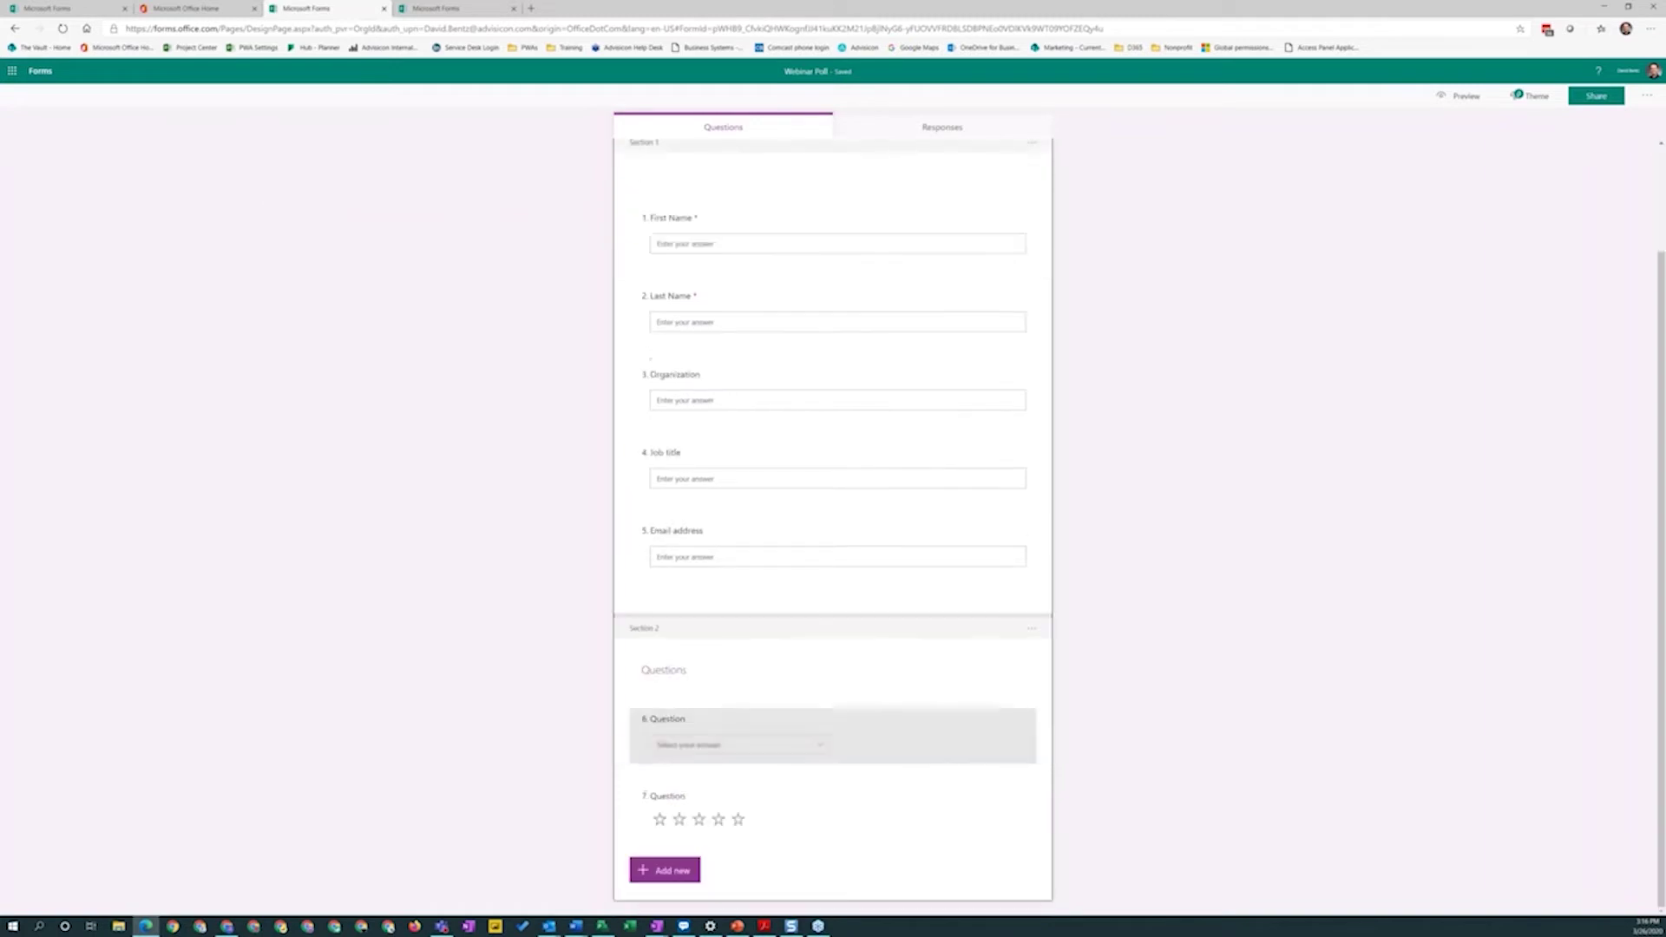
scroll(998, 521, up, 2)
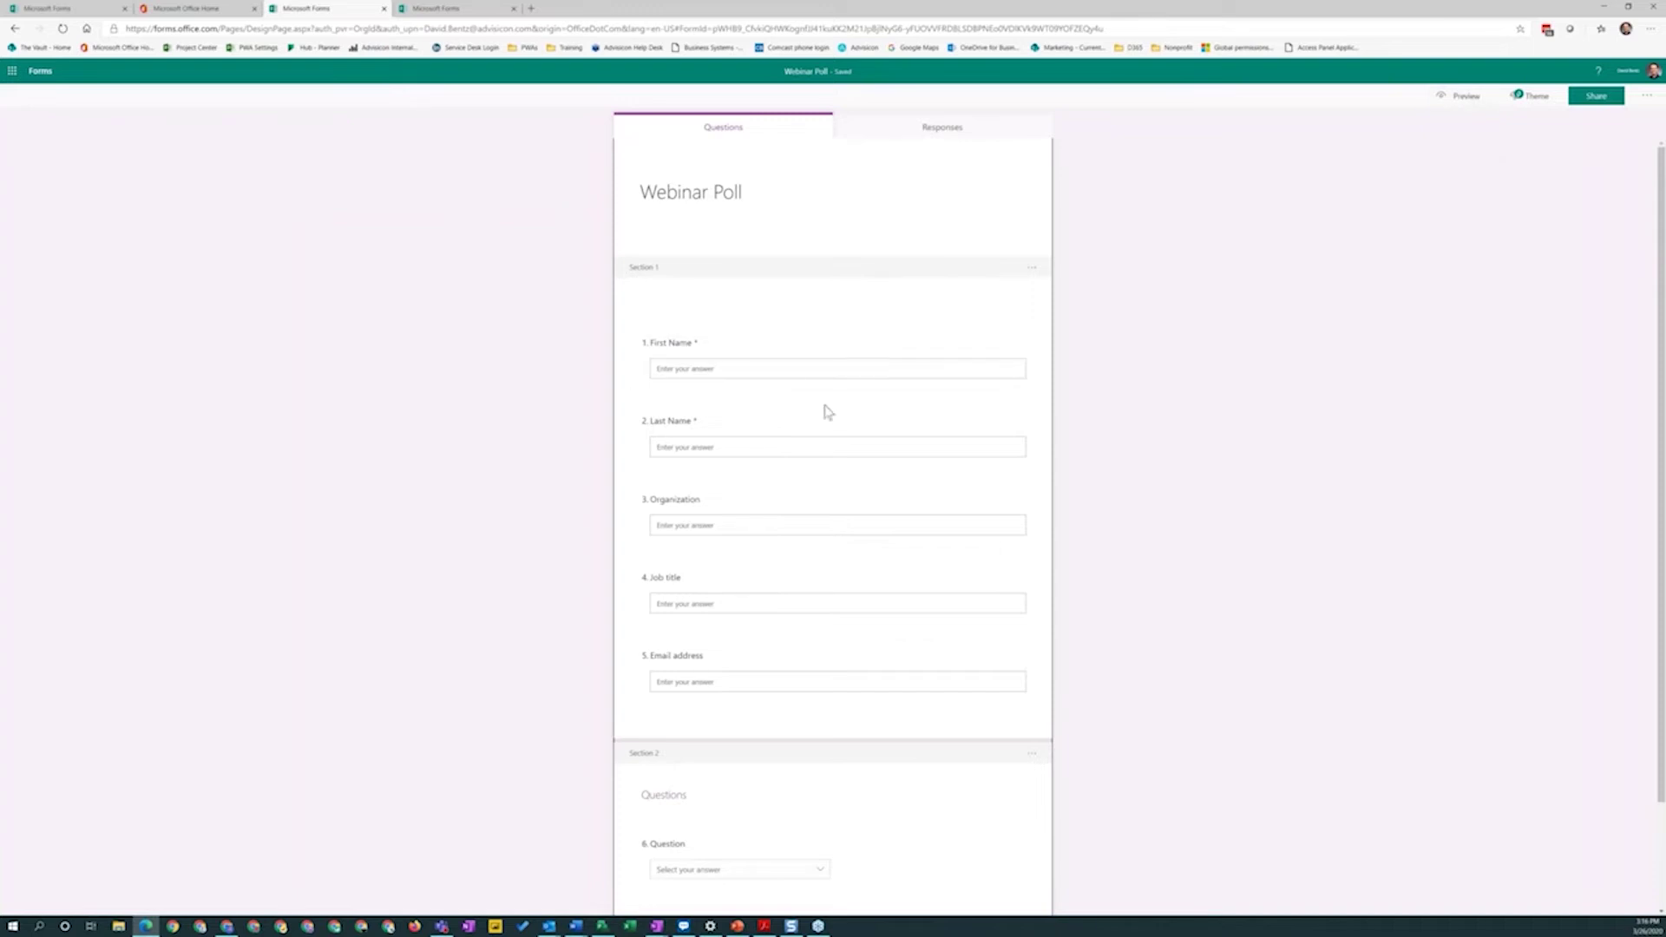
scroll(826, 408, down, 2)
scroll(922, 387, up, 2)
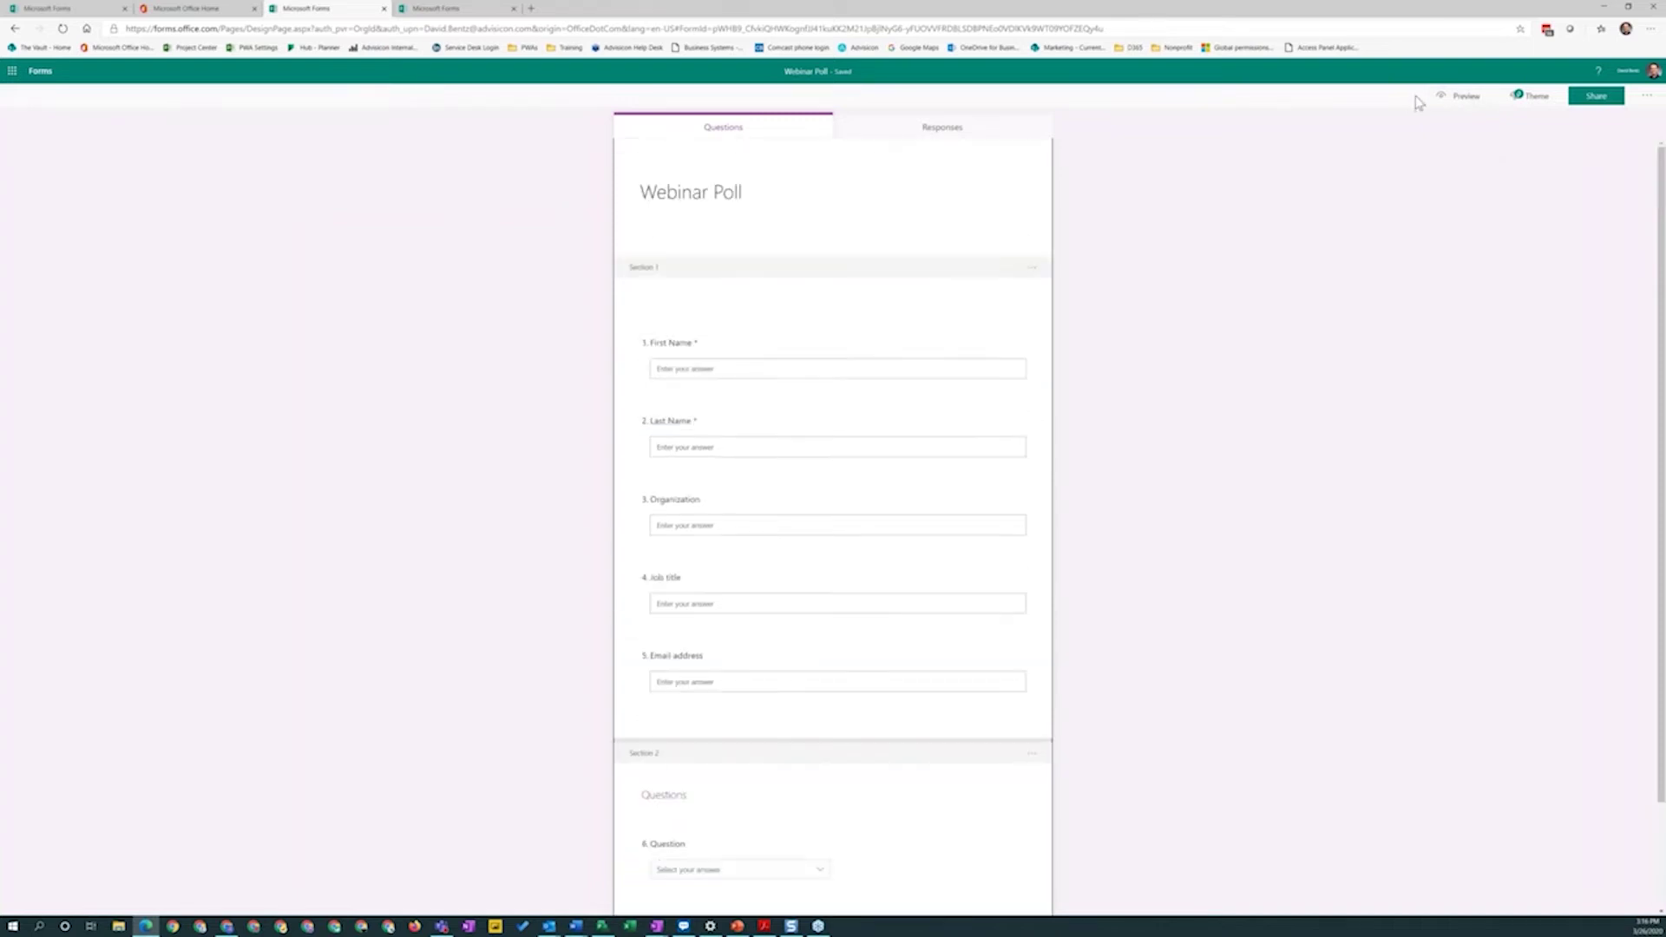
Preview the poll and enter a test First Name, Last Name and Organization.
click(1460, 102)
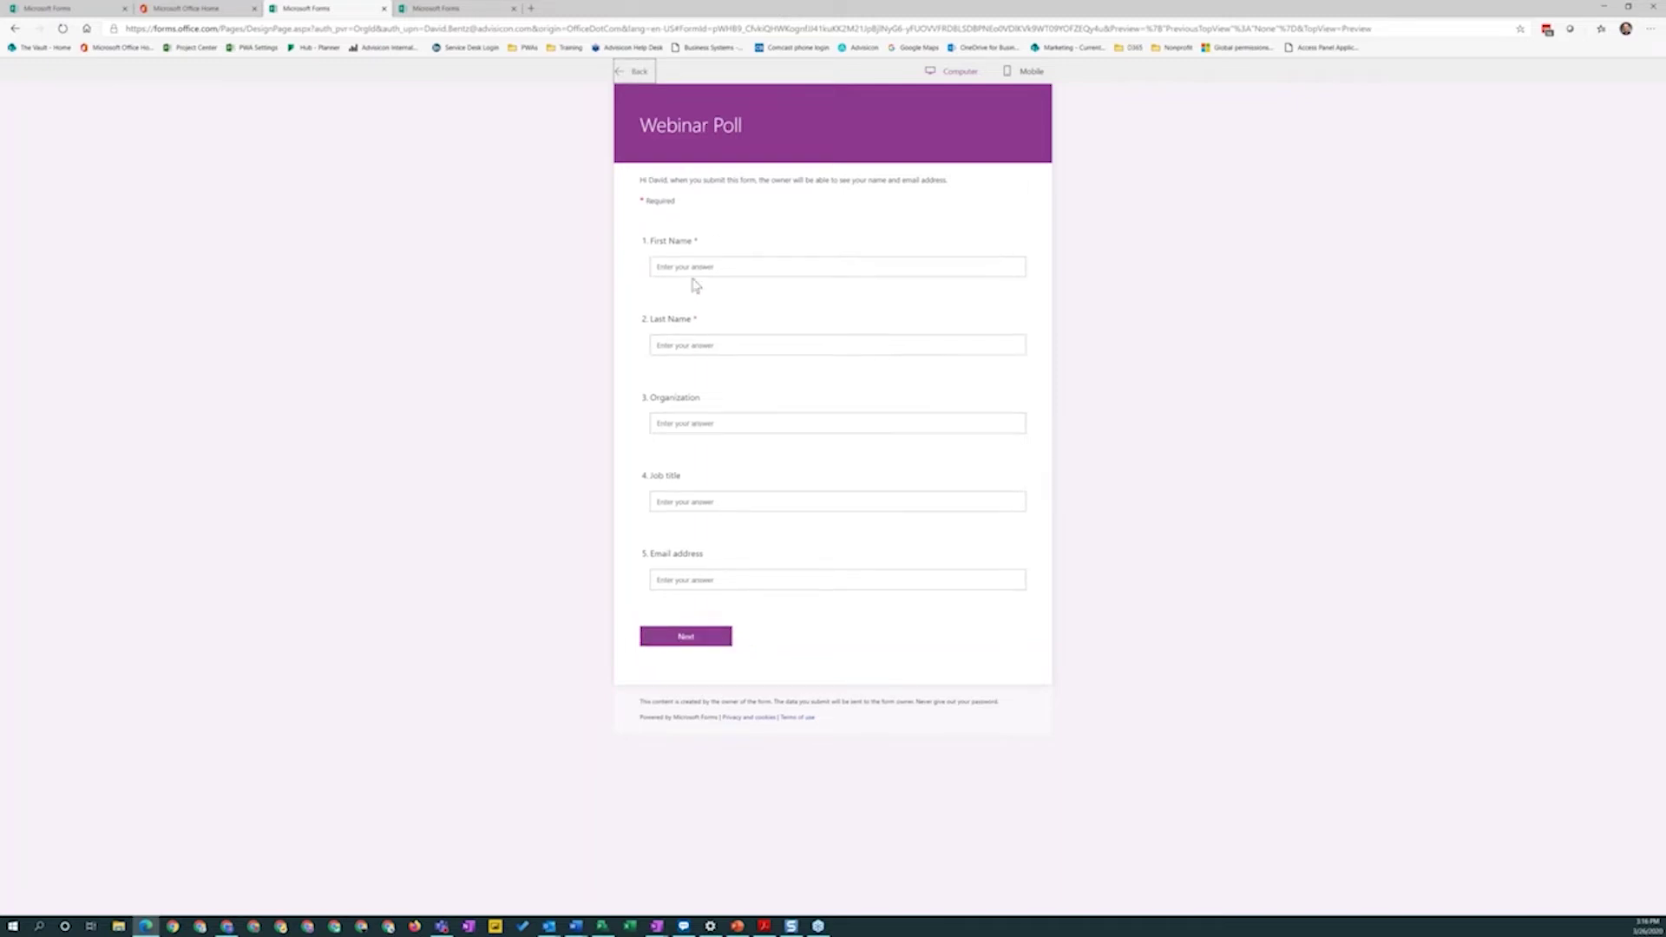
click(691, 267)
text(David)
key(Tab)
text(Ben)
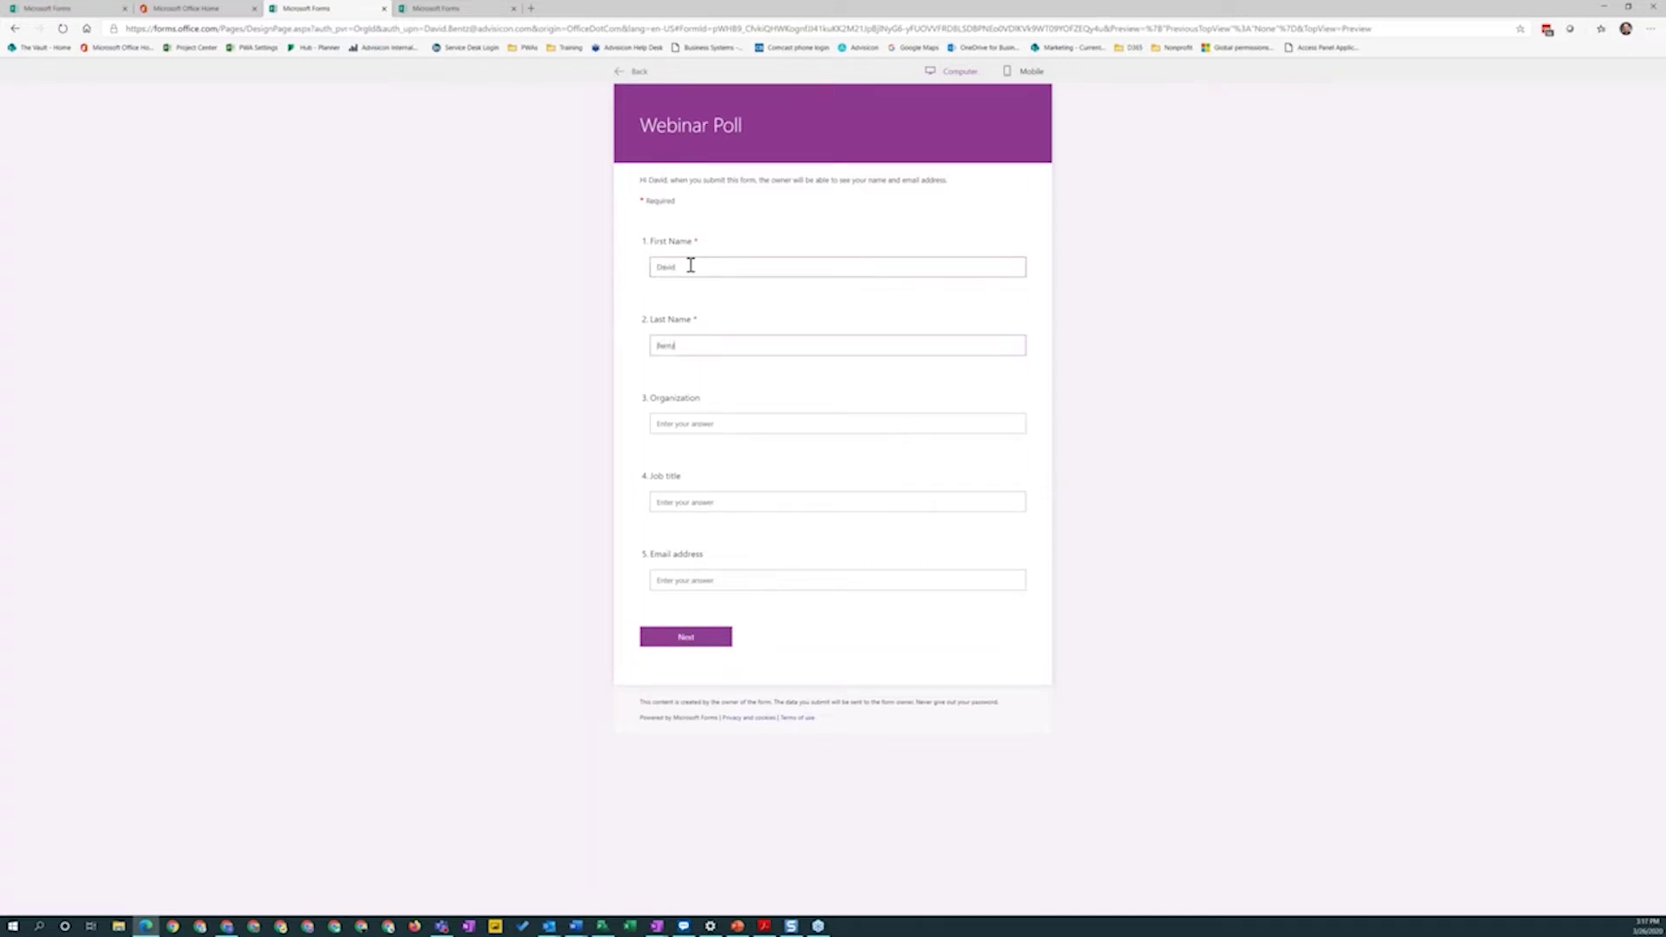
text(tz)
key(Tab)
text(Adv)
key(Tab)
key(Tab)
On page two, choose Option 5, rate five stars, and submit the response.
click(687, 636)
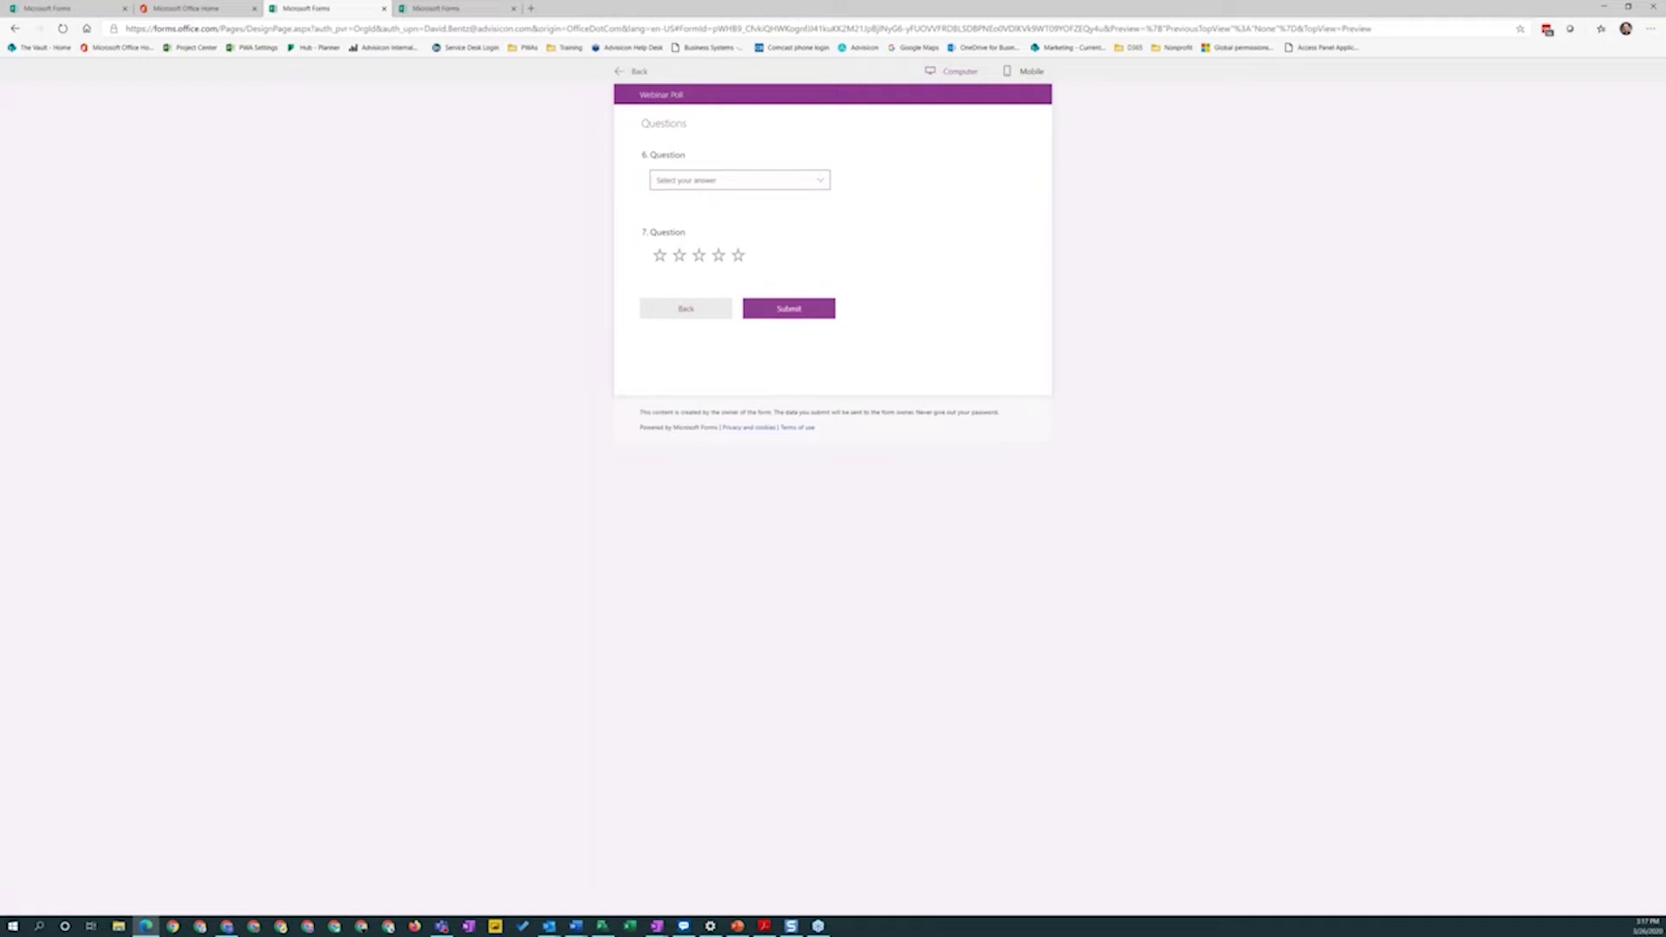
click(738, 180)
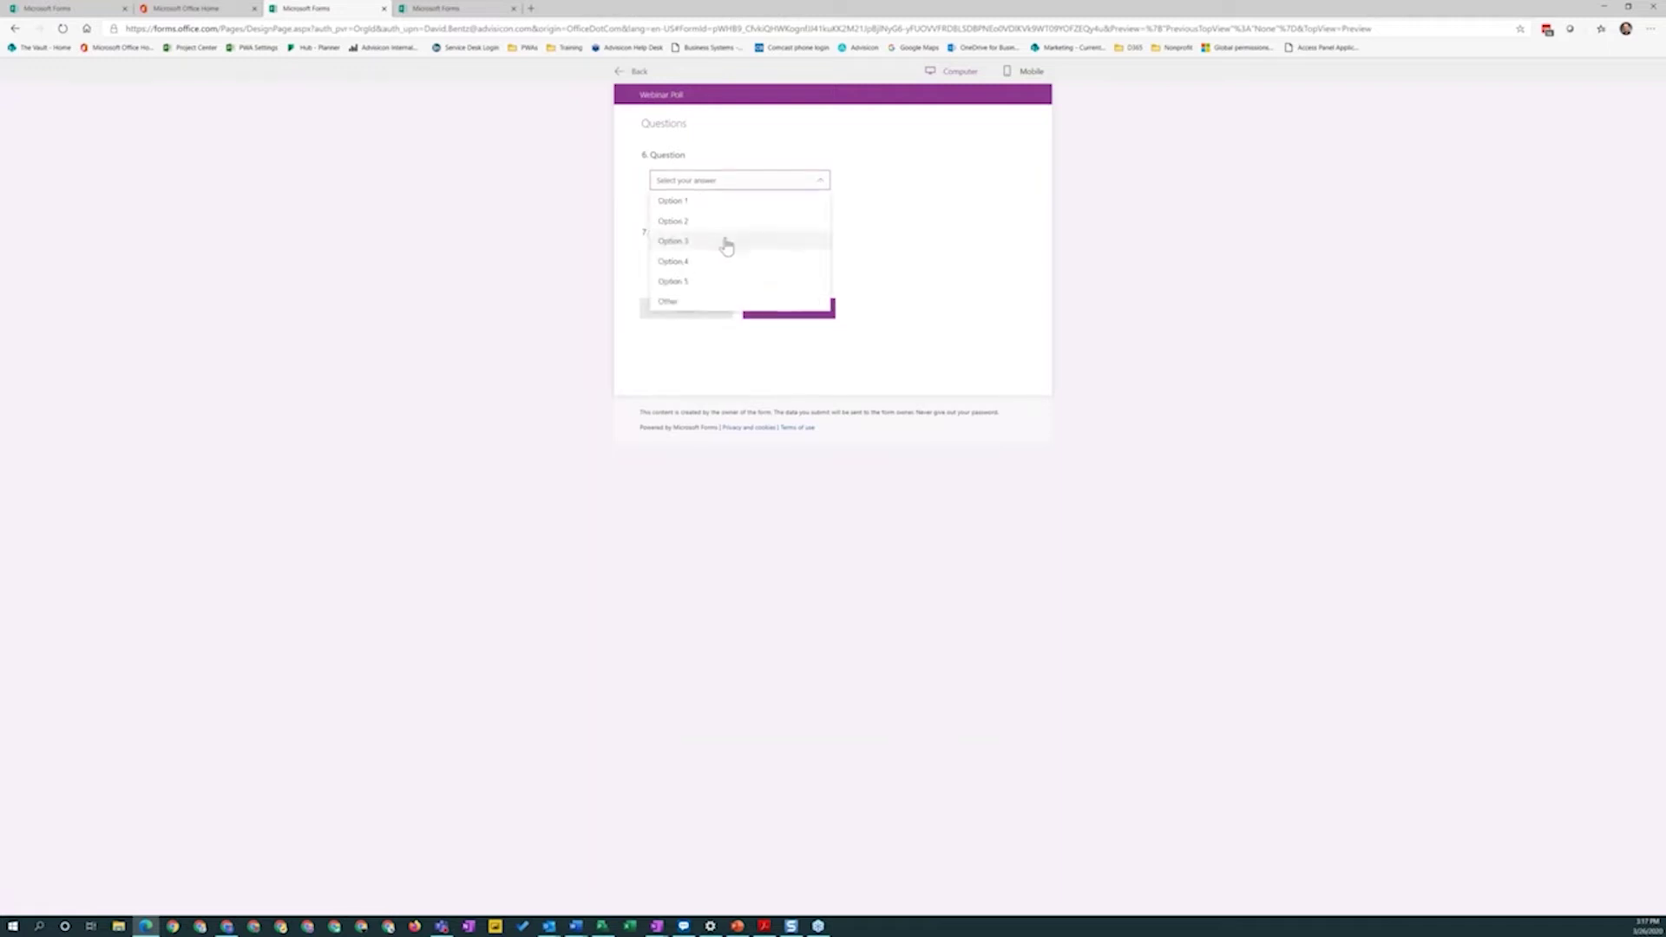
click(706, 286)
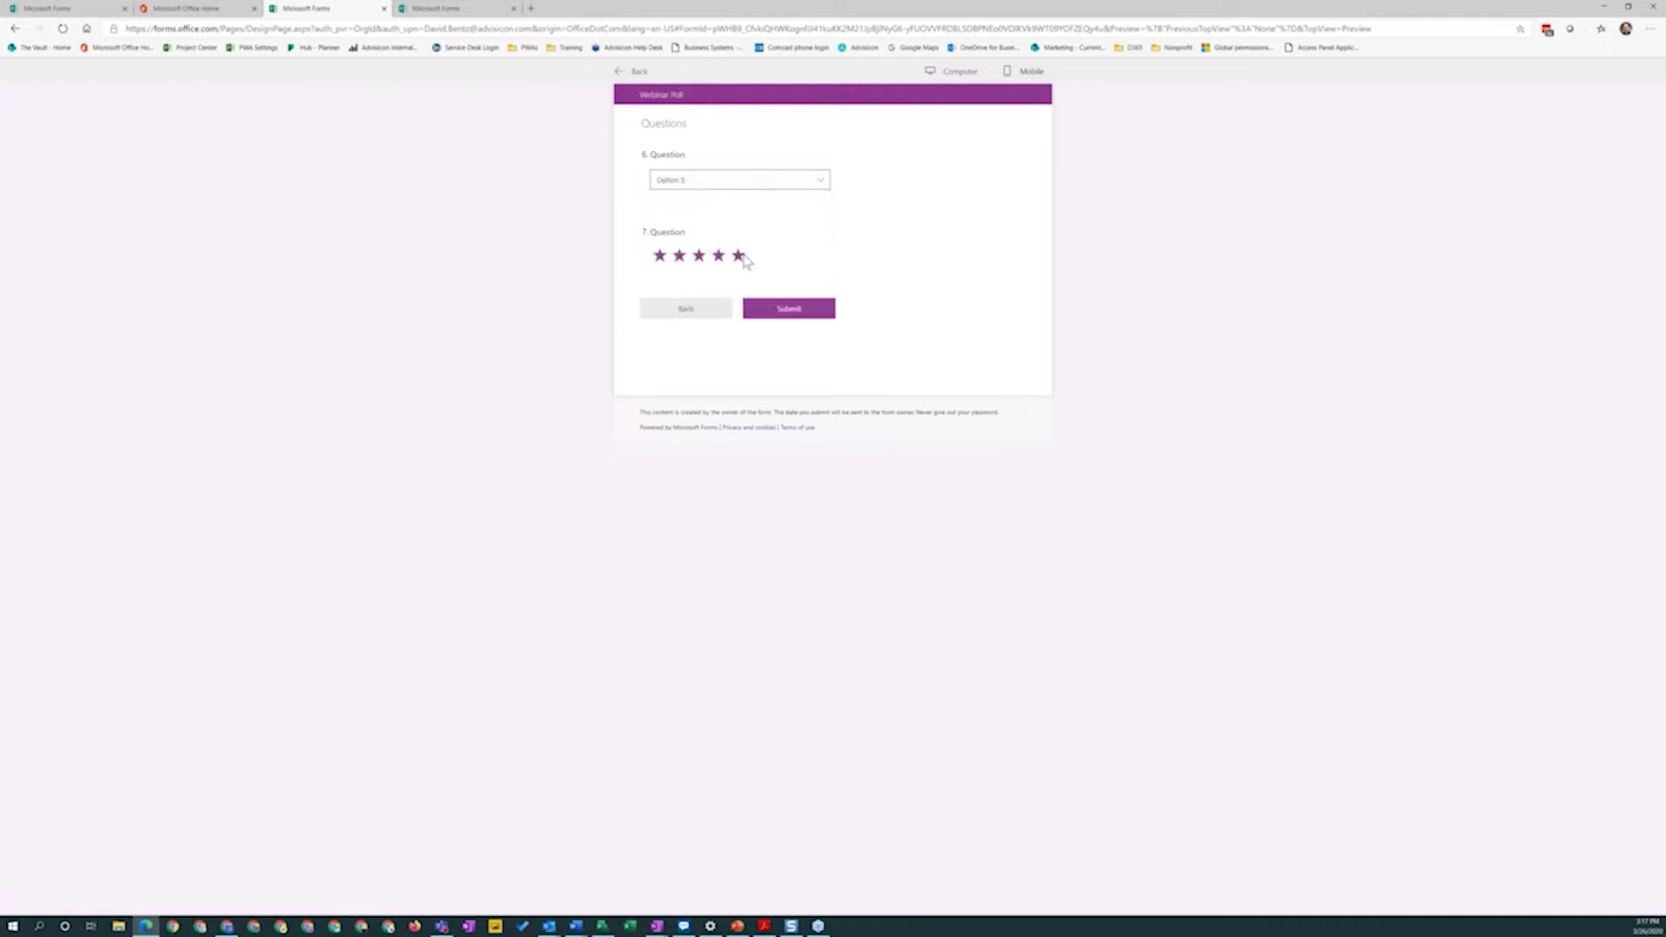
click(739, 256)
click(800, 310)
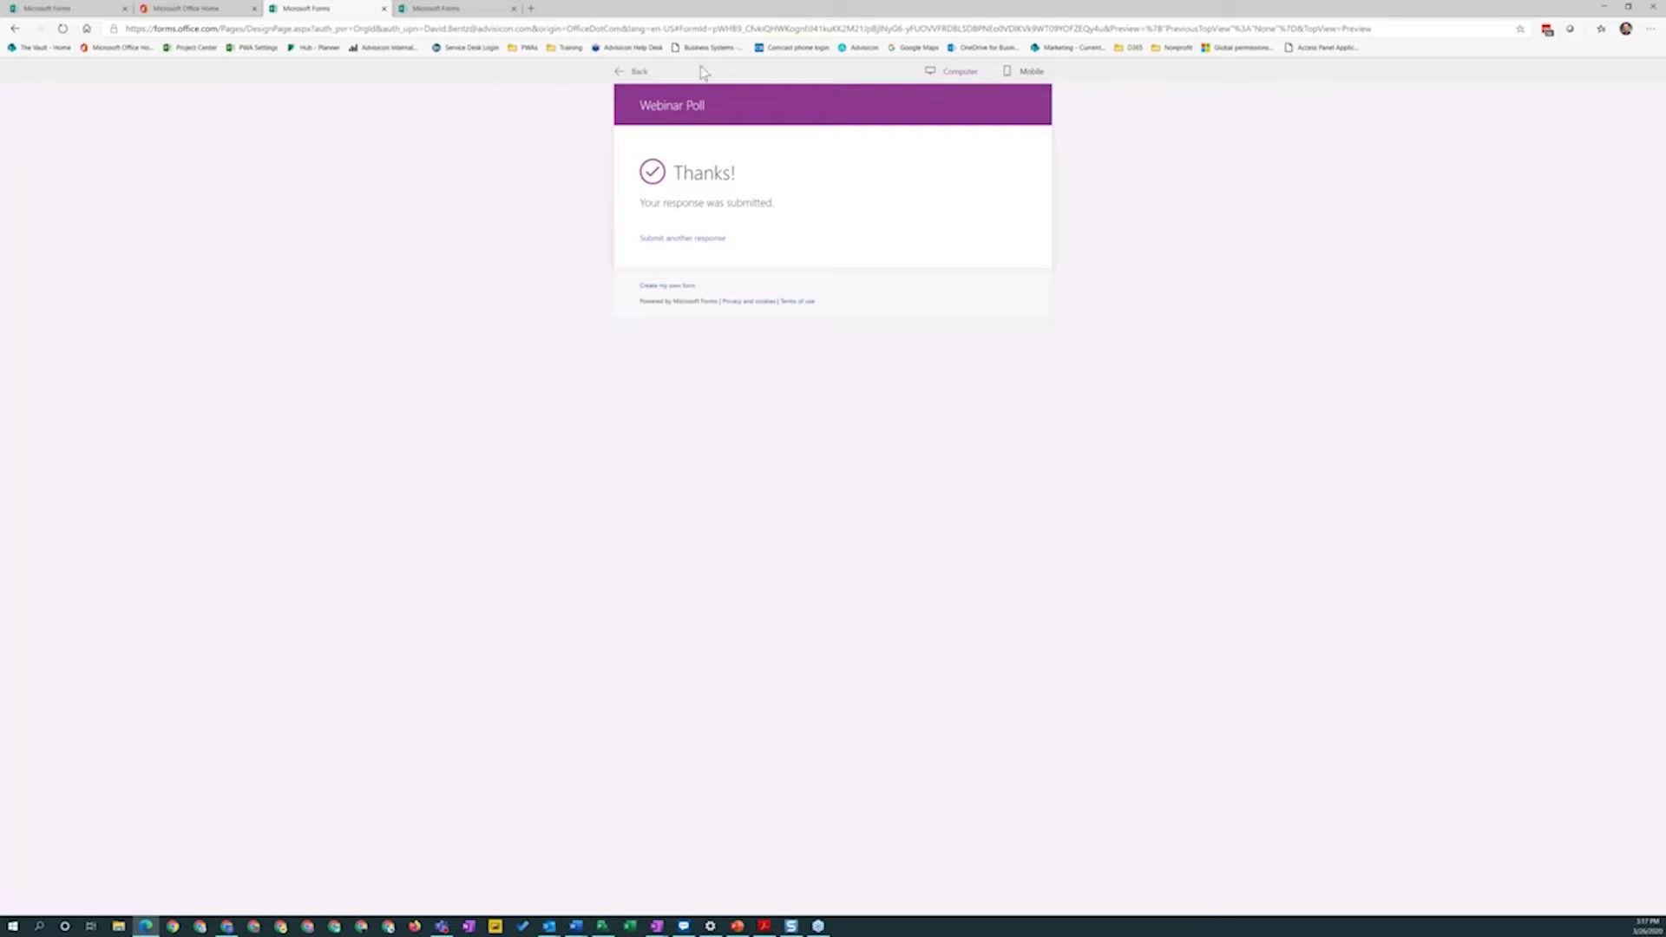
Leave the preview and review the summary: 1 response, 00:30 average completion time.
click(638, 73)
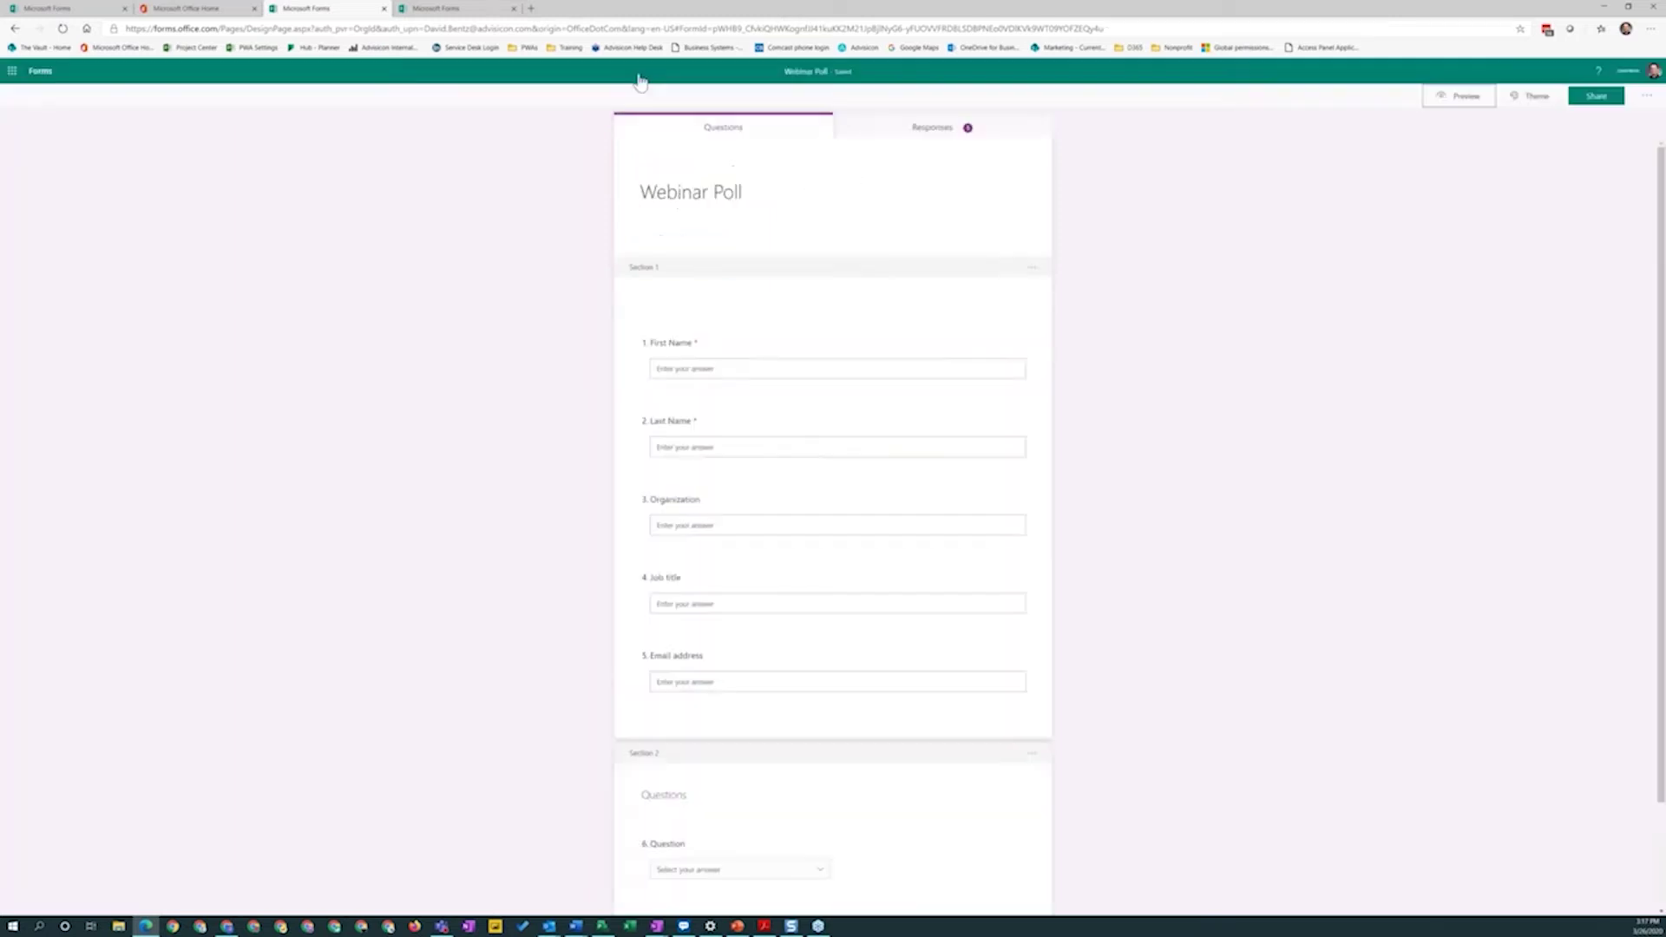
click(930, 132)
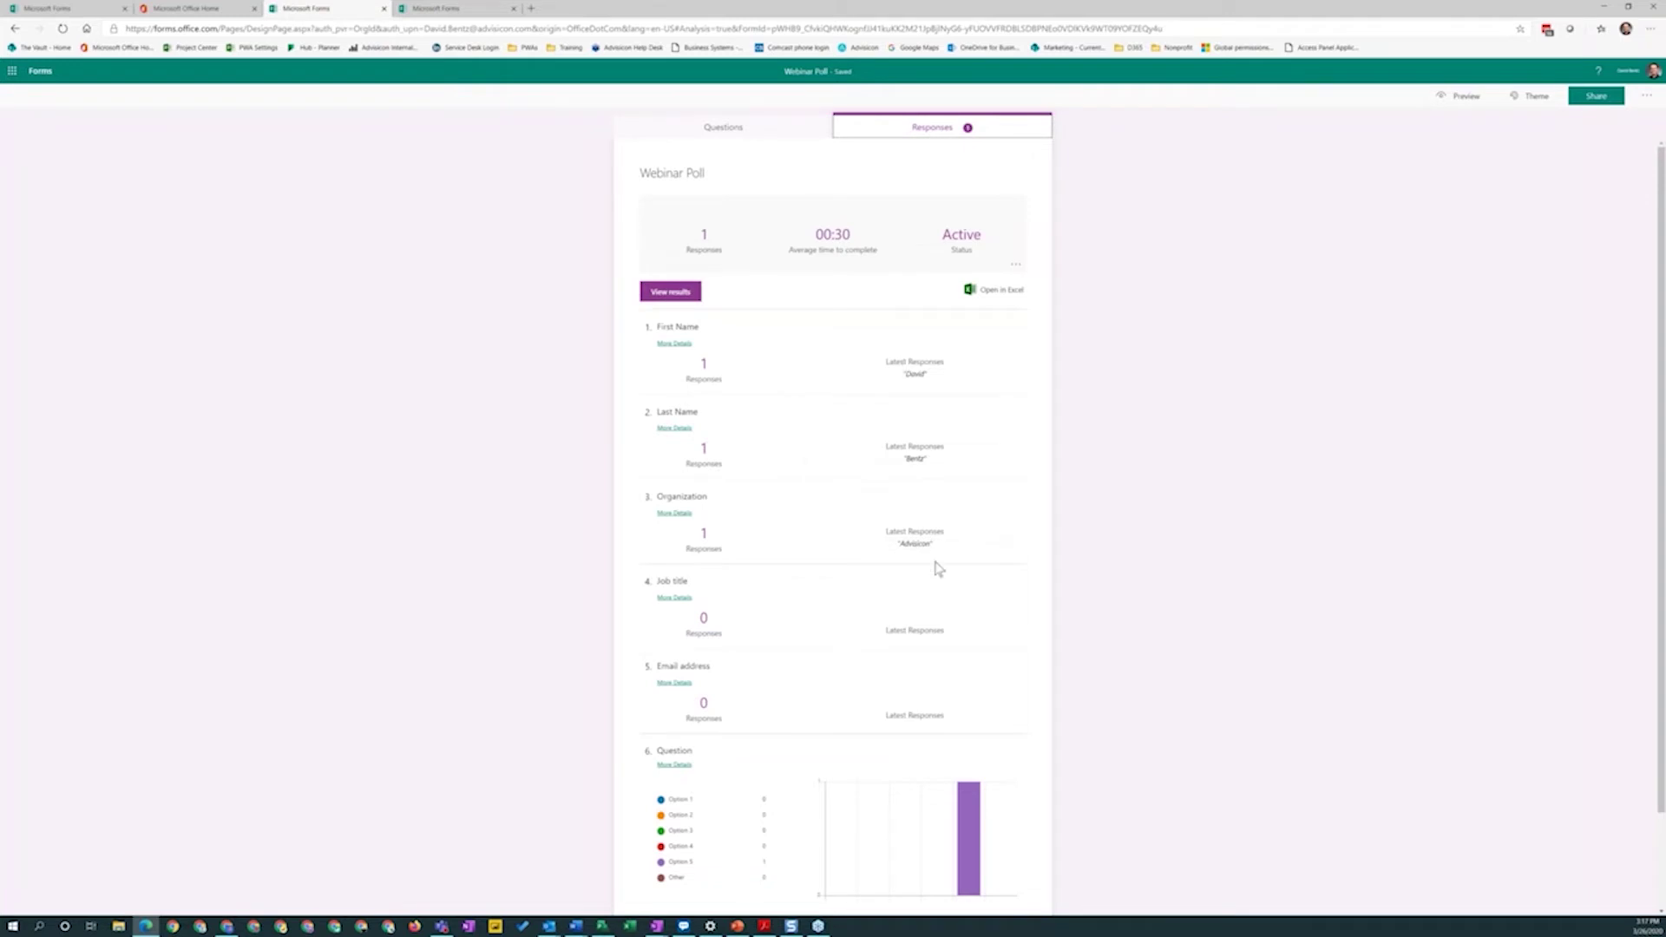
scroll(870, 584, down, 2)
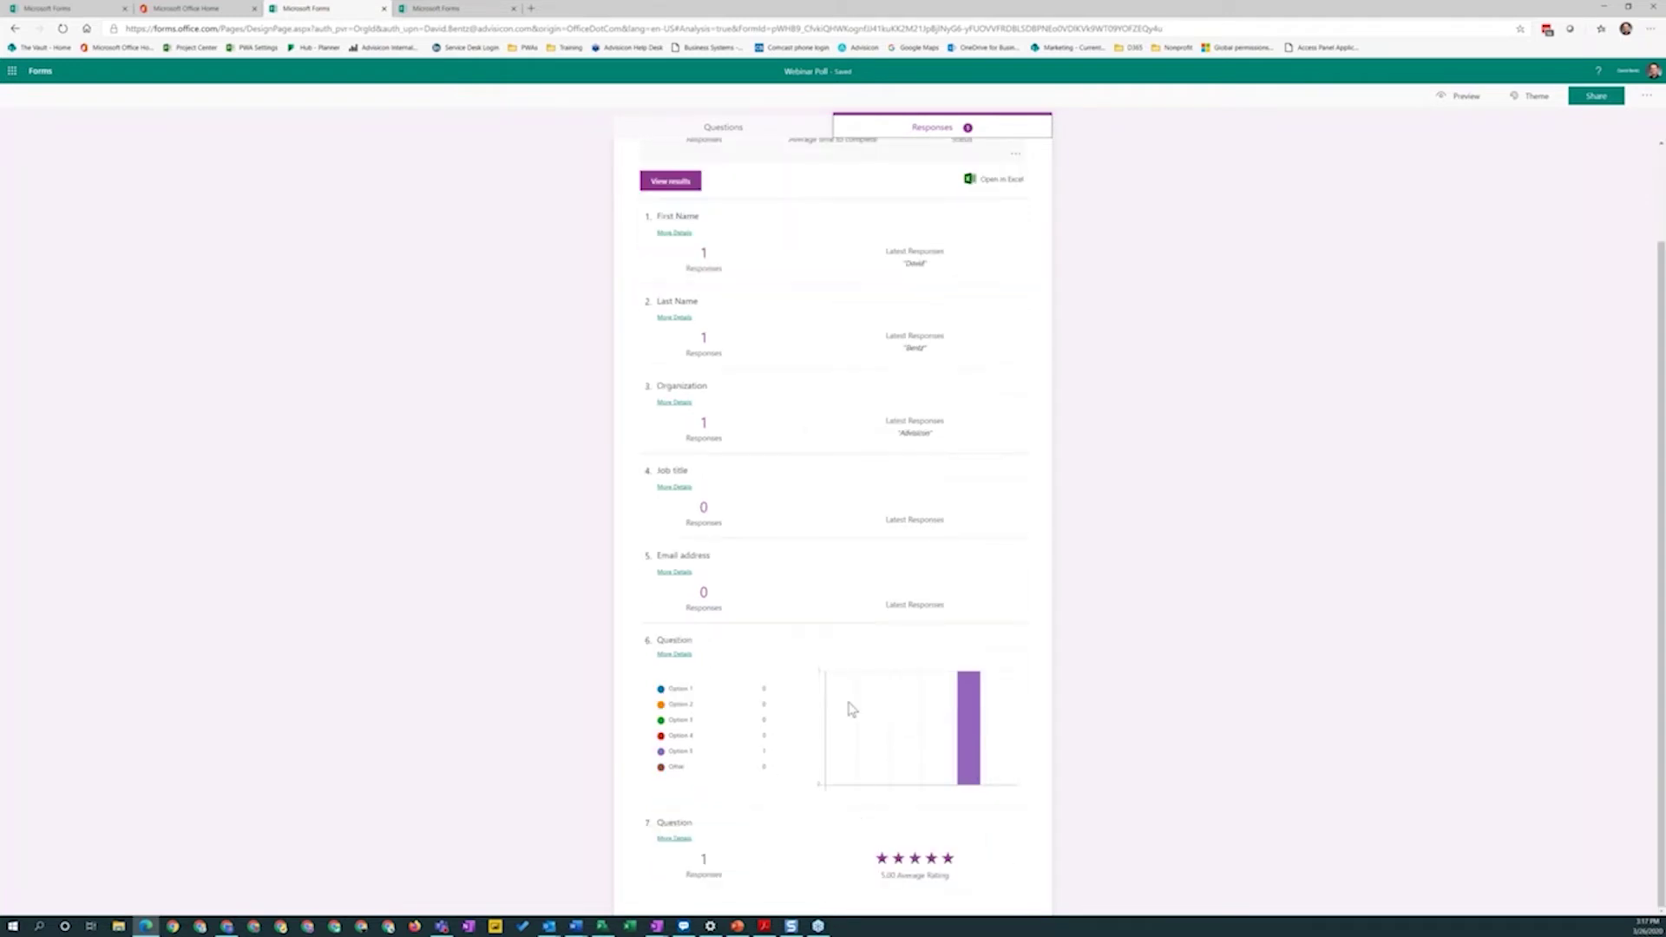
scroll(842, 608, up, 2)
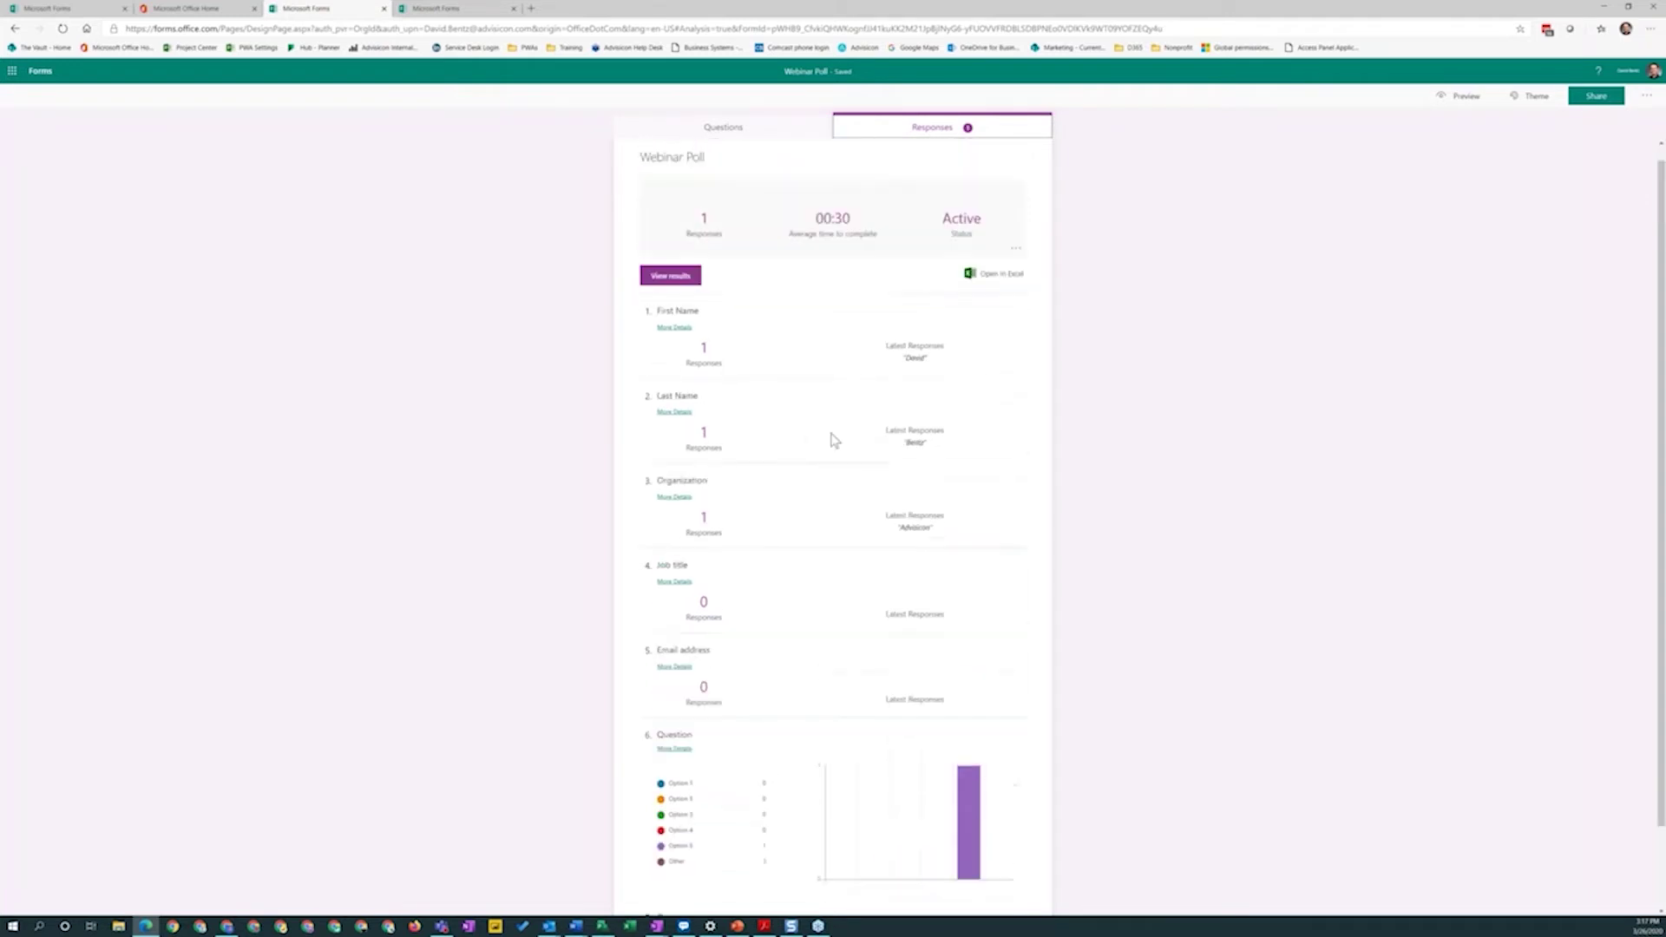
Preview the Webinar Poll in Mobile view, scroll through it, then return to editing.
click(757, 130)
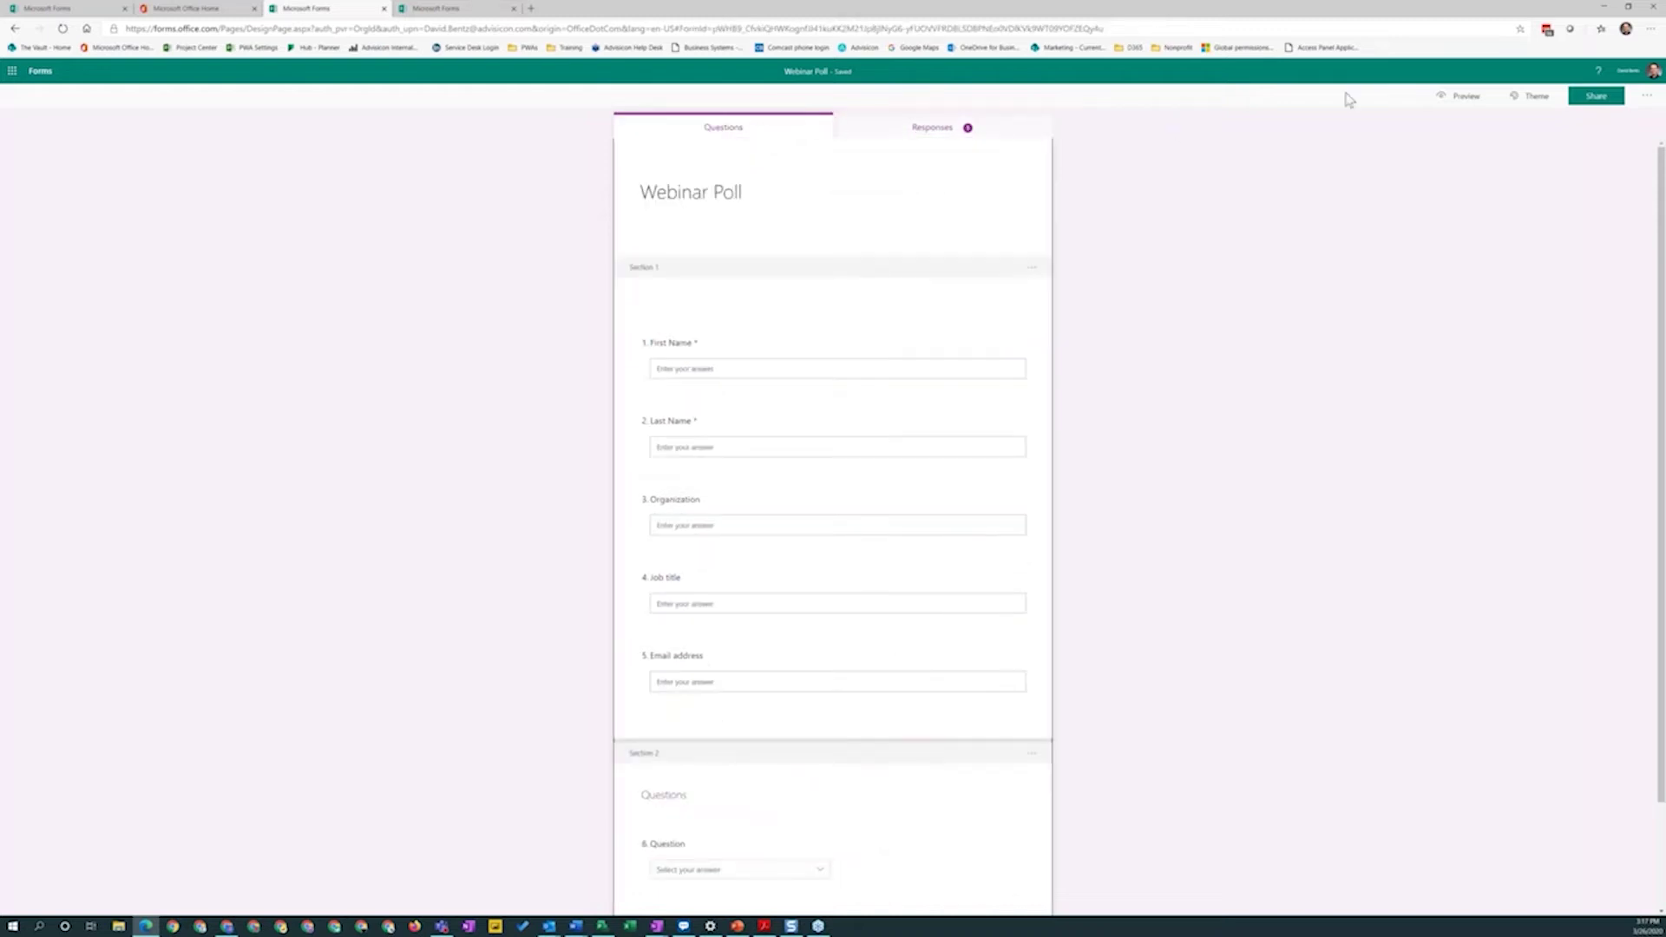
click(1451, 99)
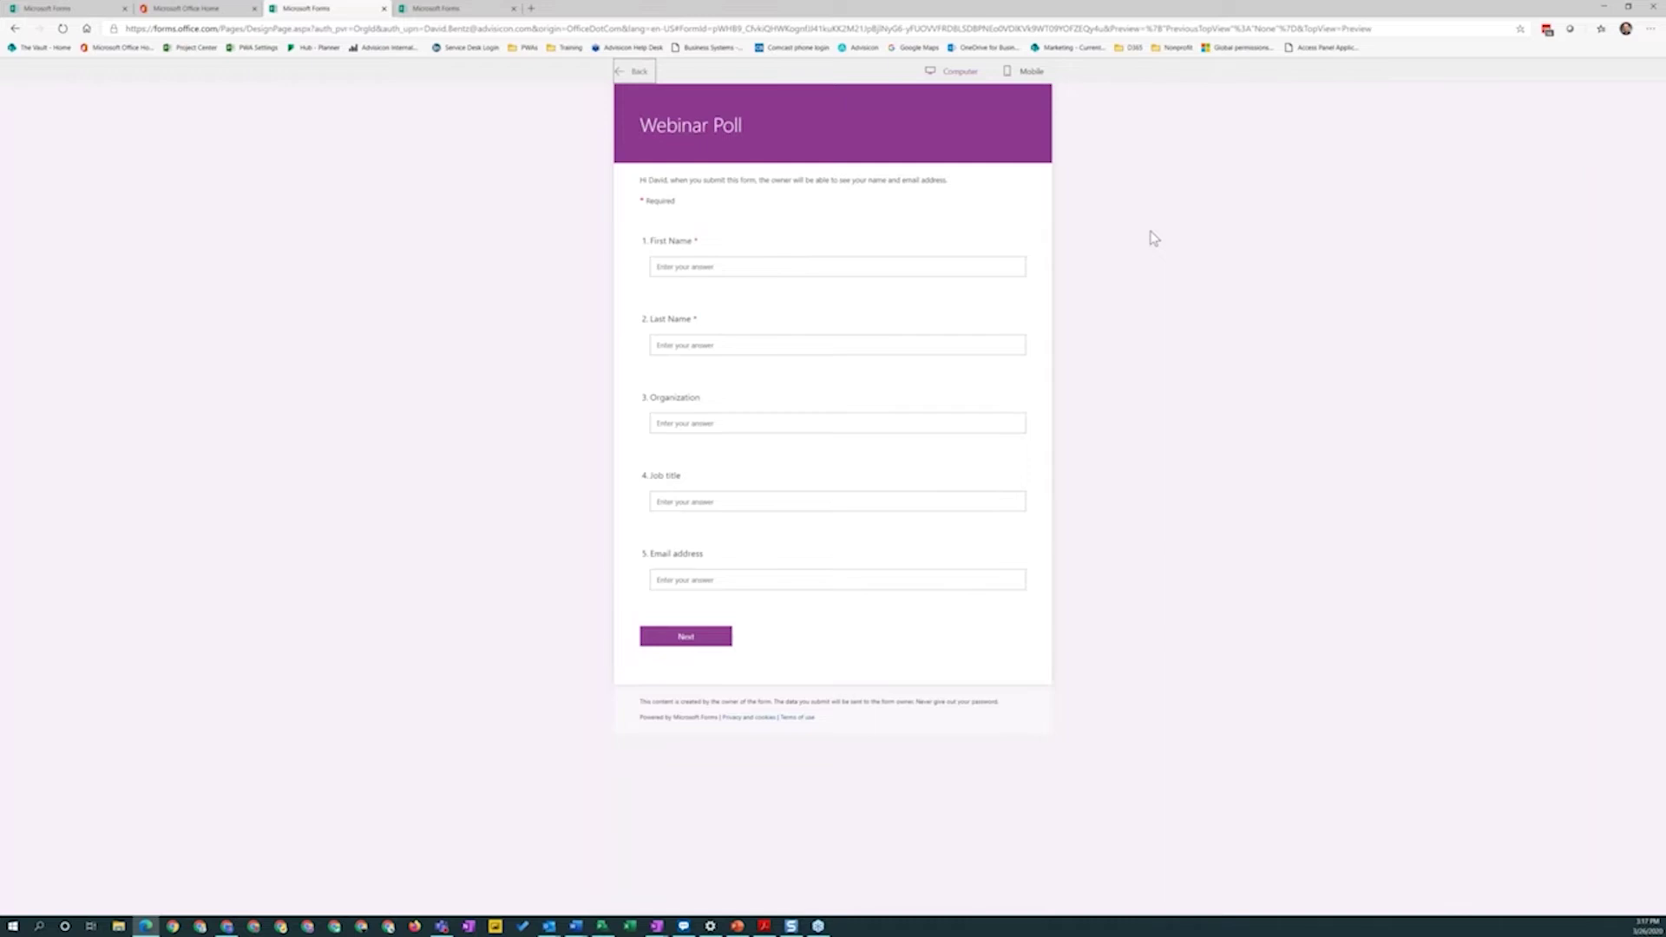
click(1025, 73)
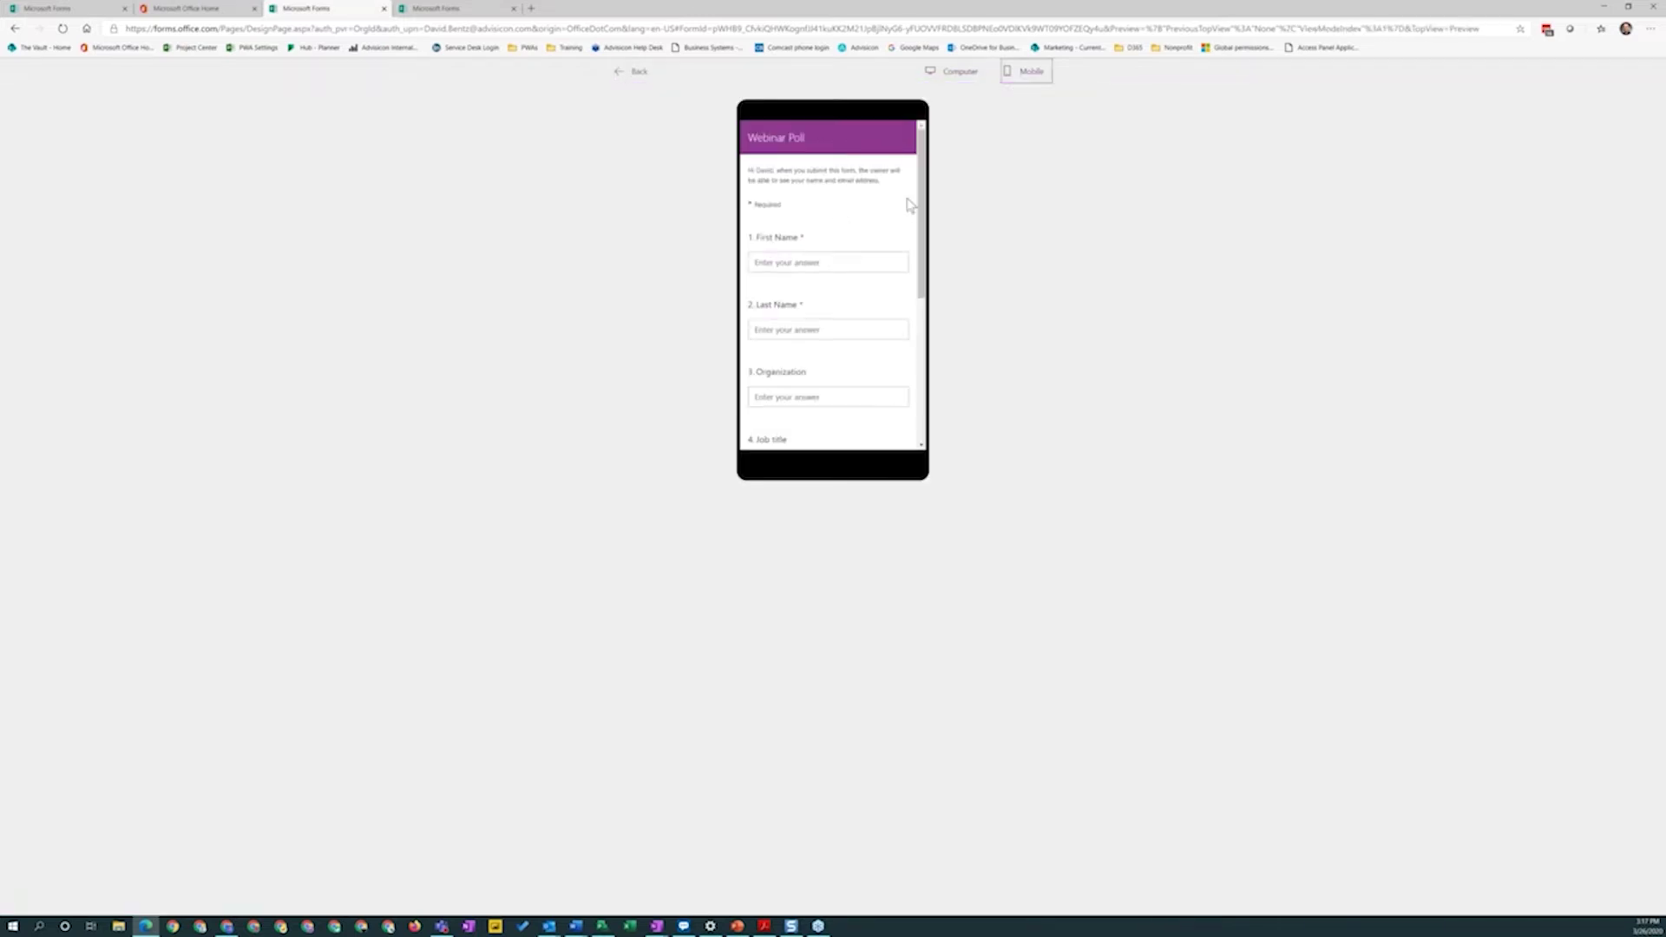
scroll(905, 209, down, 3)
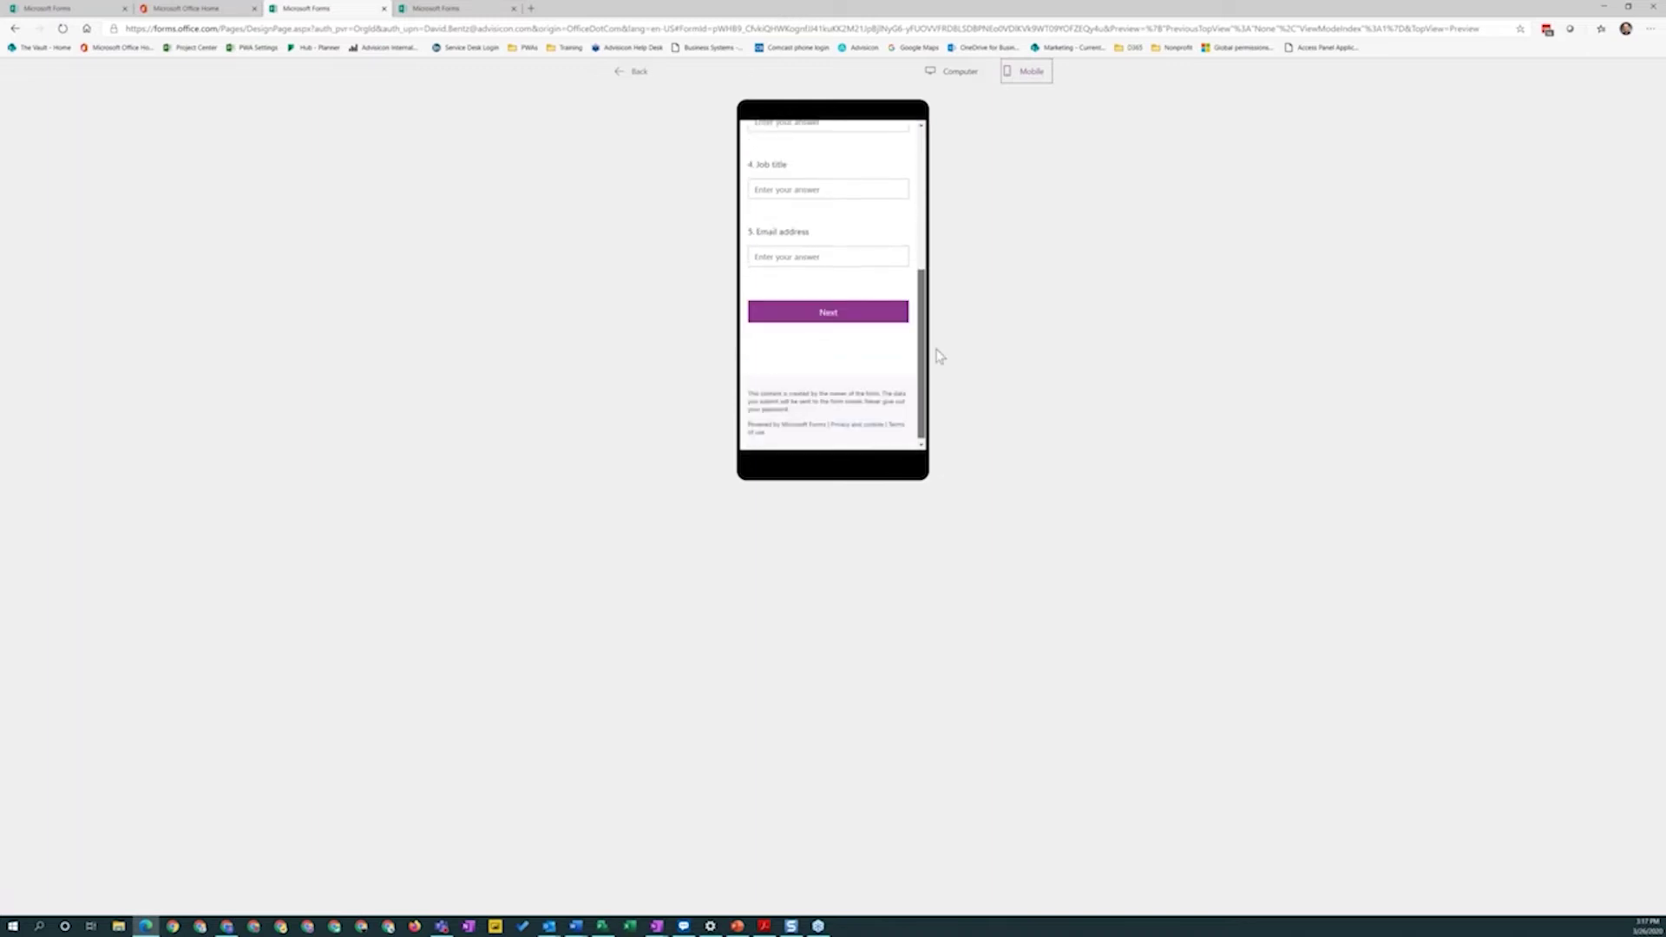
scroll(930, 174, up, 6)
scroll(949, 331, down, 5)
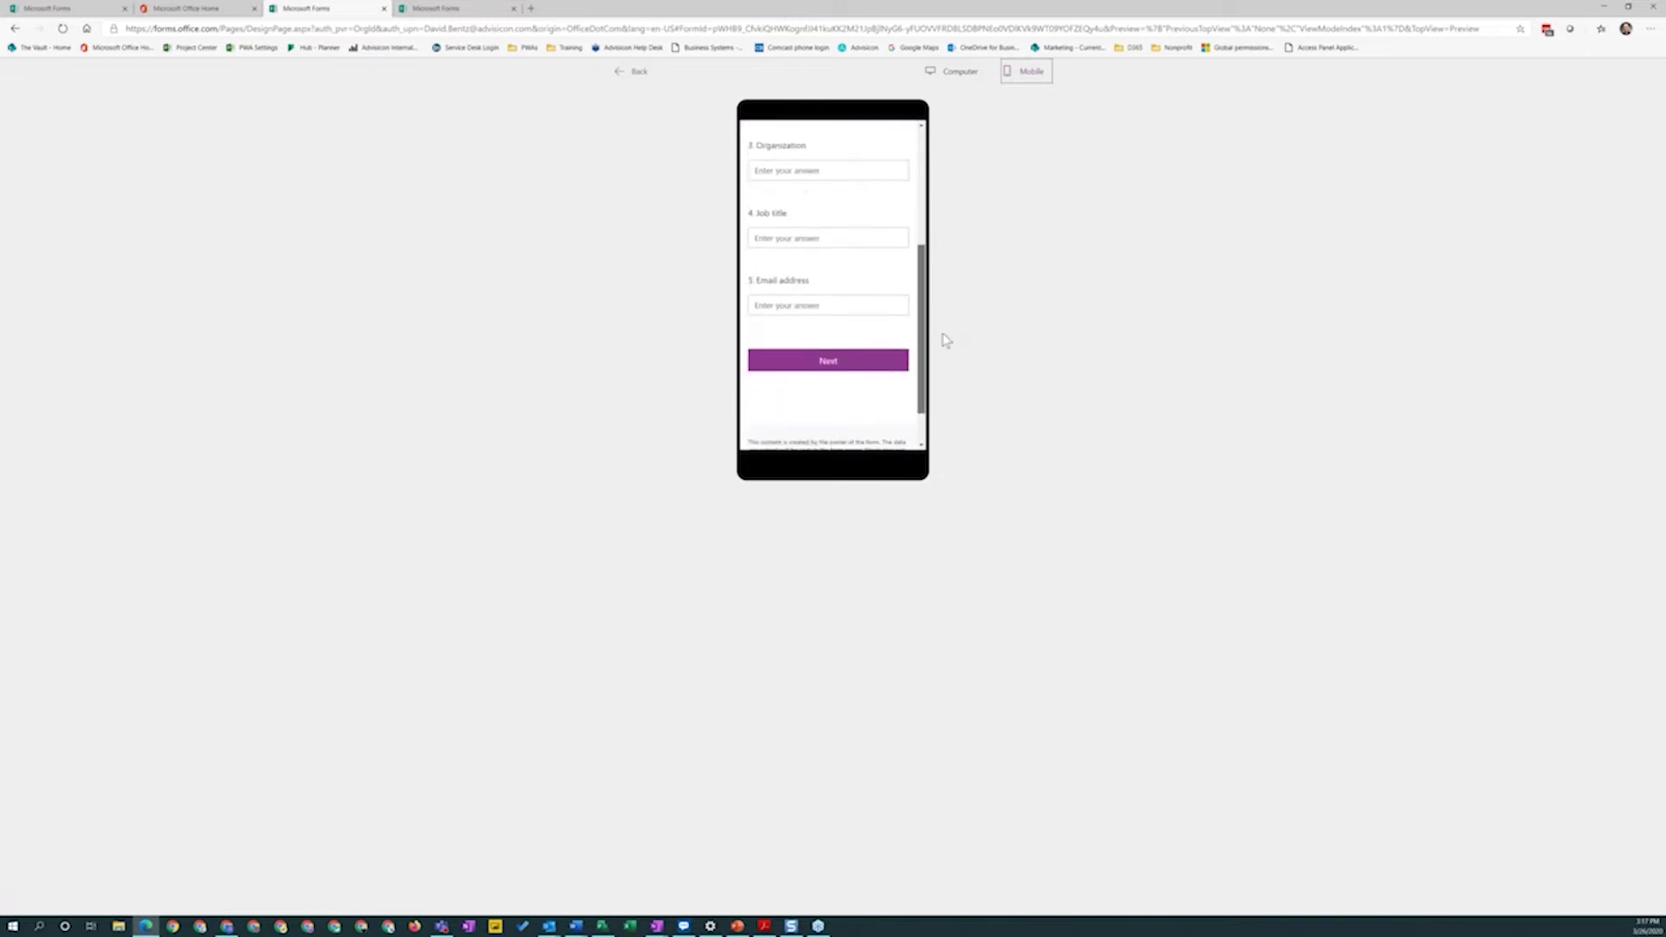
scroll(939, 260, up, 5)
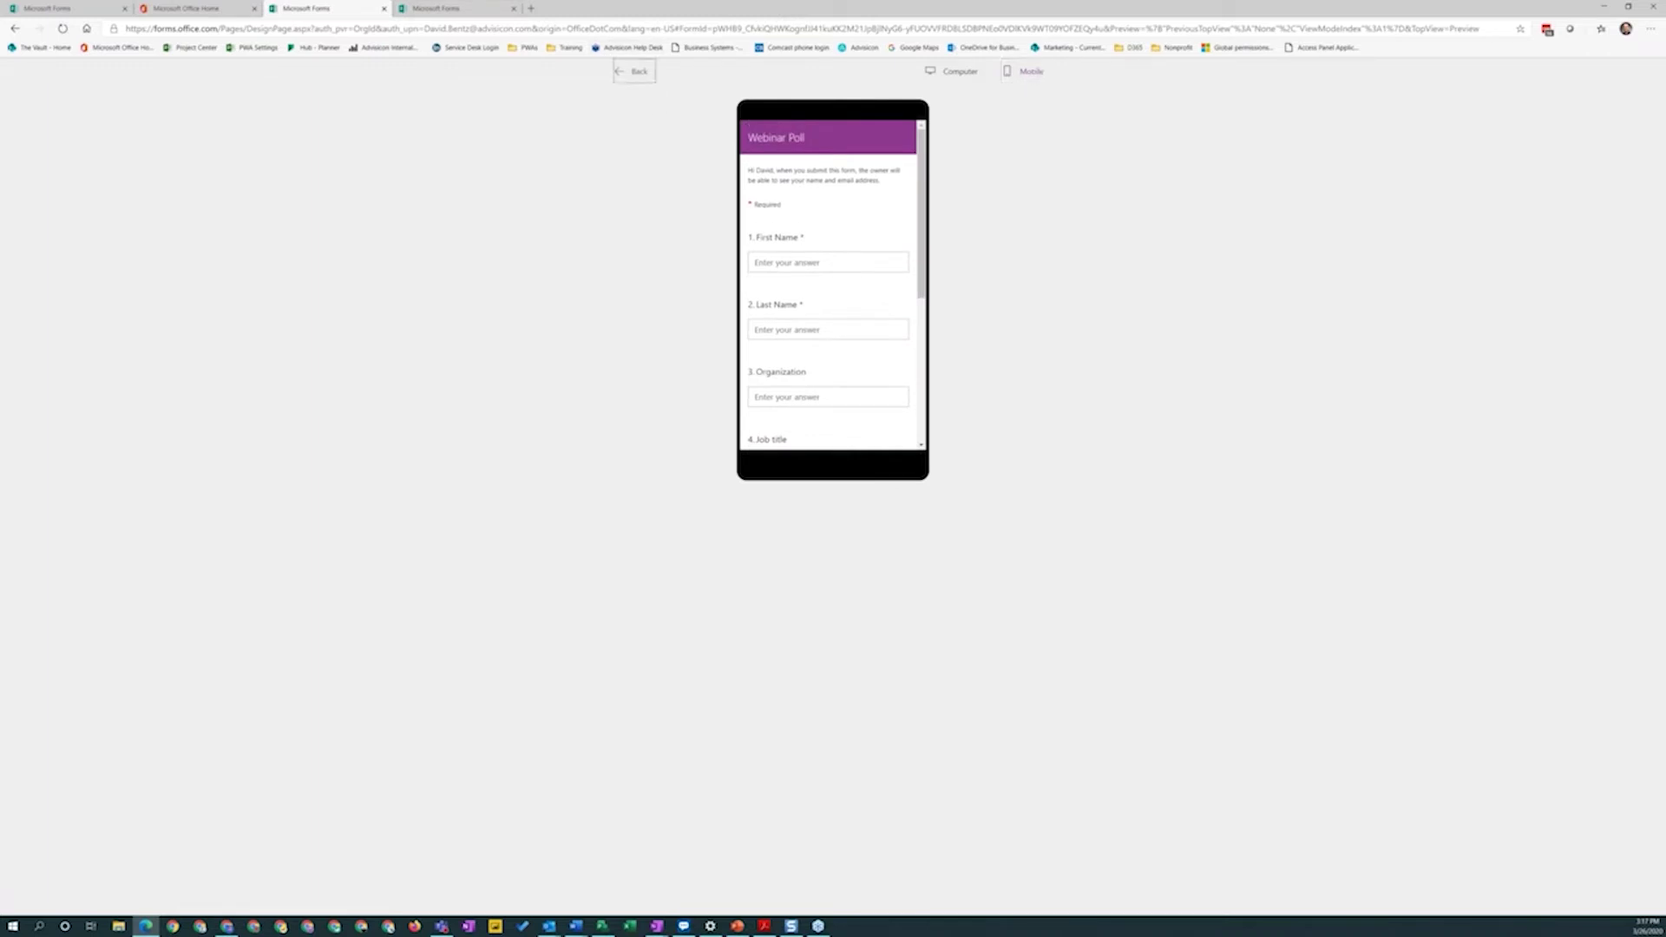
click(634, 71)
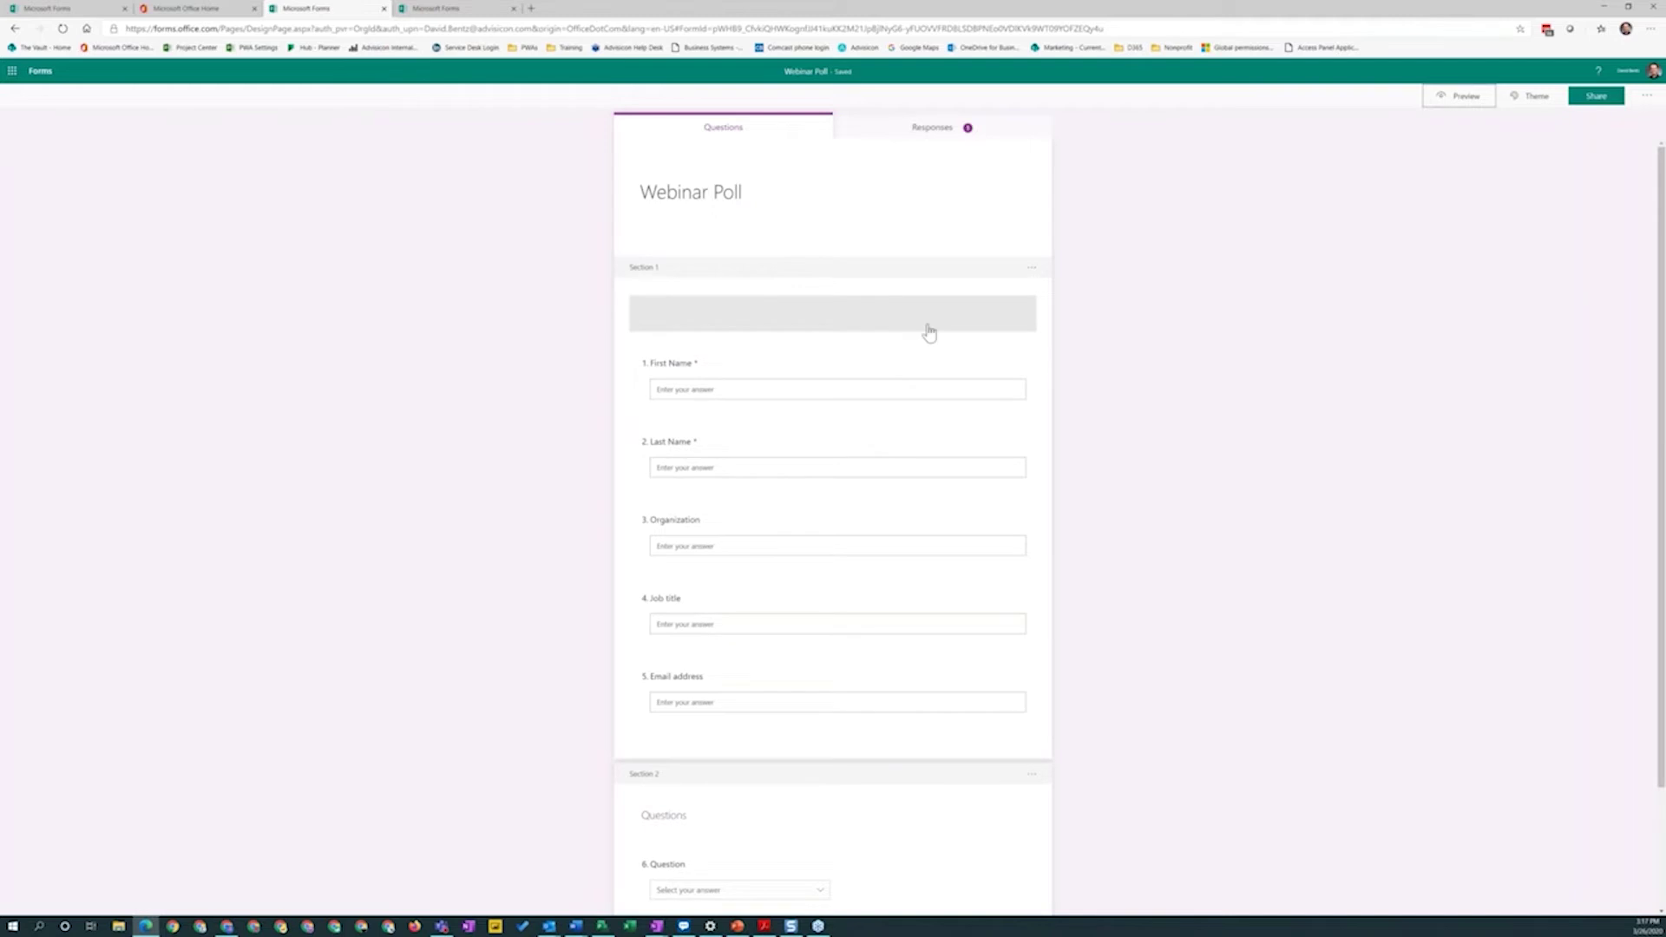
Let anyone with the link respond and display the poll's QR code.
click(1595, 102)
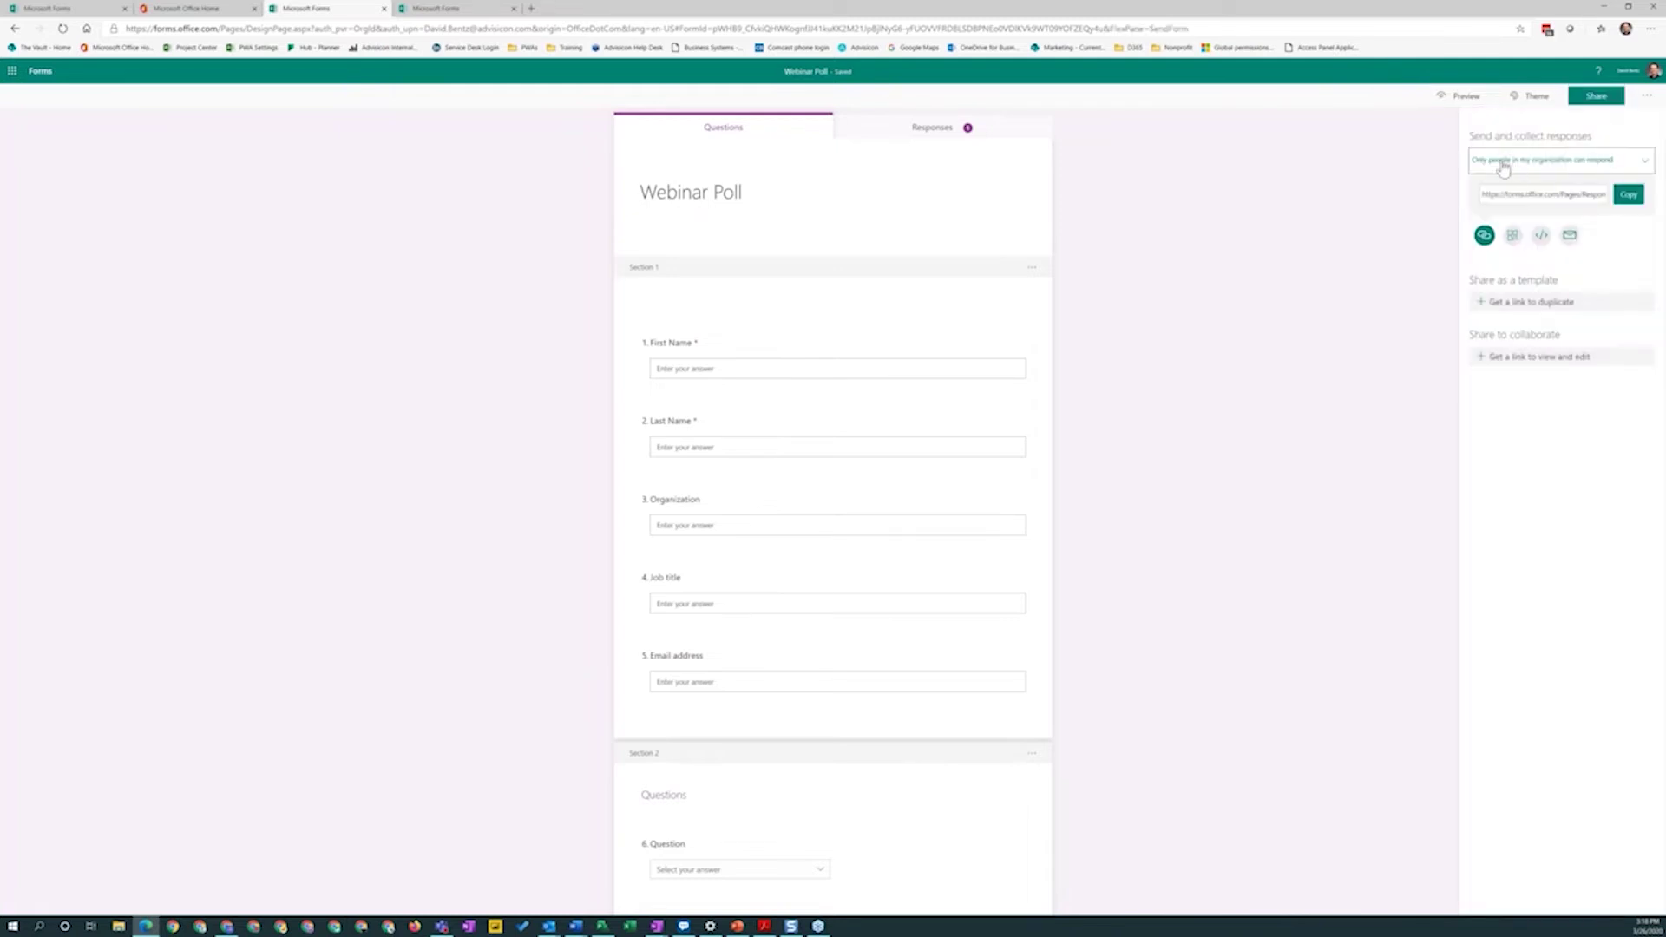
click(1646, 165)
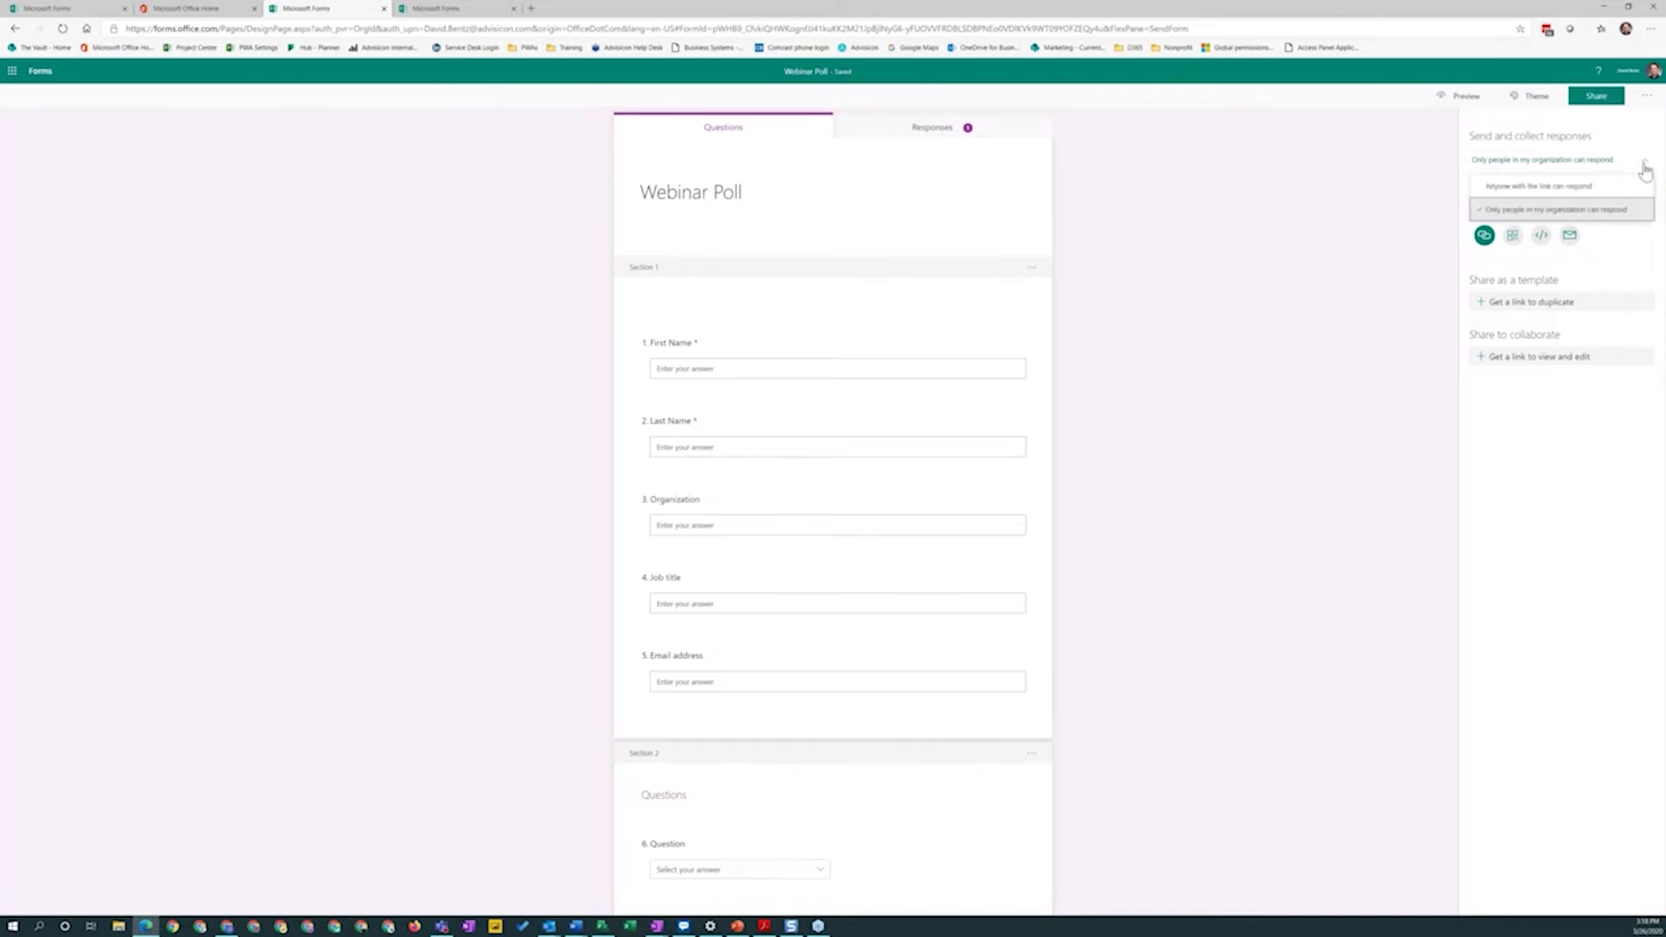
click(1499, 188)
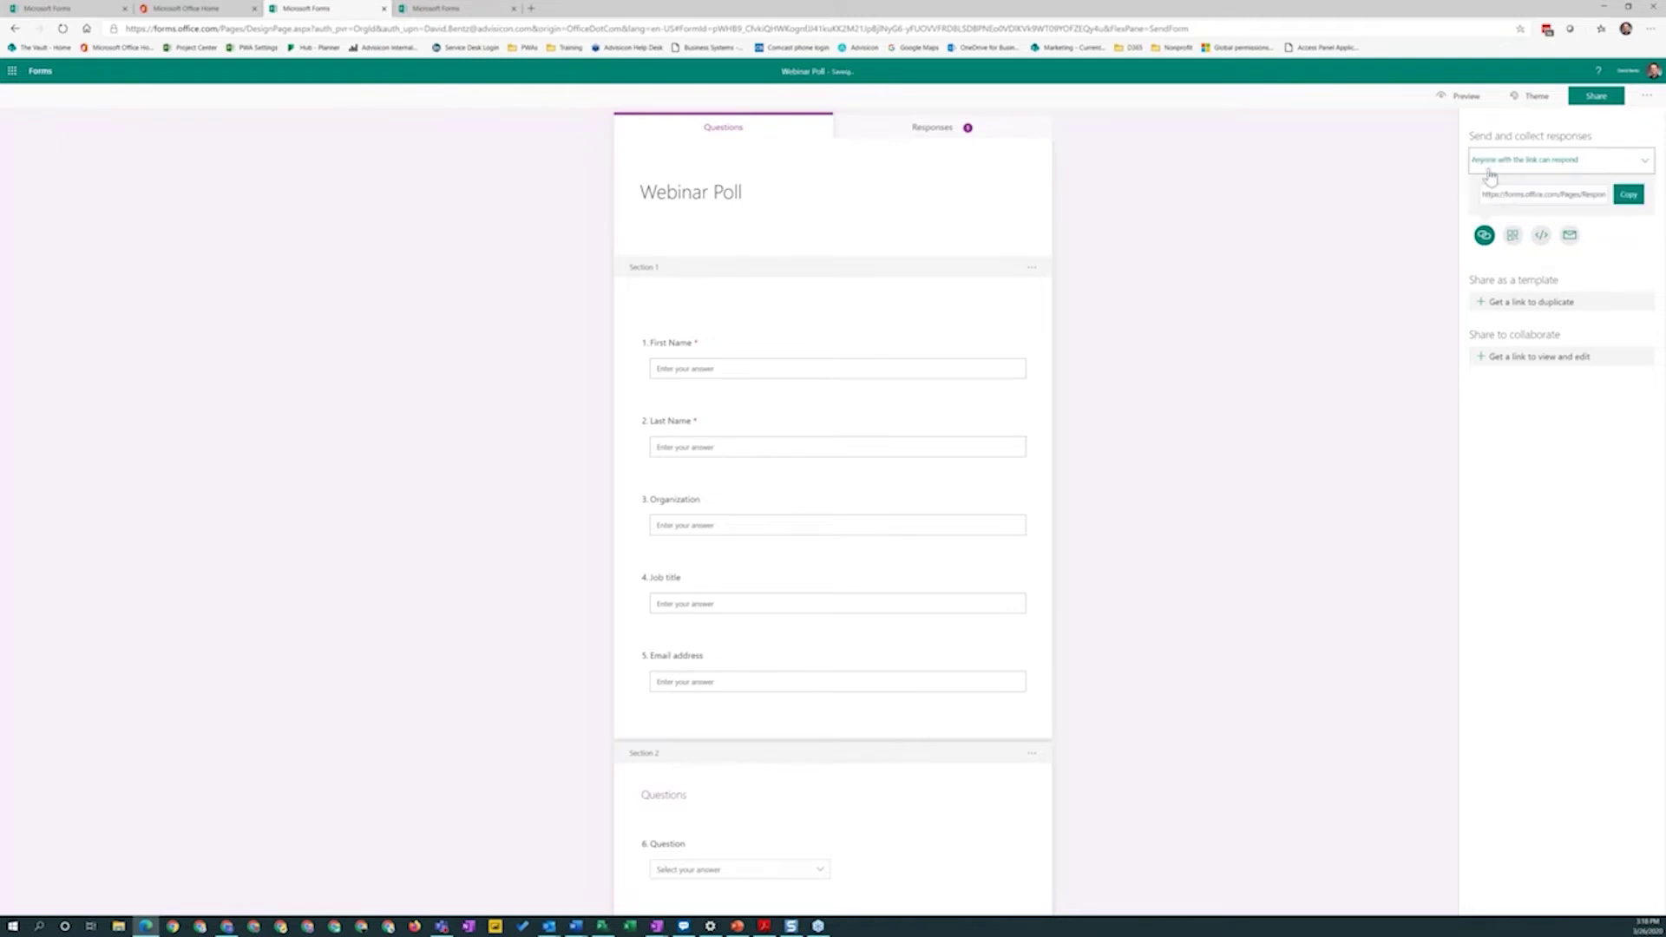
click(1553, 198)
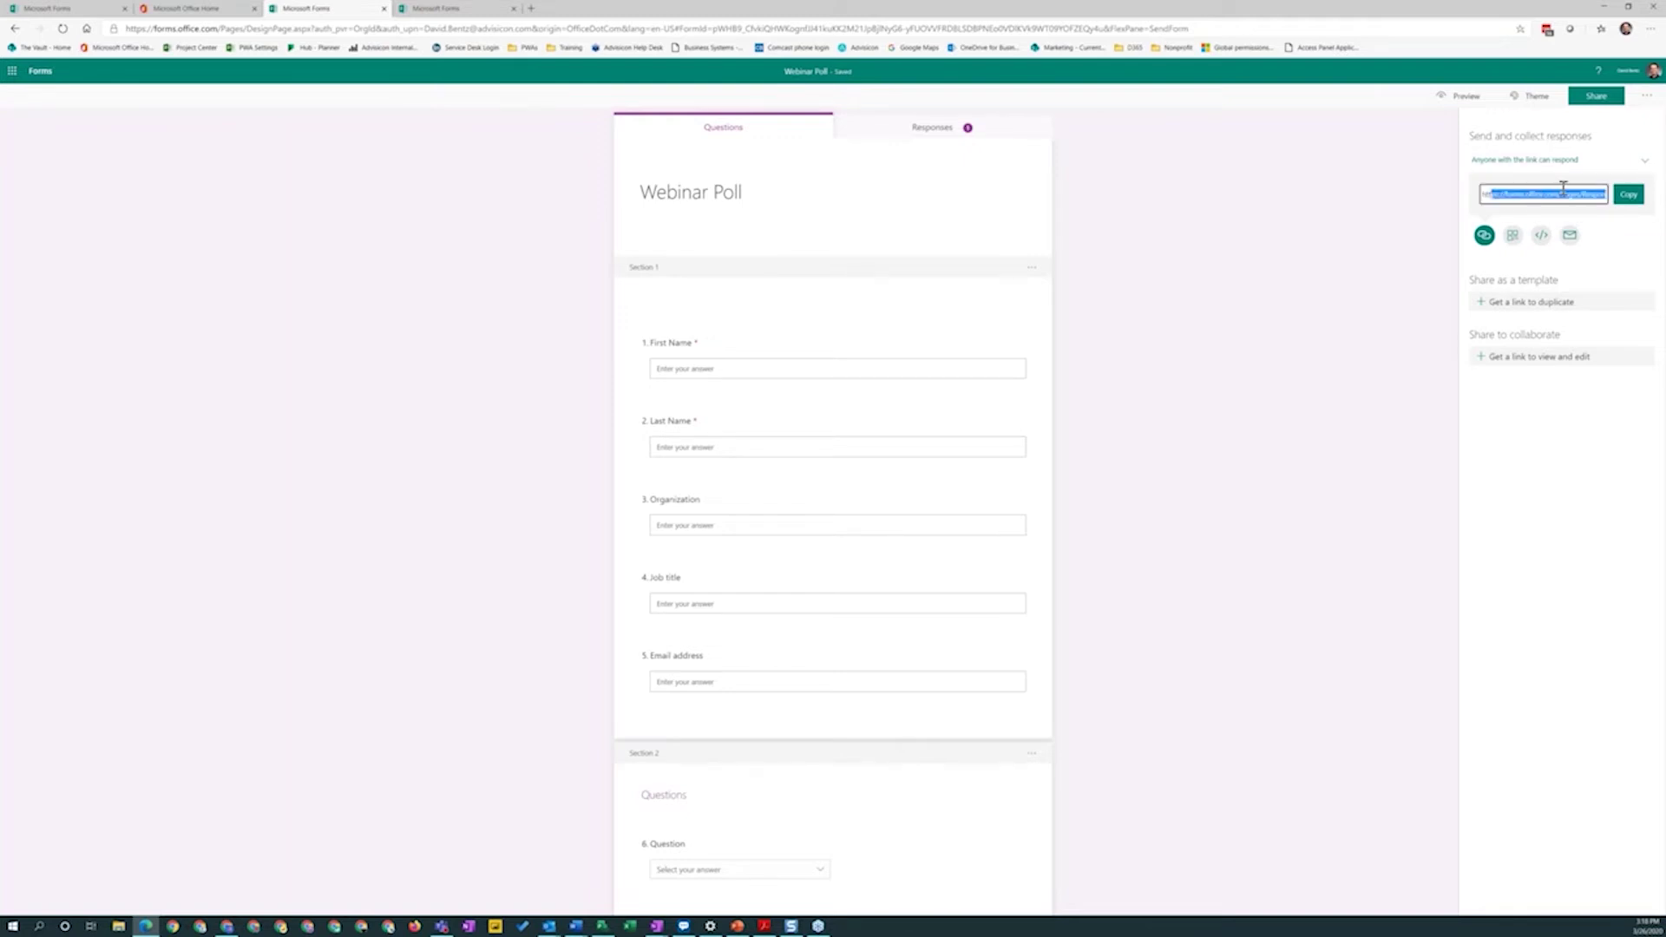
click(1513, 236)
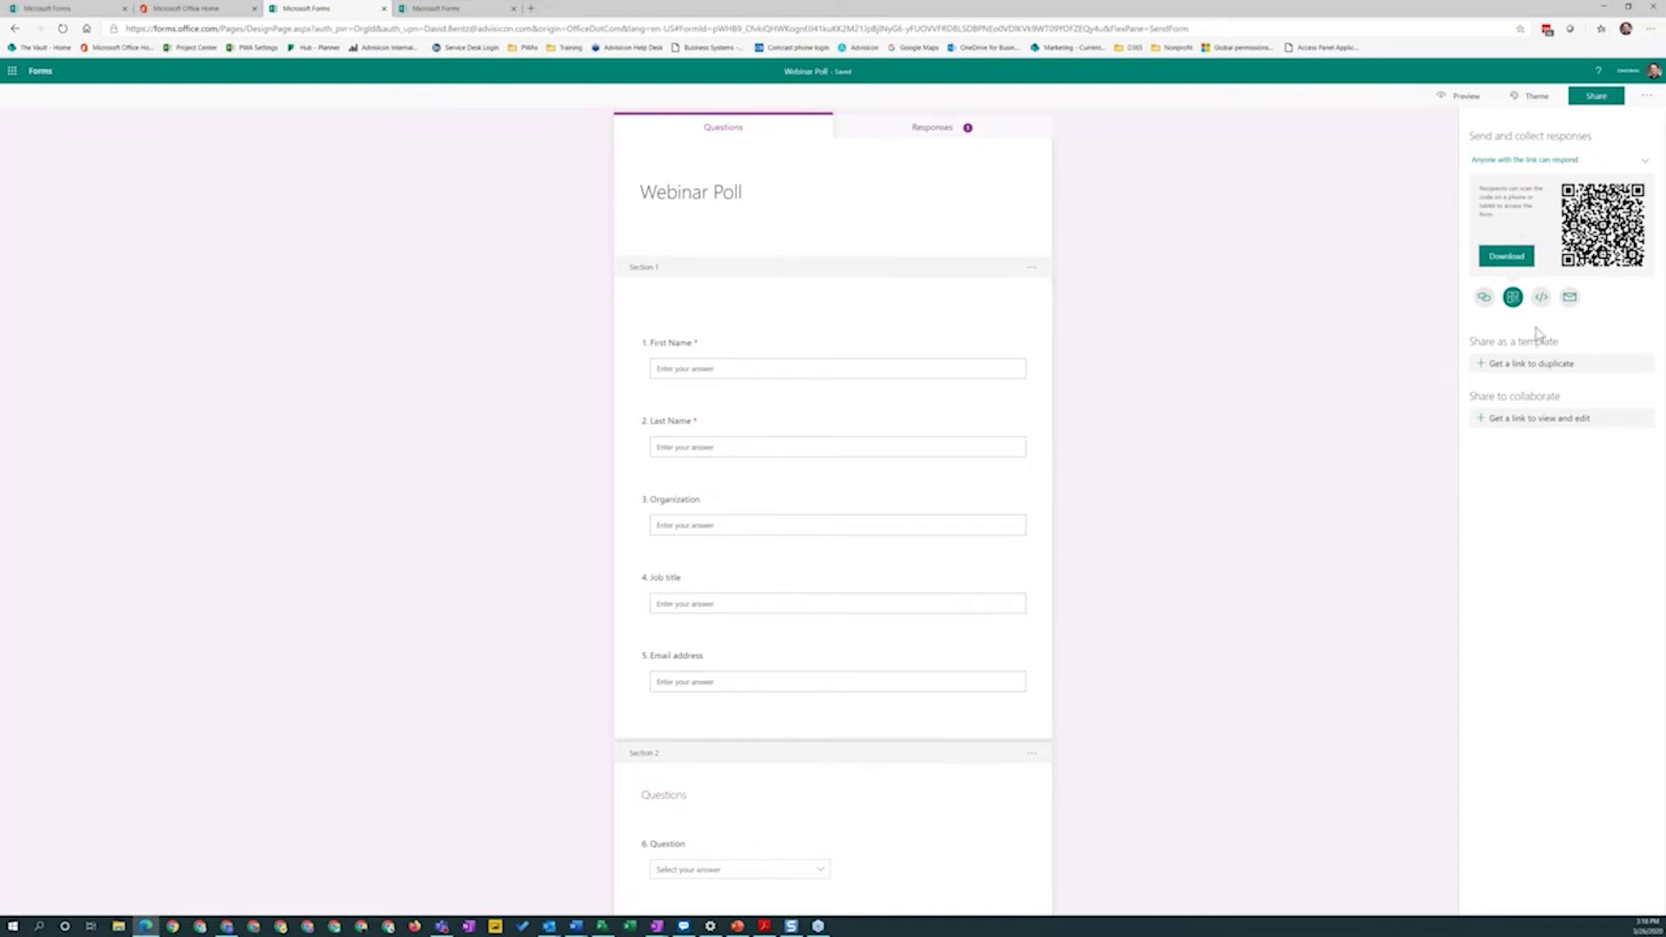
Show the Webinar Poll's embed code, then open an invitation e-mail draft and close it without saving.
click(1541, 300)
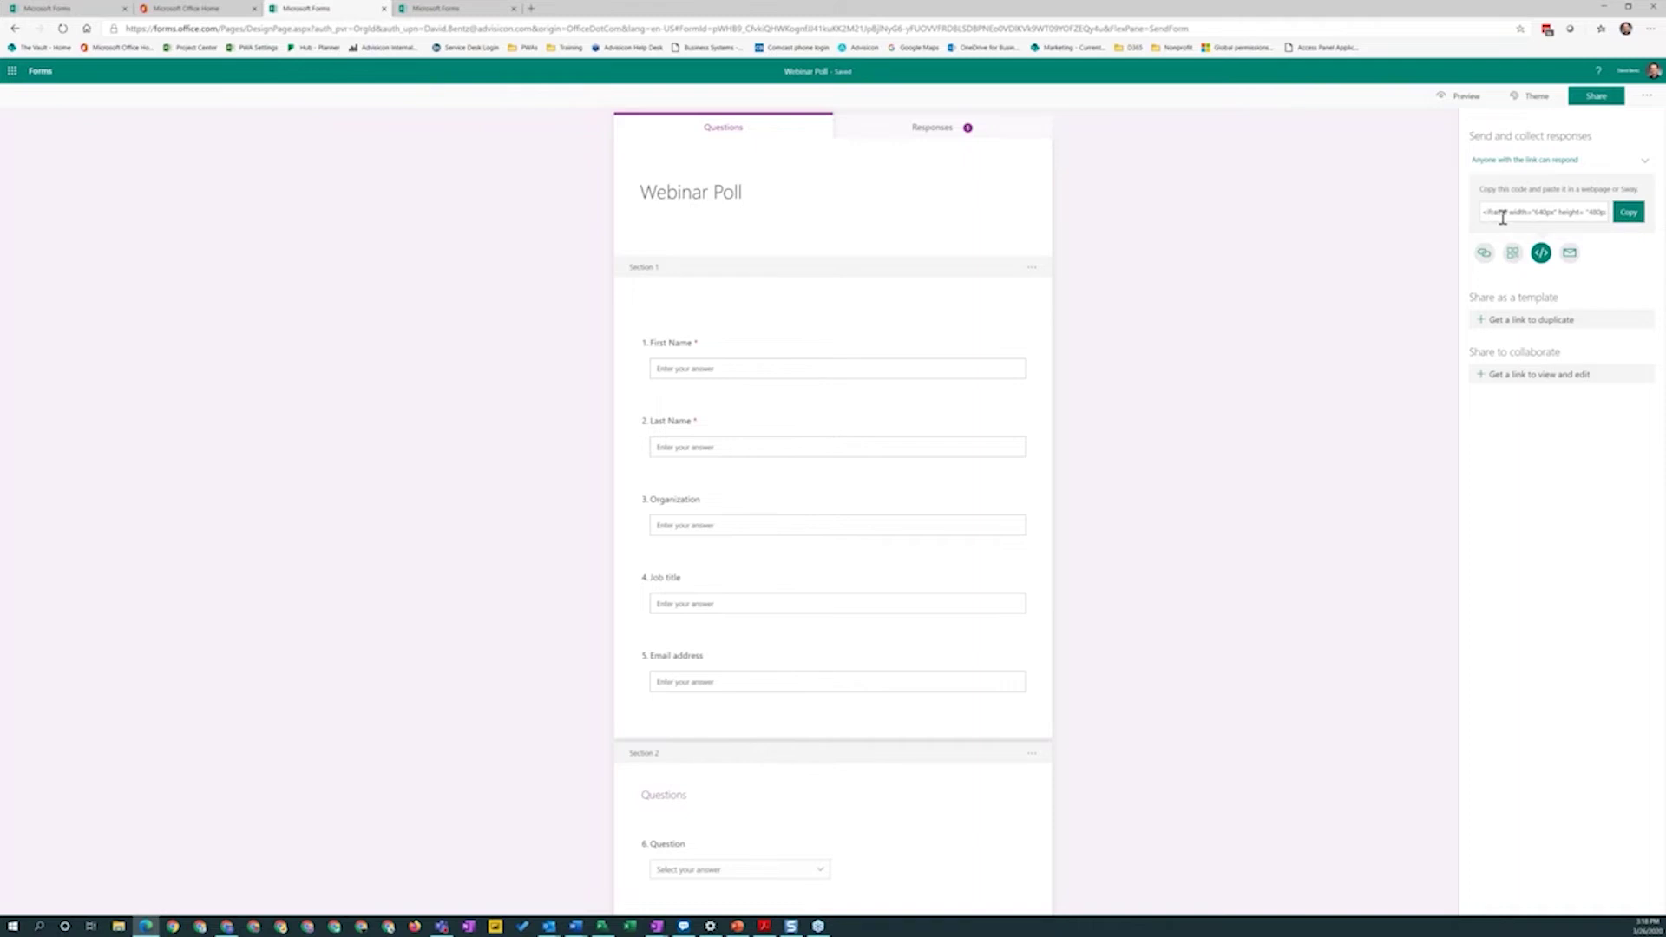
click(1570, 253)
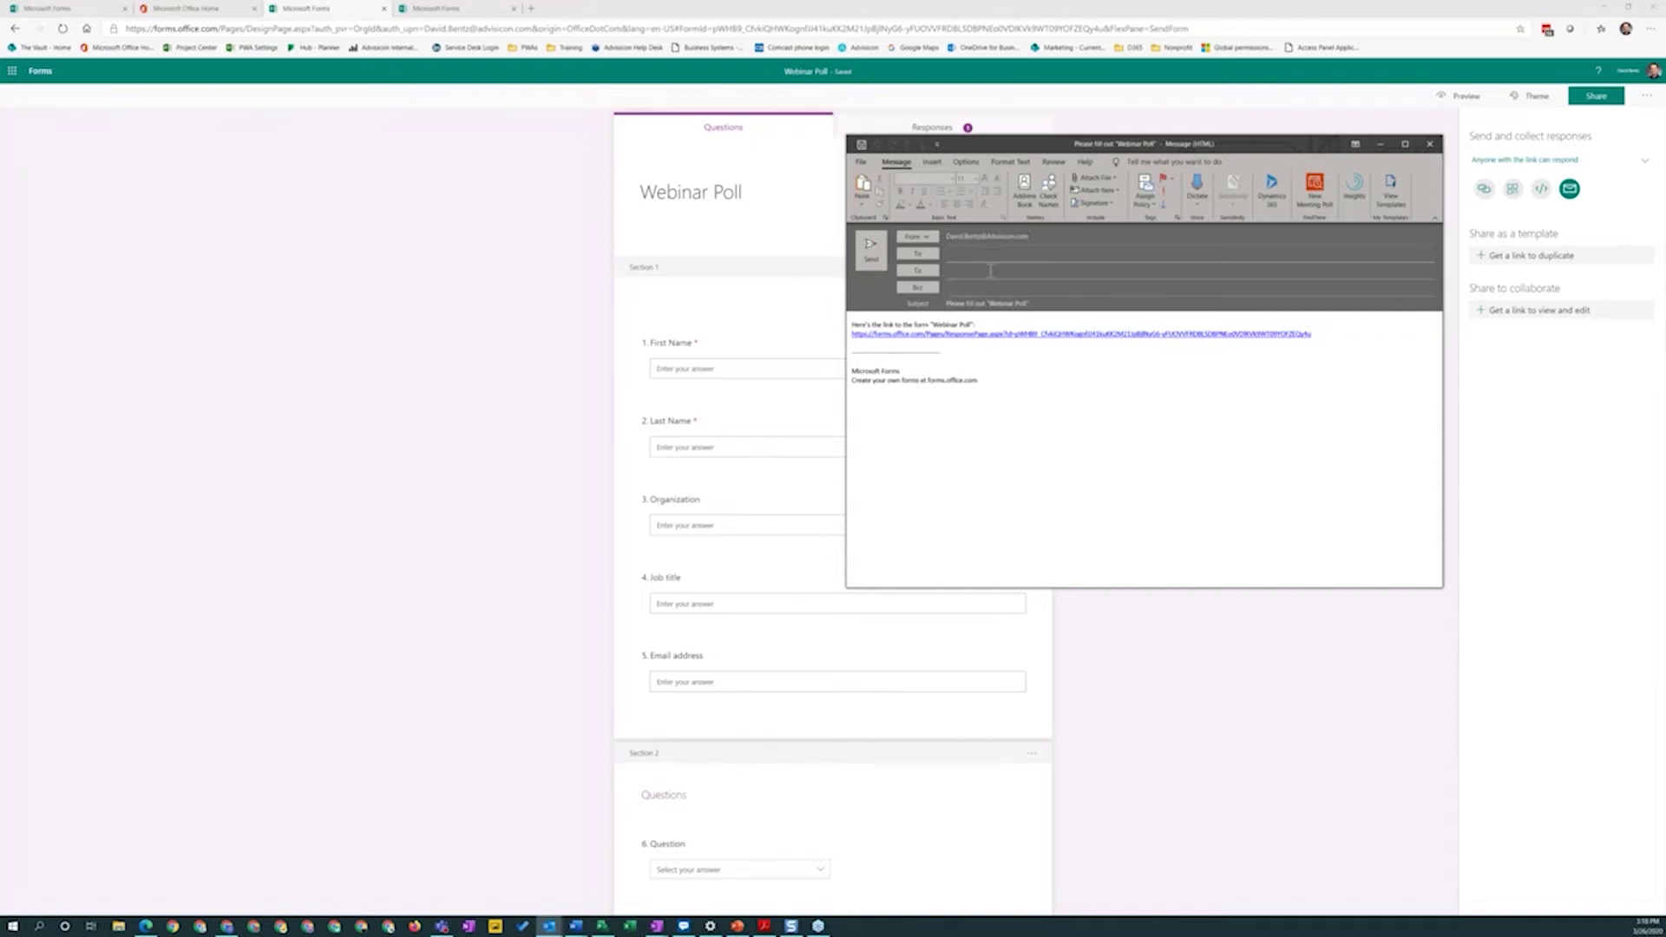
click(1432, 145)
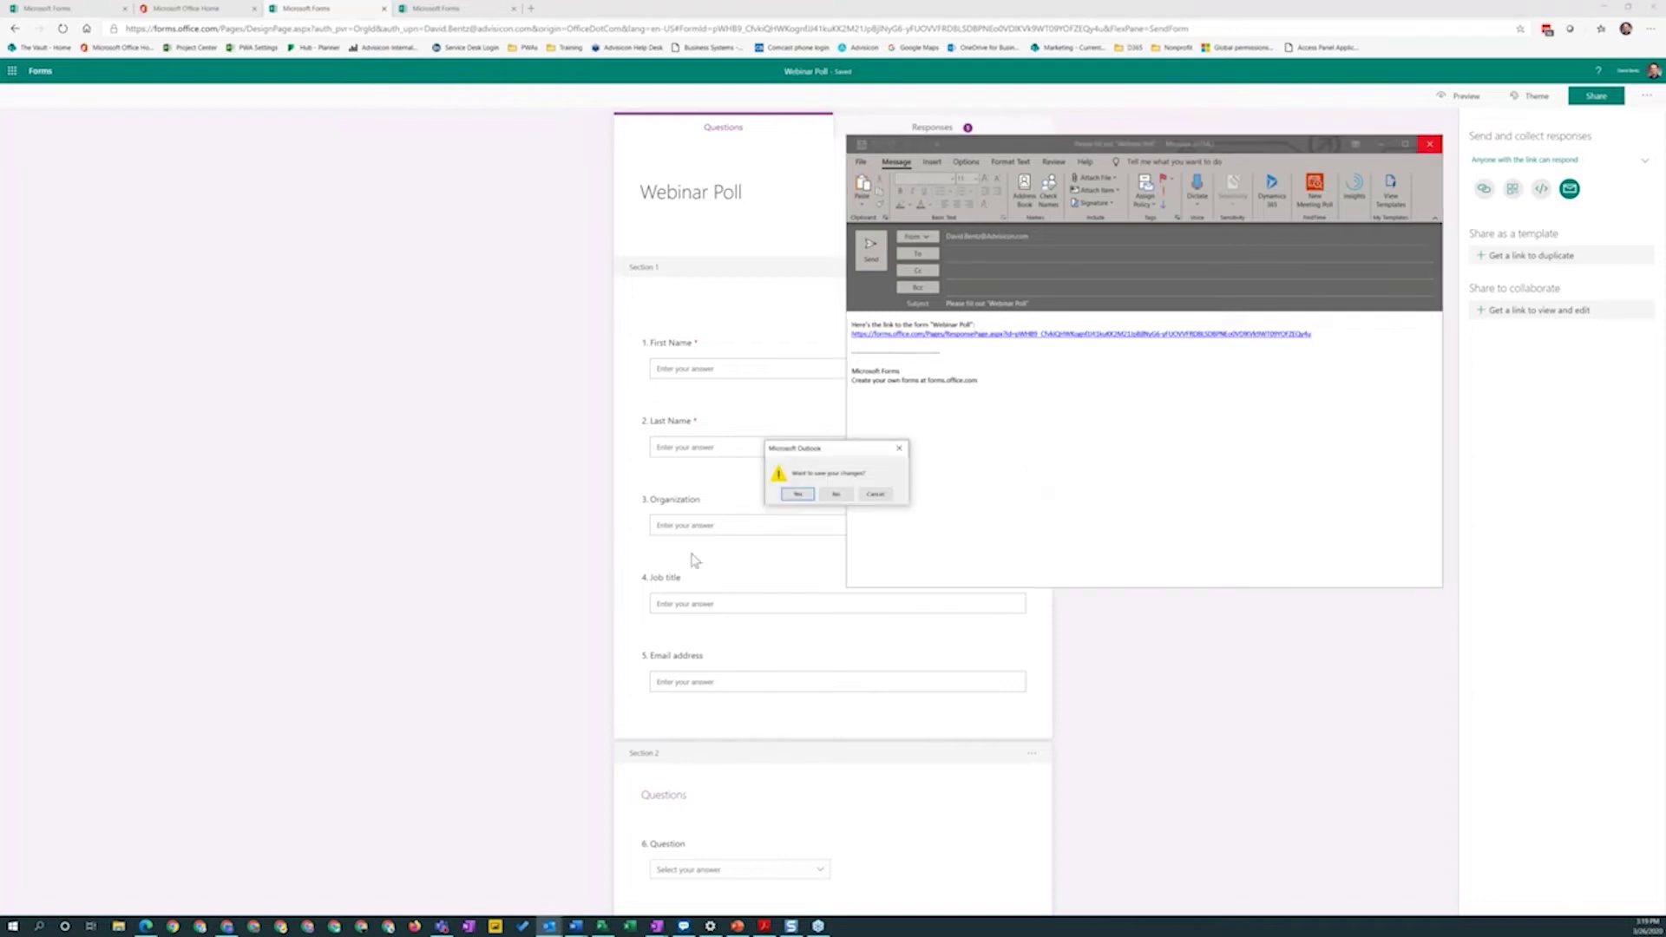
click(840, 496)
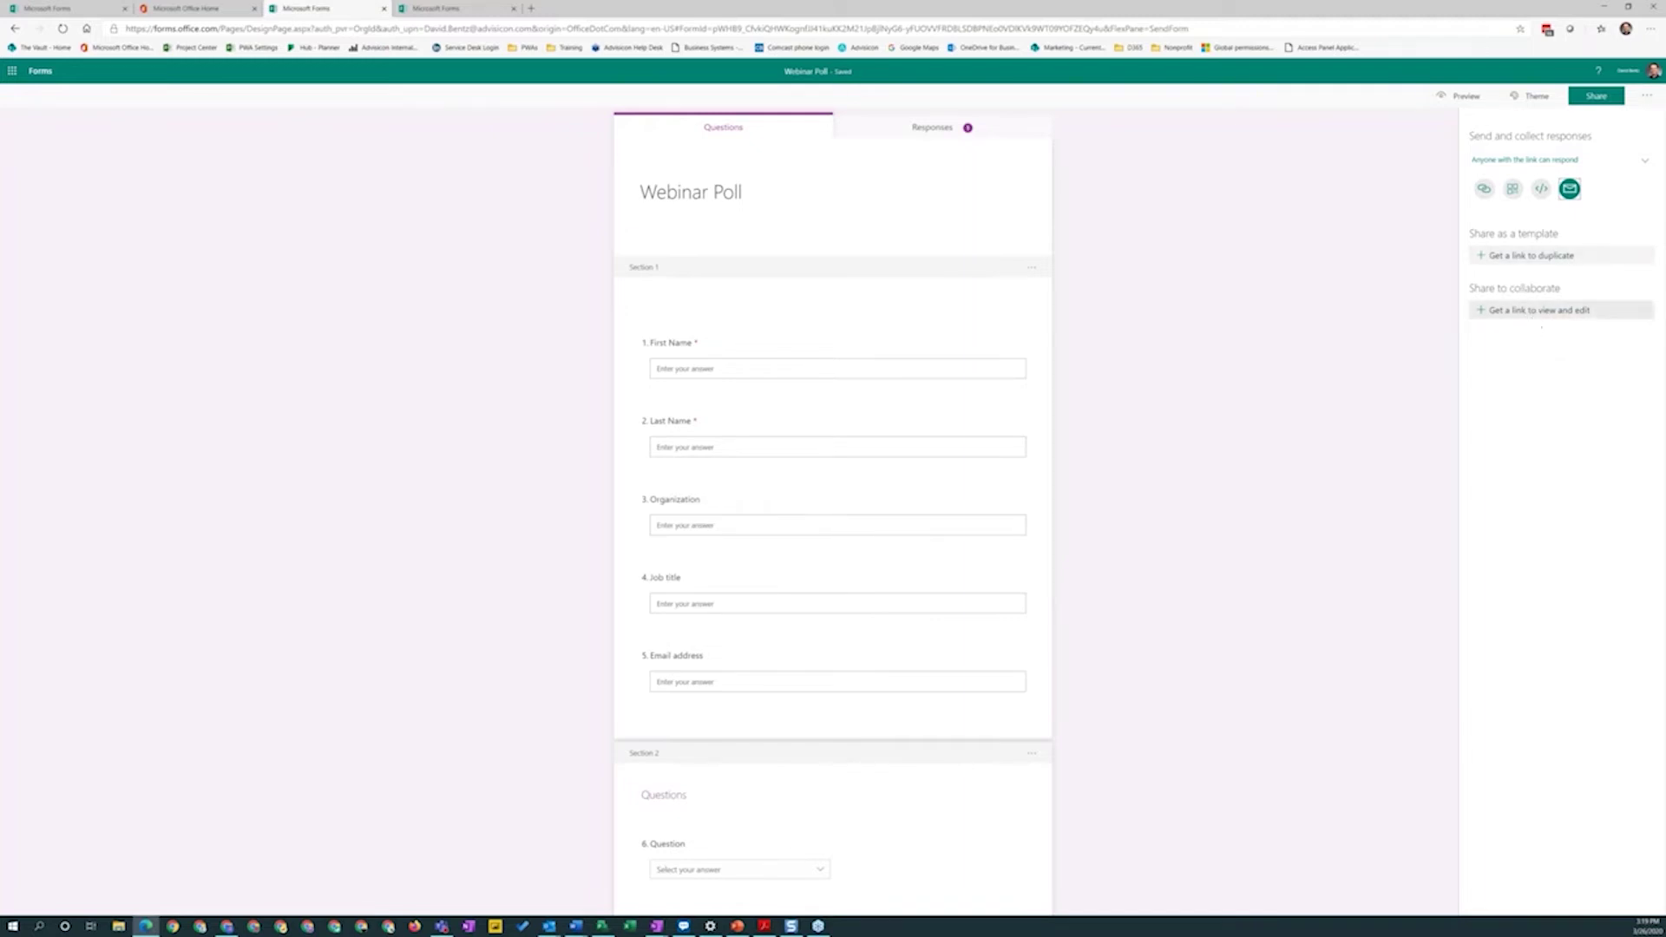
Copy a Webinar Poll view-and-edit link restricted to people in my organization, then close Share.
click(1529, 314)
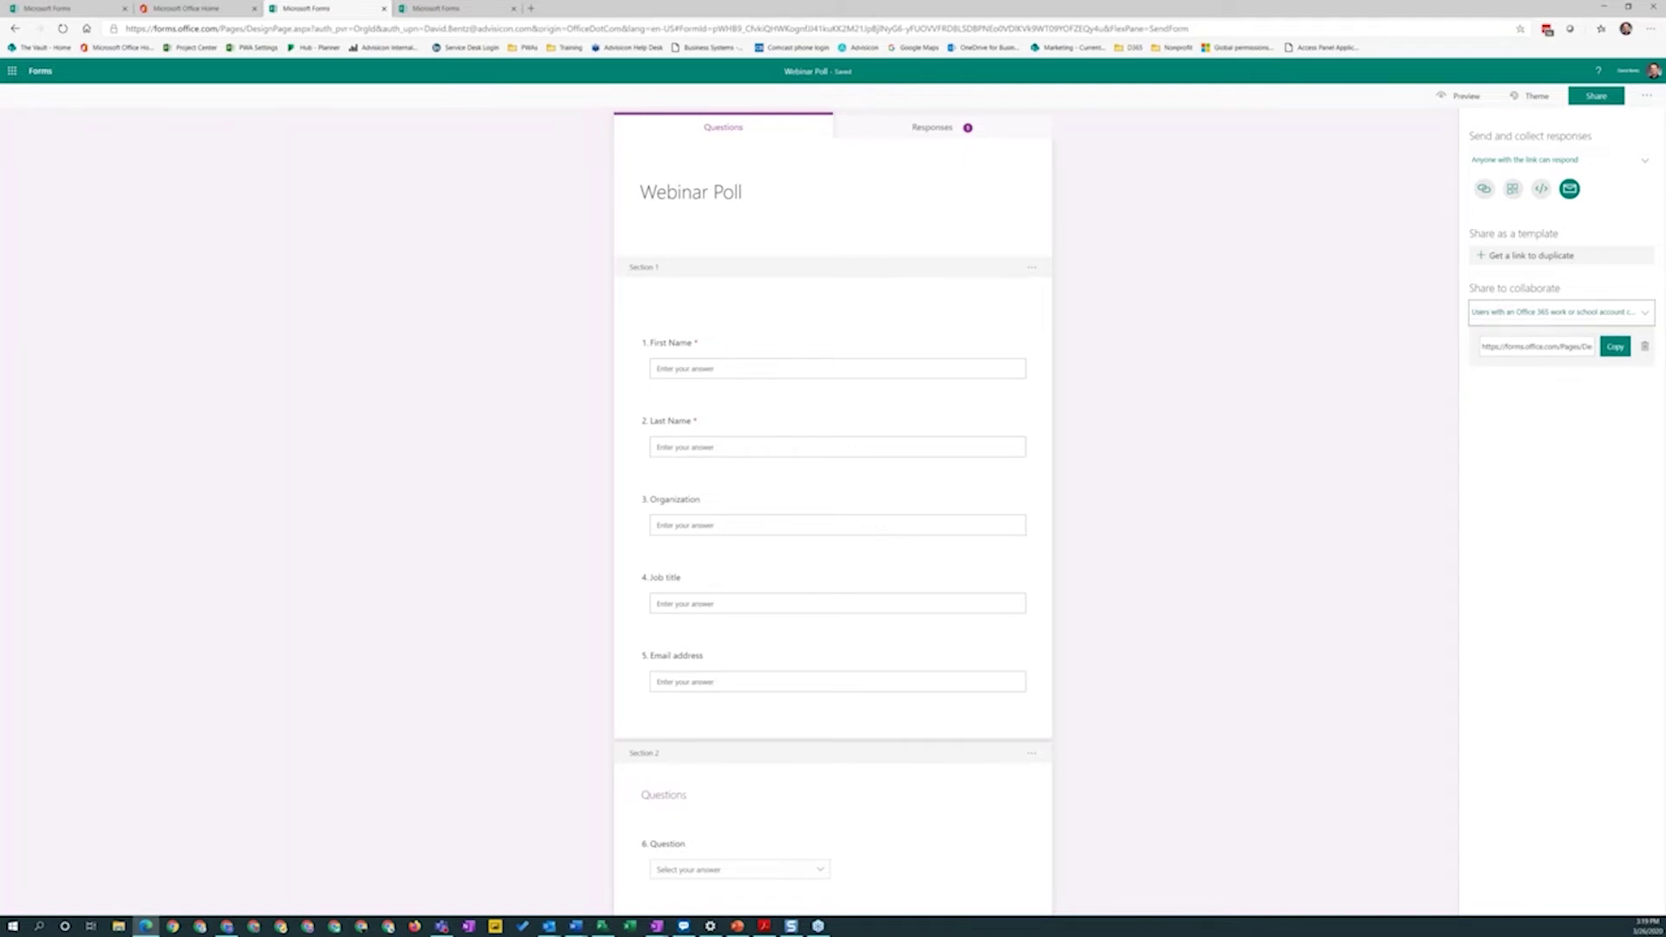
click(1606, 314)
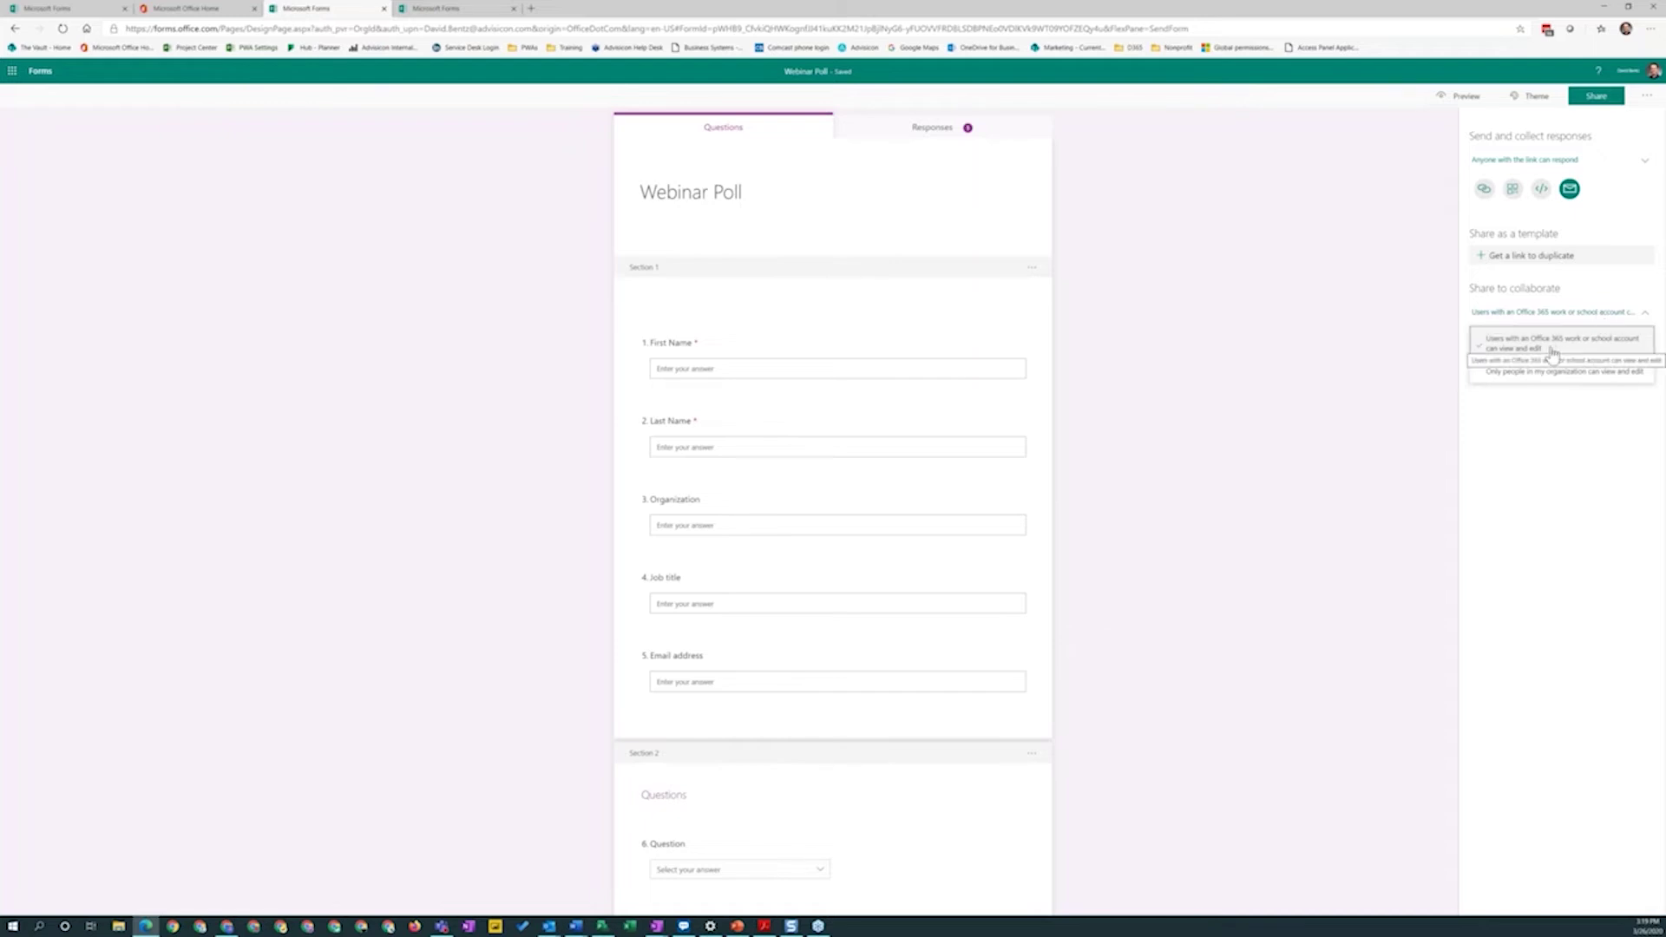
click(1536, 373)
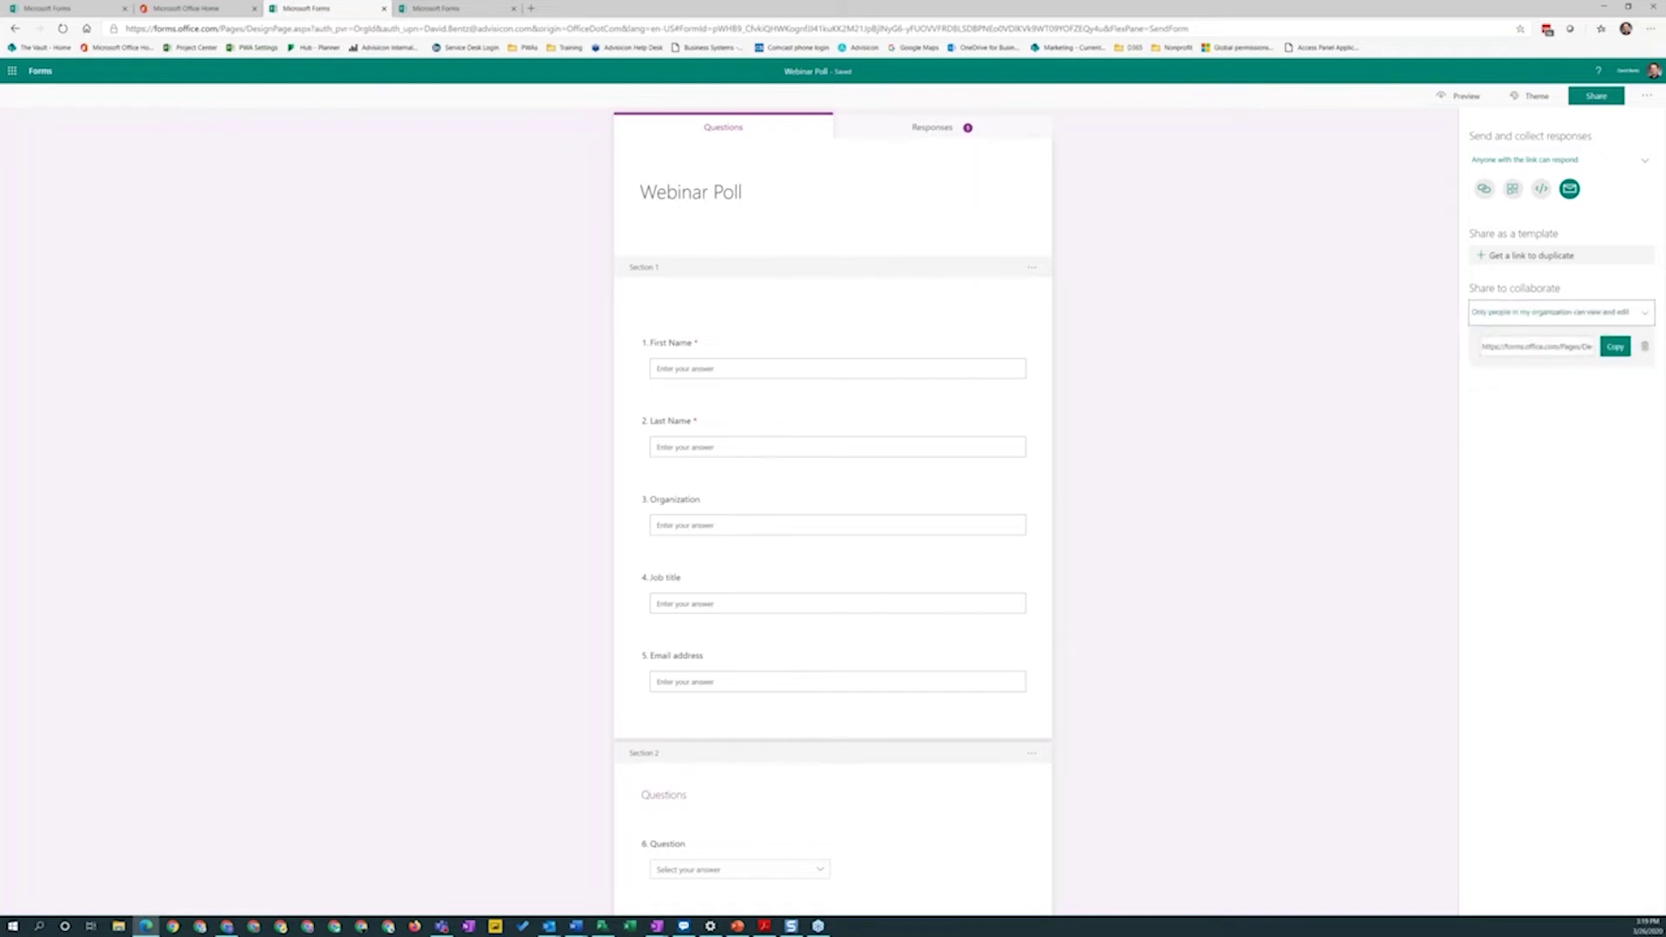
click(1616, 349)
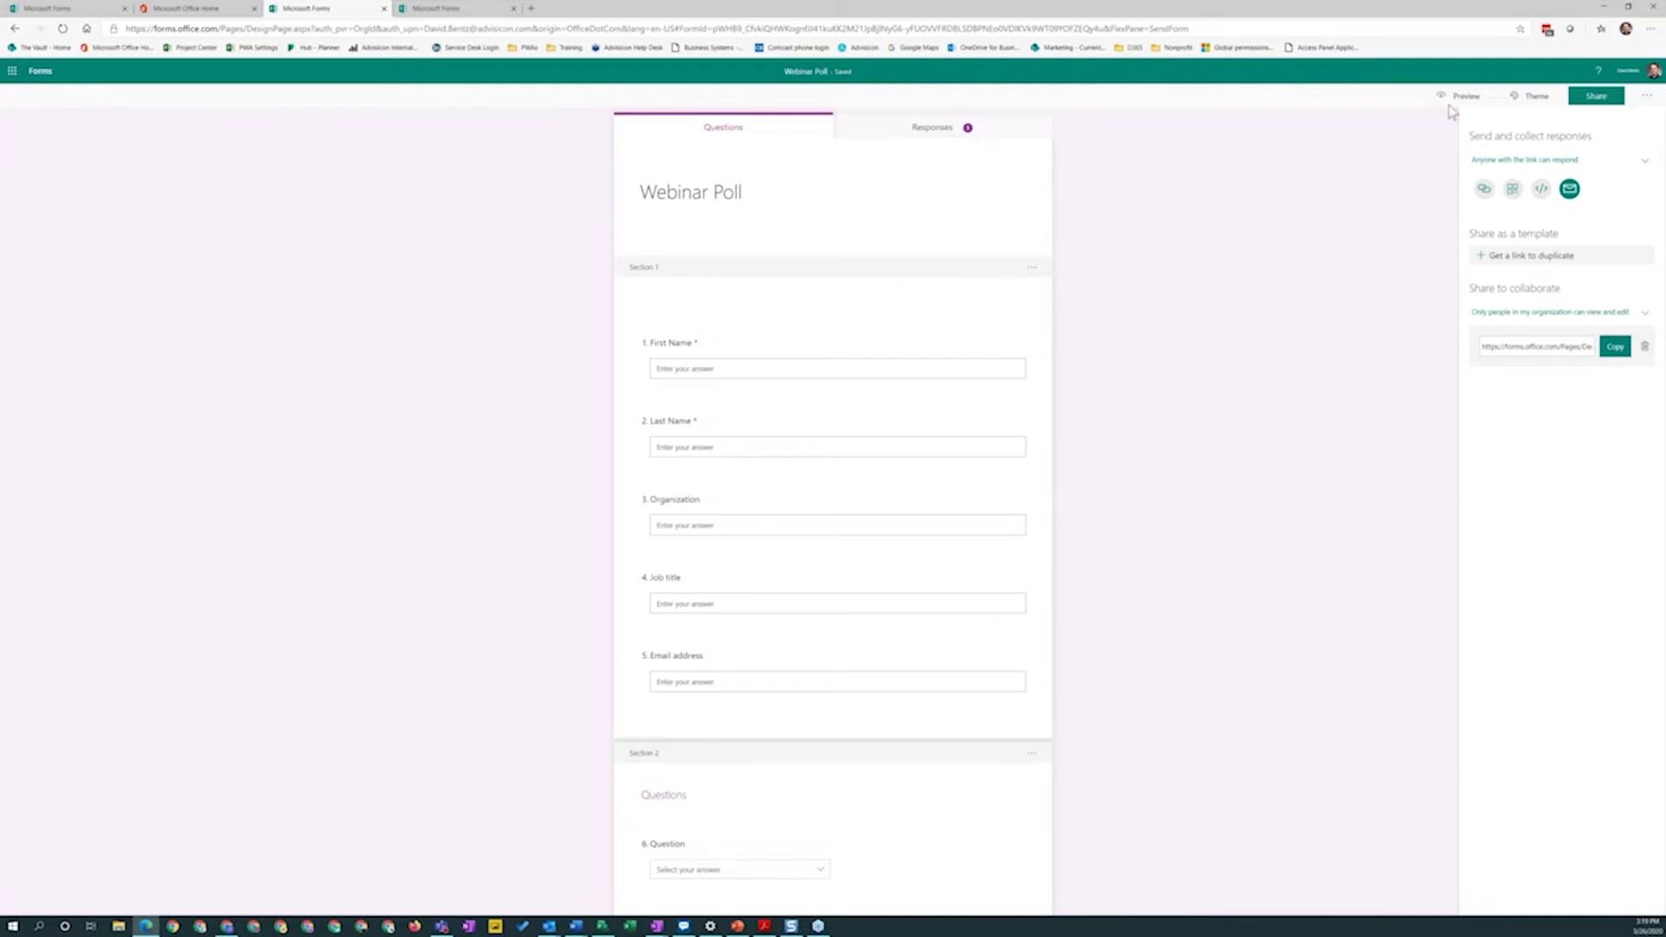
click(1644, 101)
click(1409, 211)
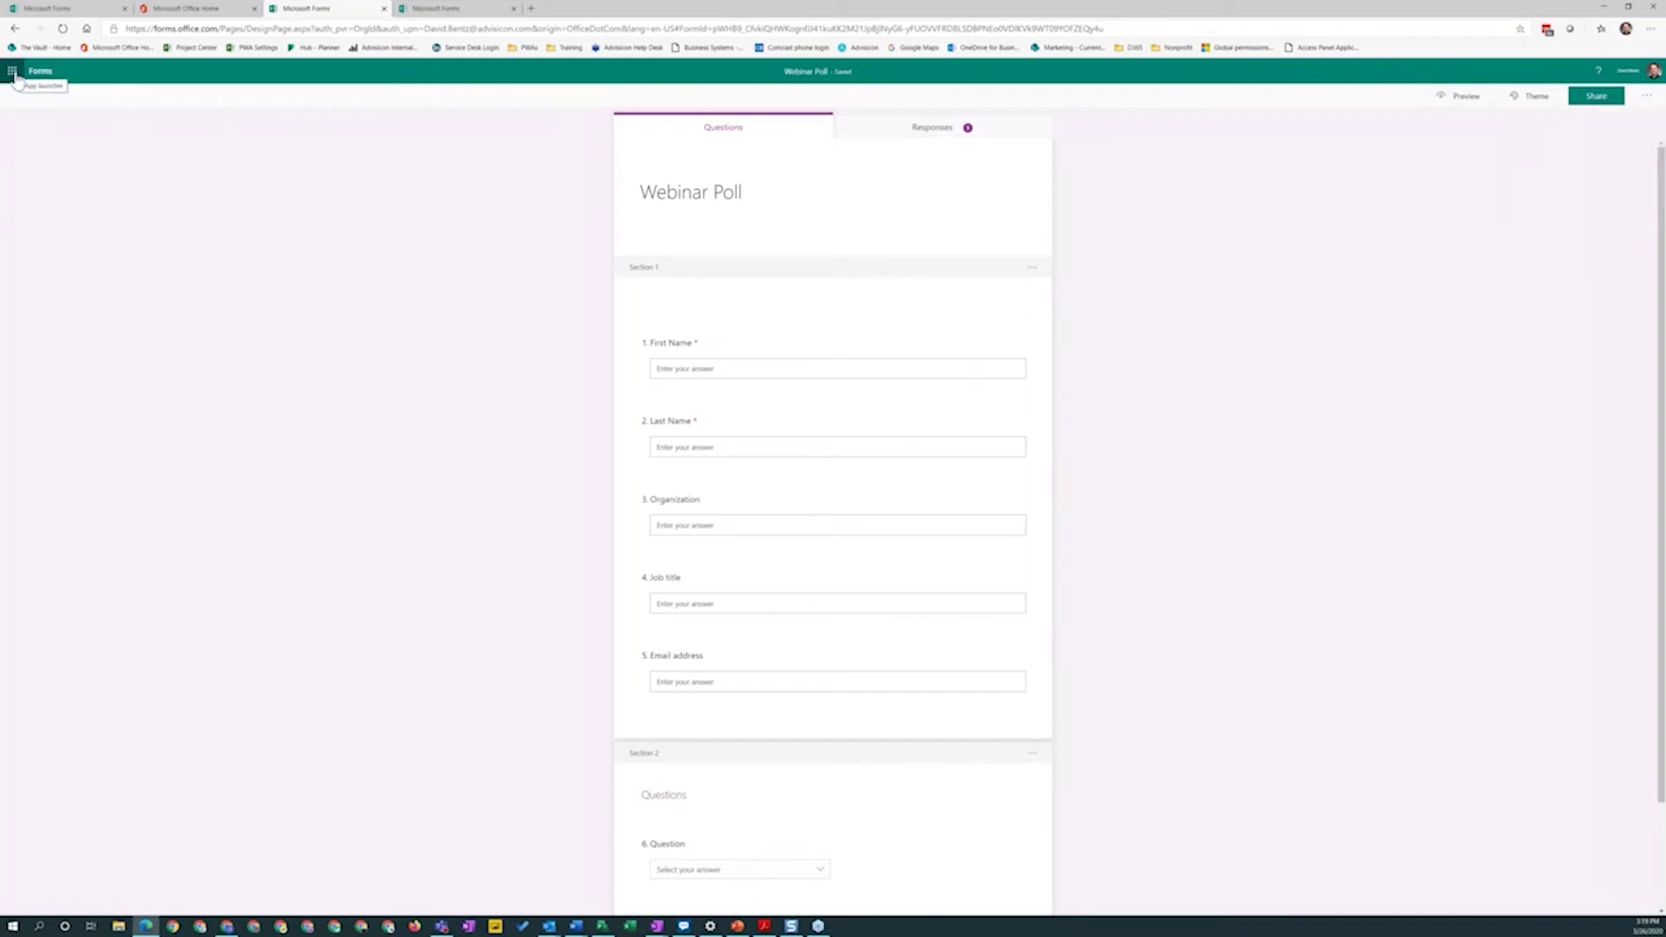
Go back to My forms, open Advisicon Class Evaluation and scroll through its questions.
click(42, 77)
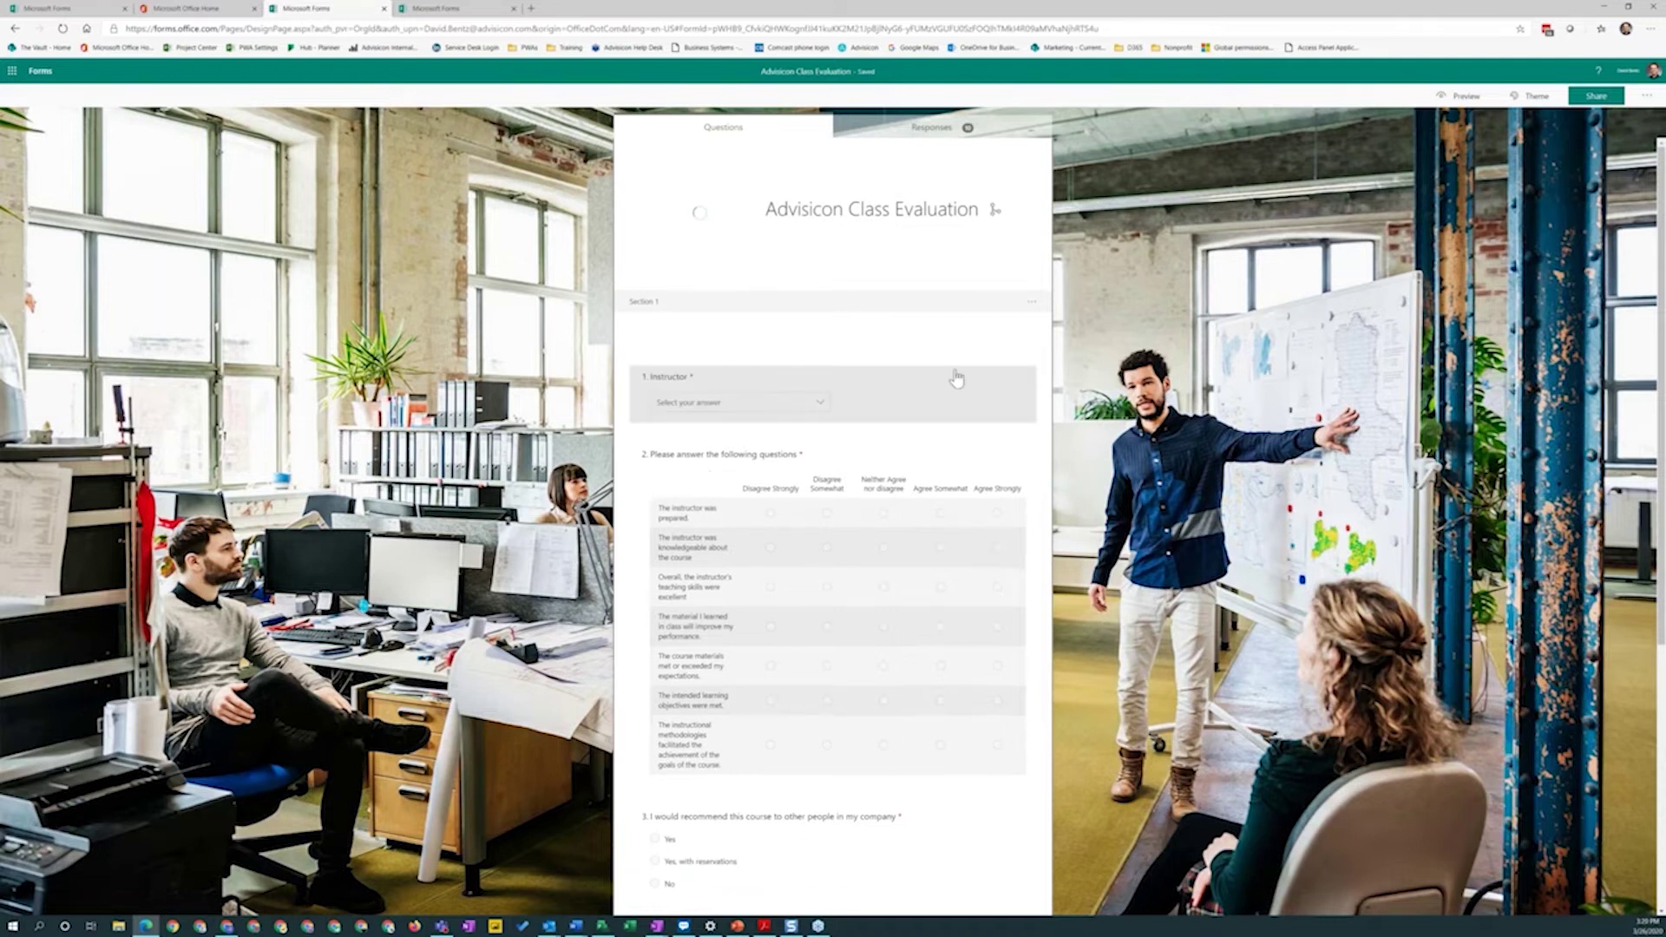
scroll(931, 443, down, 3)
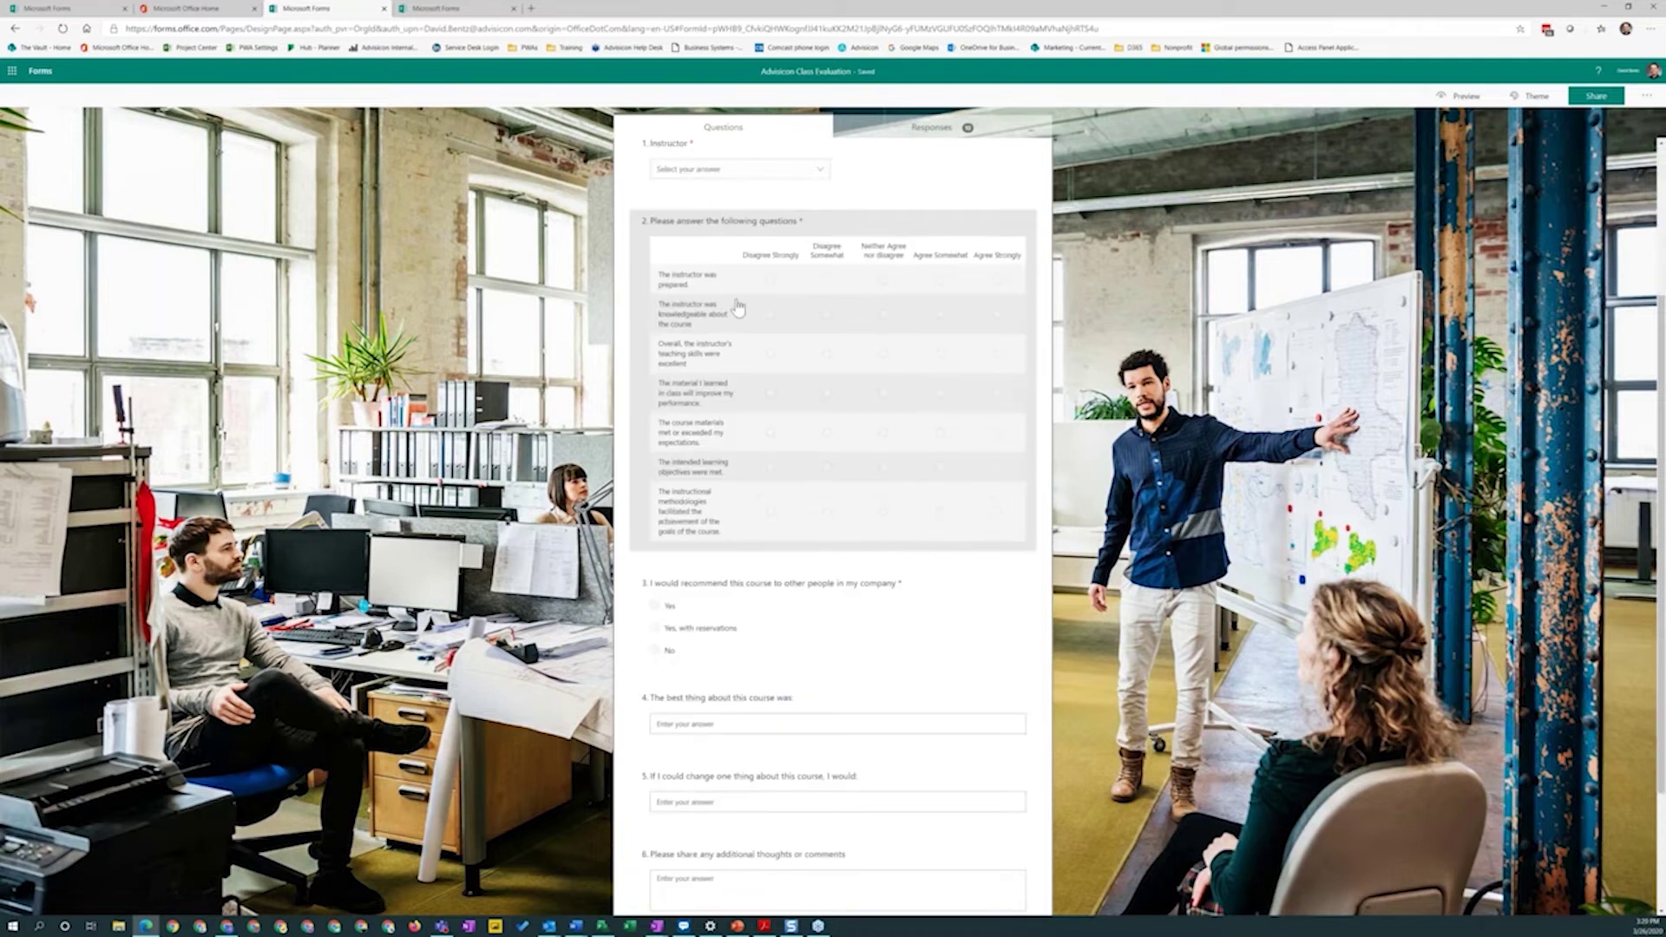
scroll(878, 545, down, 2)
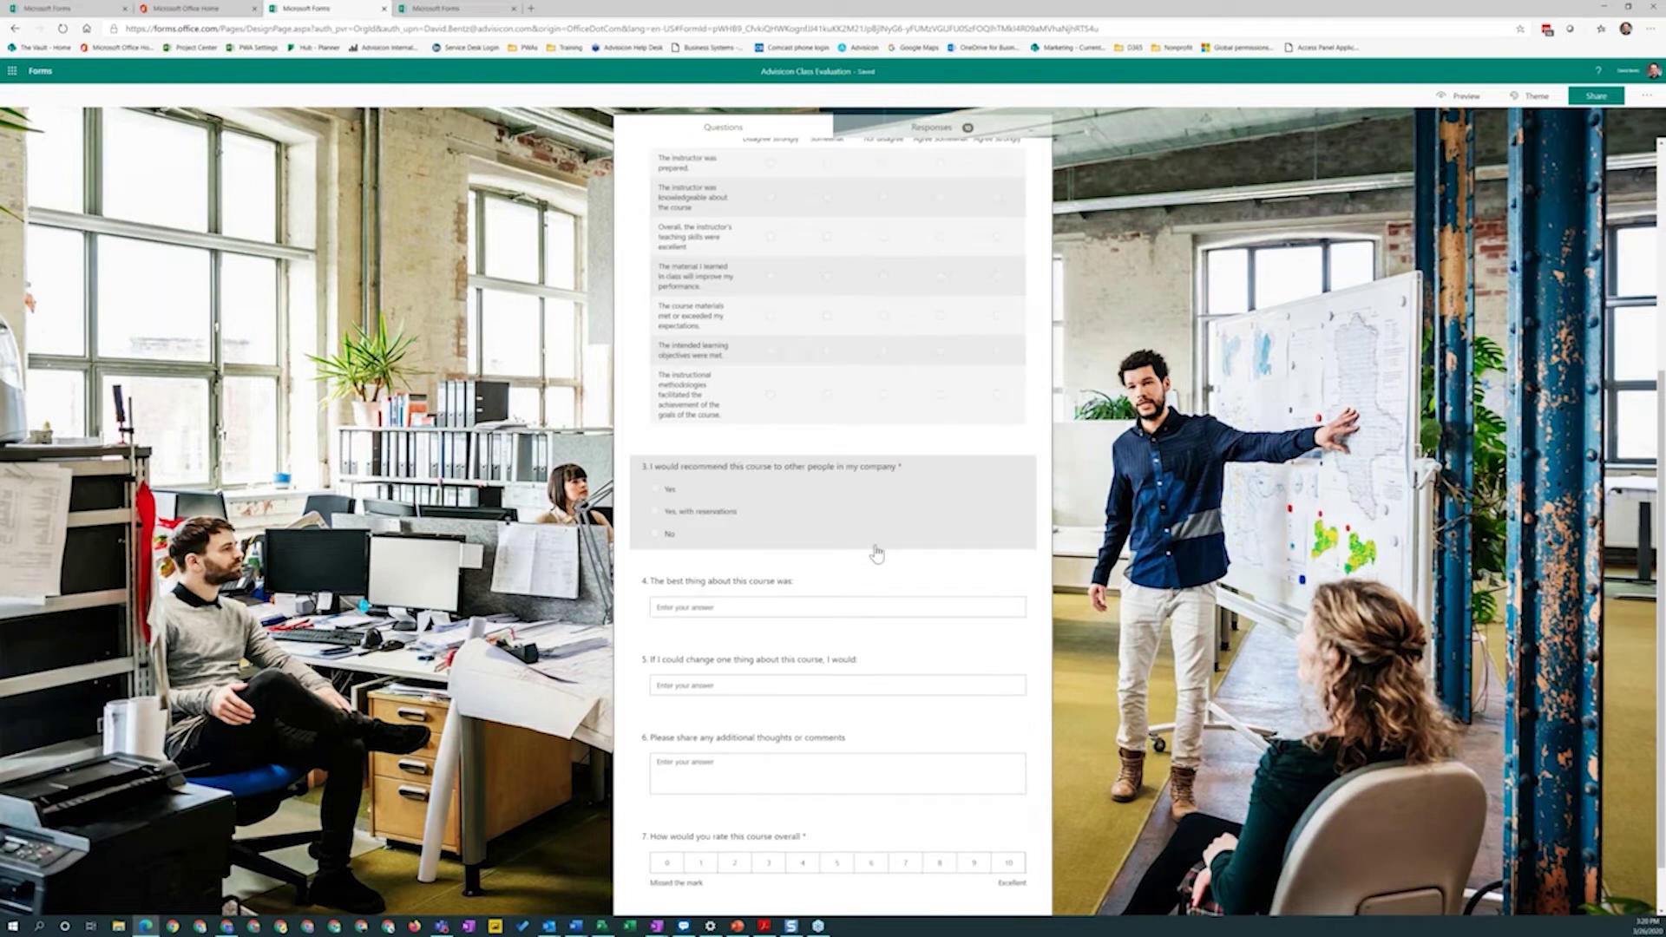
scroll(876, 552, down, 1)
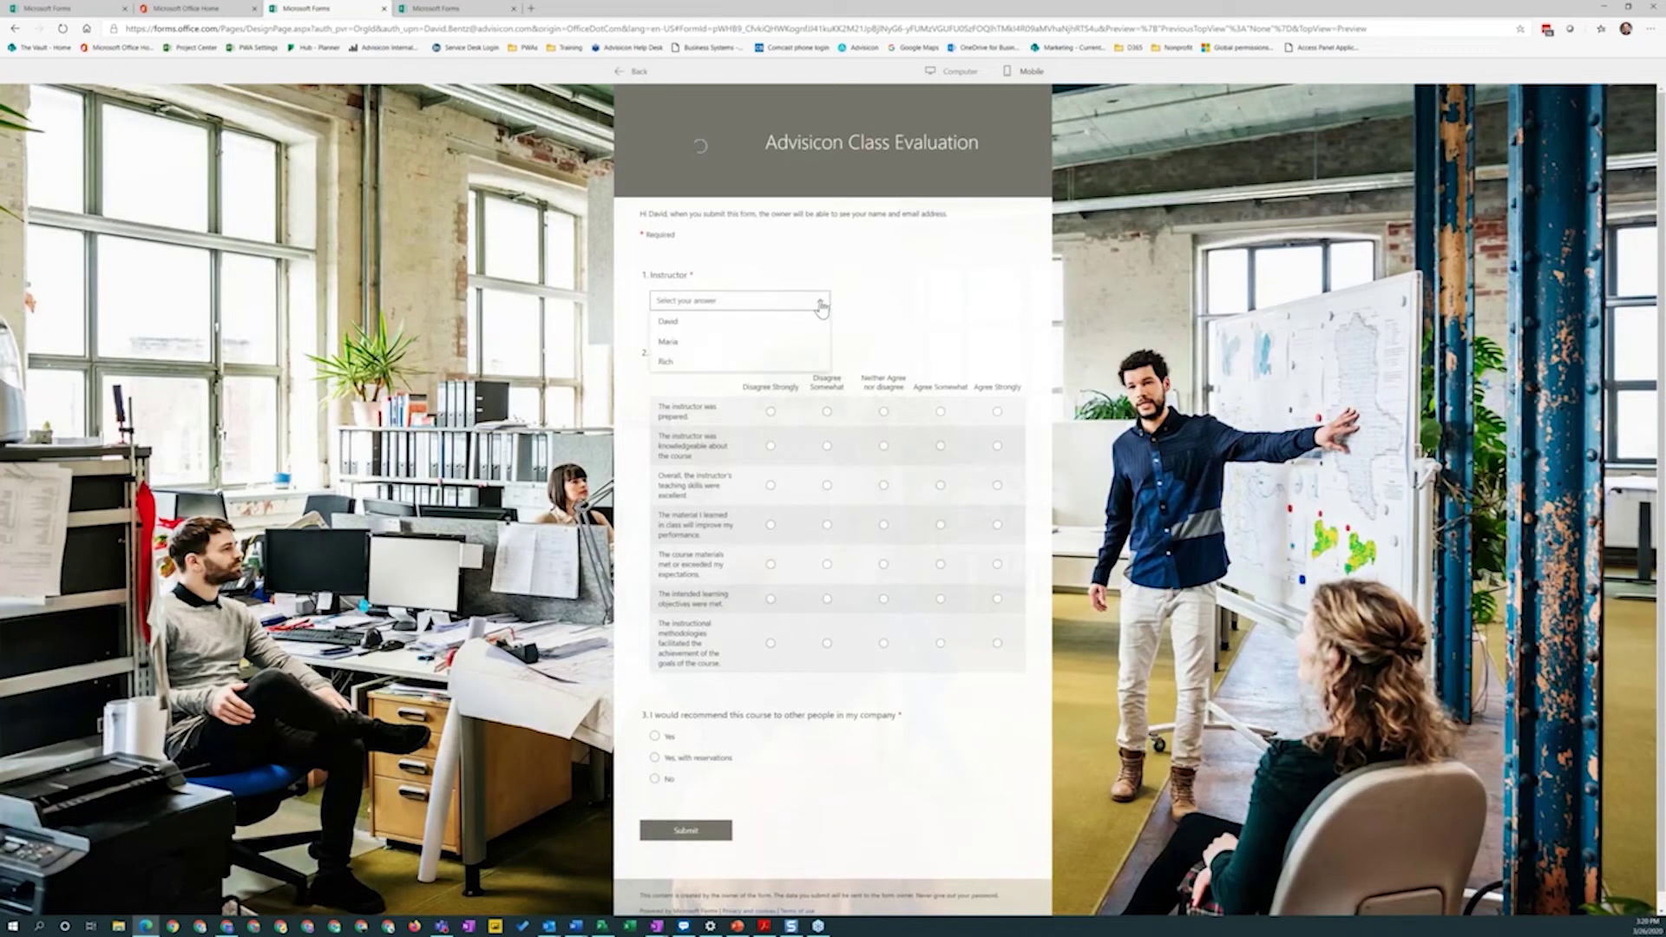
Pick an instructor and rate all seven statements Agree Strongly.
click(778, 323)
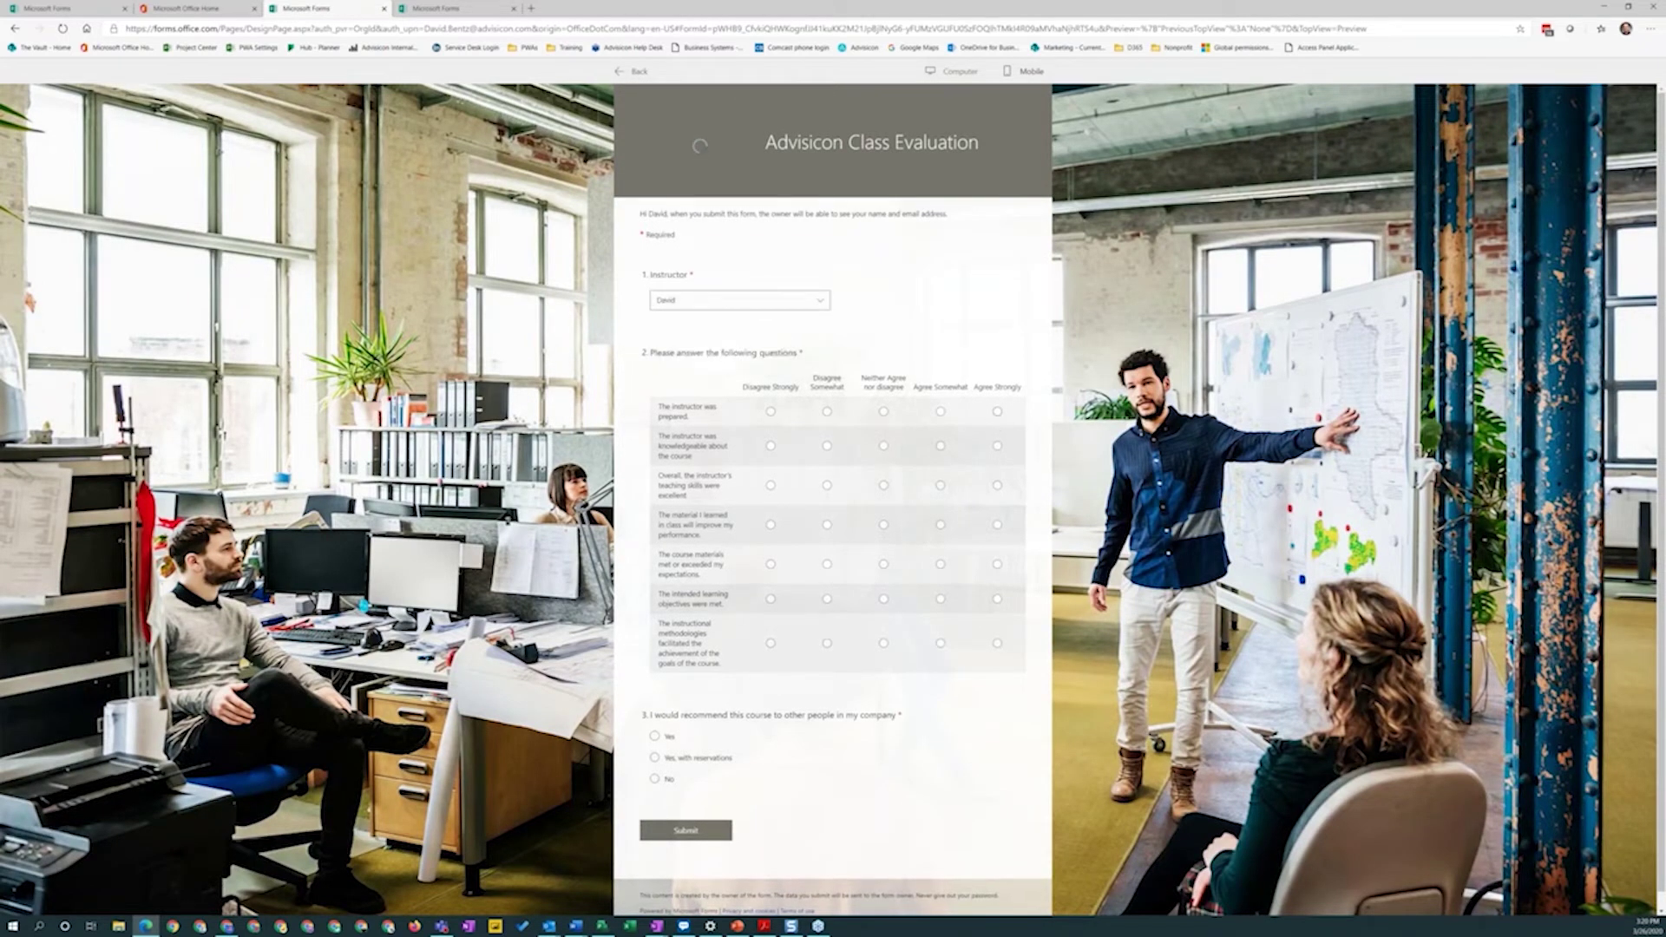
click(997, 411)
click(997, 445)
click(997, 485)
click(997, 524)
click(997, 564)
click(997, 599)
click(998, 645)
Answer Yes to recommending the course, give an overall rating of 10, and submit.
scroll(655, 727, down, 1)
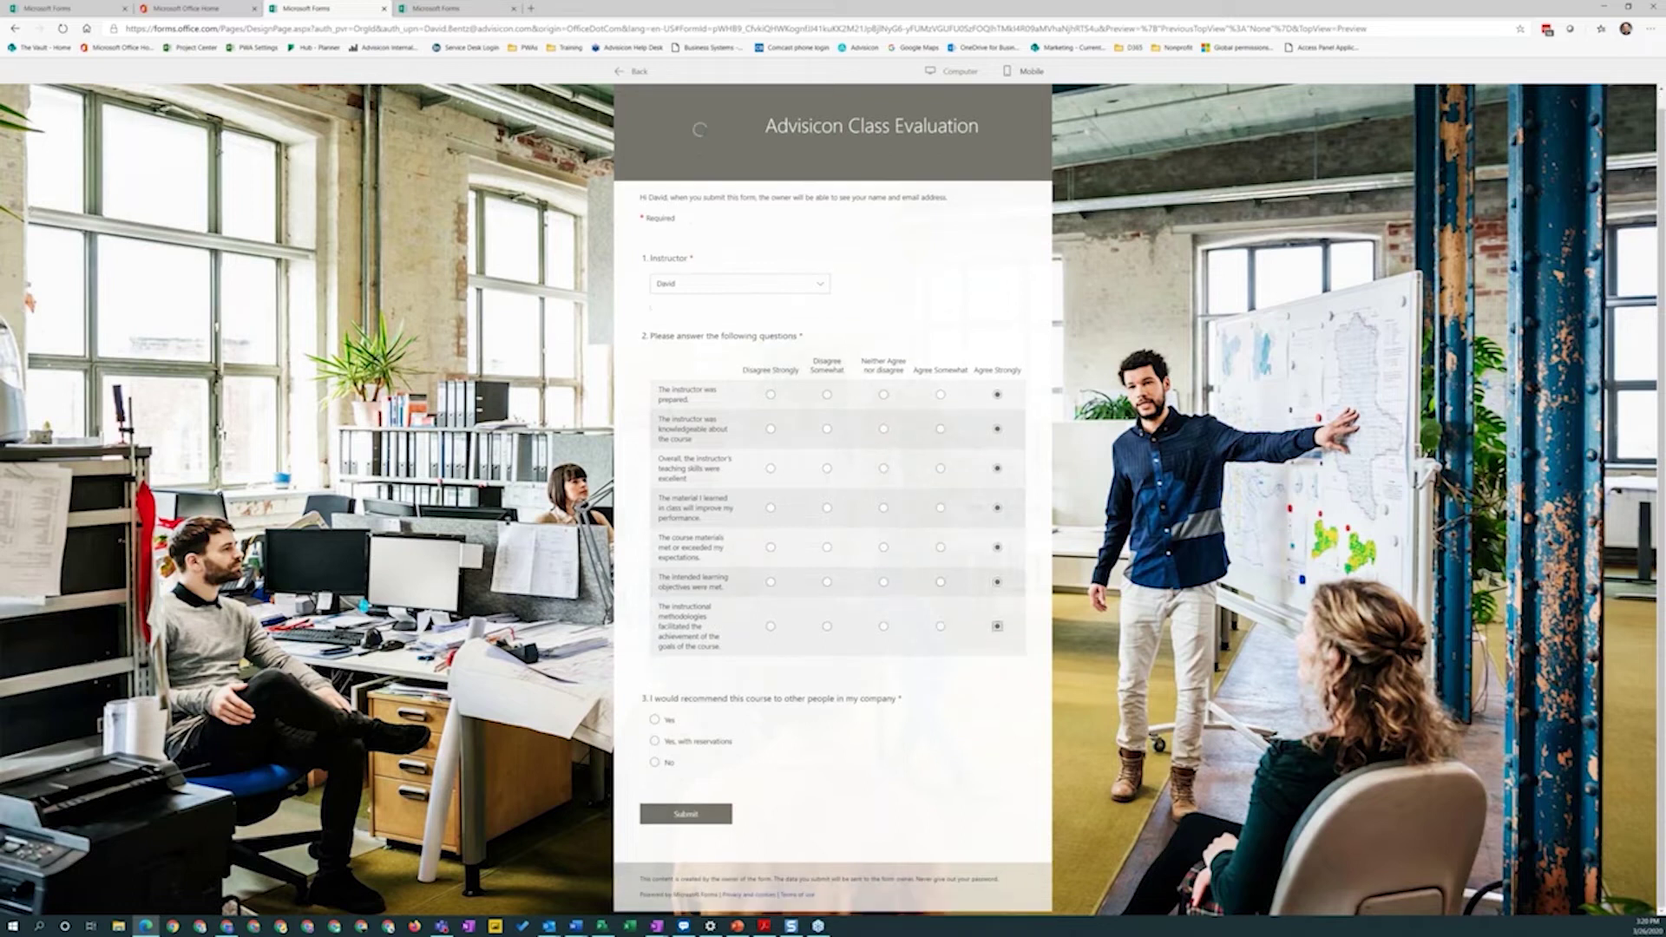
click(655, 721)
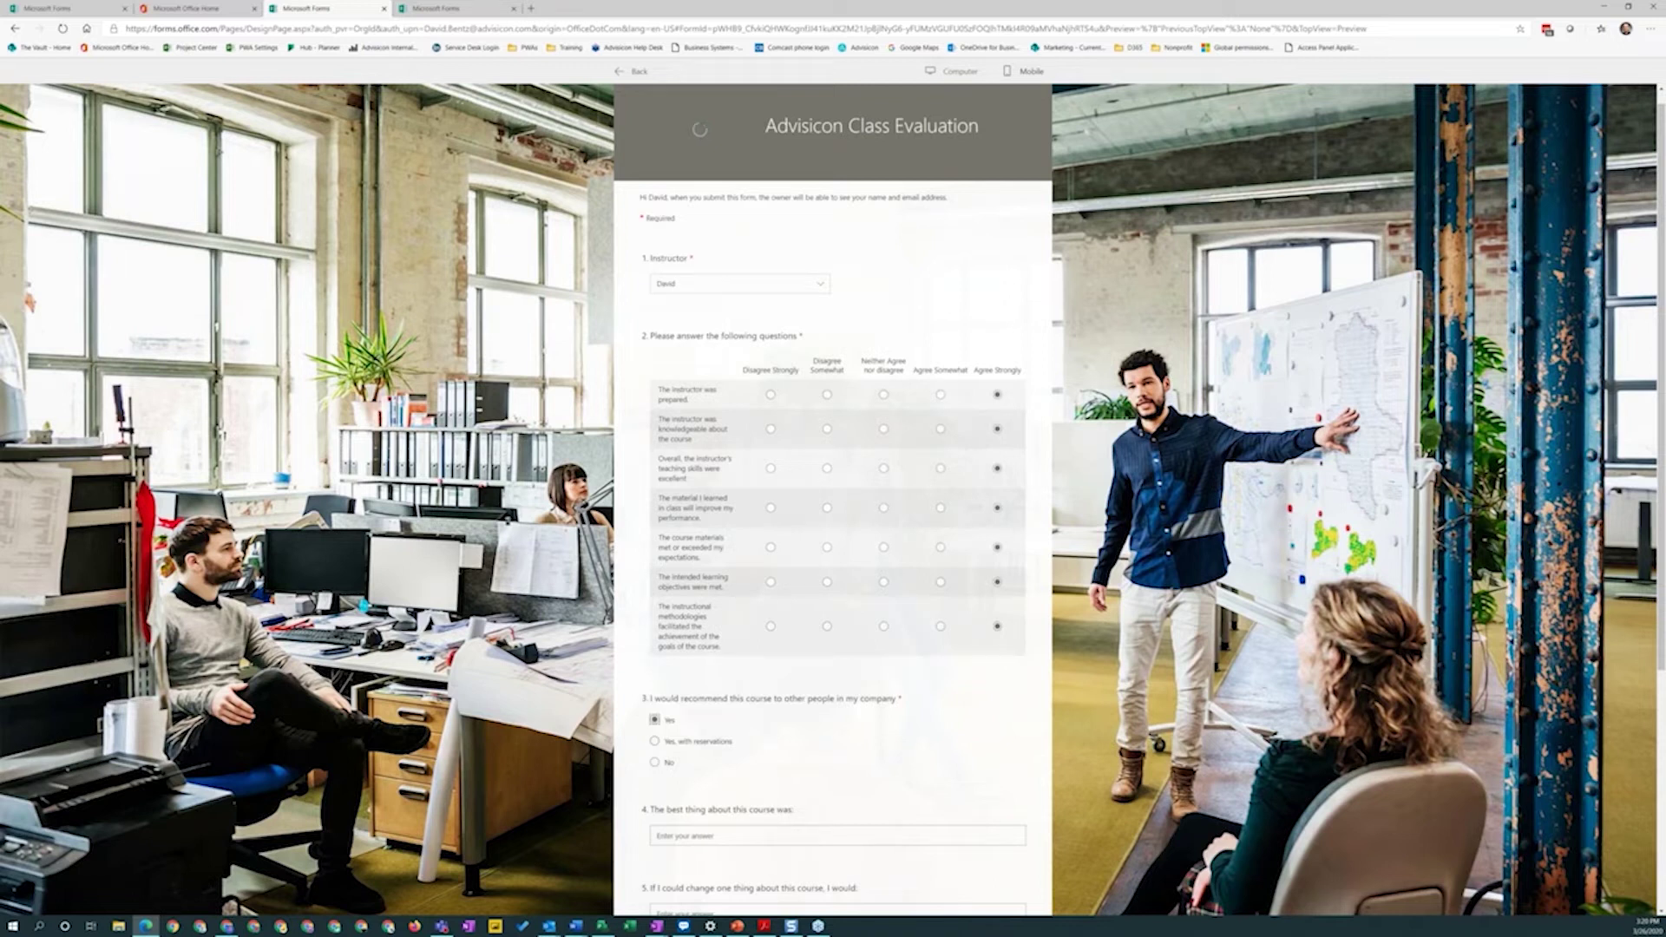
scroll(723, 618, down, 2)
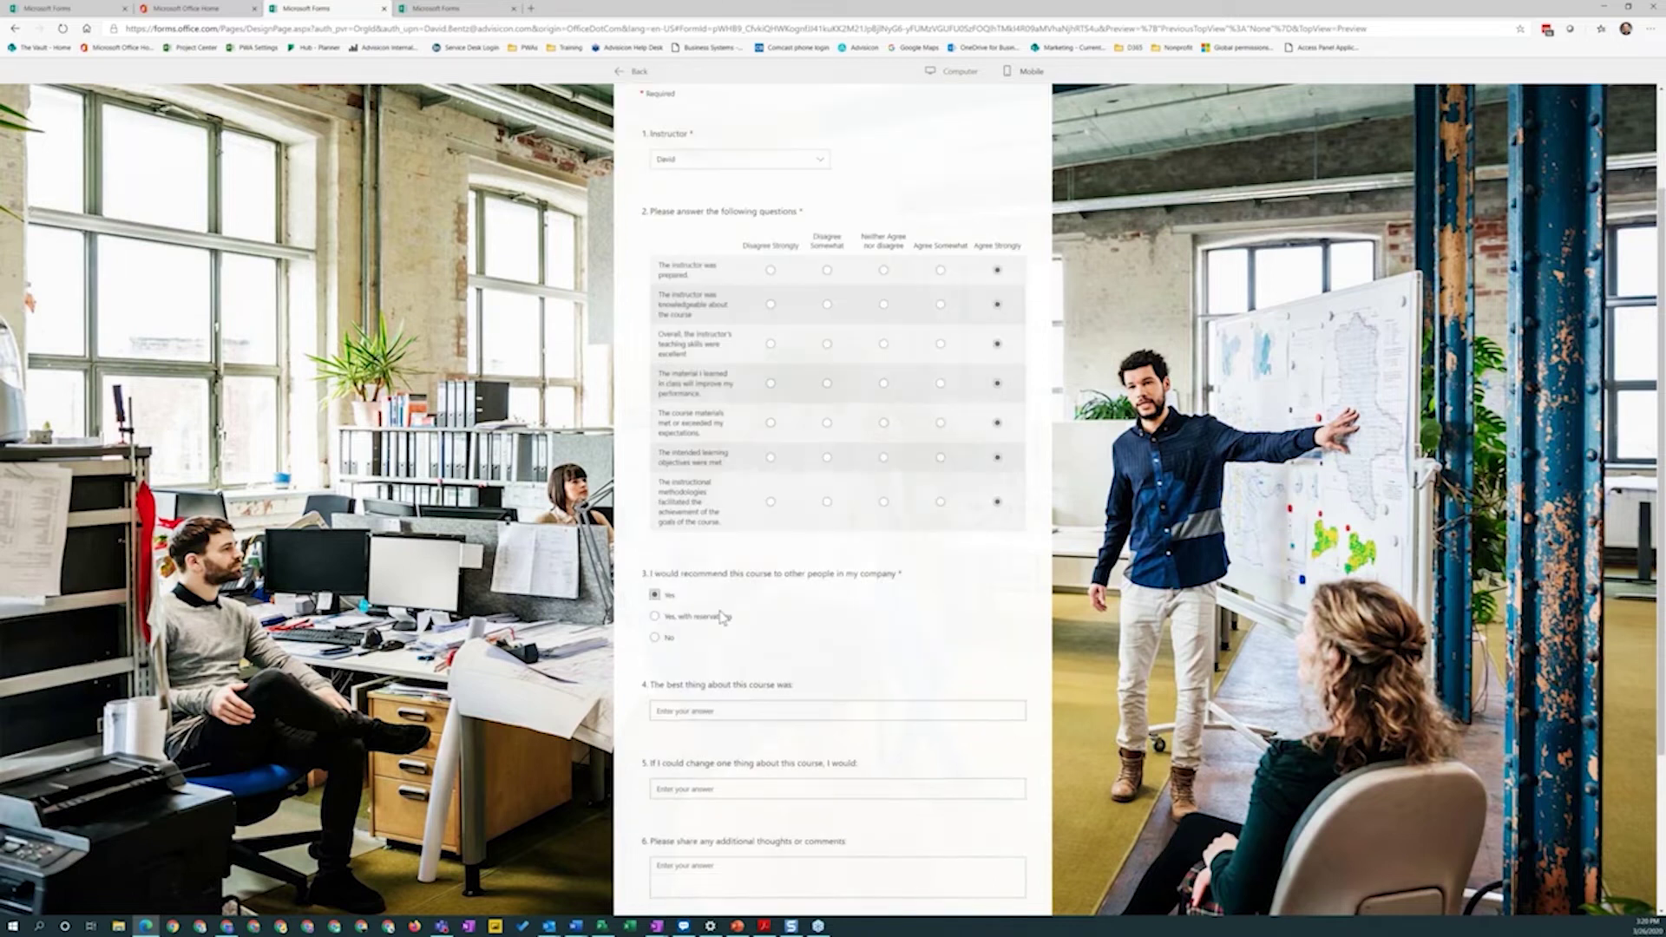
scroll(723, 617, down, 1)
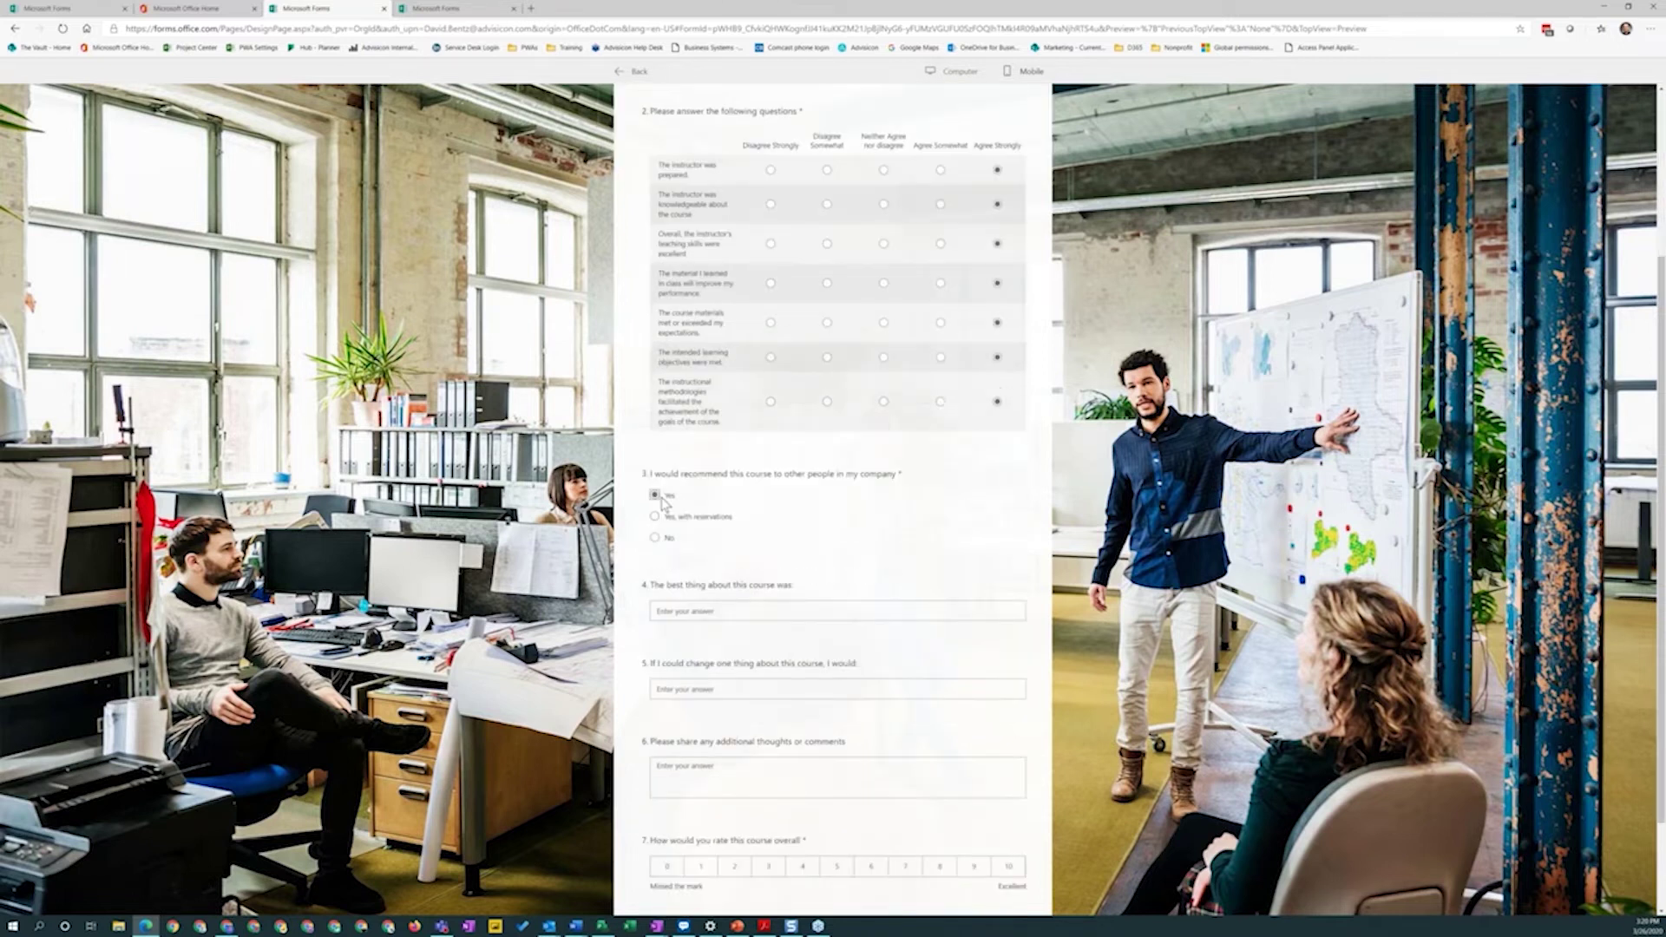
scroll(651, 499, down, 1)
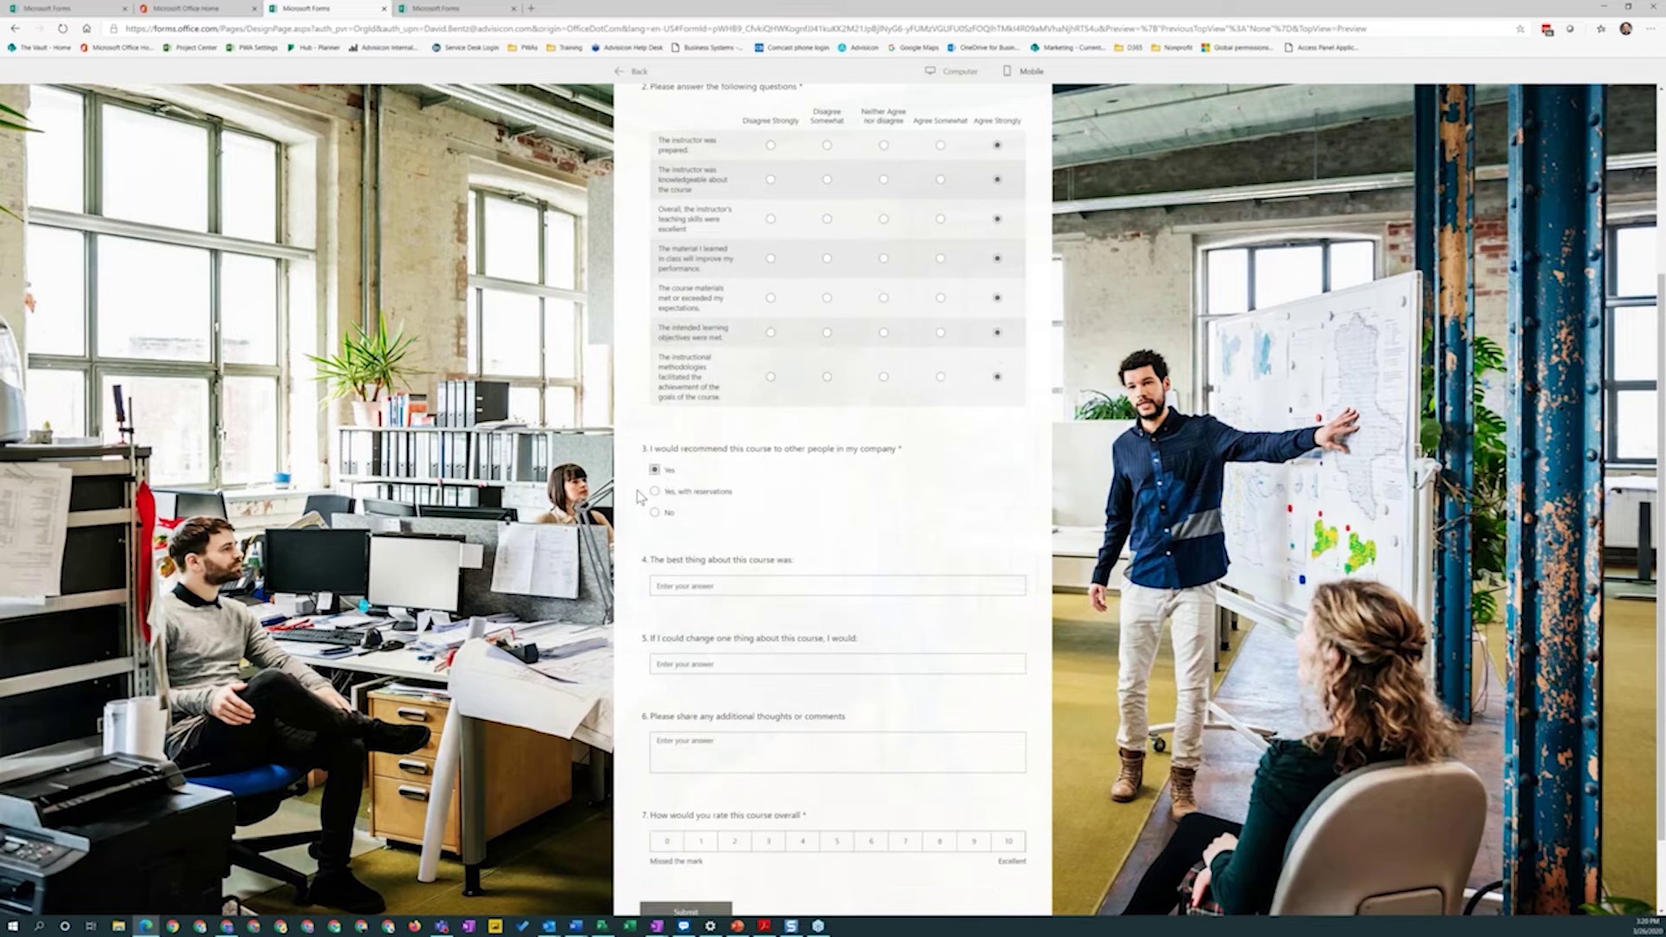
triple_click(695, 820)
scroll(711, 540, down, 1)
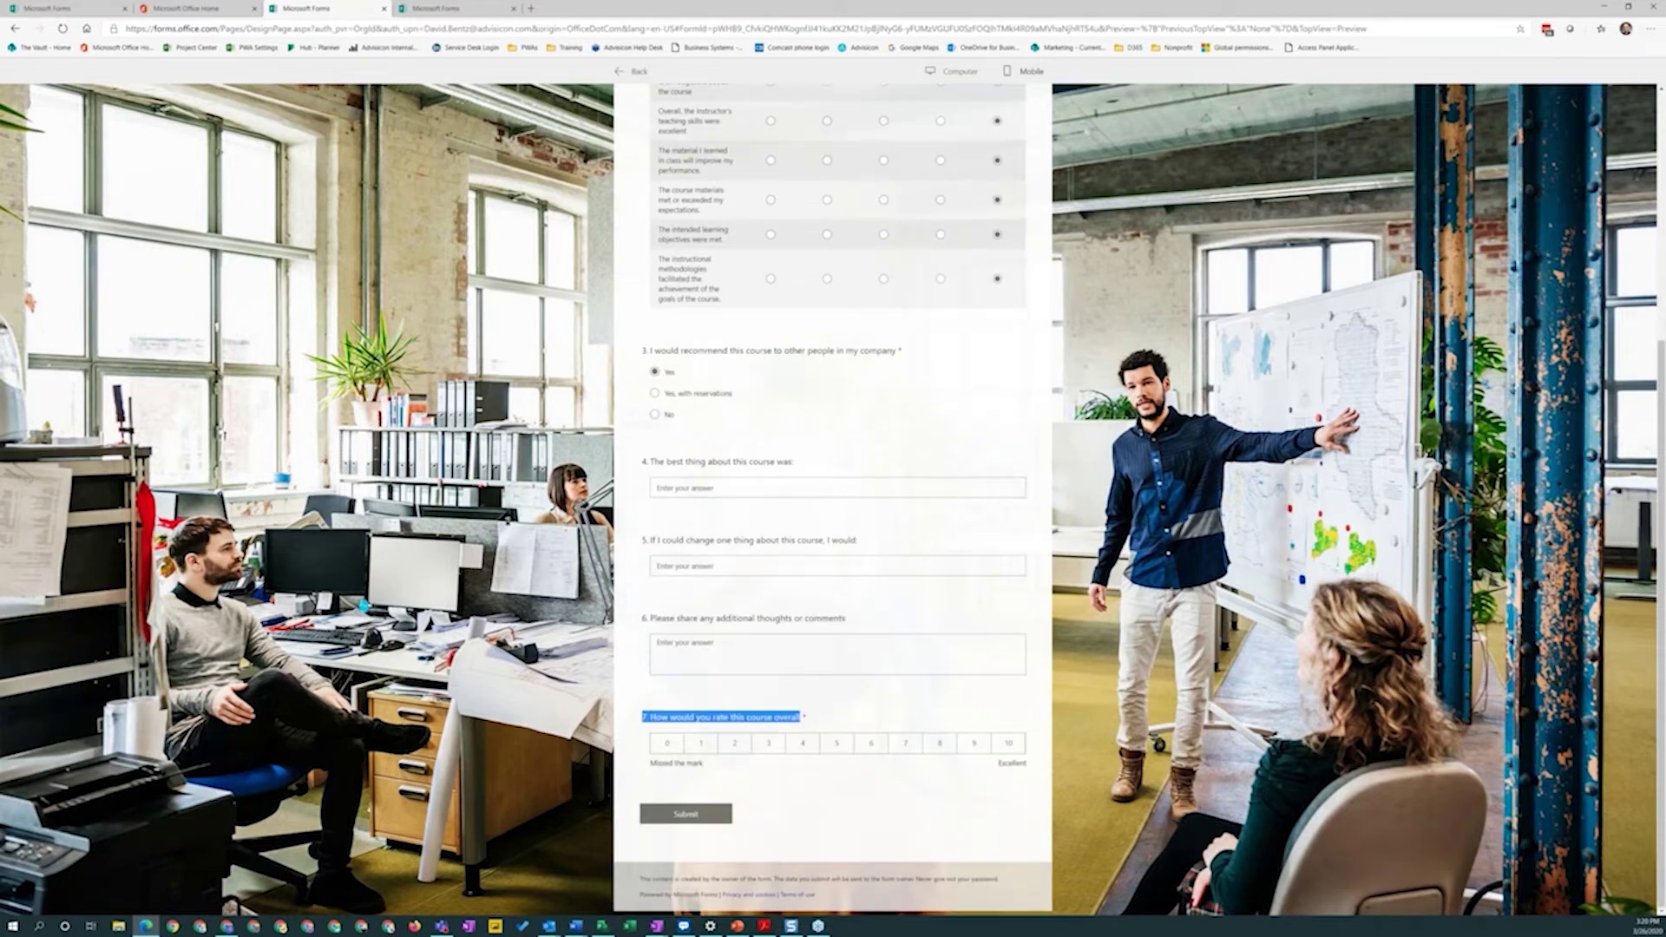
click(1017, 746)
click(781, 655)
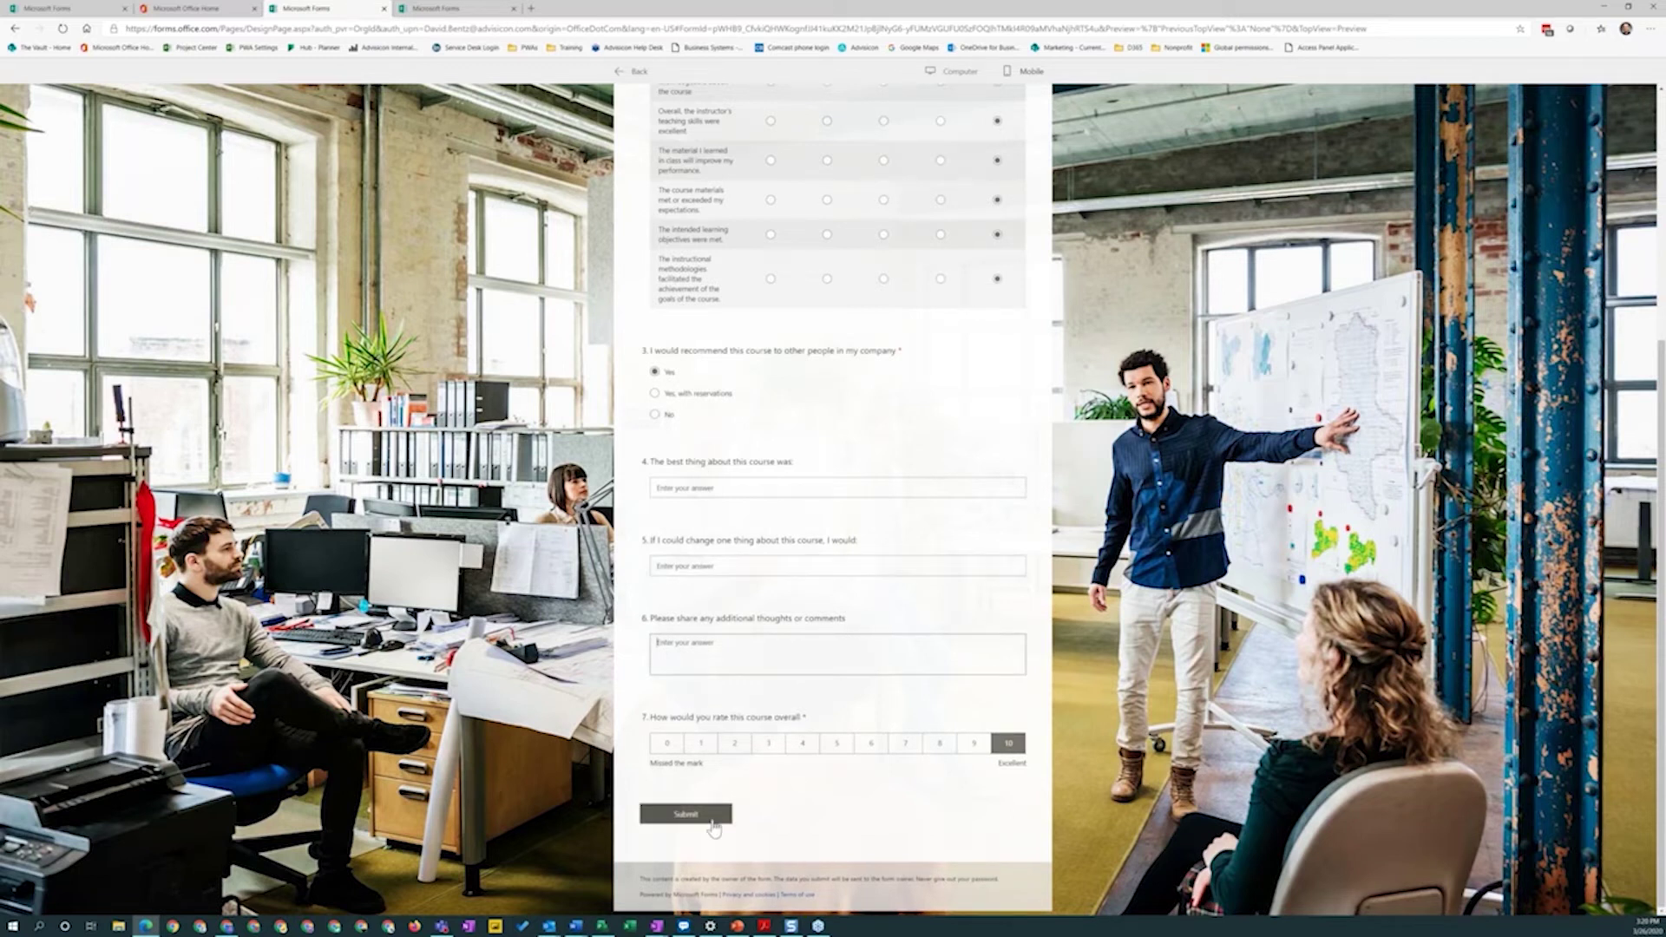
click(712, 816)
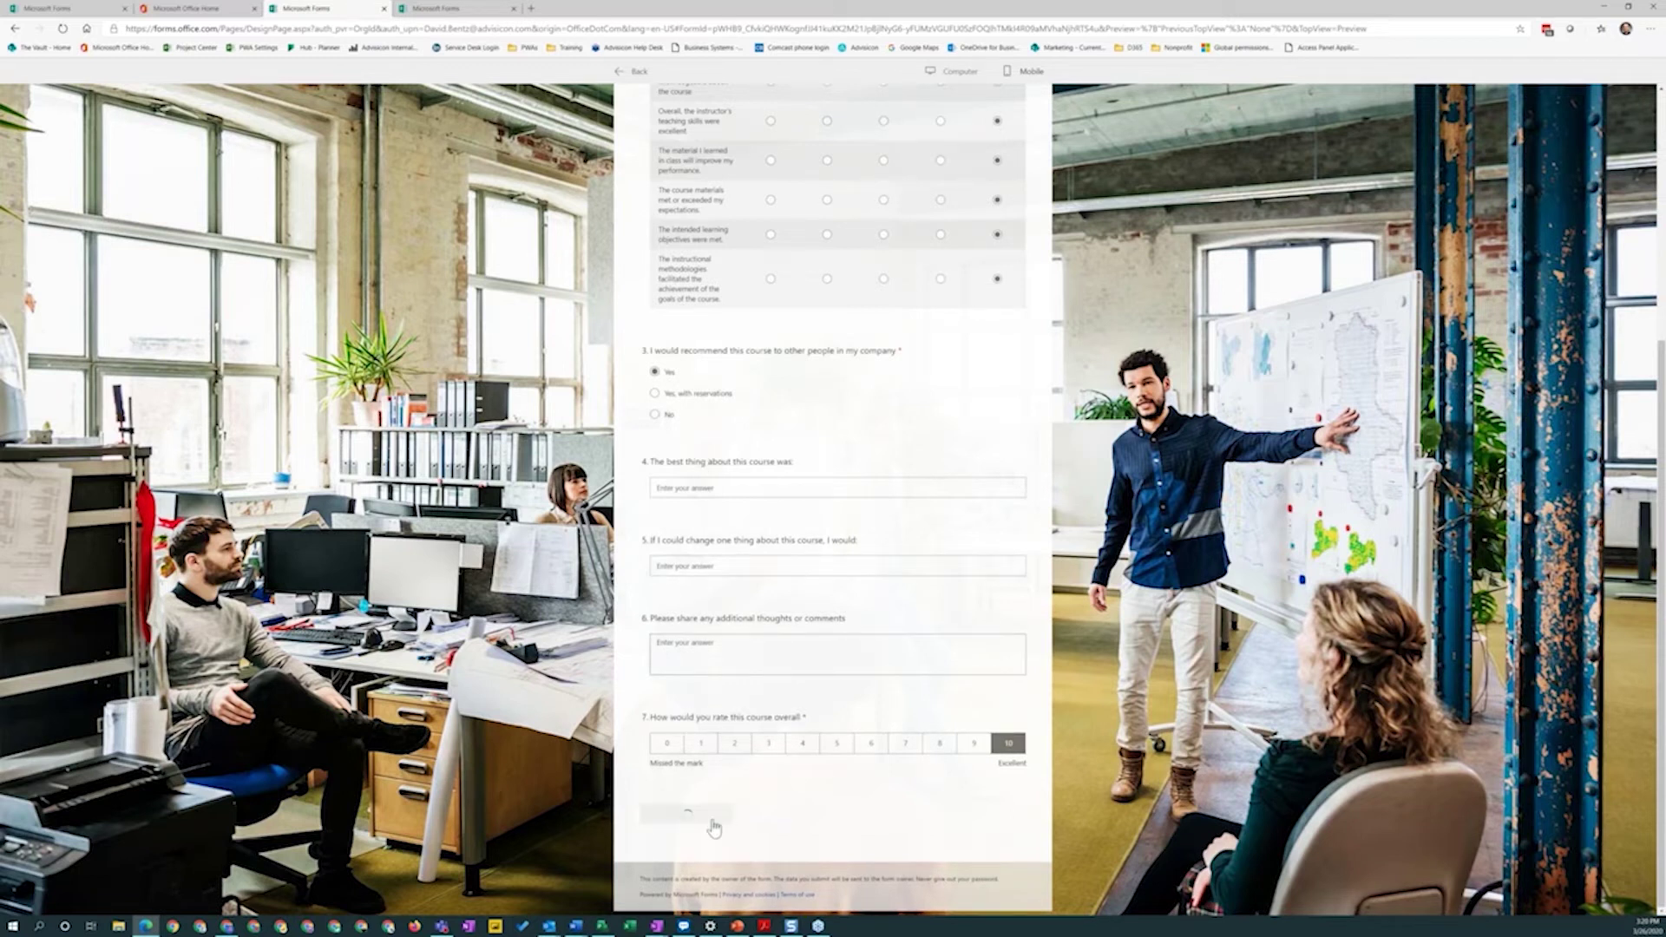
Return to editing and open branching options for the recommendation question.
click(635, 77)
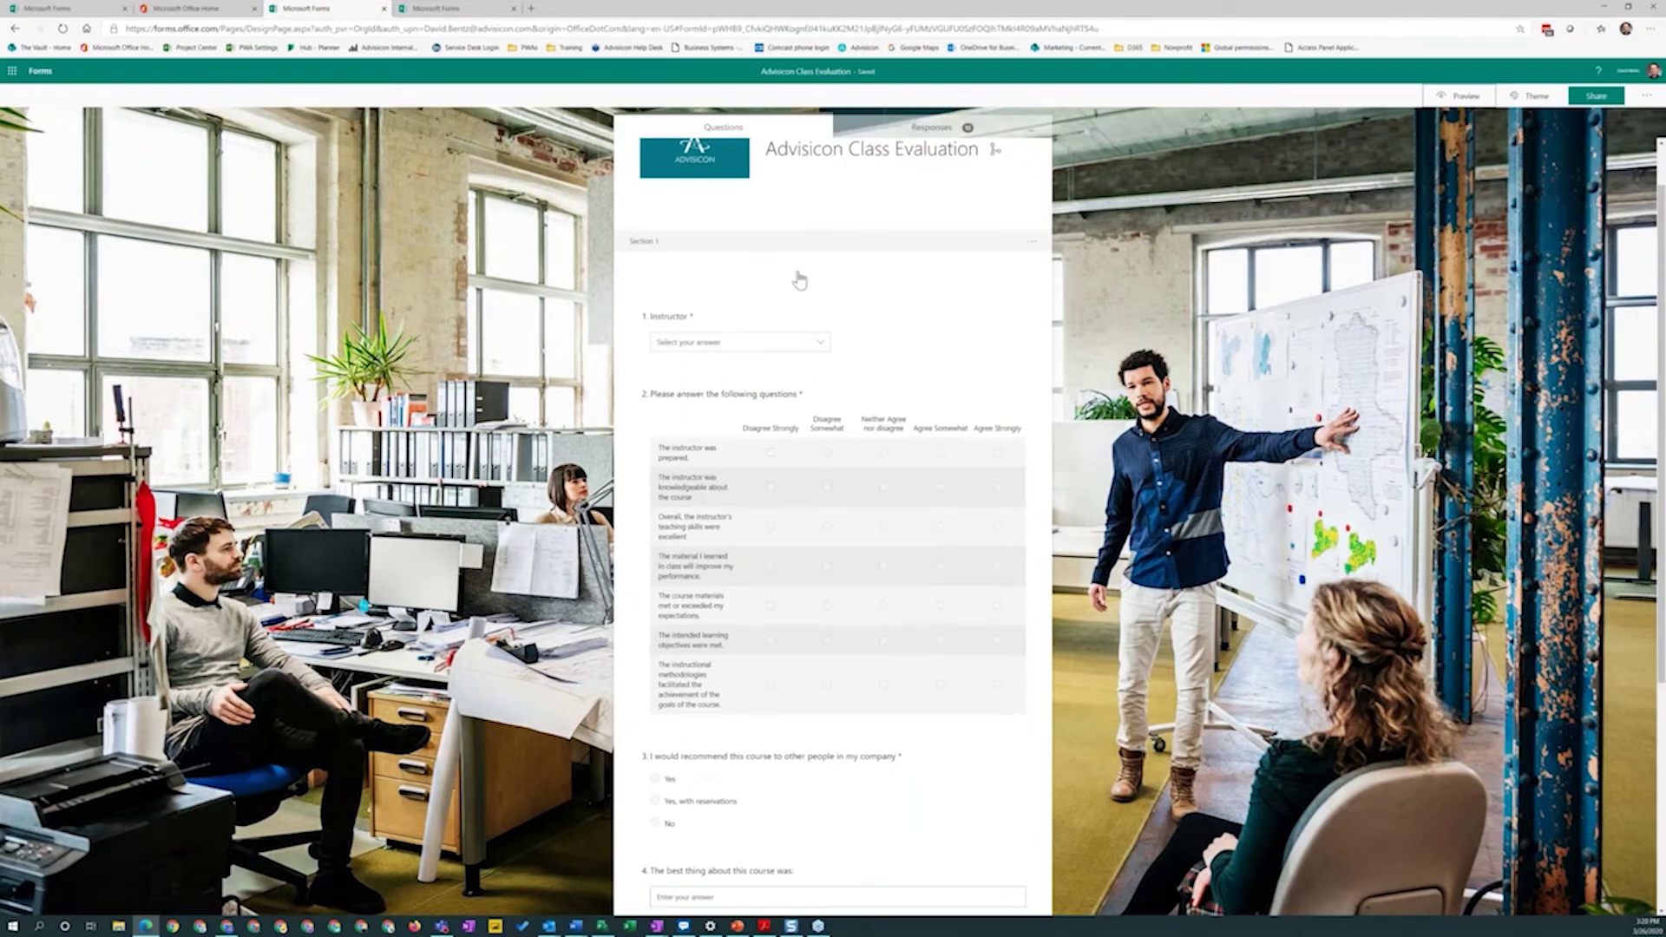
scroll(866, 472, down, 4)
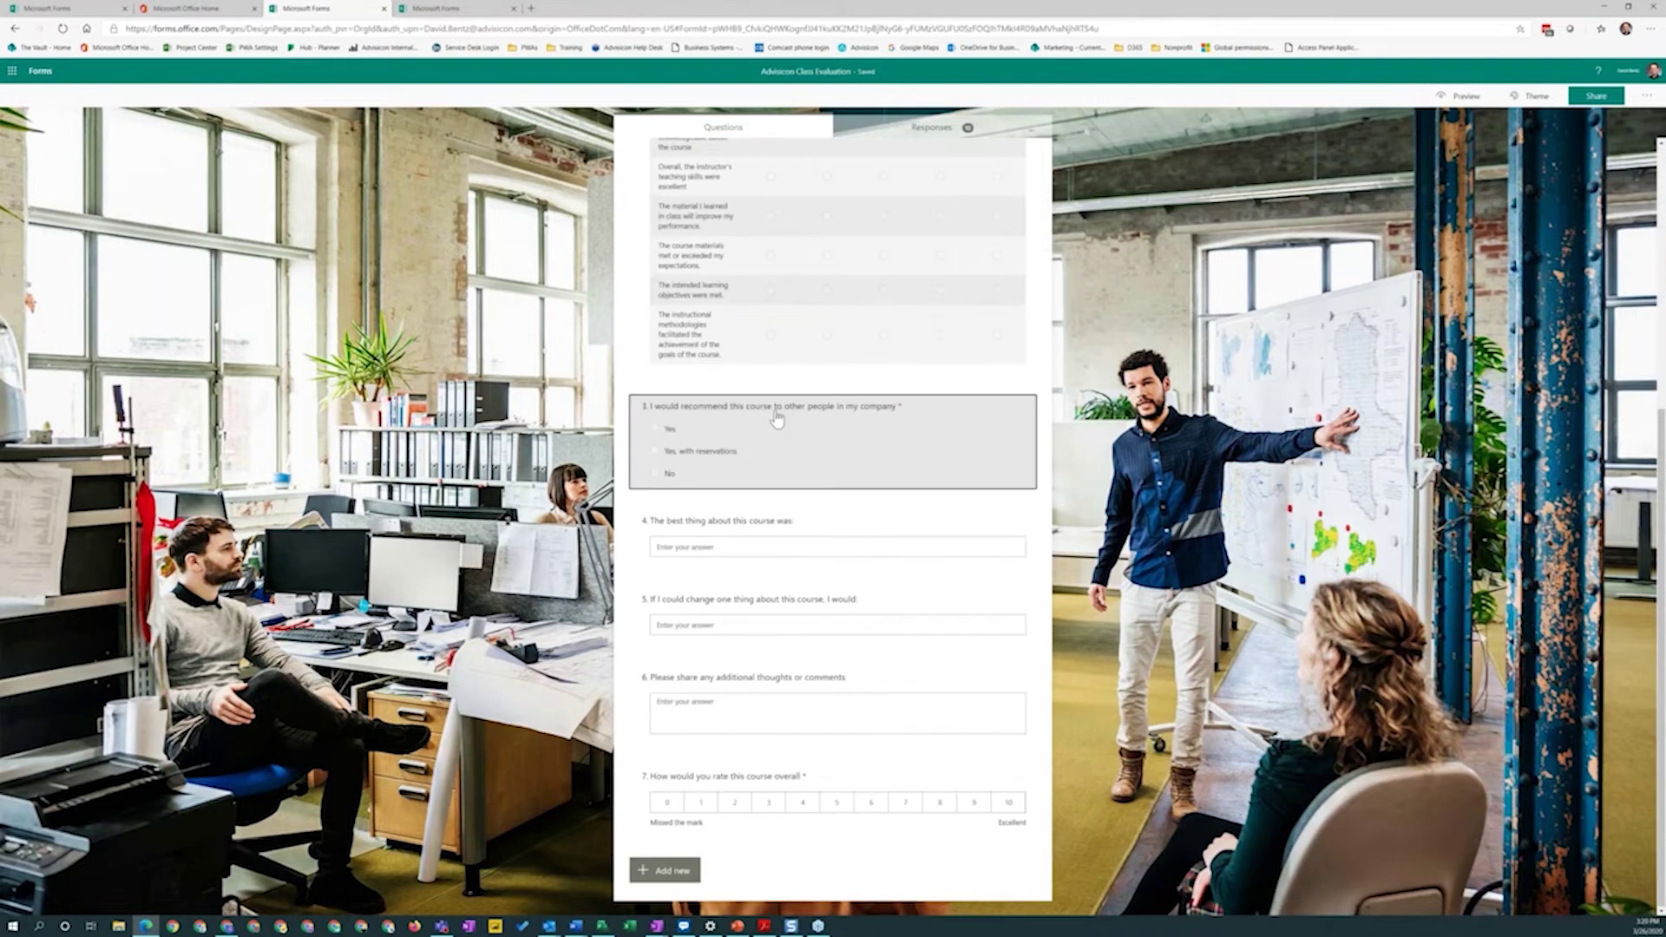
click(776, 416)
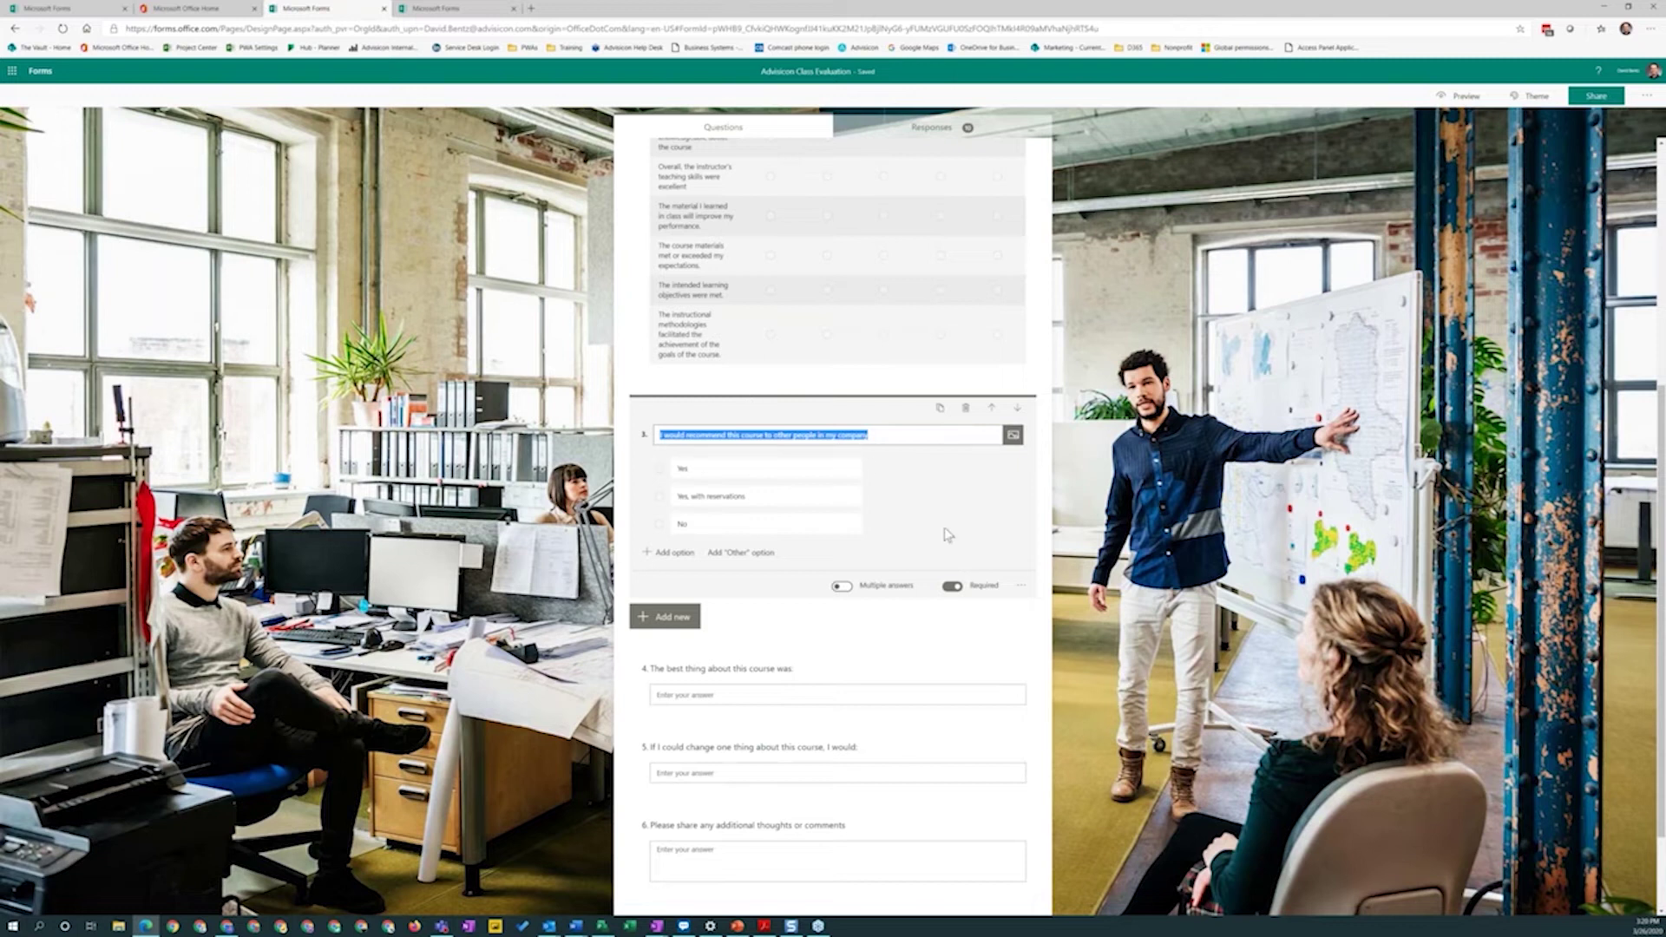
click(1022, 586)
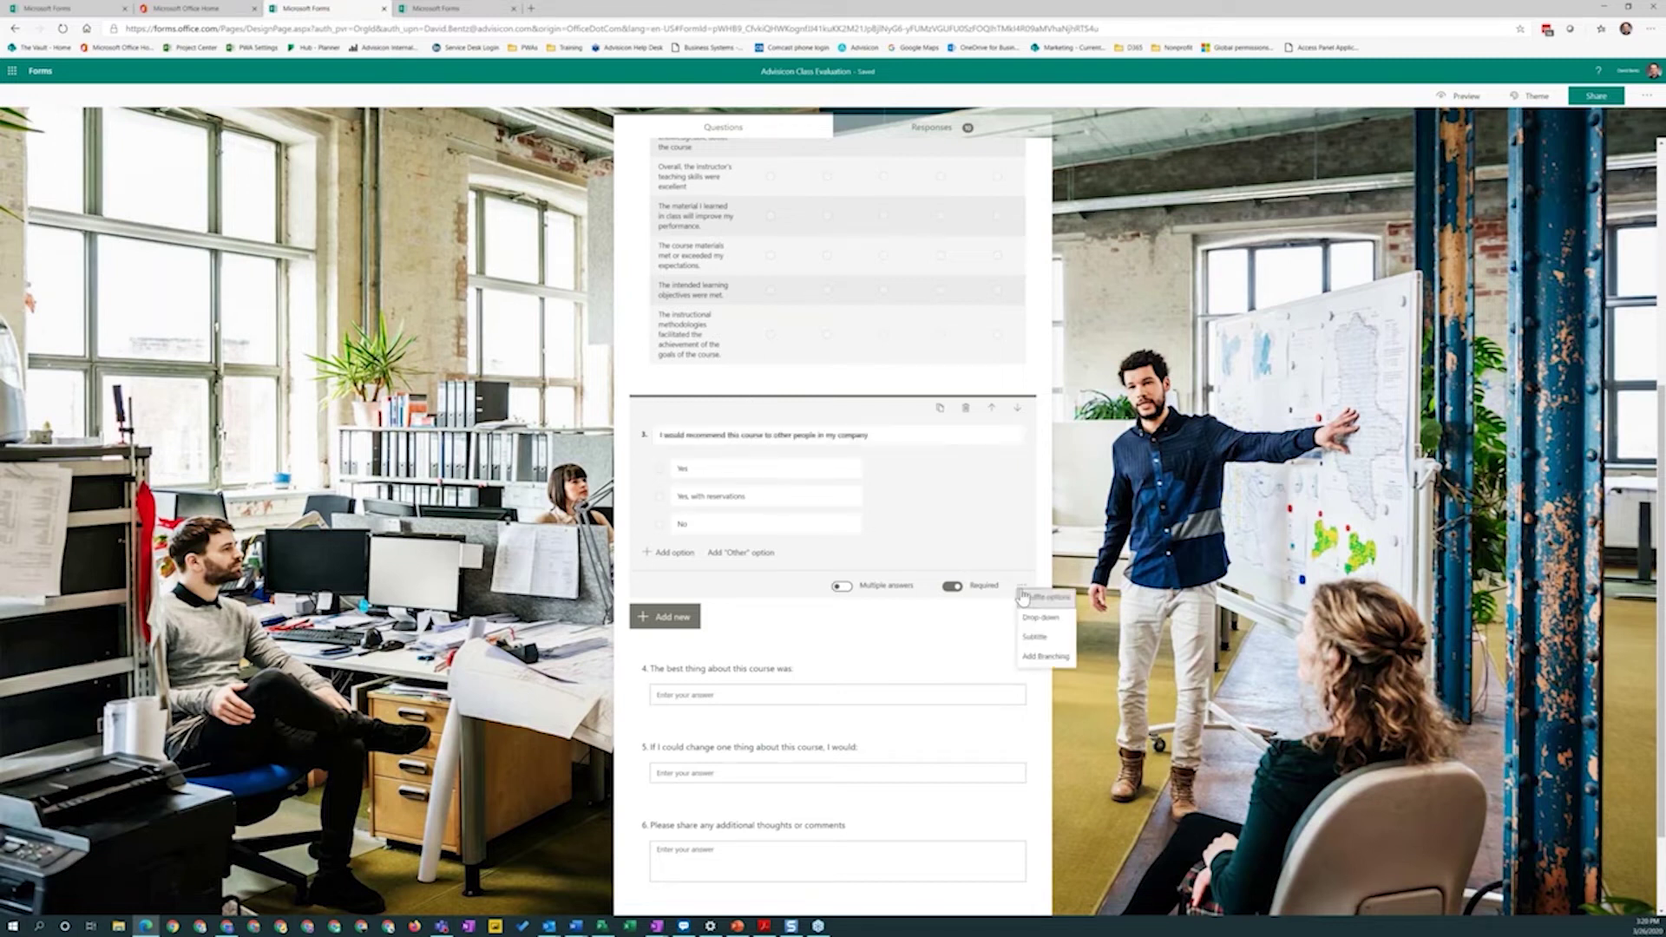
click(1050, 662)
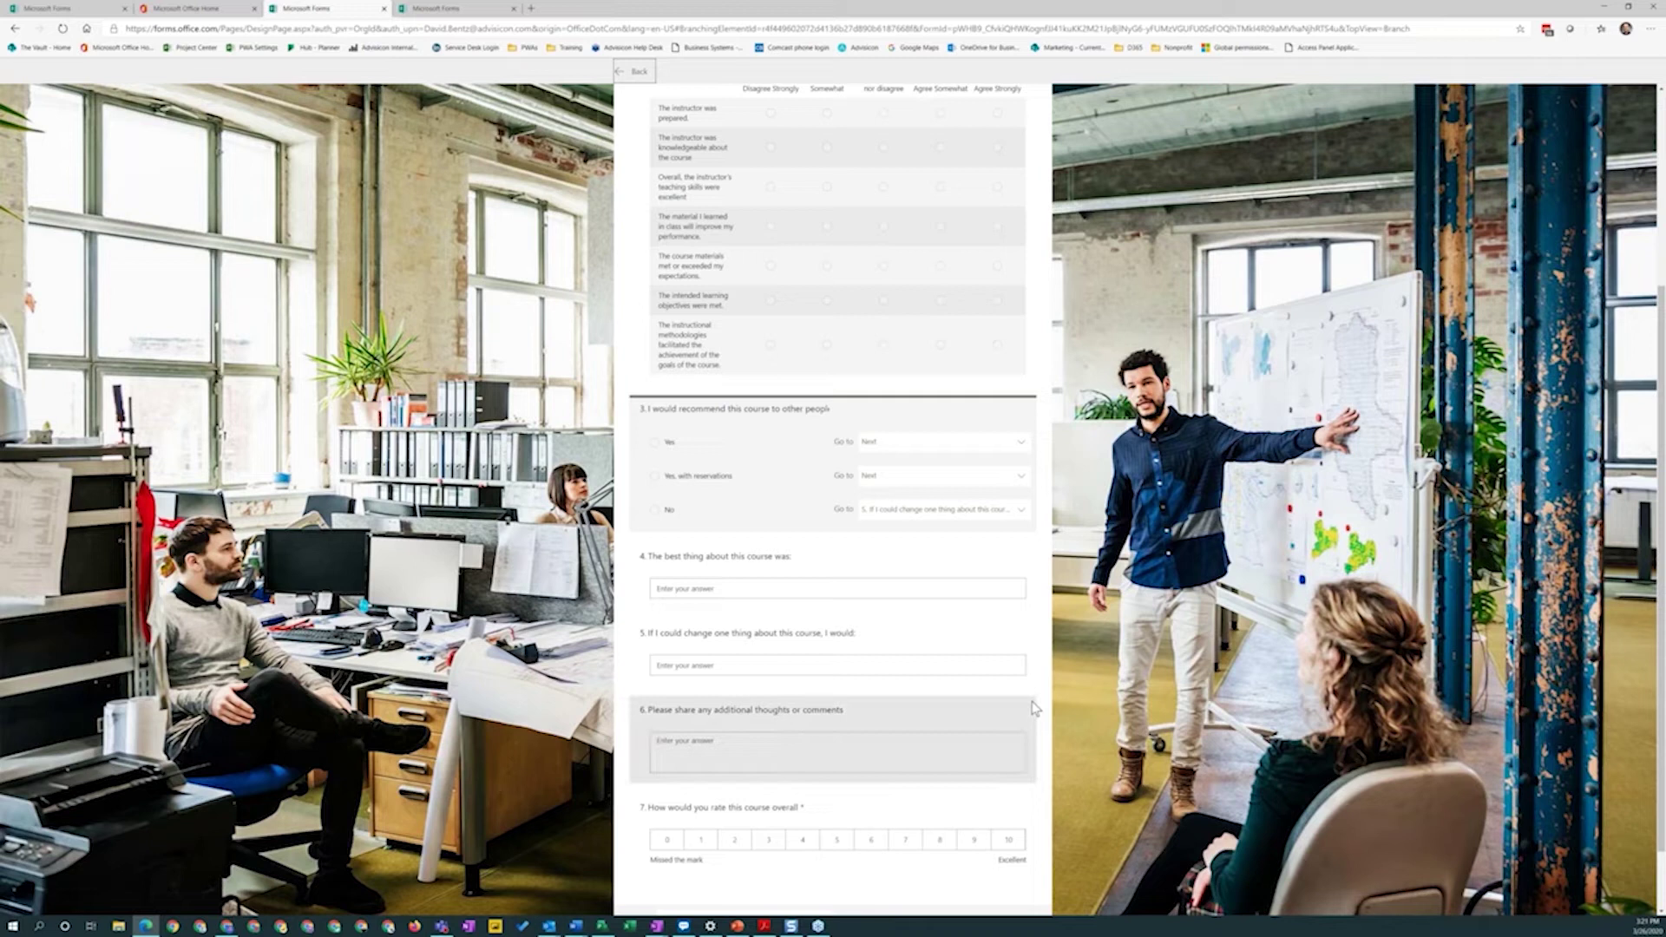
Leave branching options, scroll to the top and go back to My forms.
scroll(1034, 707, down, 1)
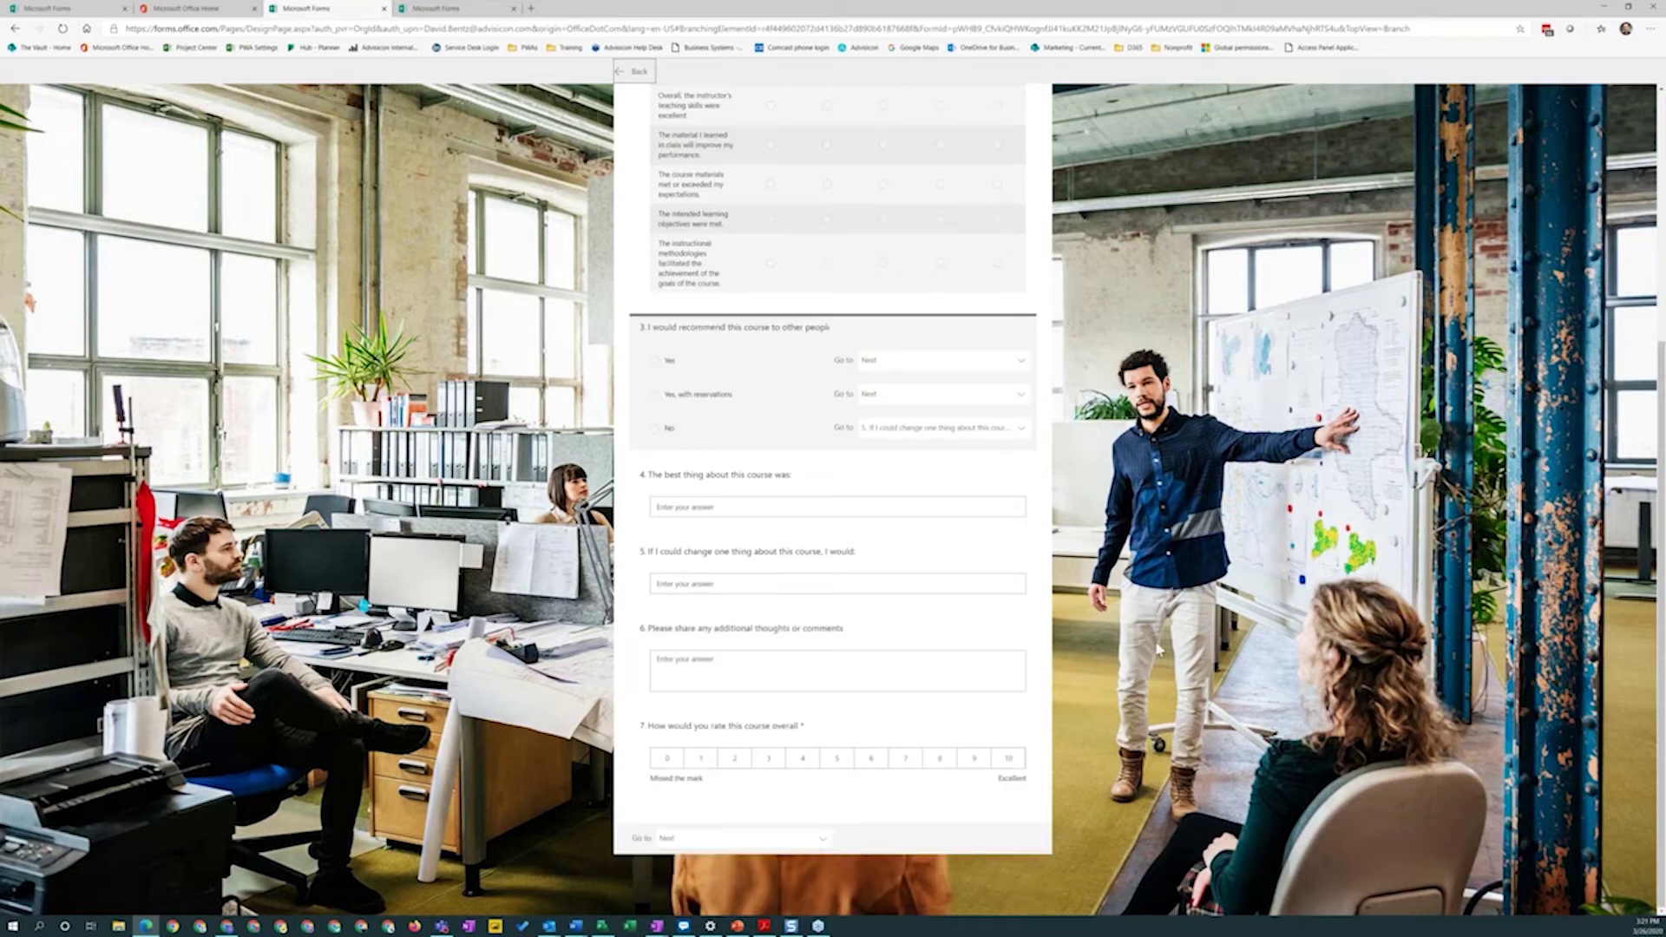
scroll(1158, 649, up, 10)
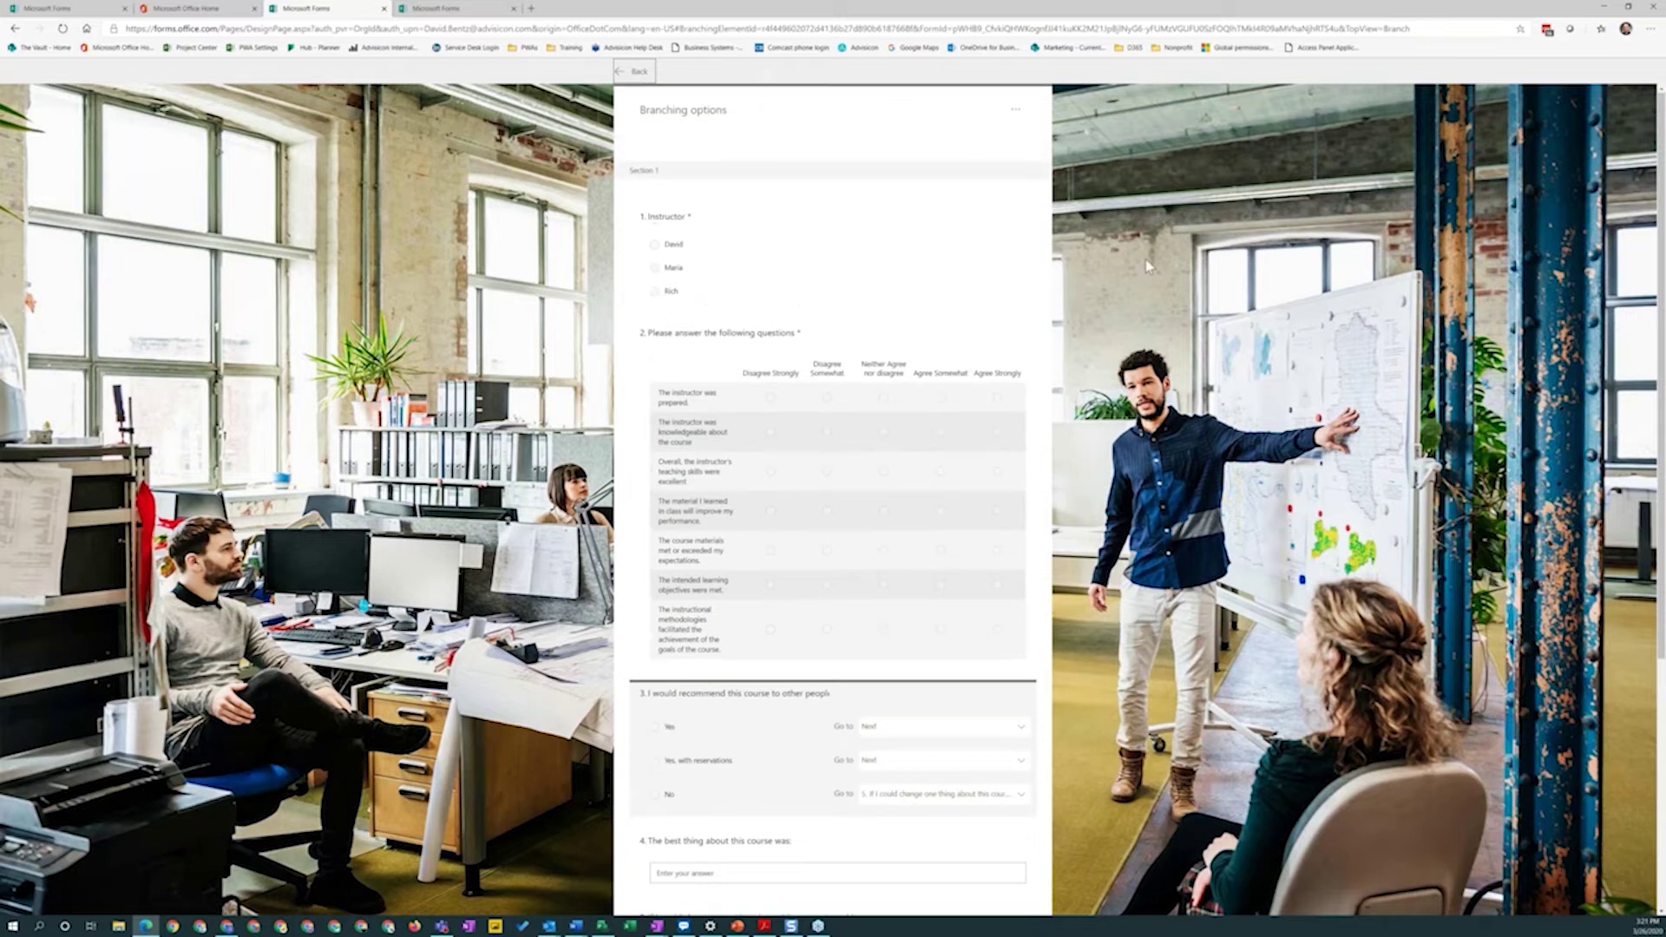
click(641, 75)
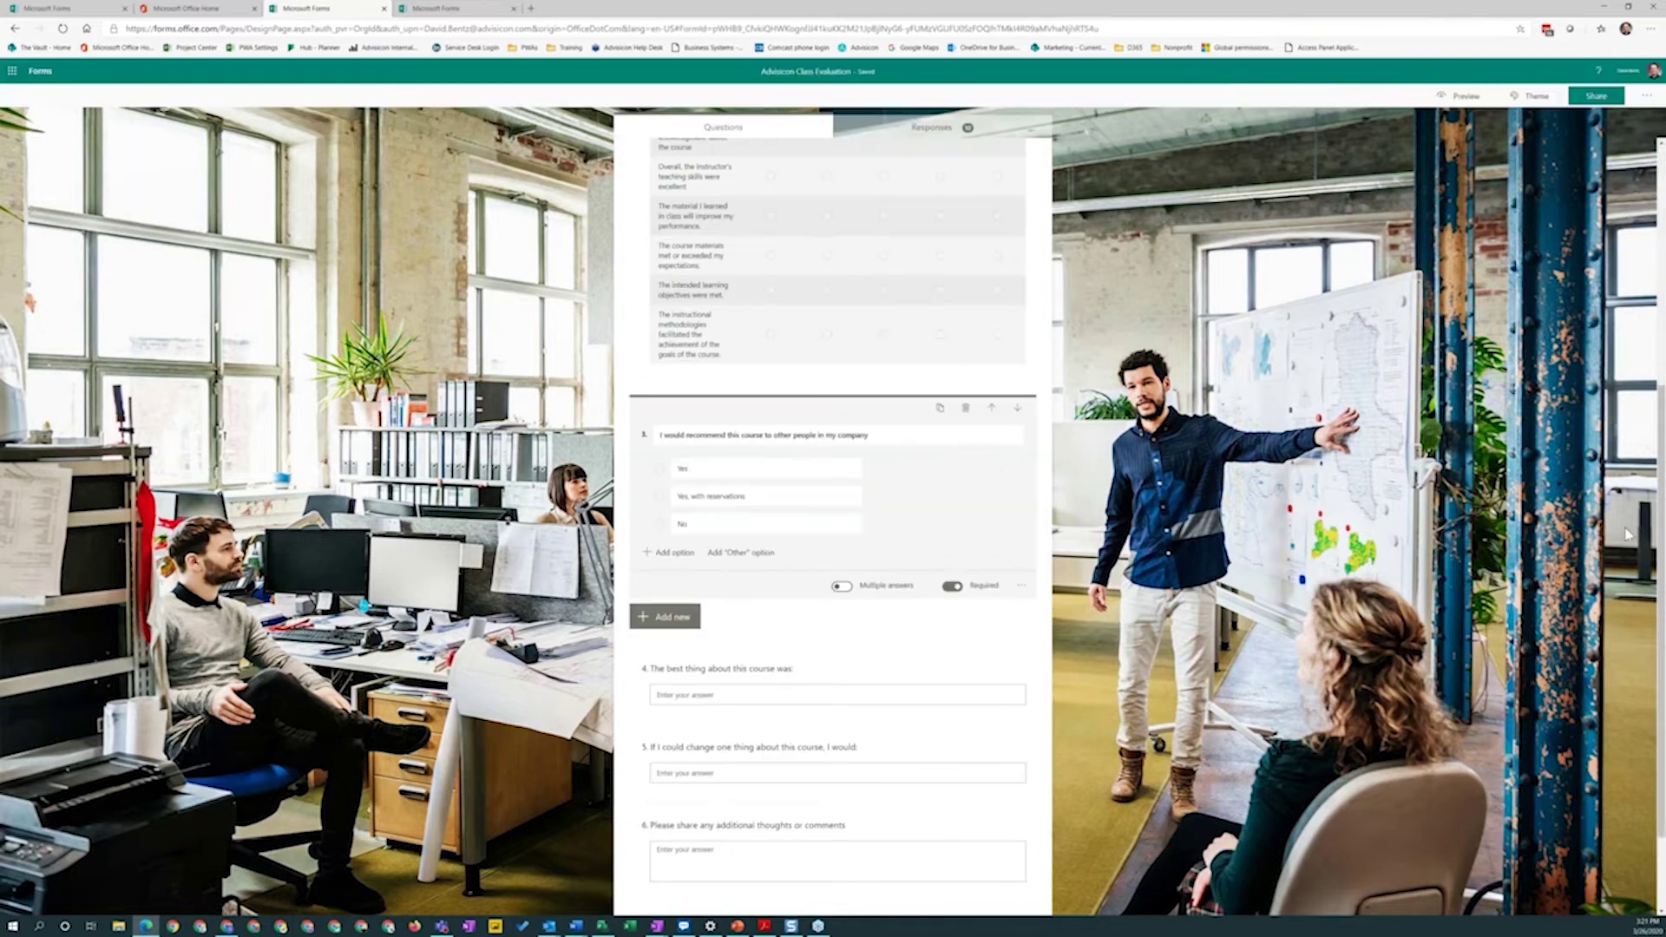
scroll(1628, 534, up, 3)
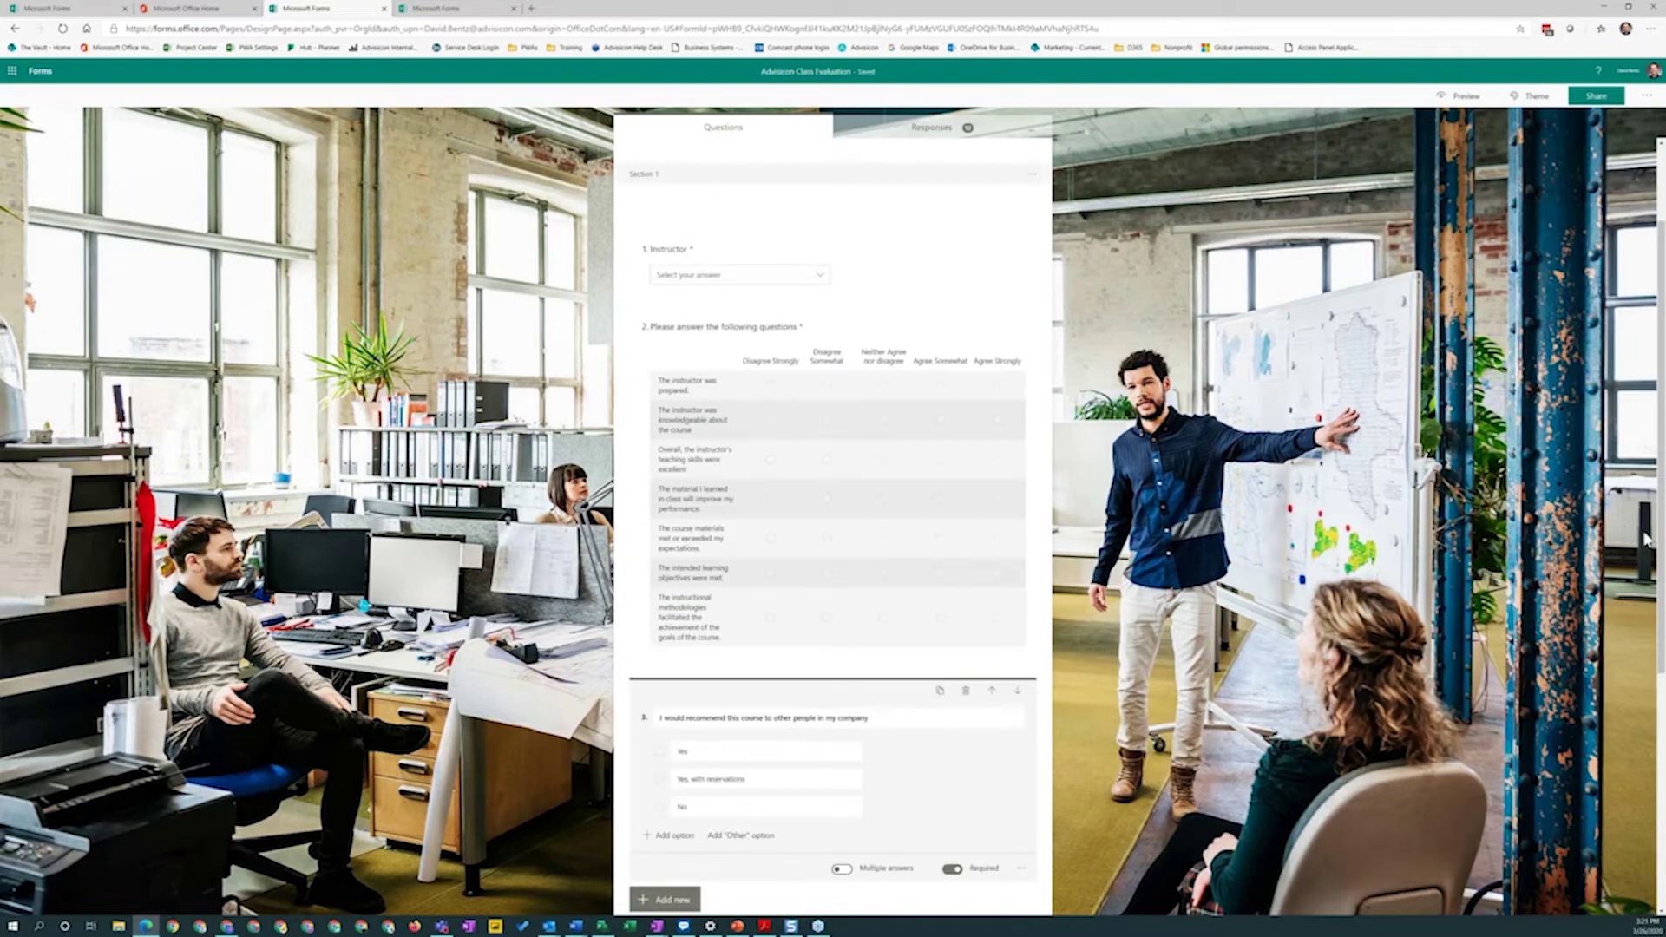
scroll(1646, 538, up, 2)
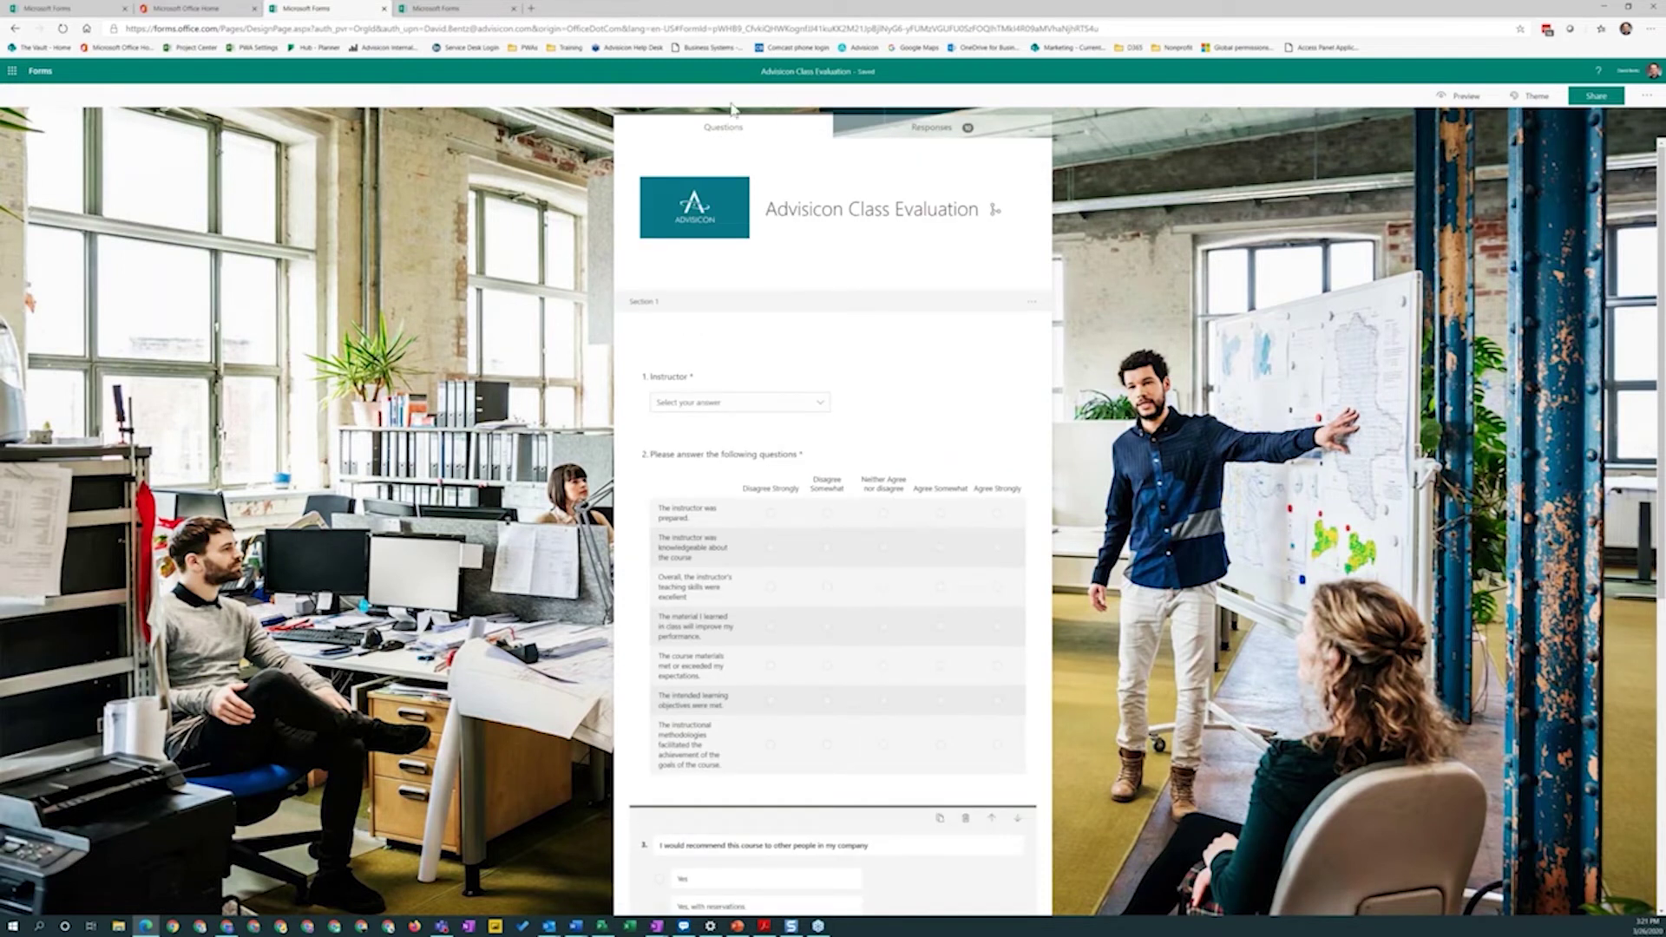
click(39, 80)
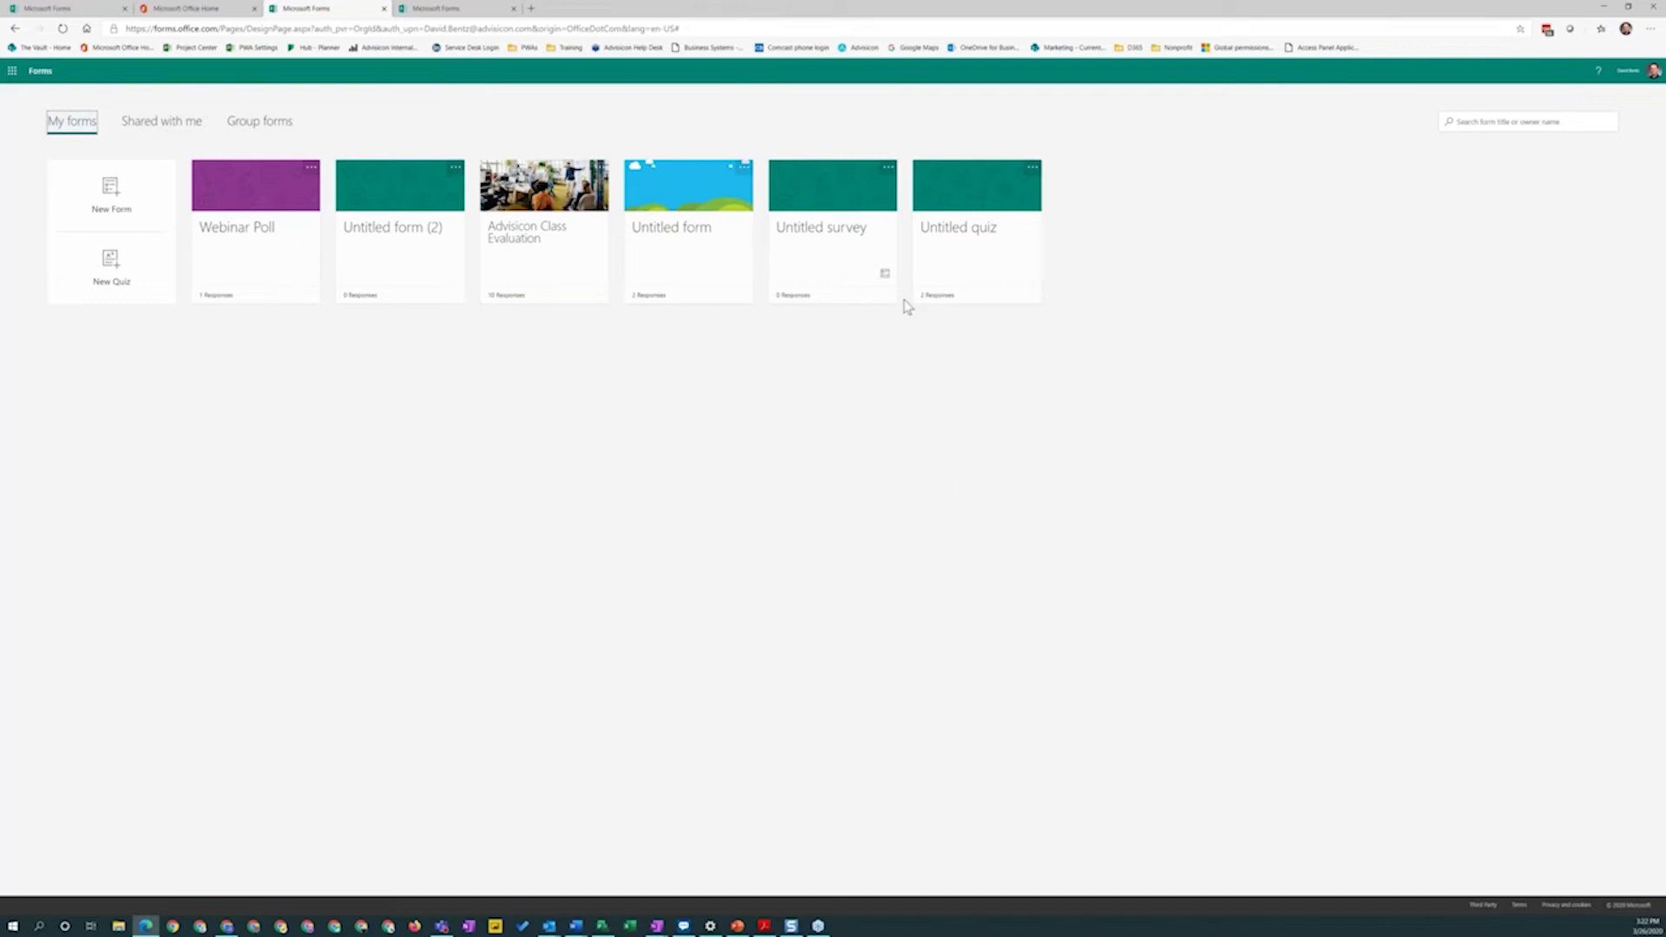
Open the Untitled quiz and add a choice question with four options.
click(981, 238)
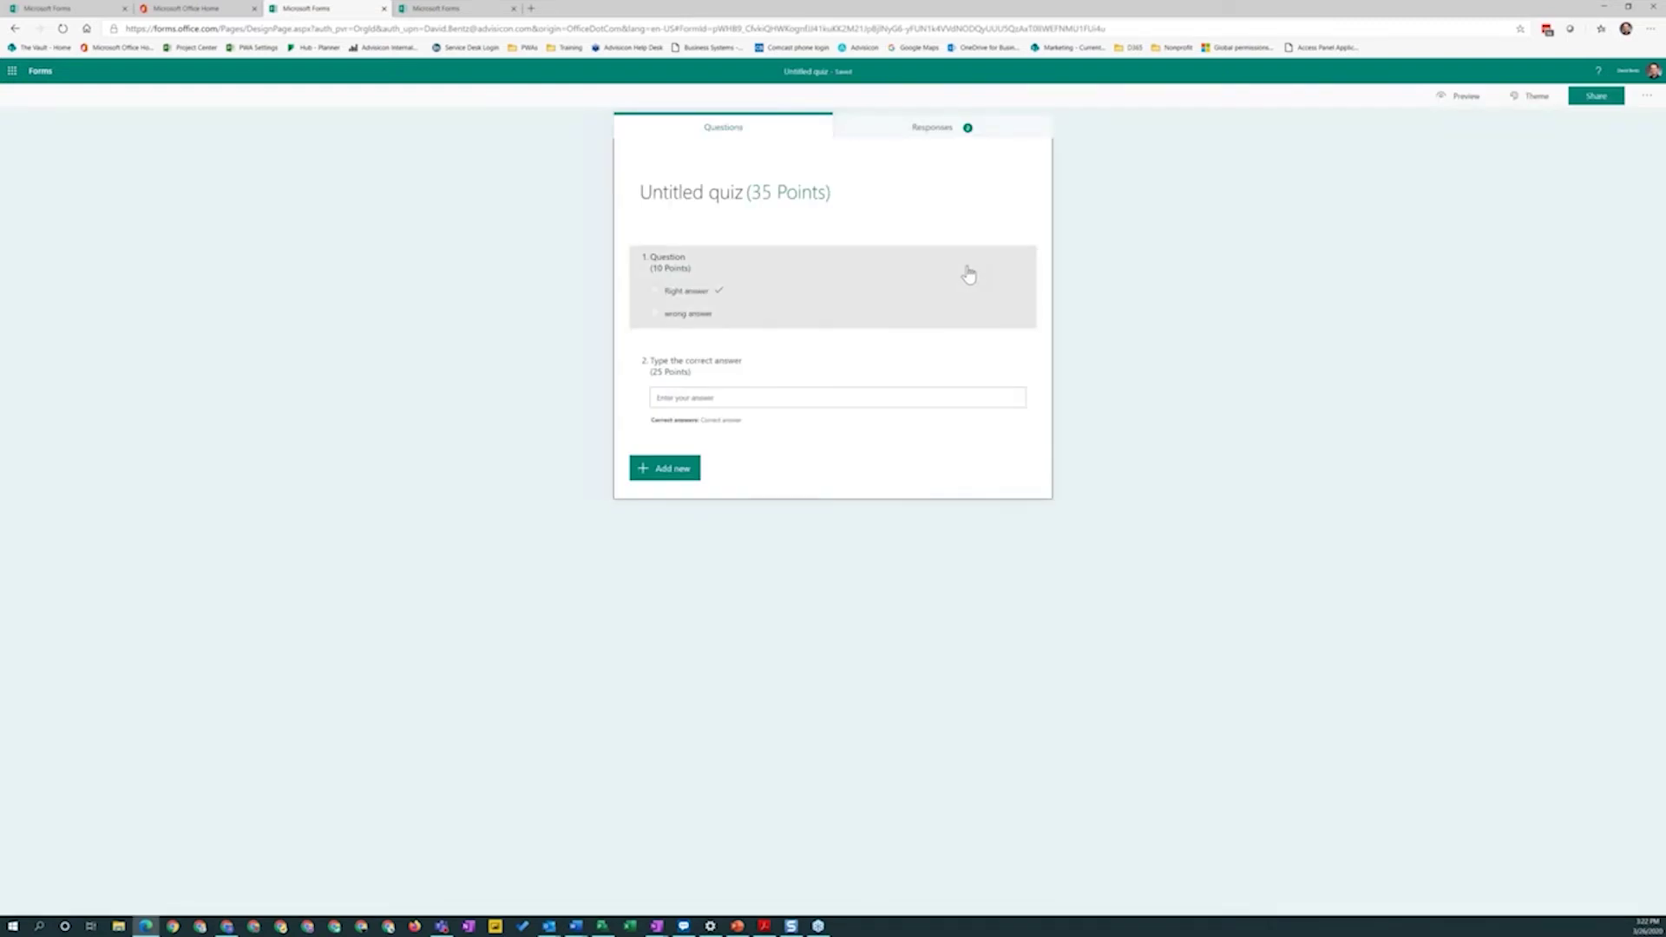
click(886, 289)
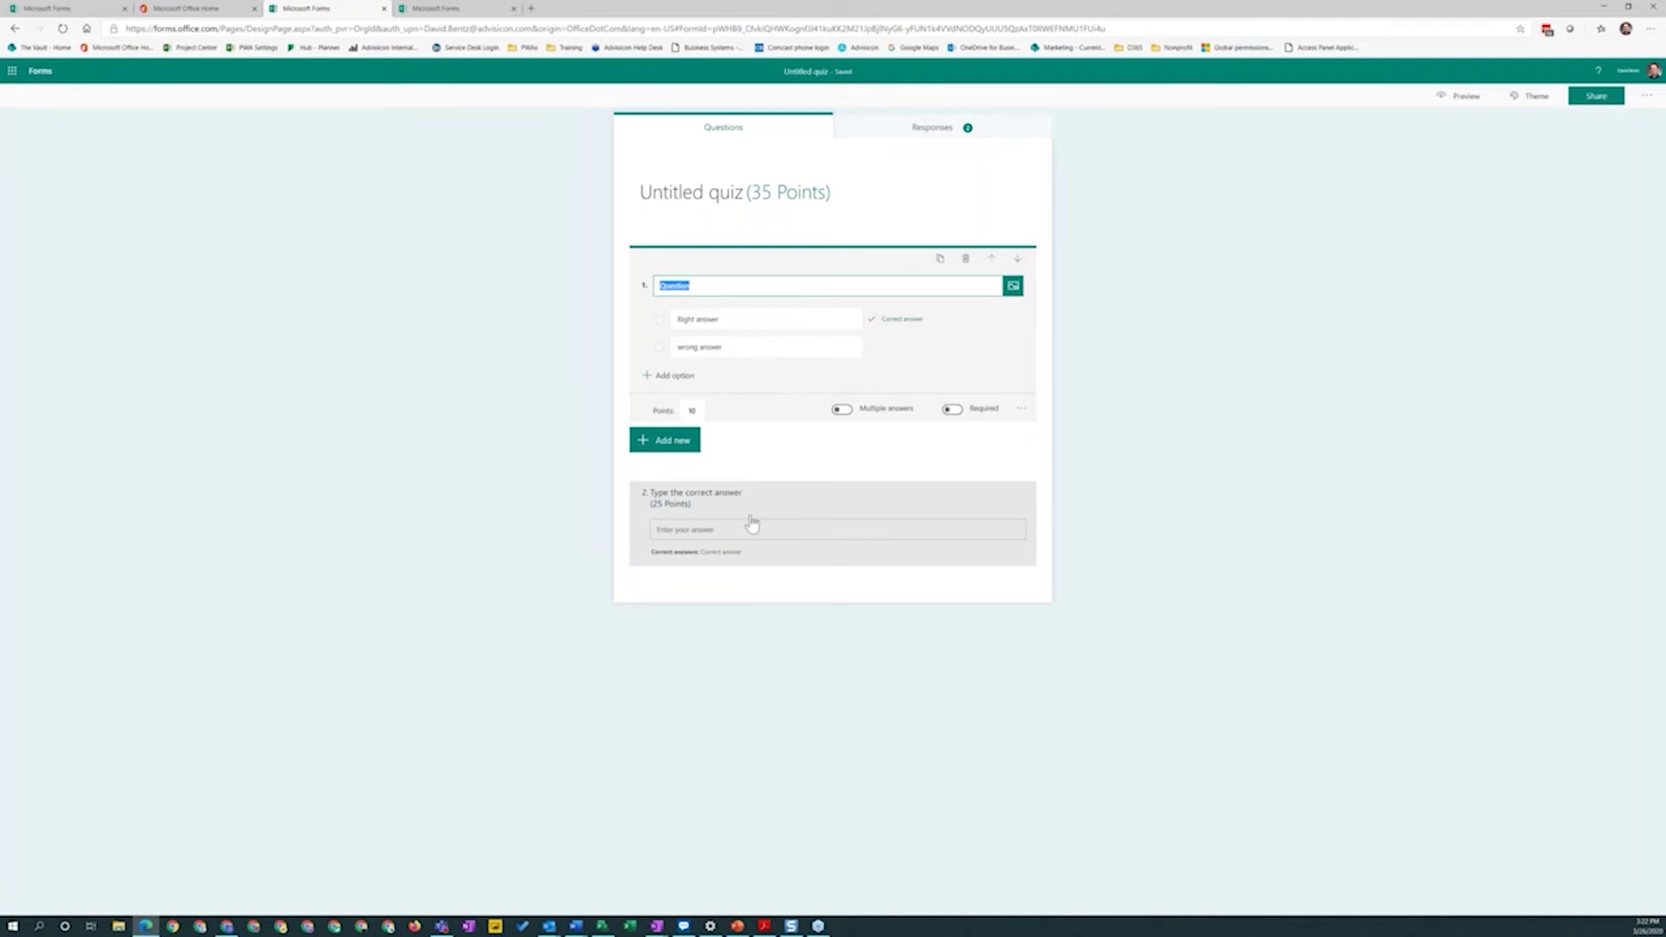
click(664, 442)
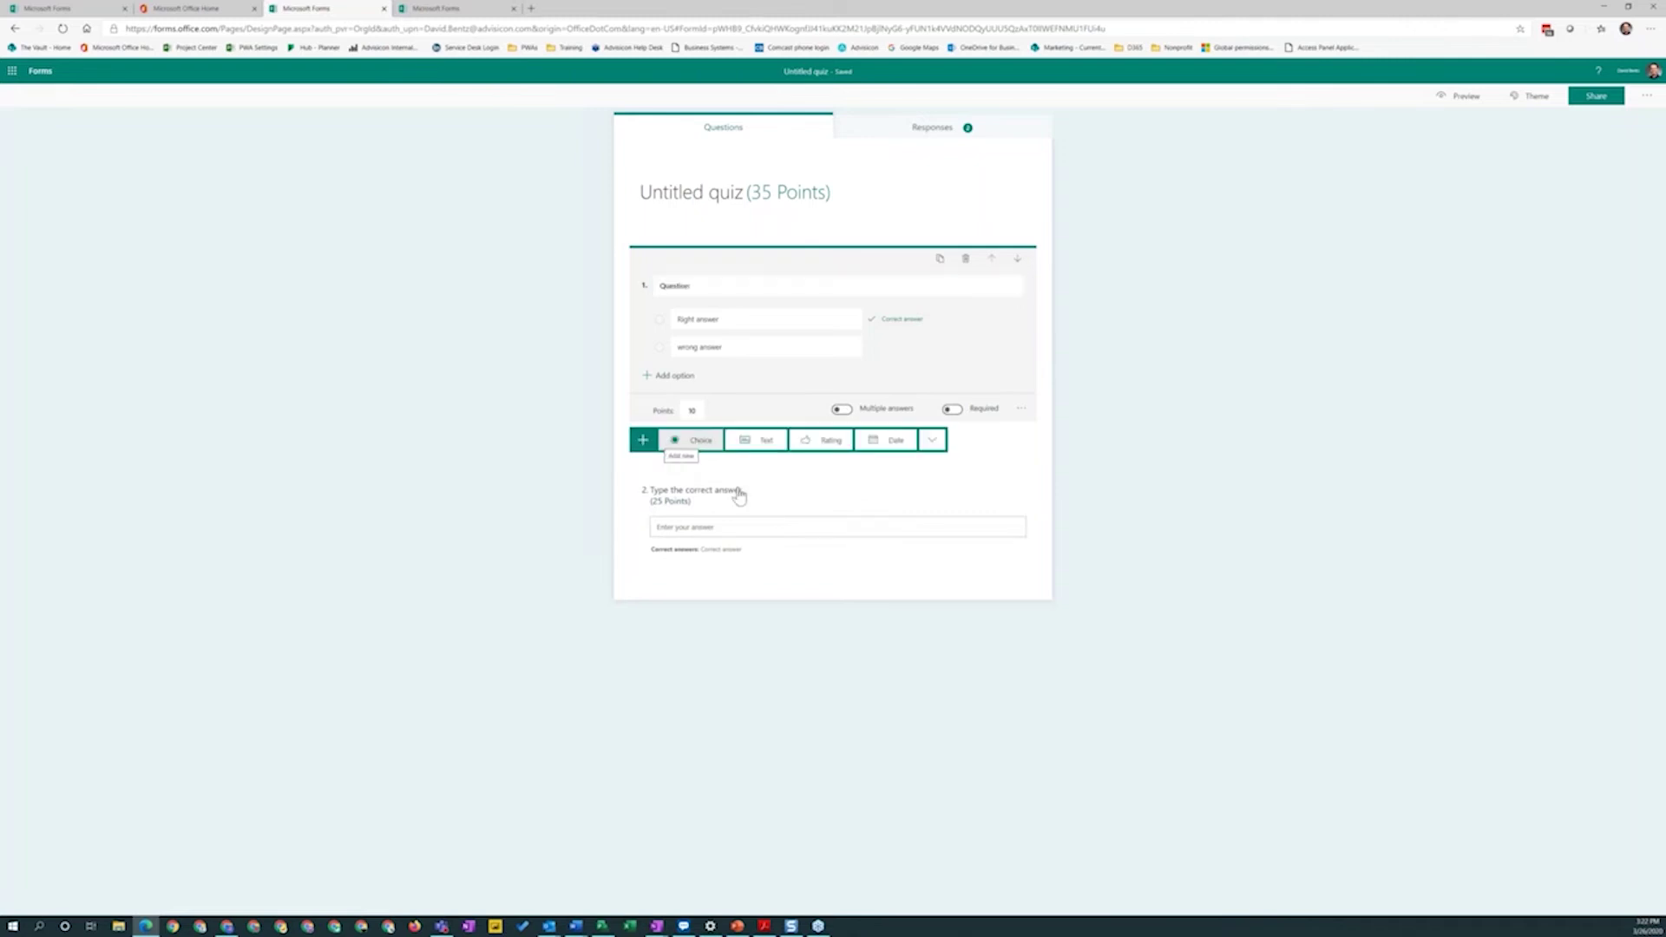
click(688, 444)
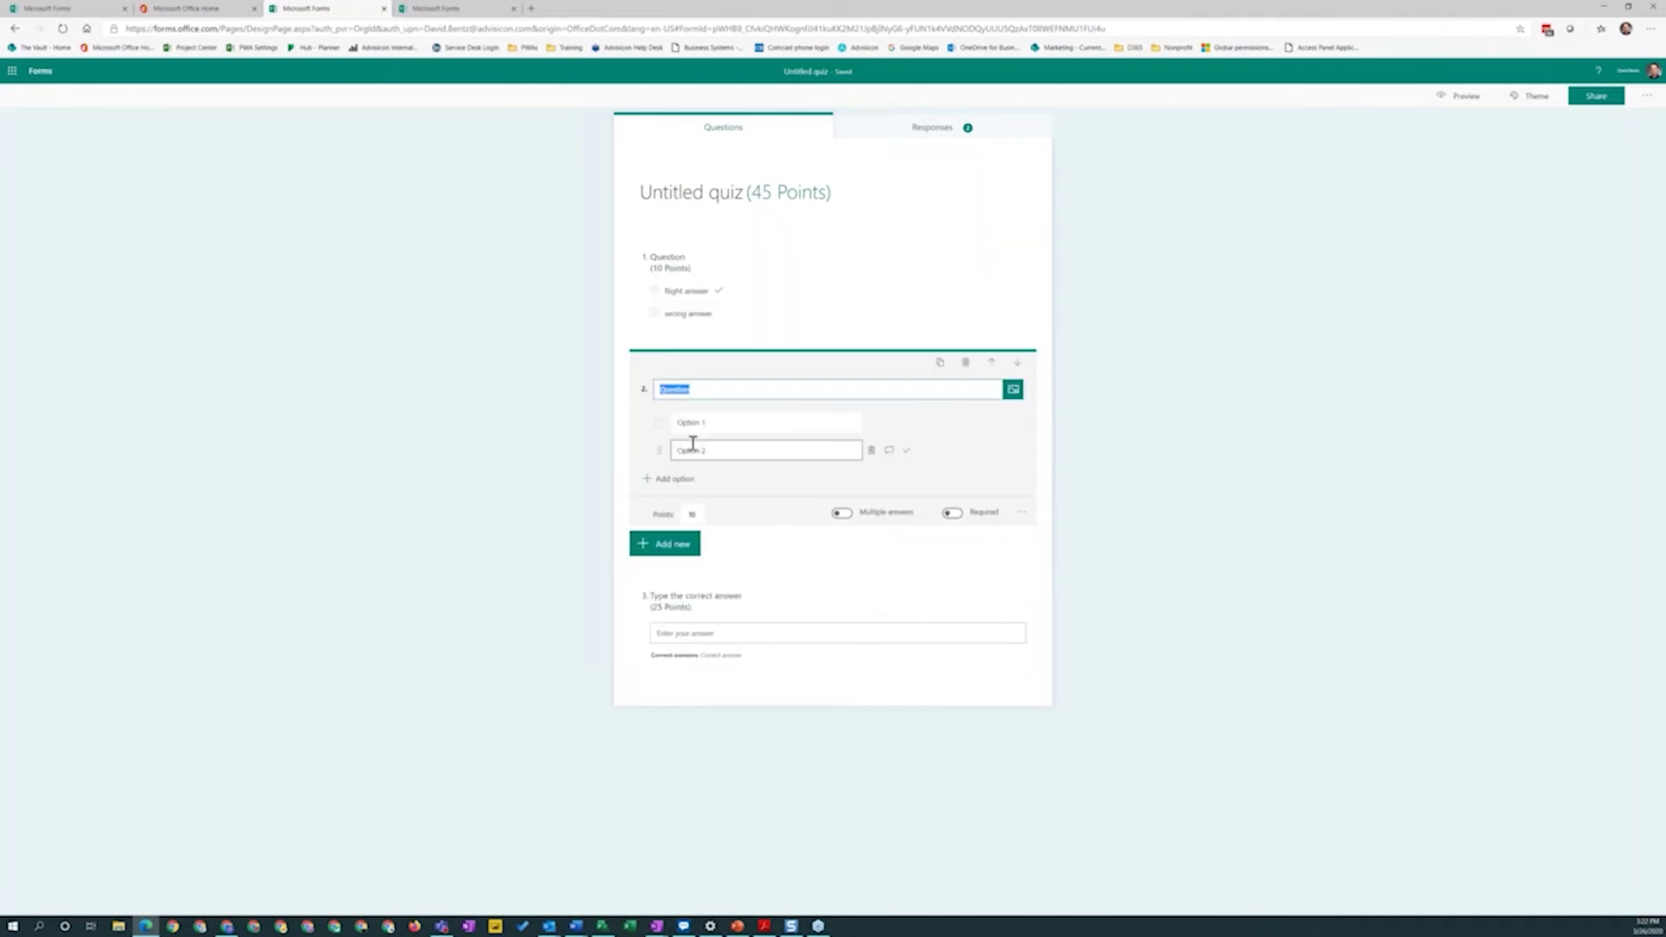
click(685, 492)
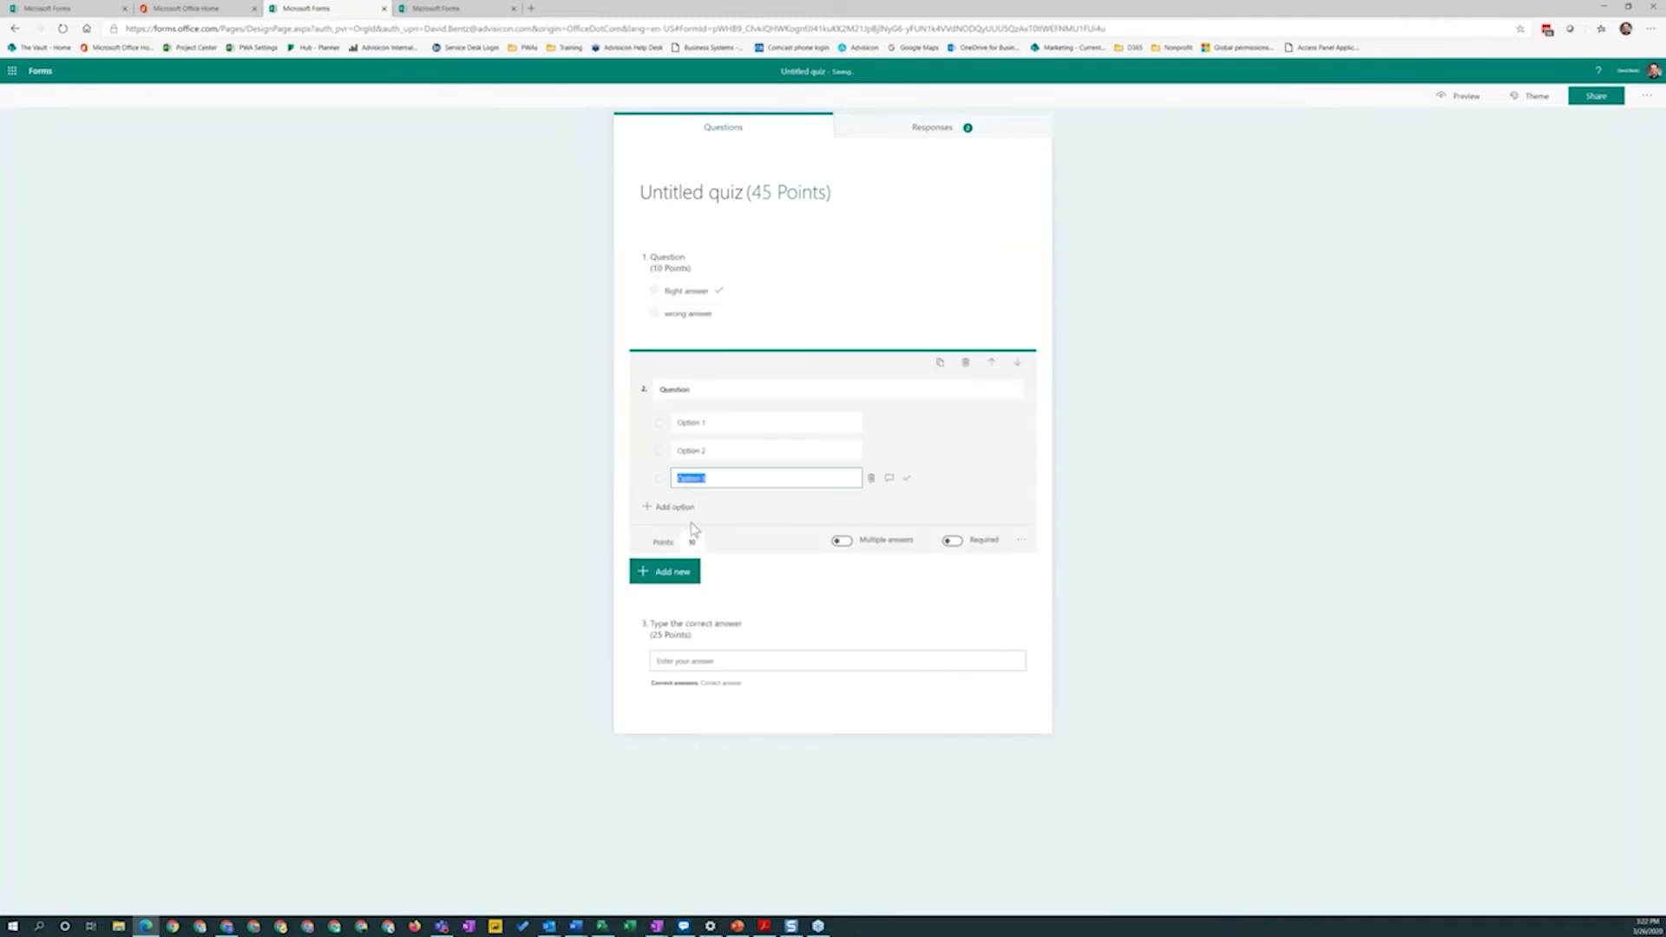
click(685, 510)
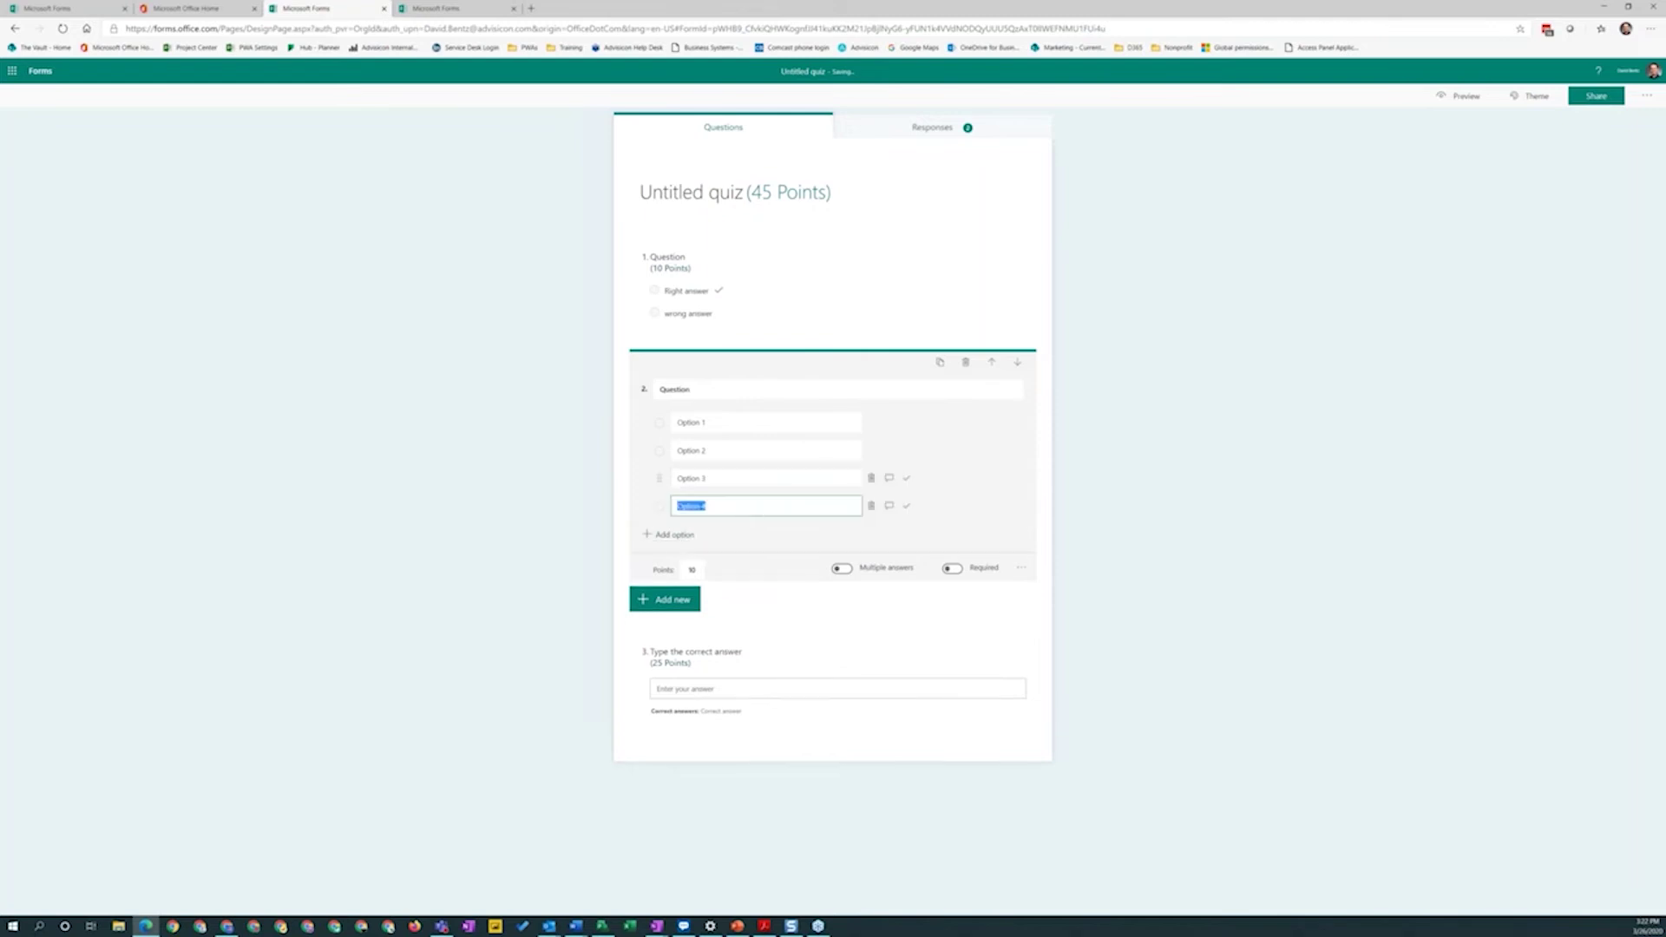
Mark Options 1, 3 and 4 correct with multiple answers and set 15 points.
click(905, 450)
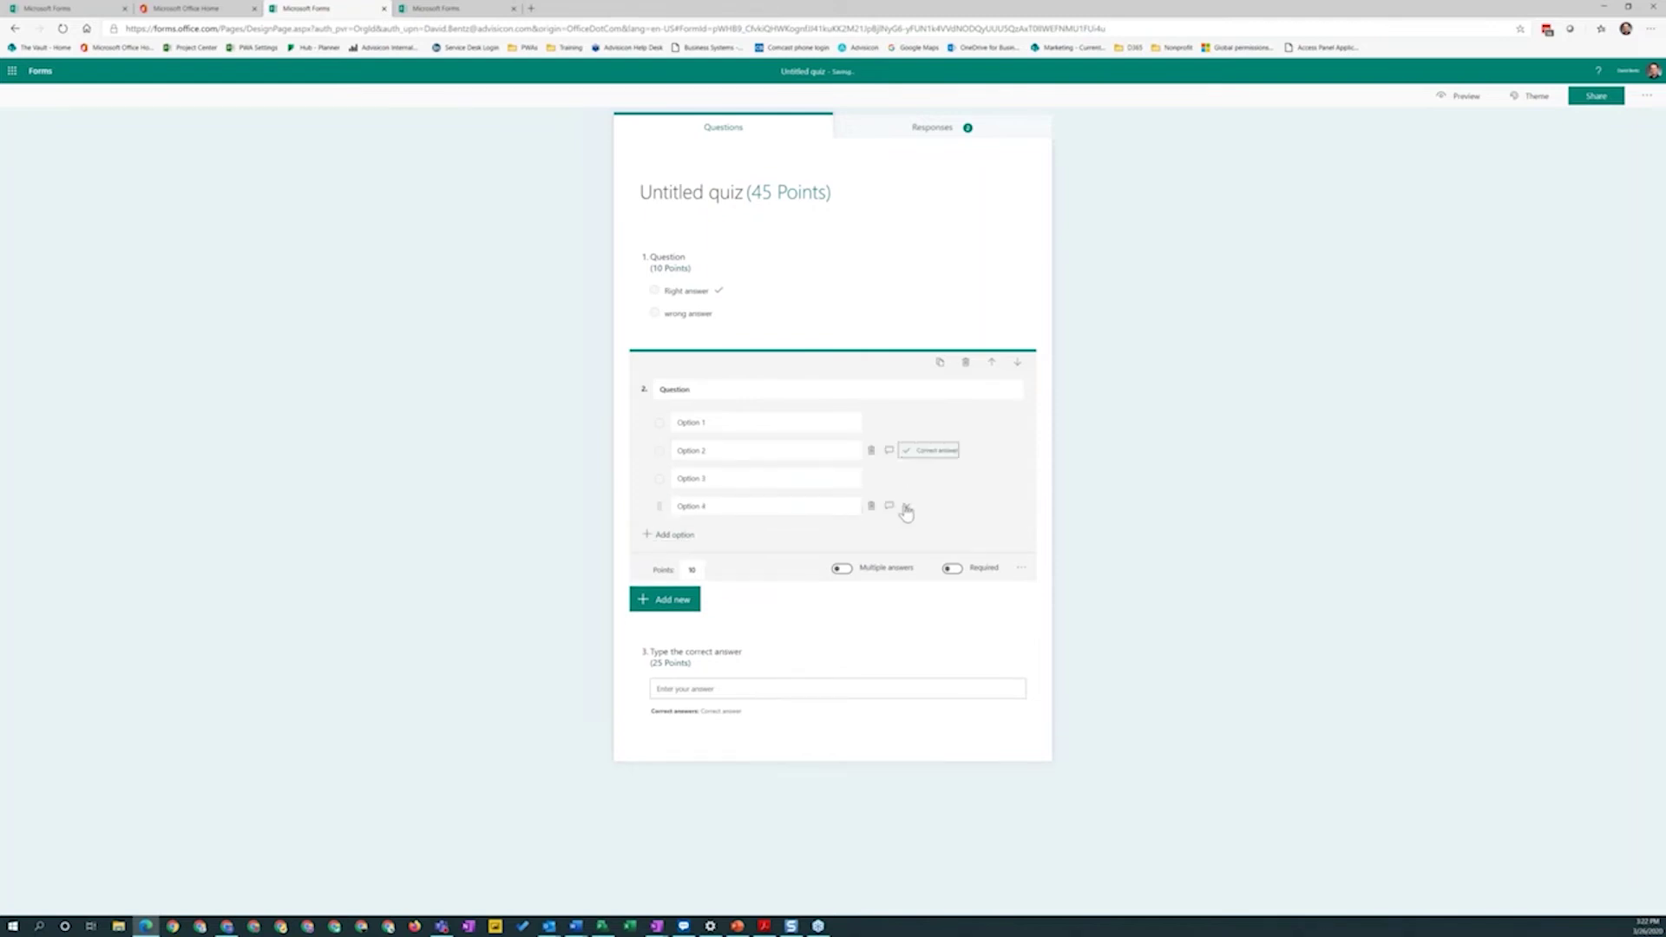
click(905, 510)
click(841, 570)
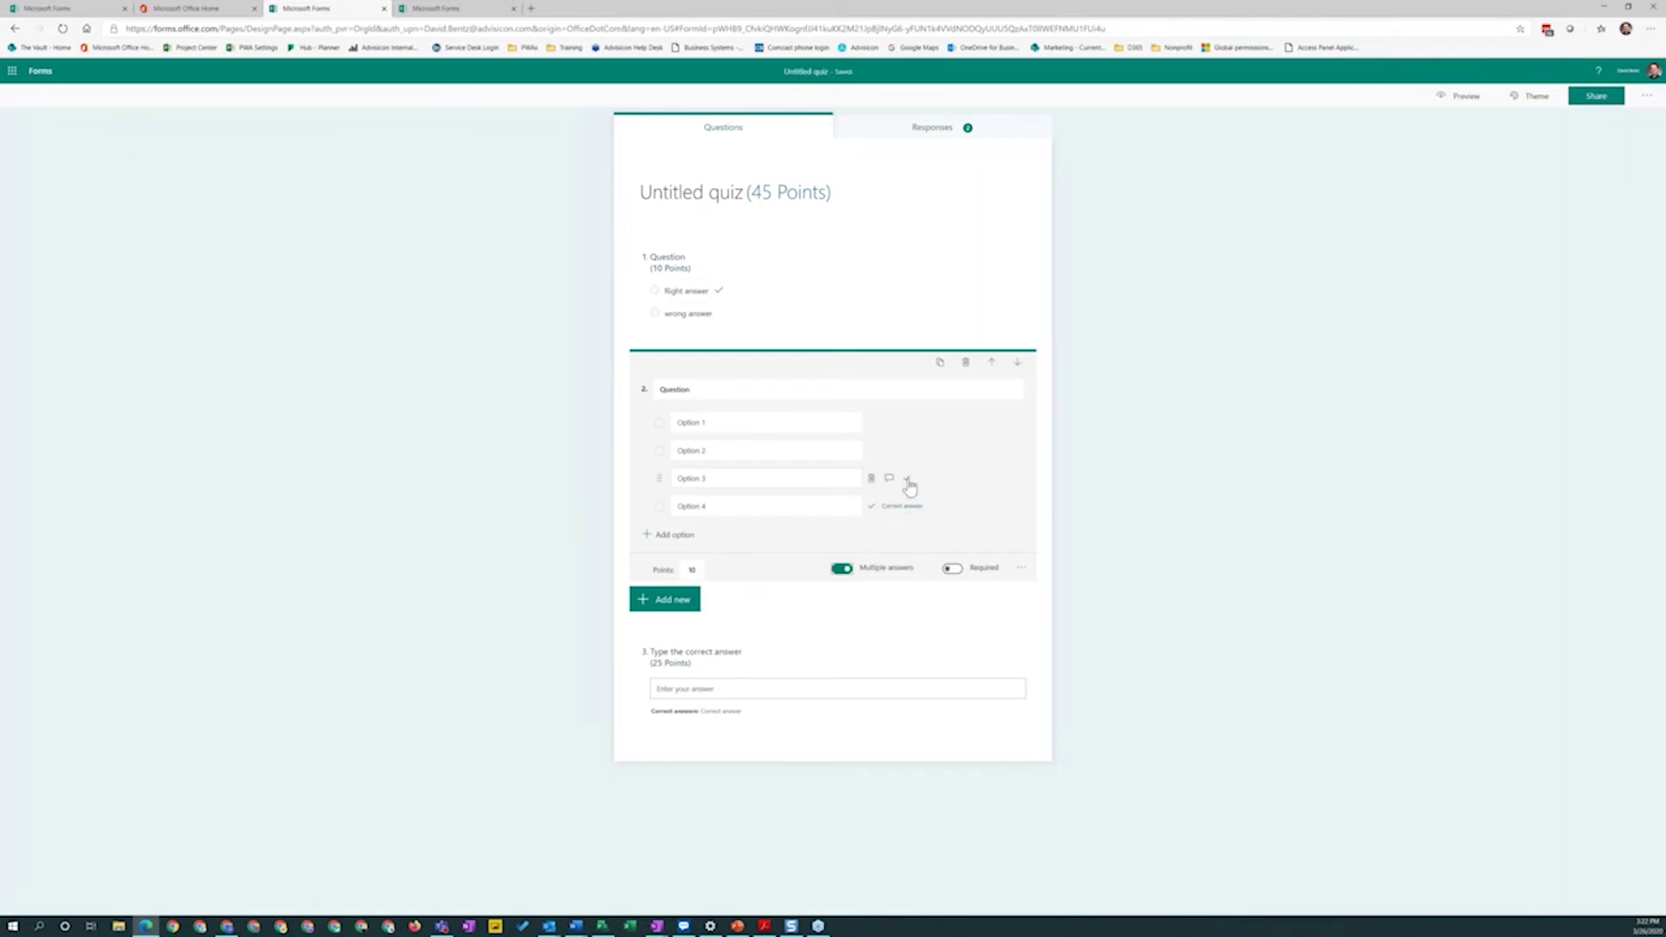
click(906, 478)
click(904, 427)
click(681, 571)
text(15)
click(814, 620)
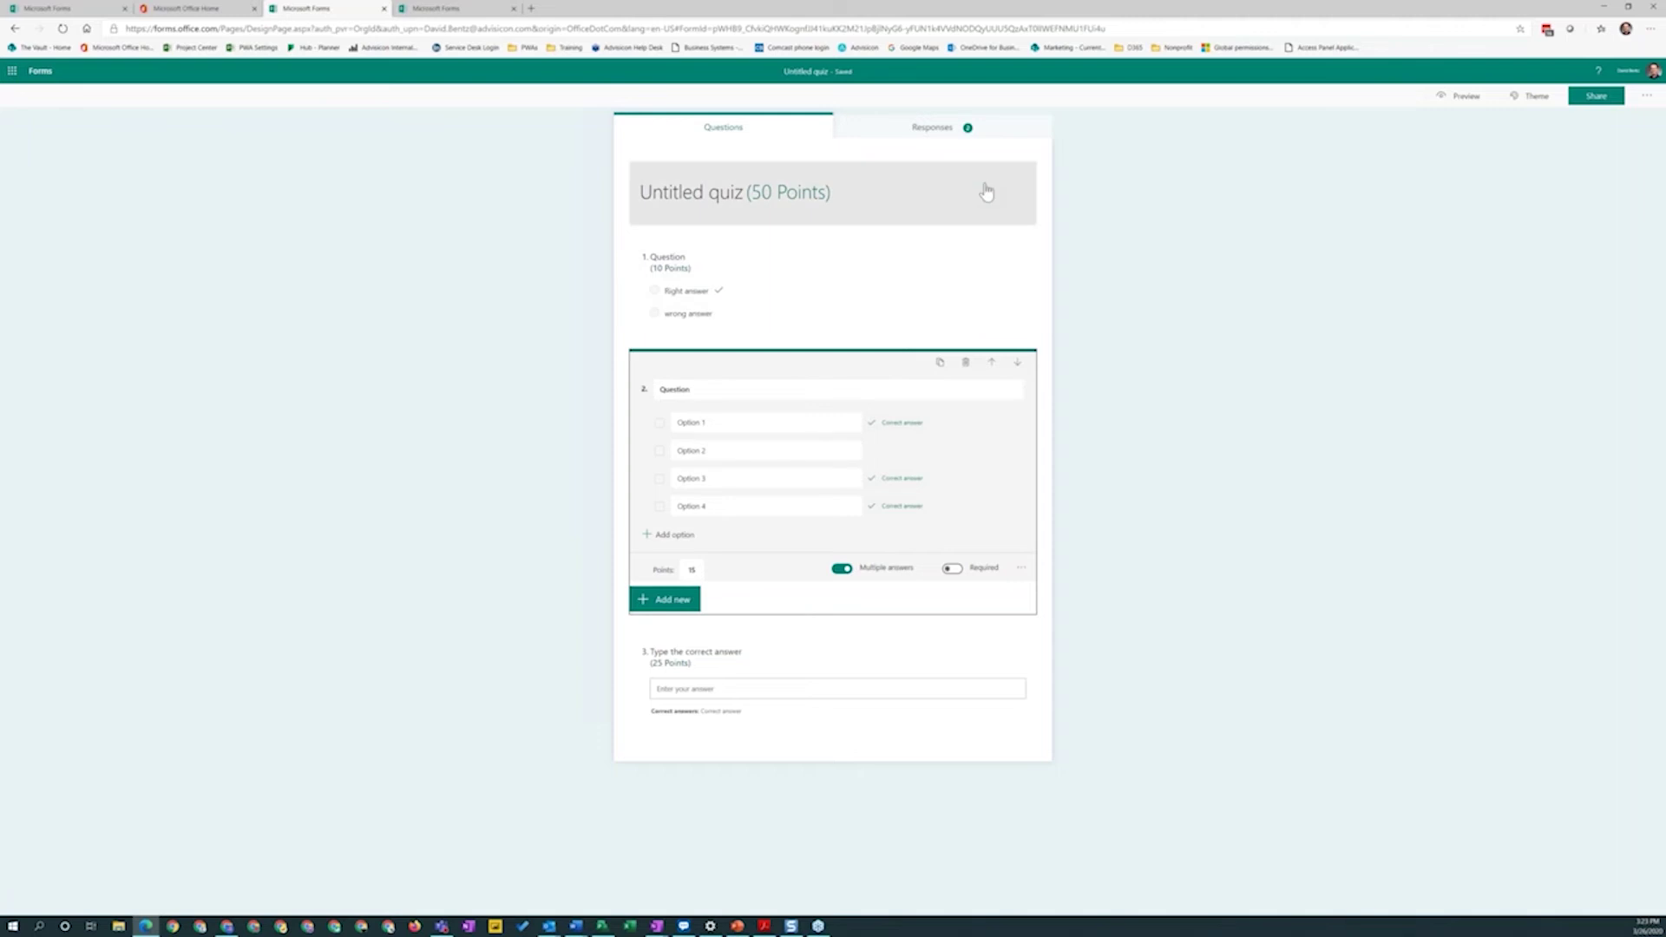
Preview the quiz, answer Right answer, Options 1 and 2, and 'corr', submit, and view results.
click(1475, 104)
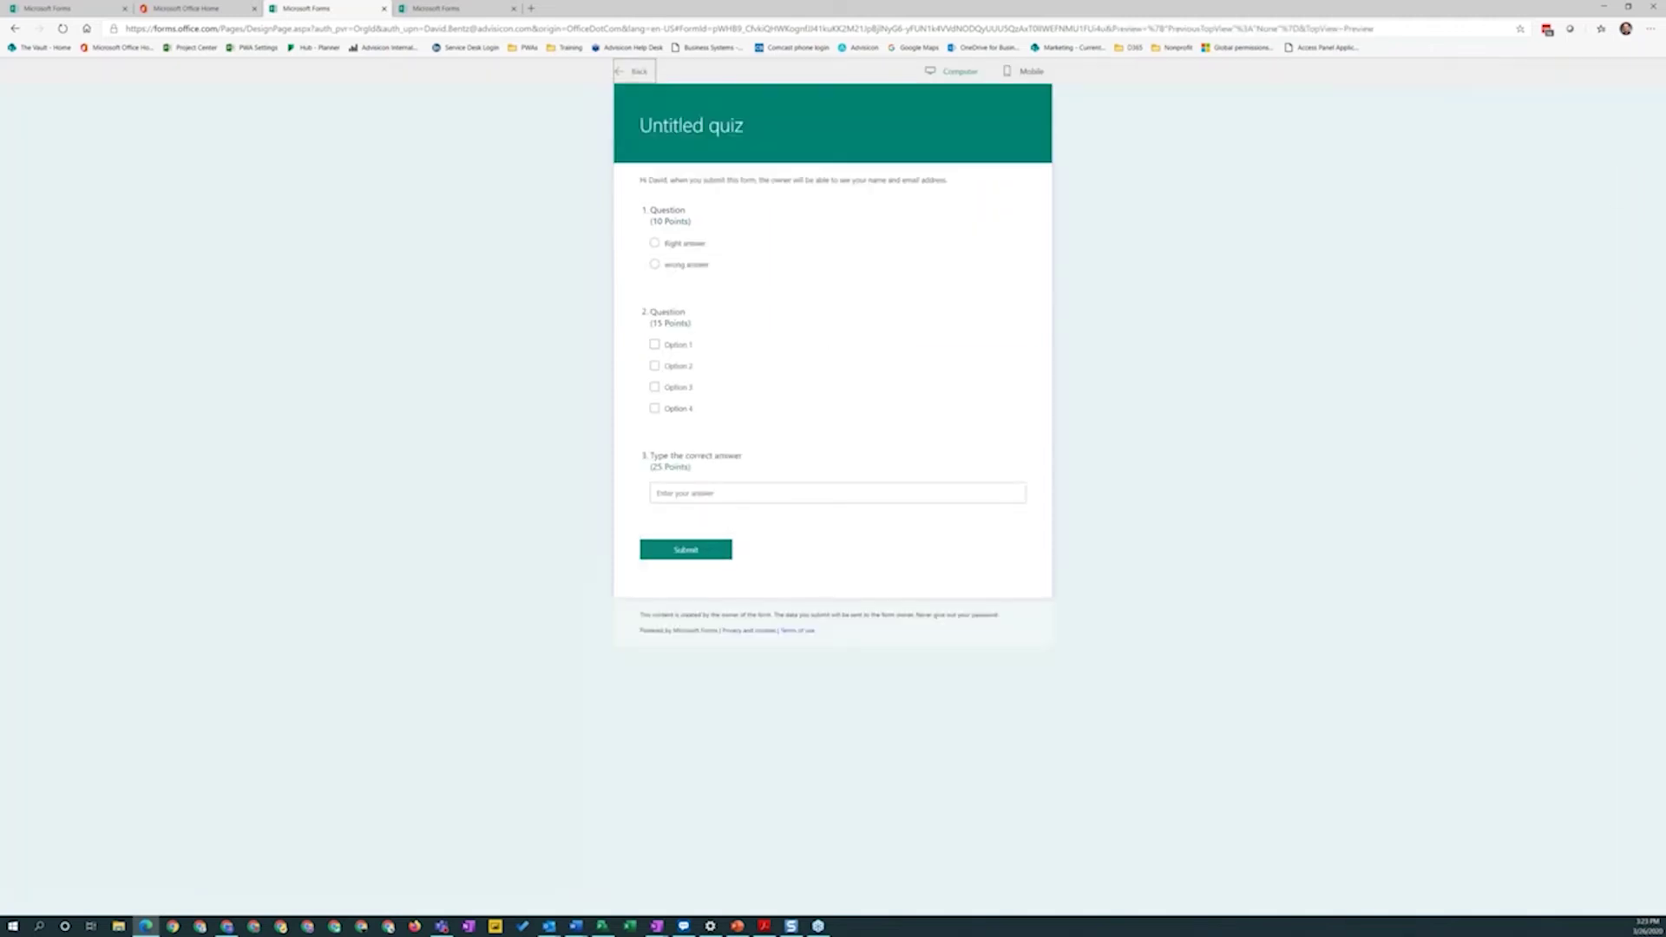
click(655, 243)
click(655, 344)
click(656, 366)
click(781, 490)
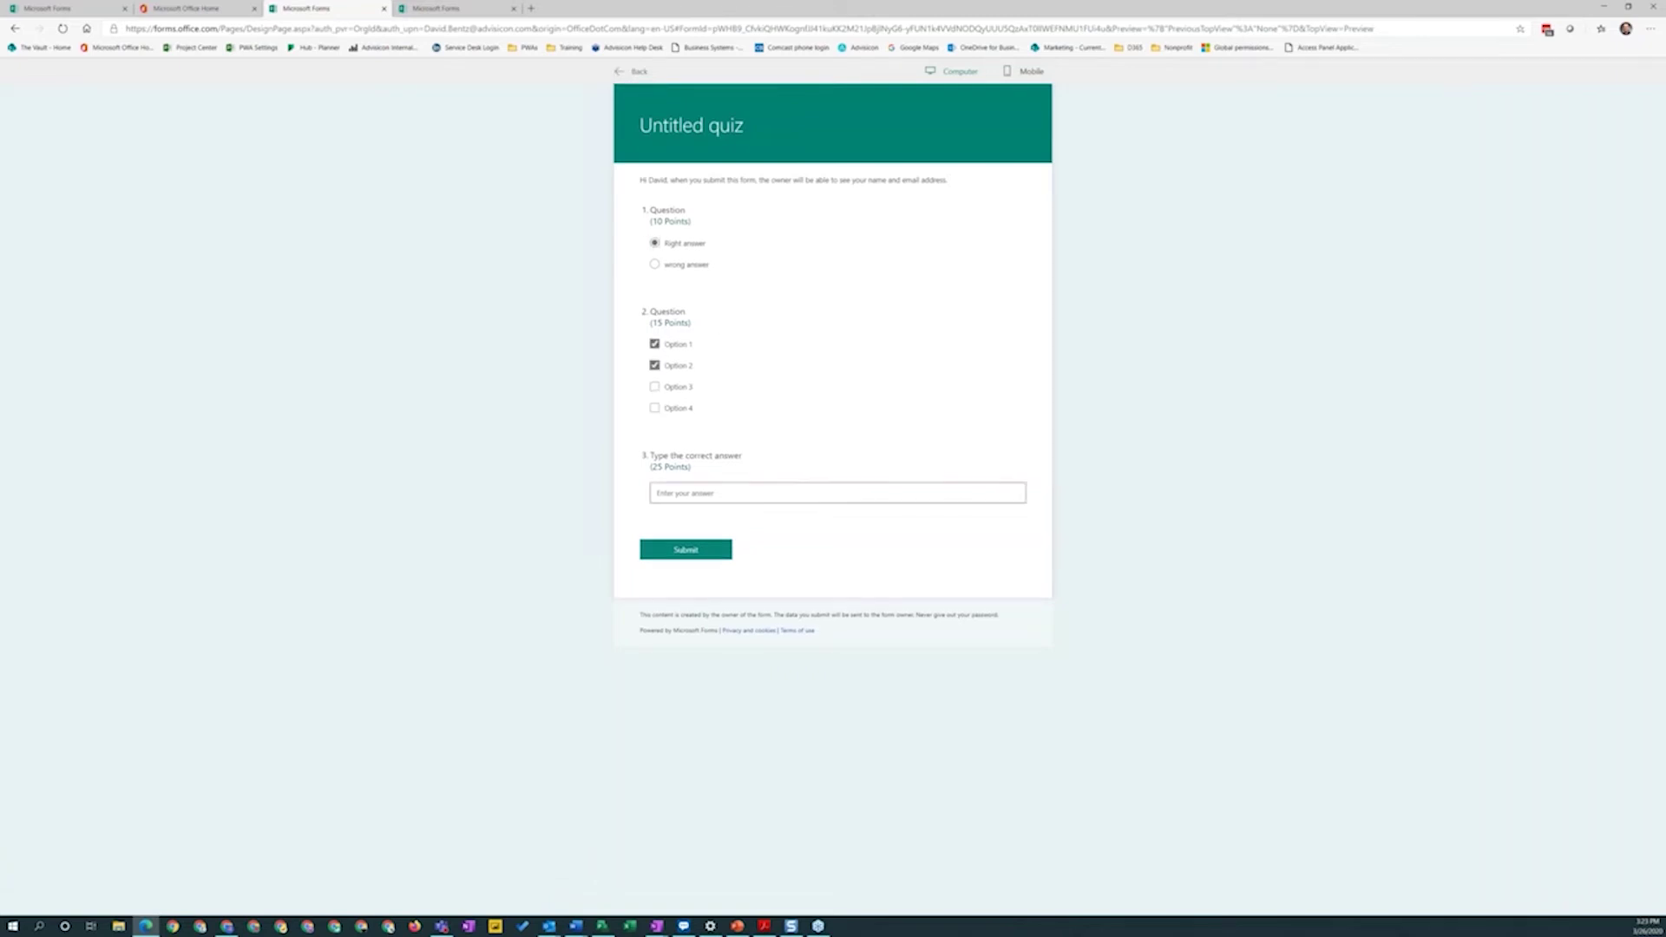
text(correct answer)
click(686, 549)
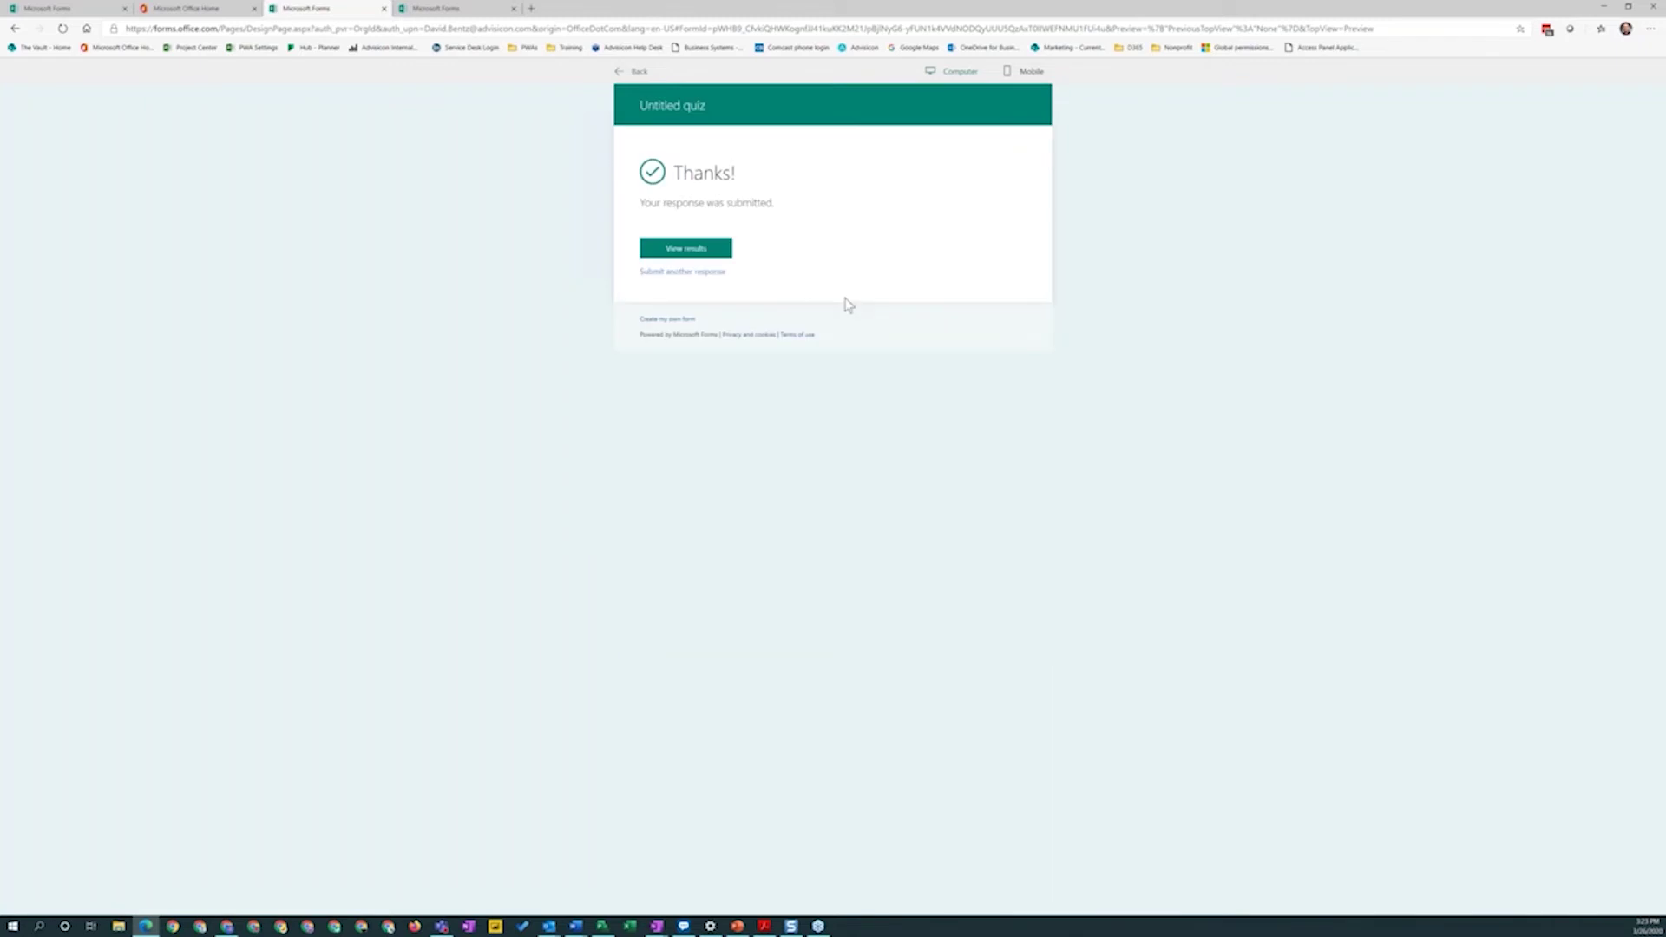
click(725, 247)
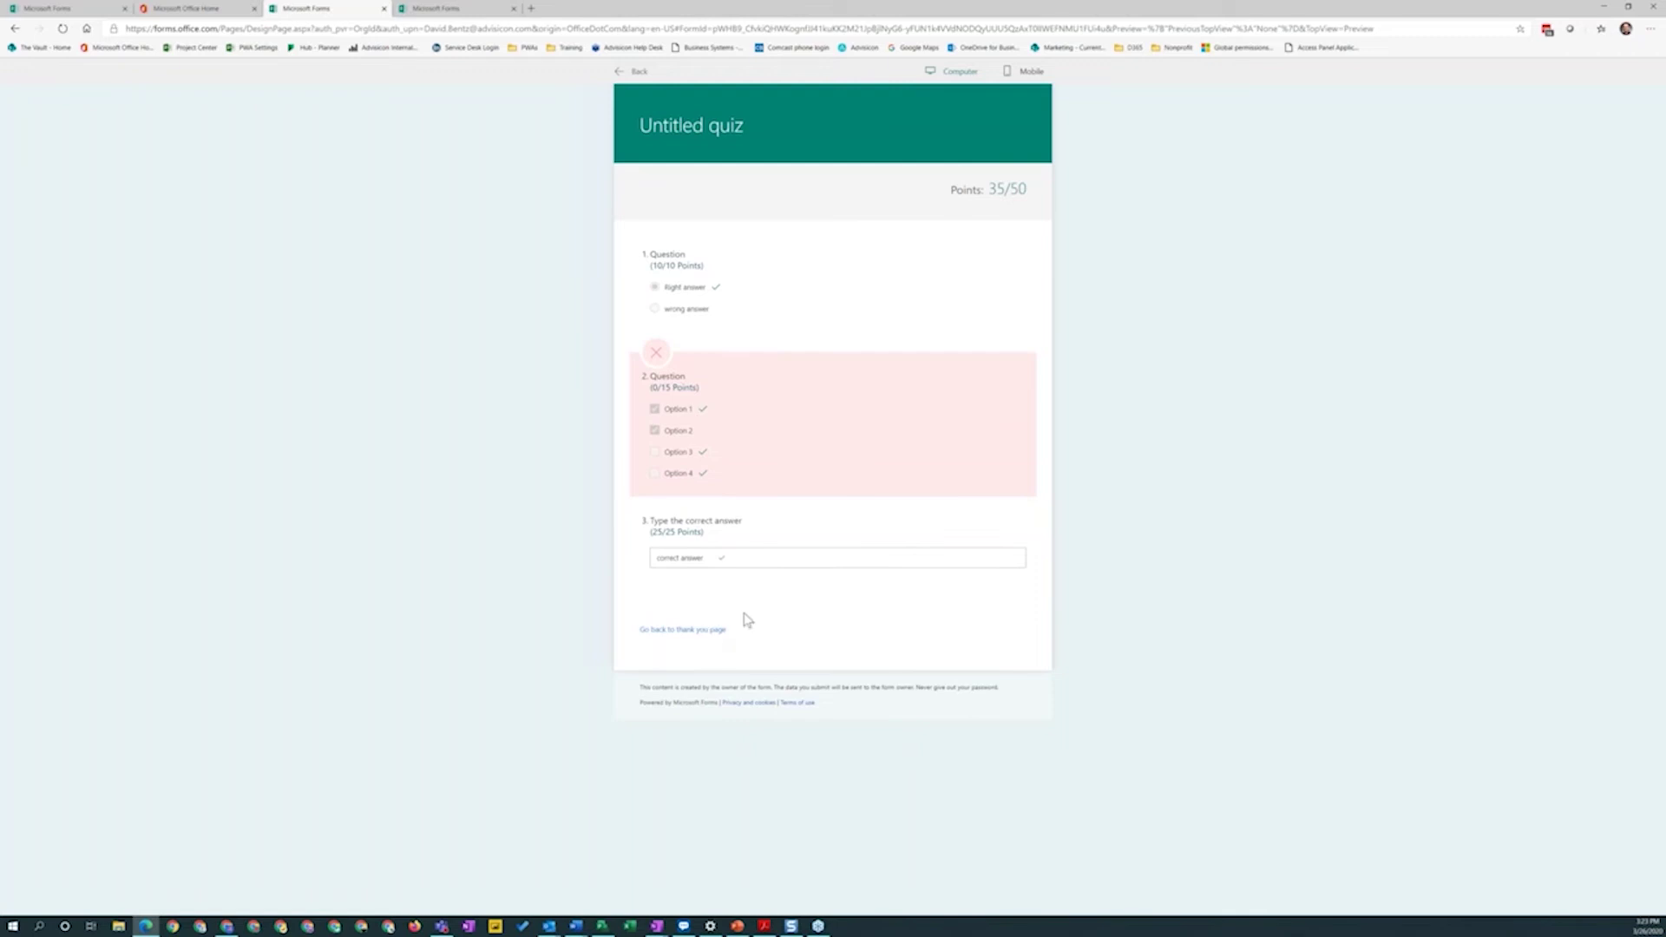
Go from the preview to My forms and open Advisicon Class Evaluation's Responses tab.
click(639, 75)
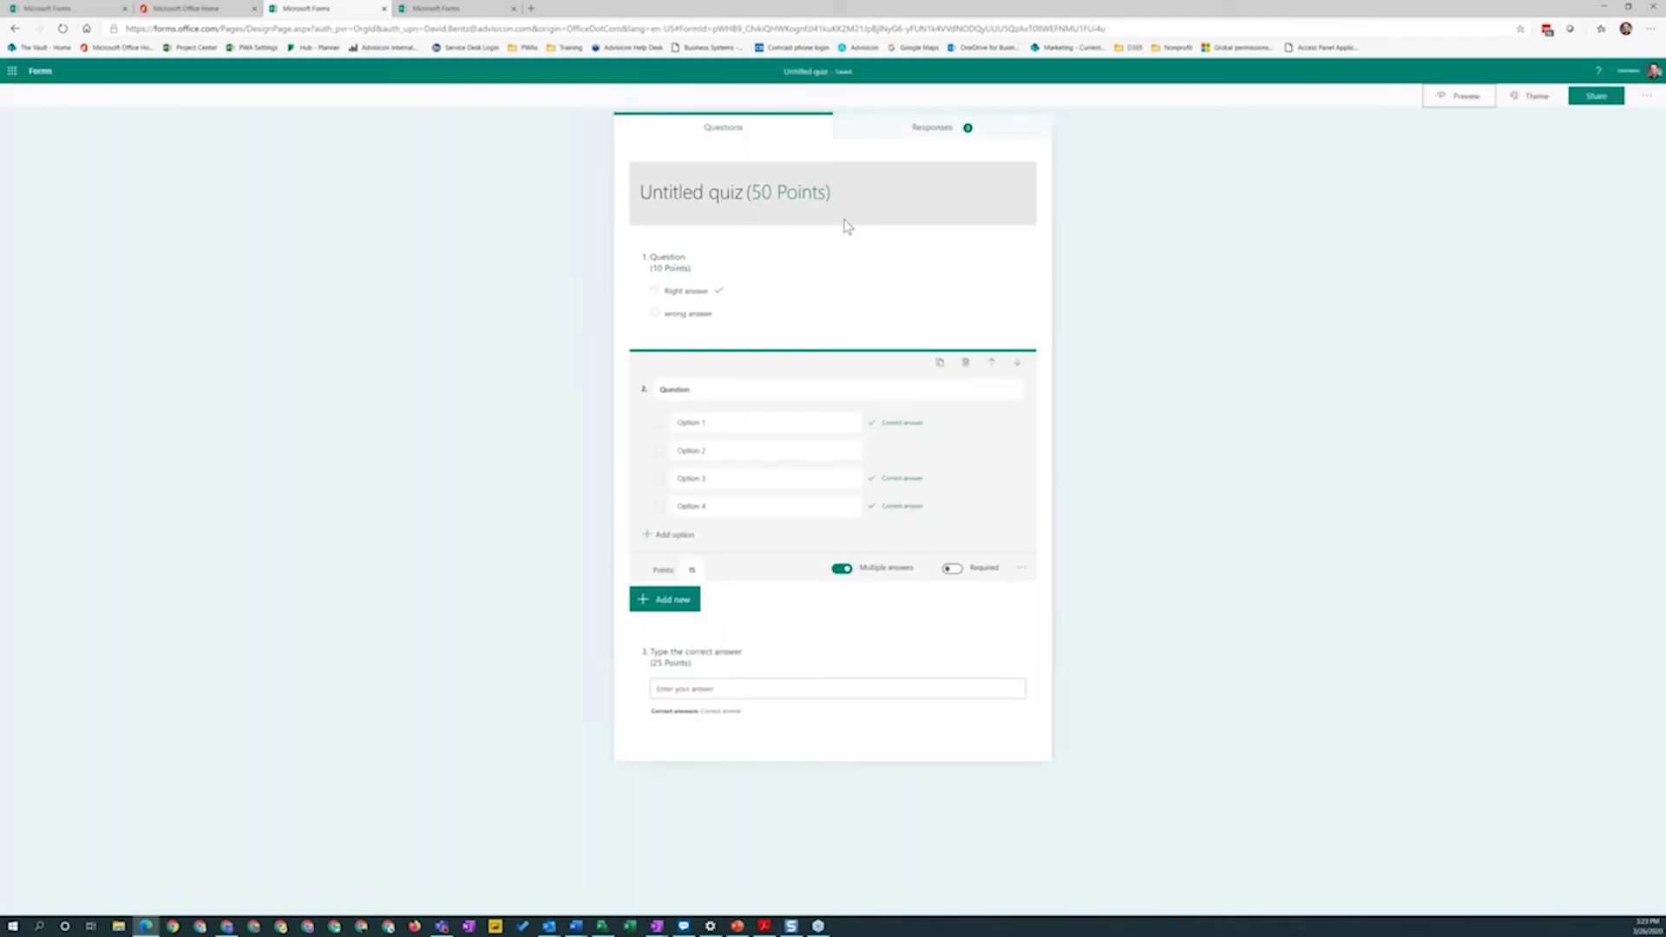
click(49, 76)
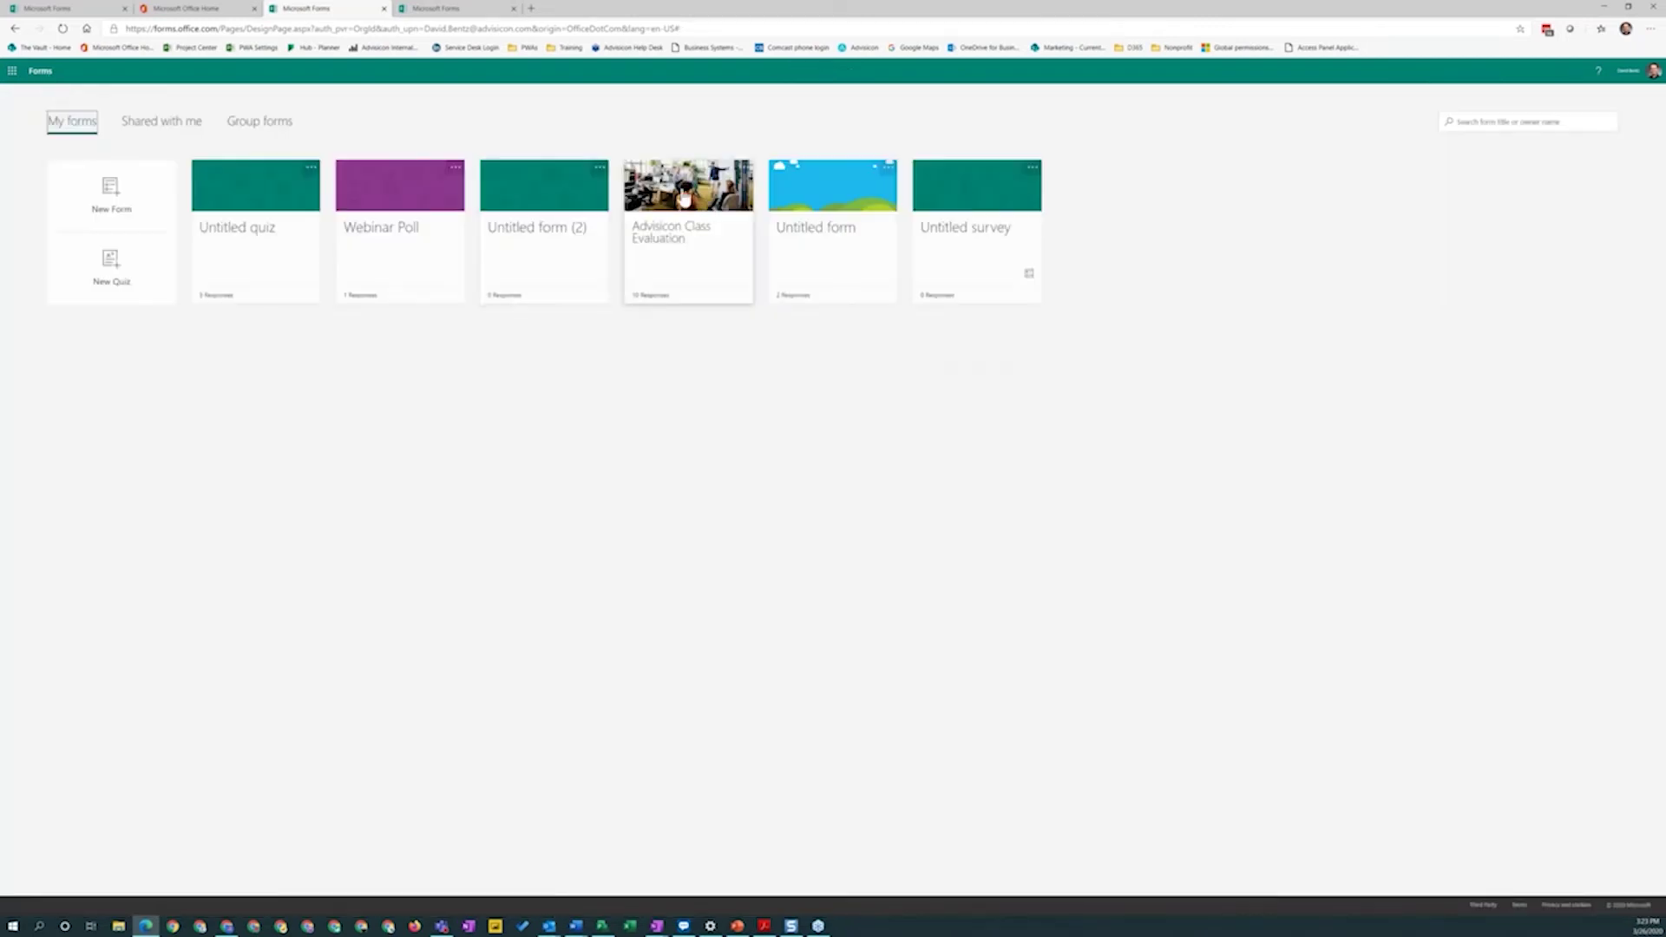
click(701, 252)
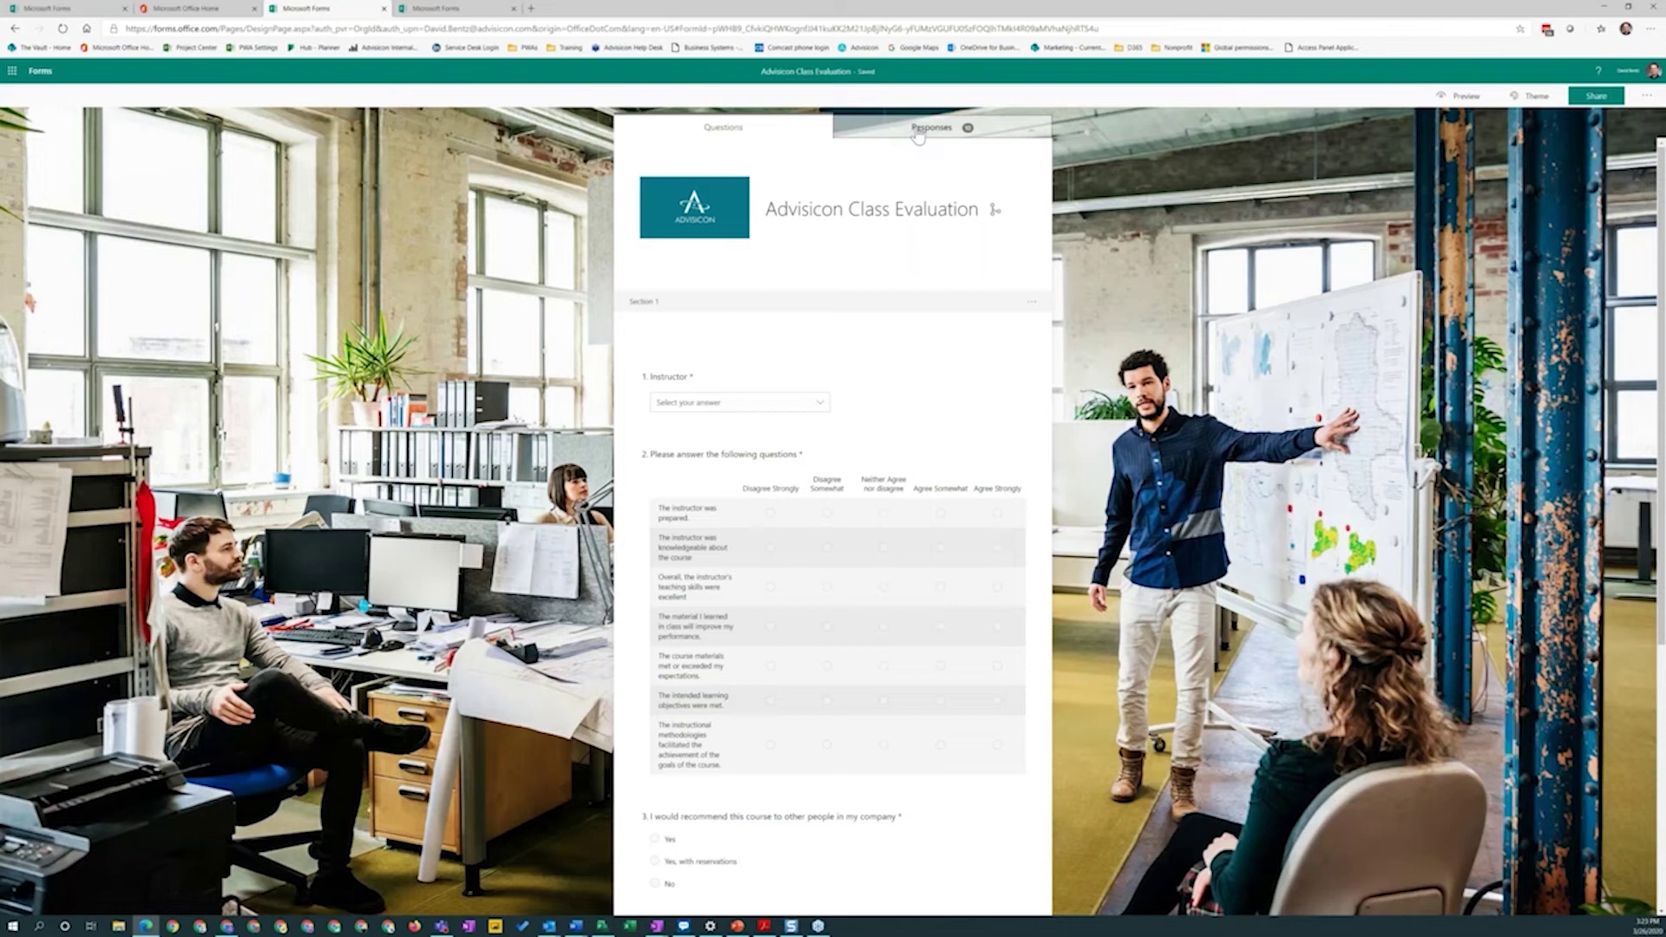
click(918, 136)
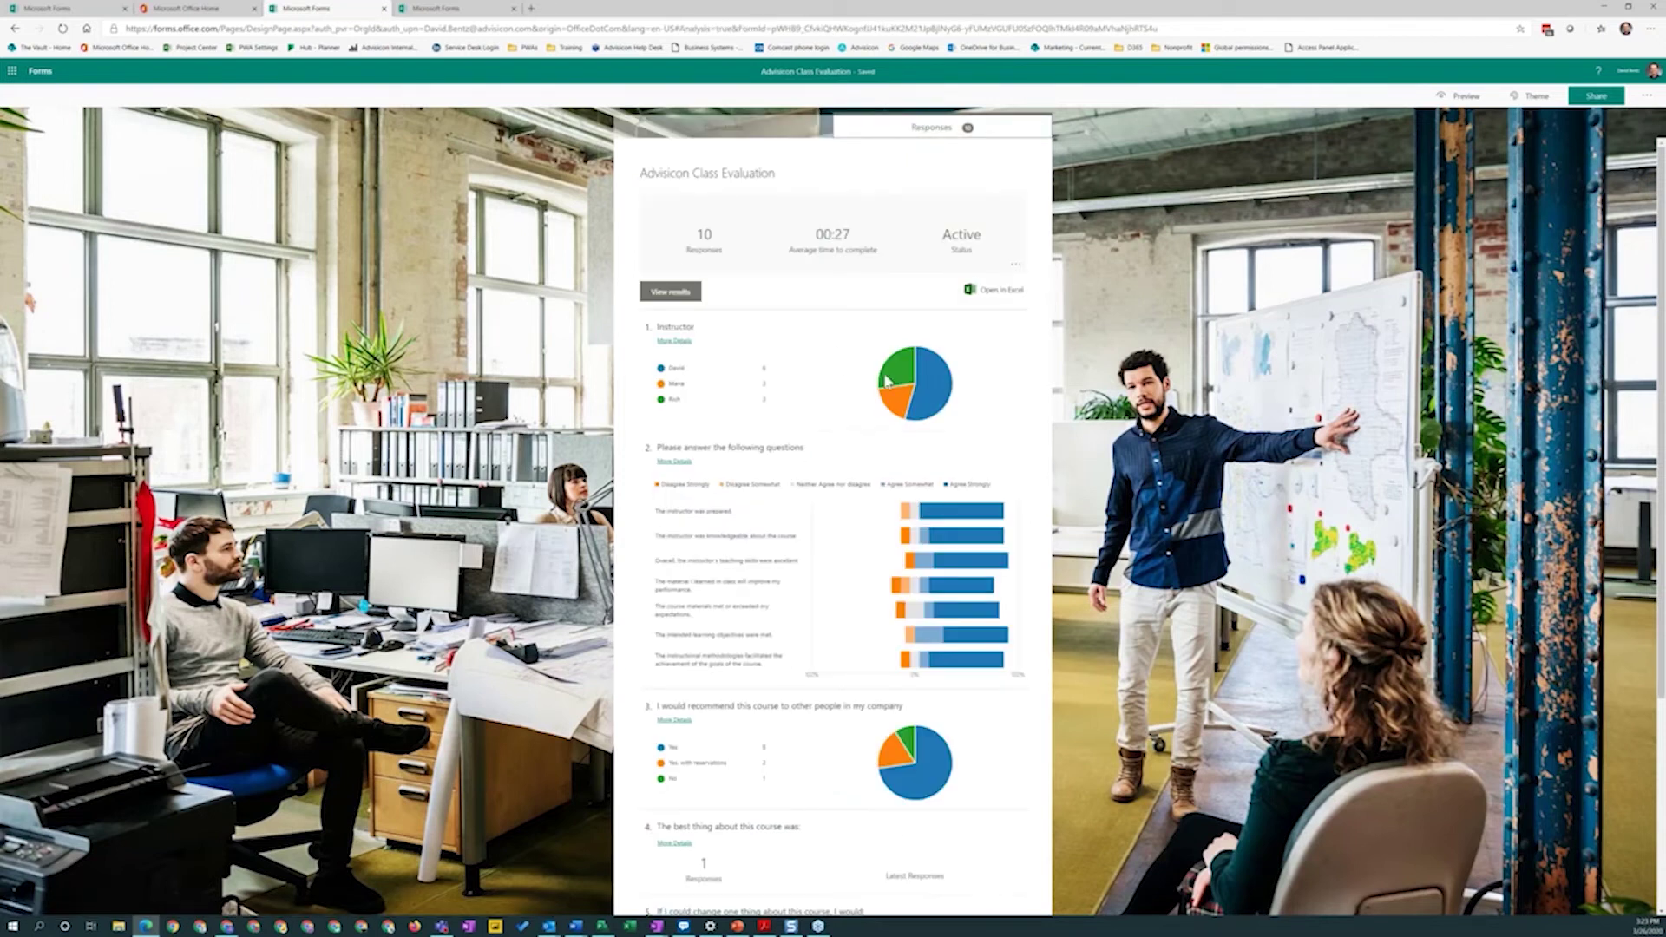
Scroll through the response charts and examine question 7's promoters, passives and detractors breakdown.
mouse_move(685, 371)
scroll(776, 346, down, 3)
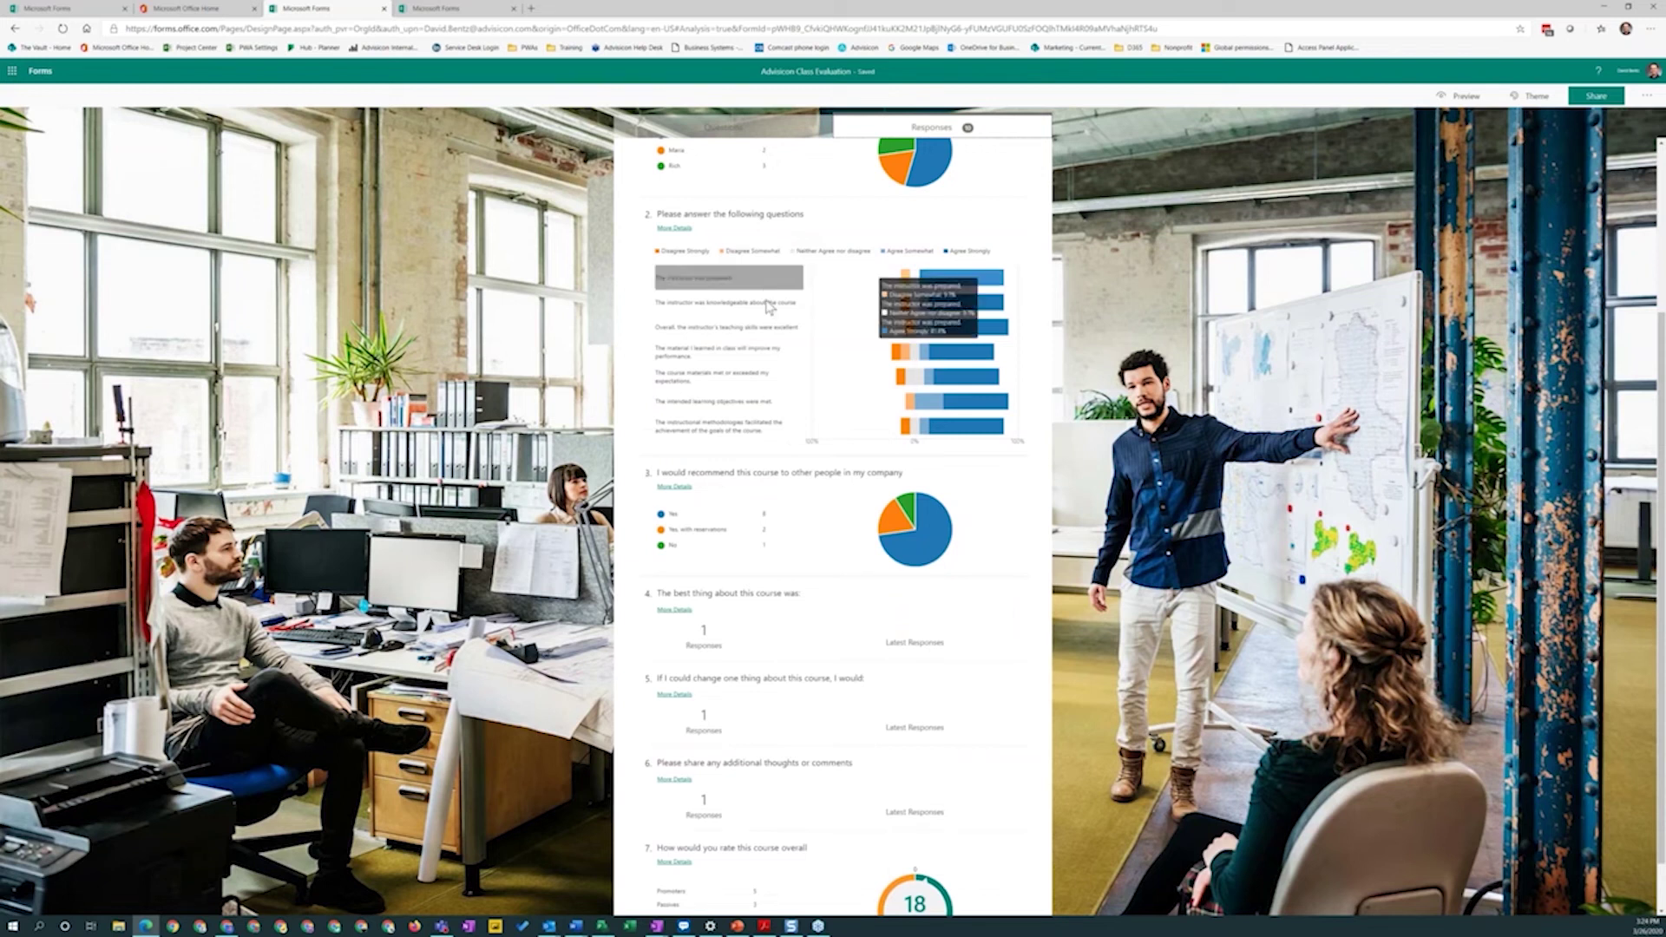
mouse_move(768, 327)
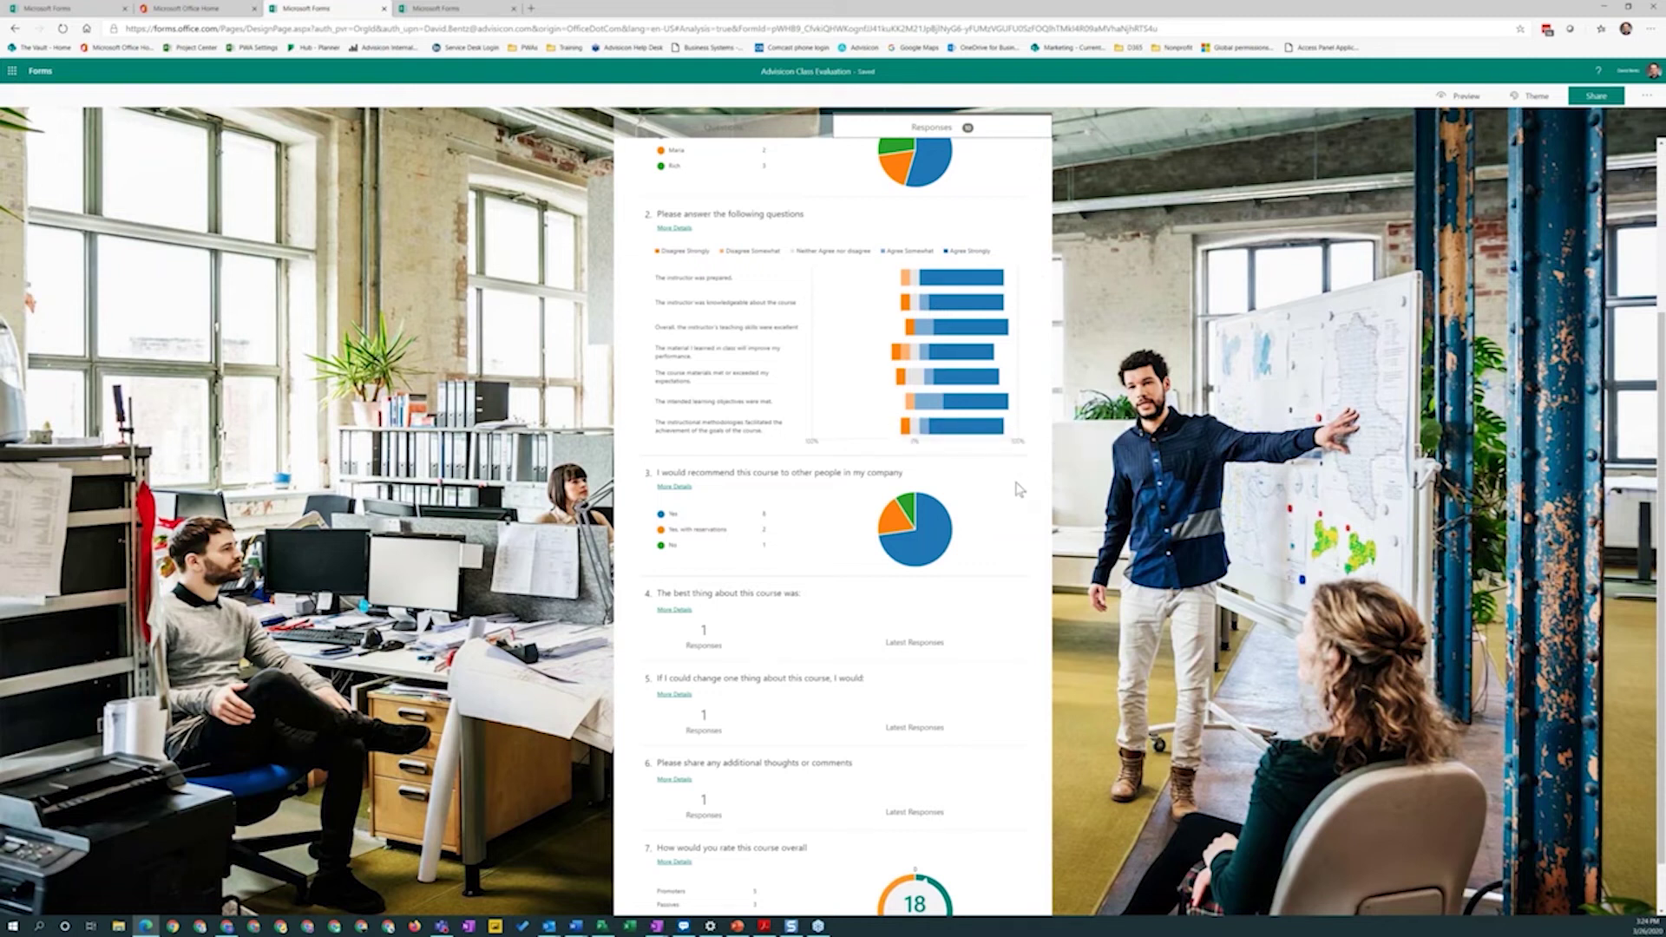
scroll(1019, 490, down, 1)
scroll(813, 424, down, 2)
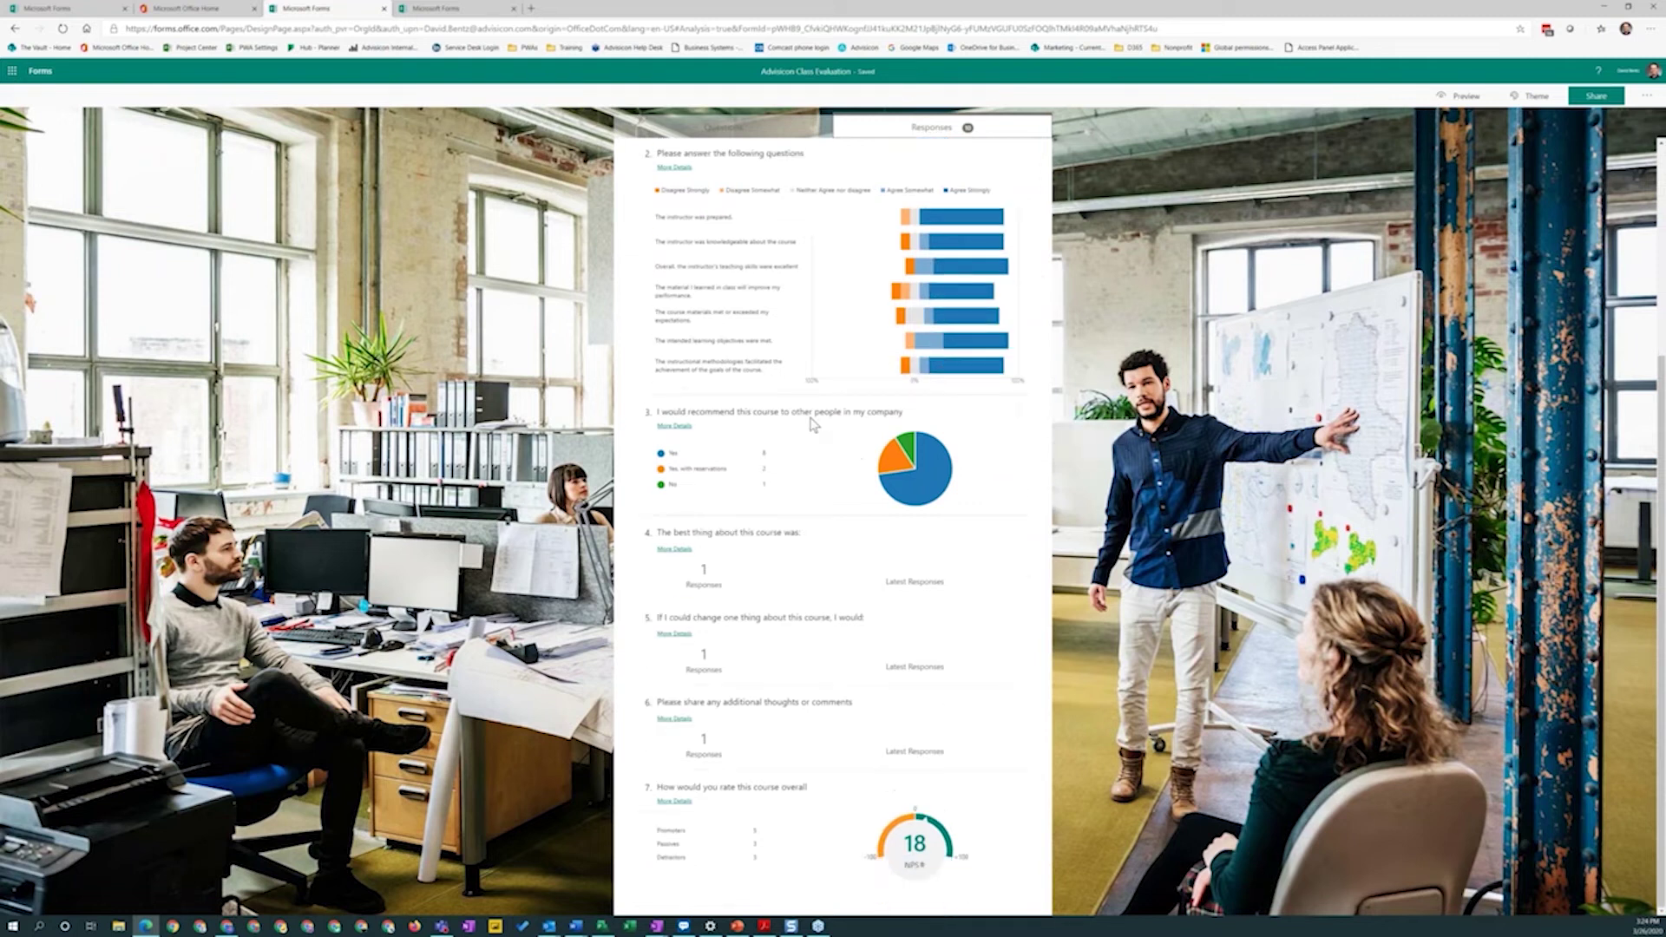
click(682, 837)
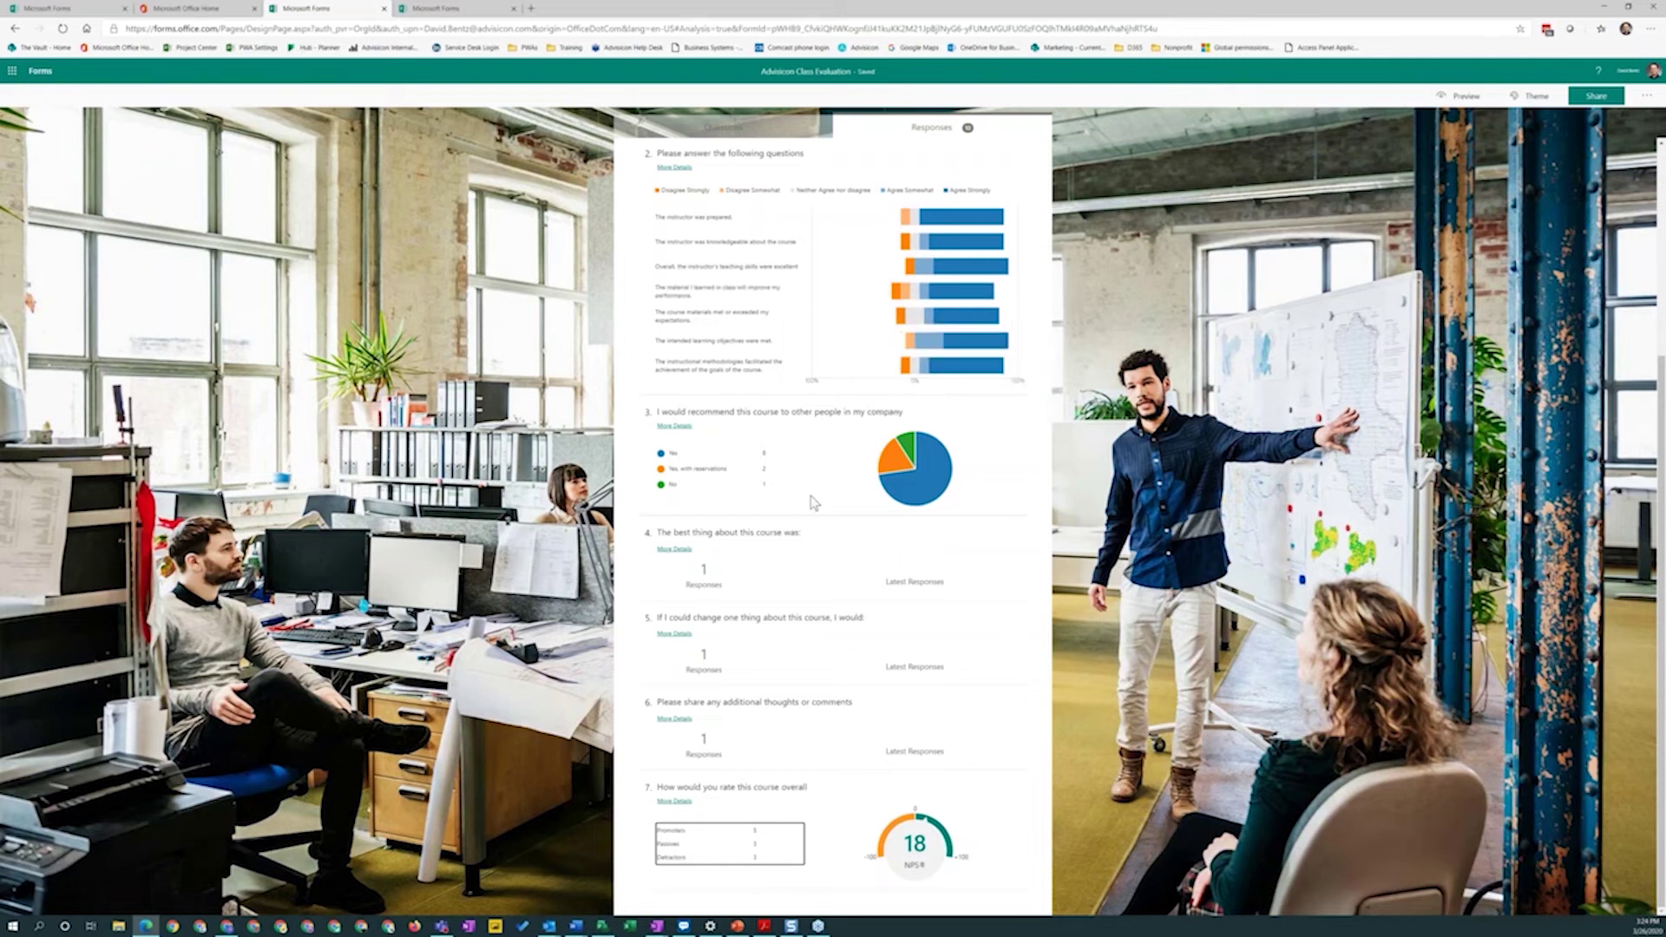
scroll(814, 502, up, 4)
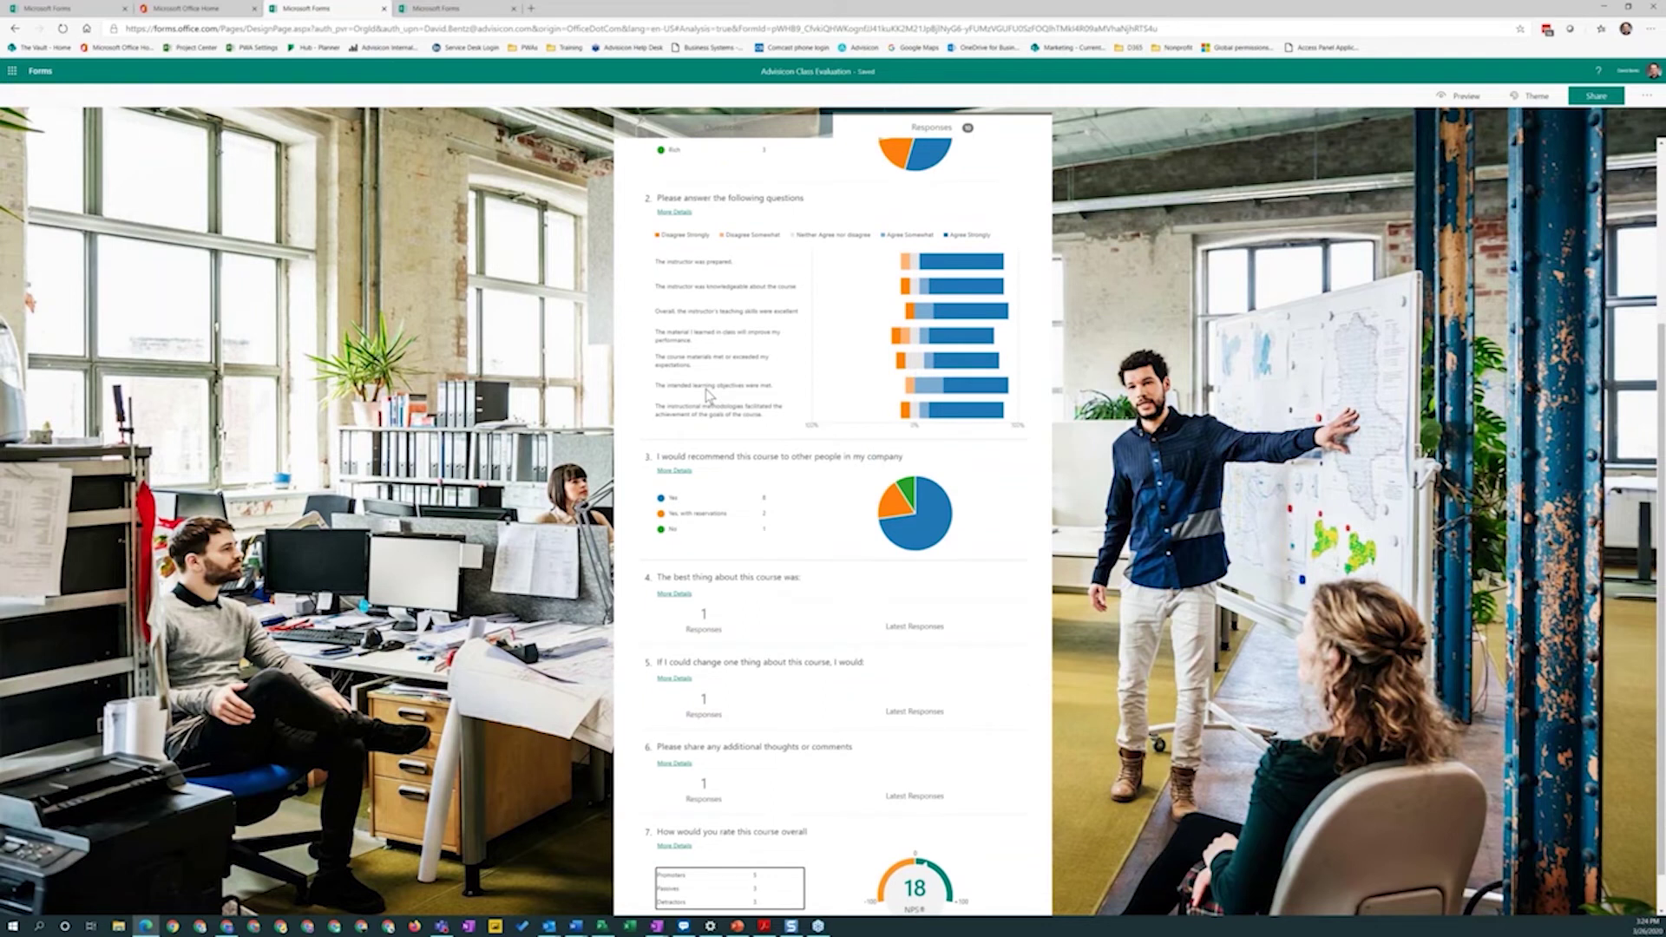
scroll(833, 512, down, 3)
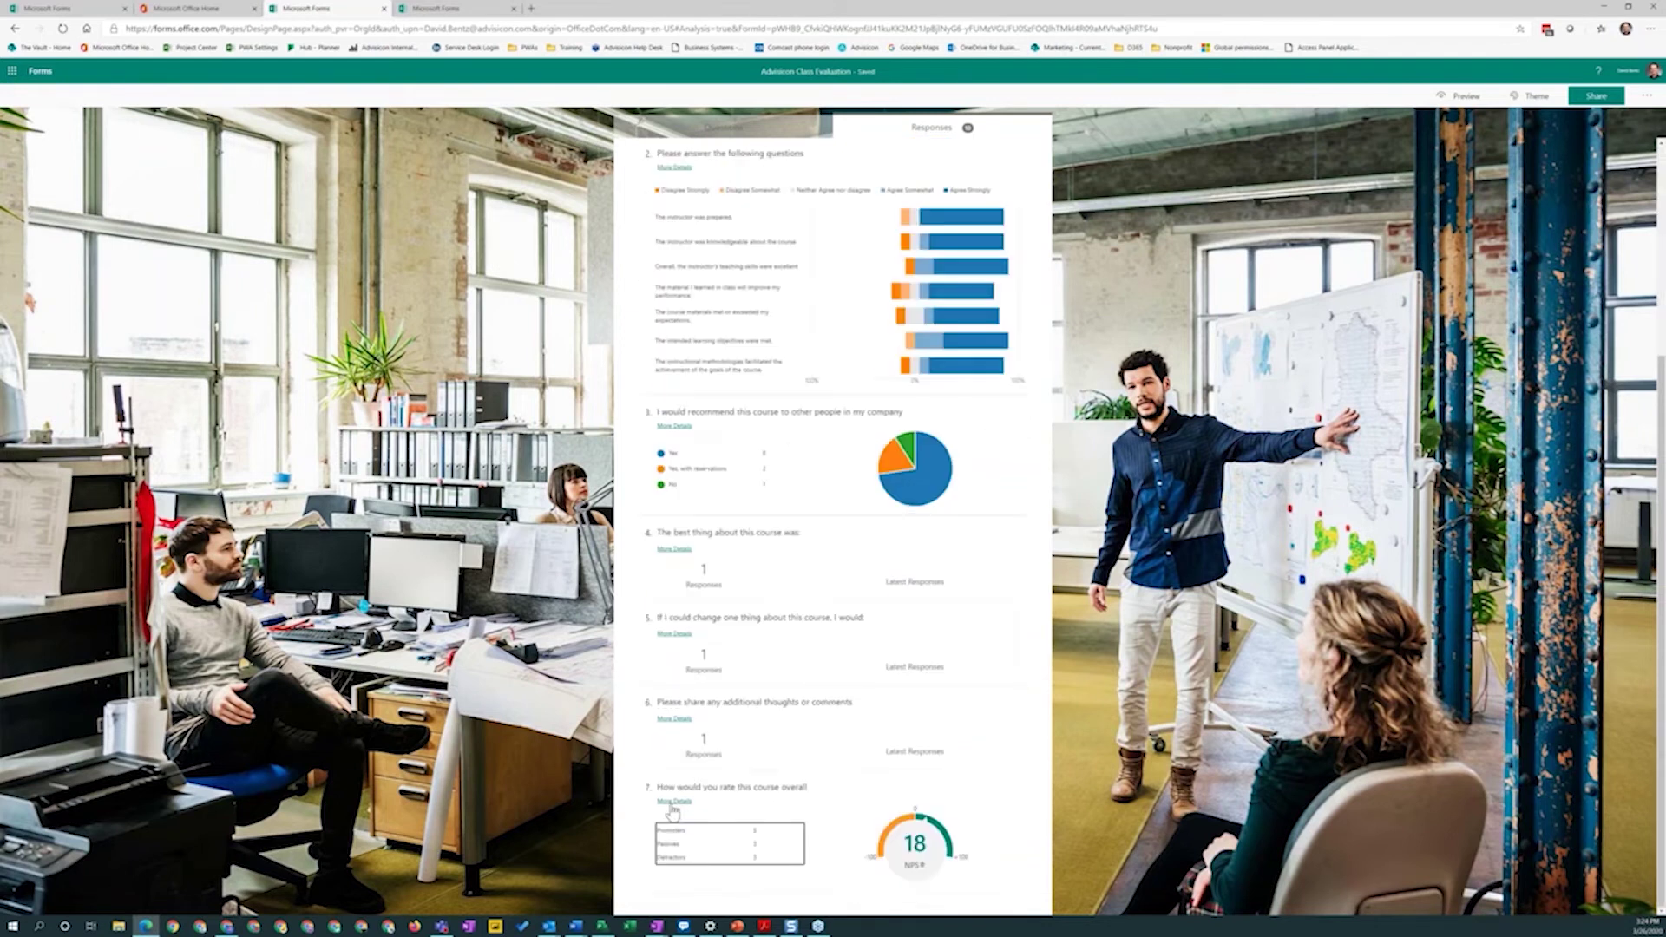
Open and close the per-respondent details for question 7 and the recommendation question.
click(675, 801)
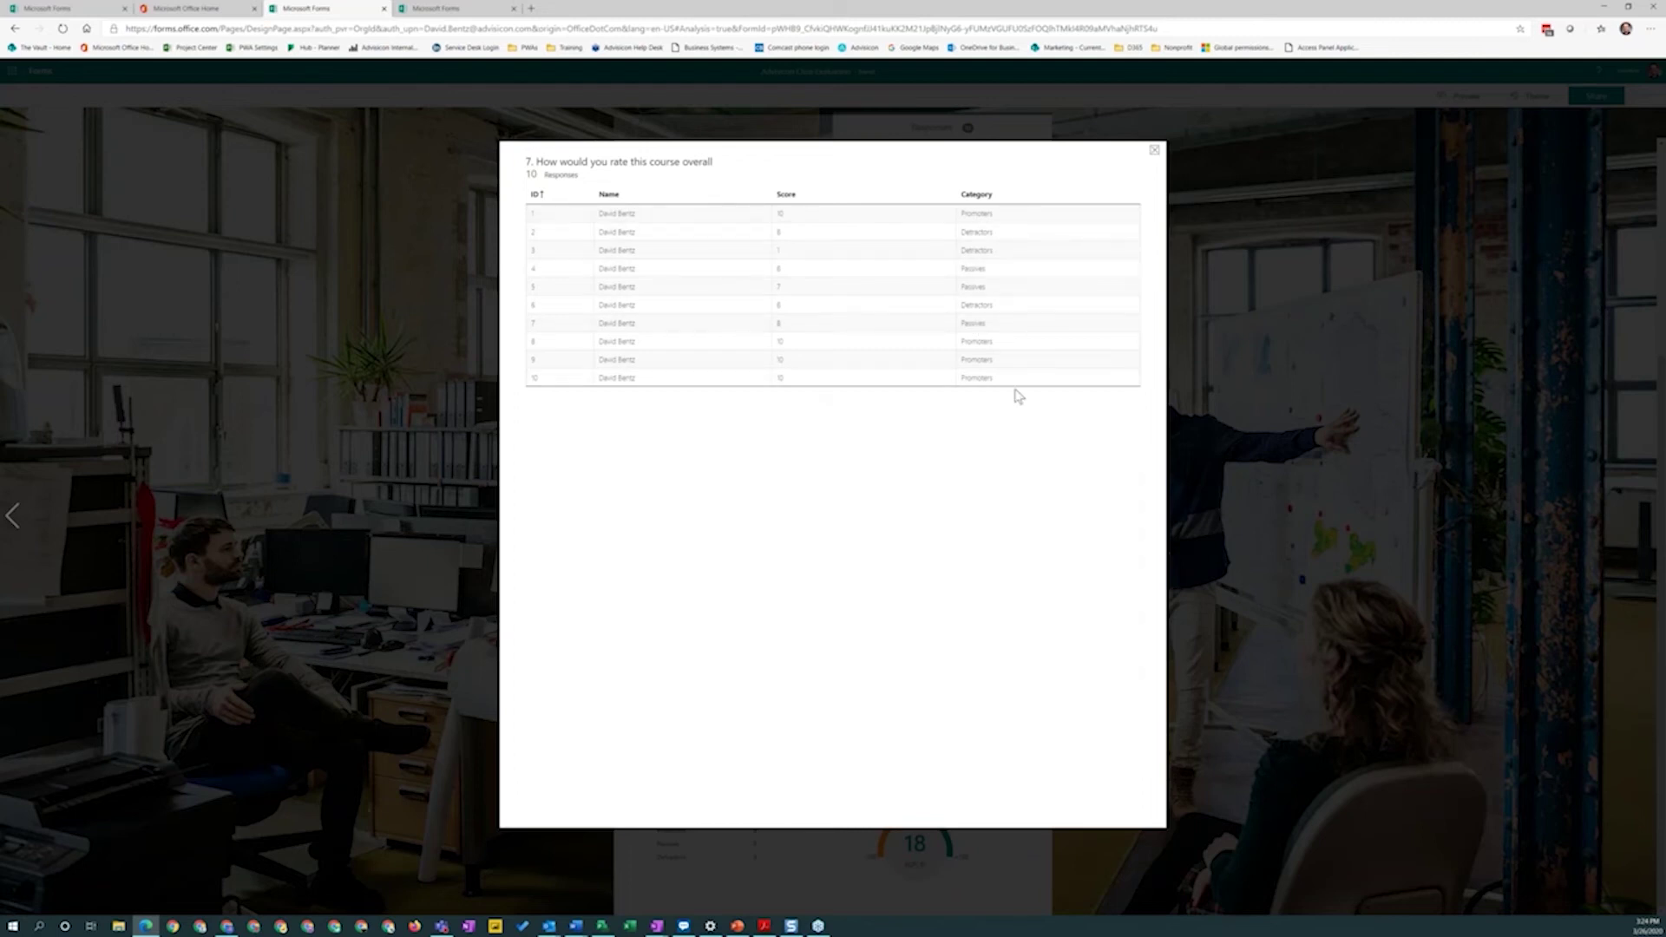
click(1154, 152)
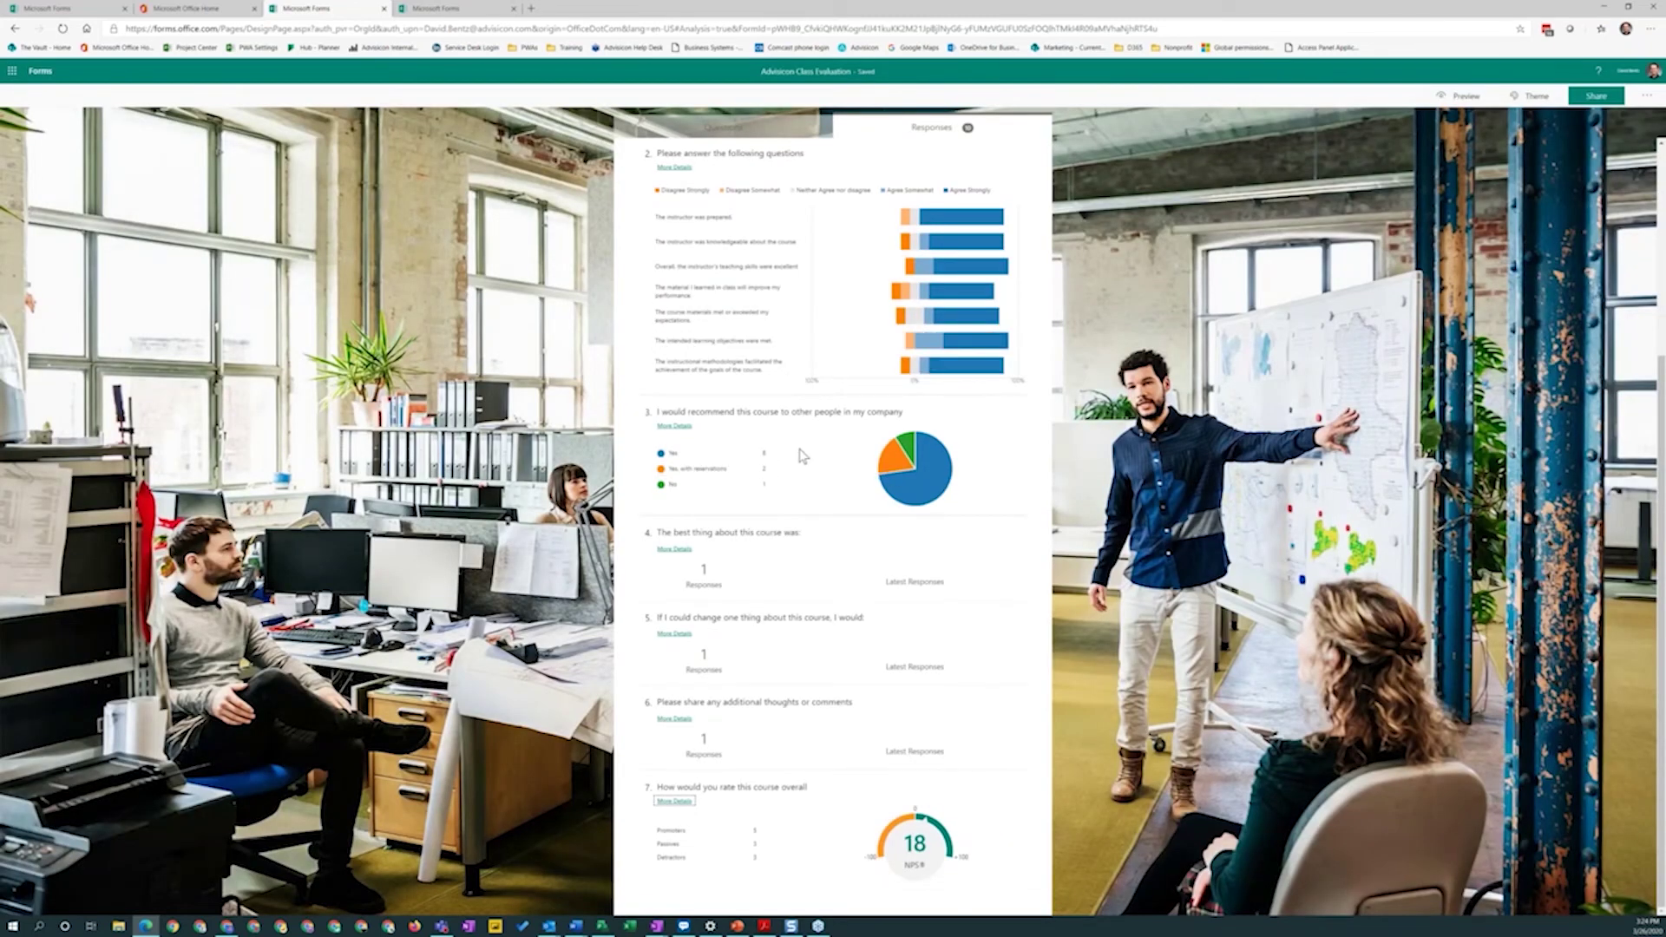
click(675, 426)
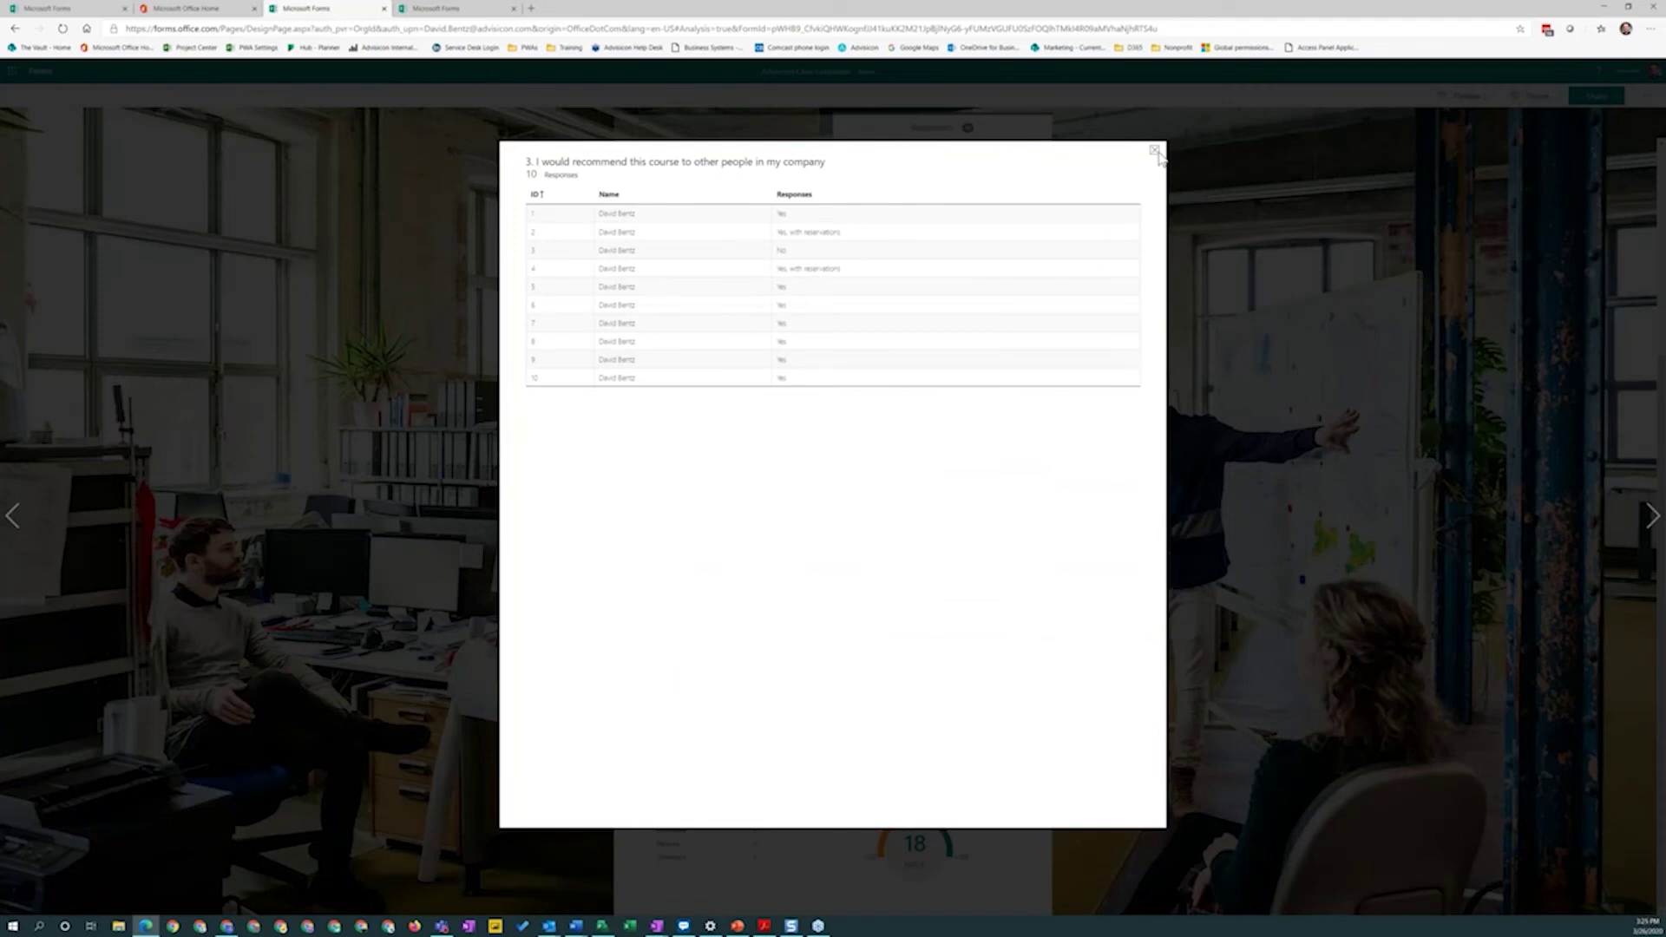
click(1155, 151)
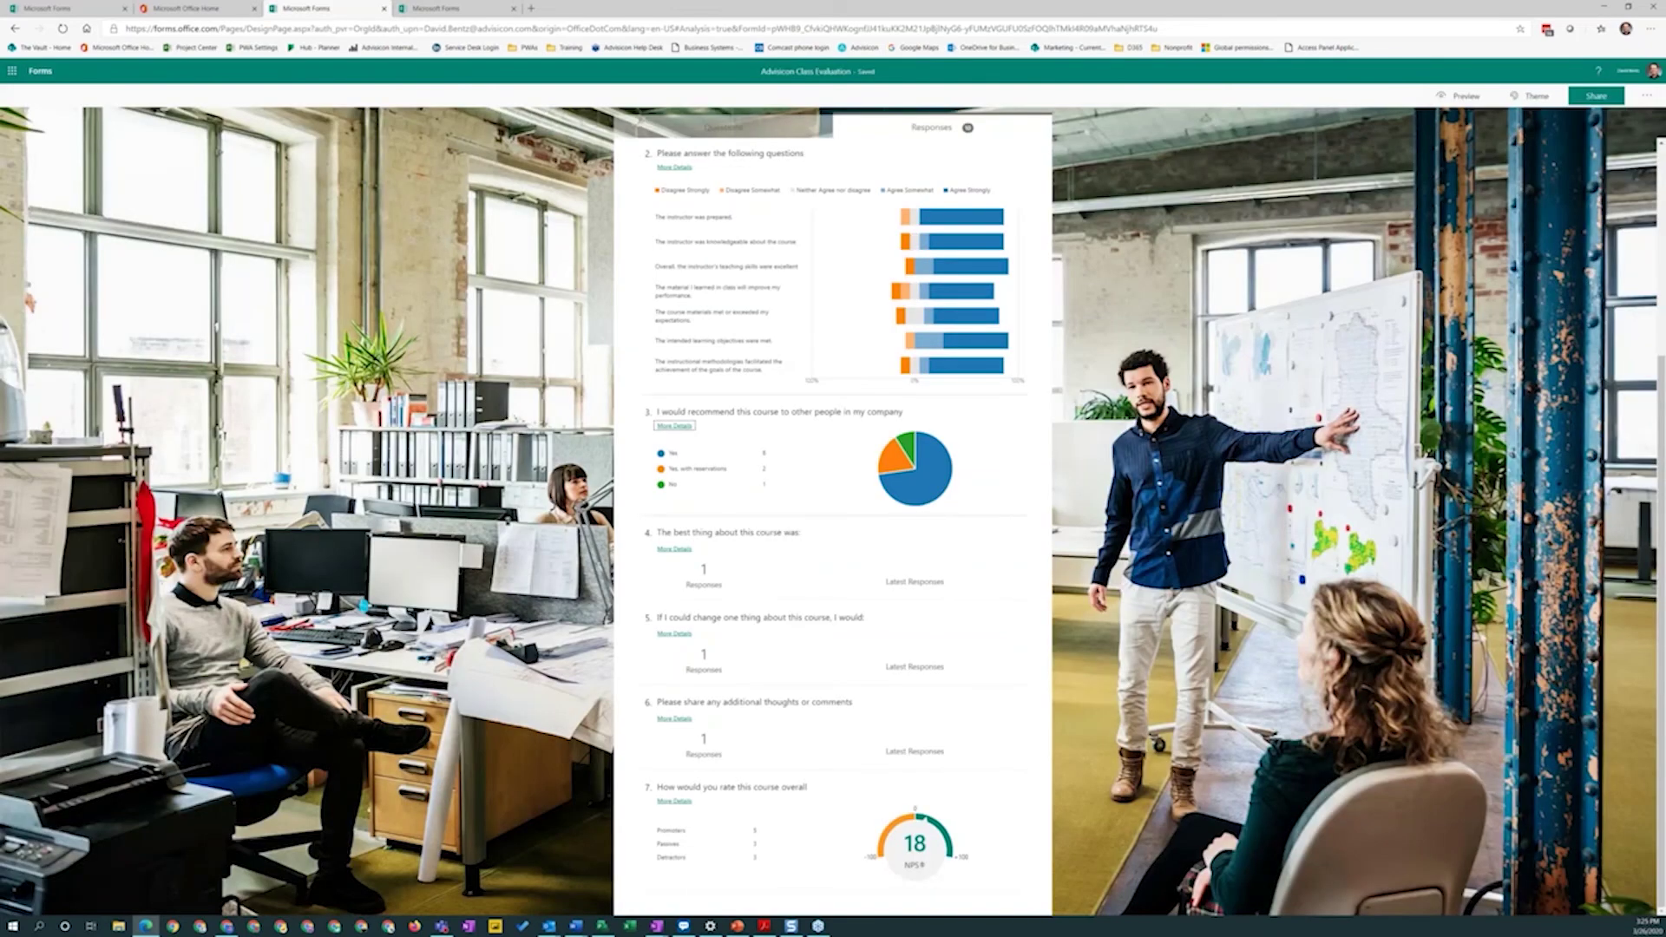
scroll(891, 327, up, 4)
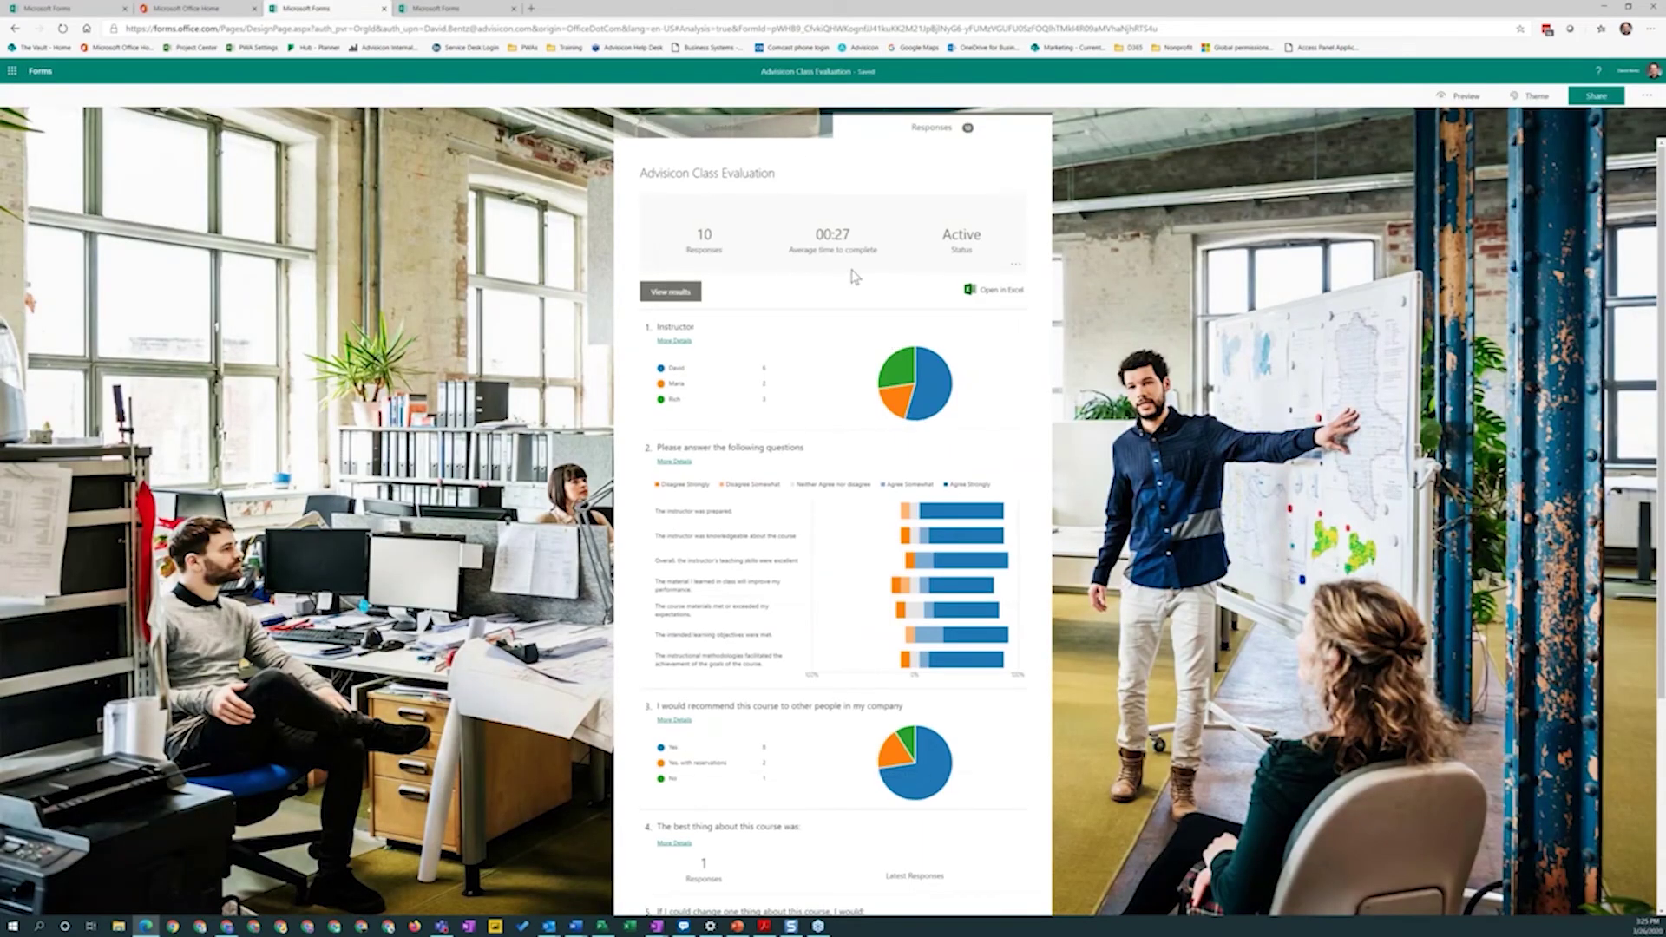
Browse the first few respondents' individual answers, then export all responses with Open in Excel.
click(679, 294)
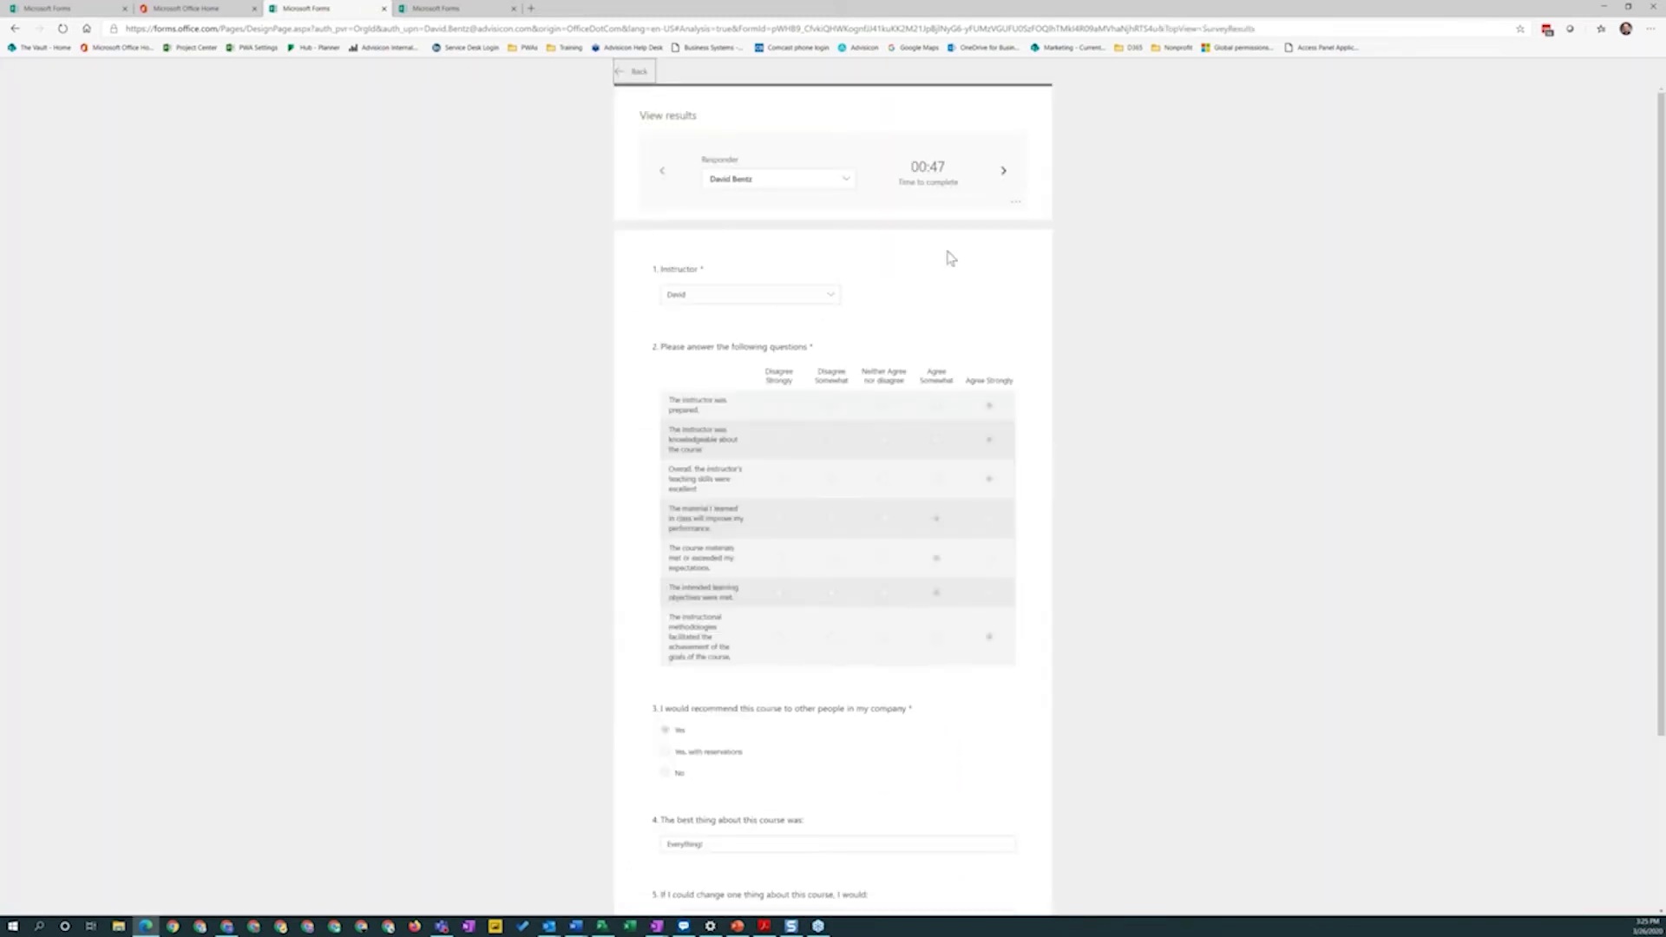
scroll(992, 280, down, 3)
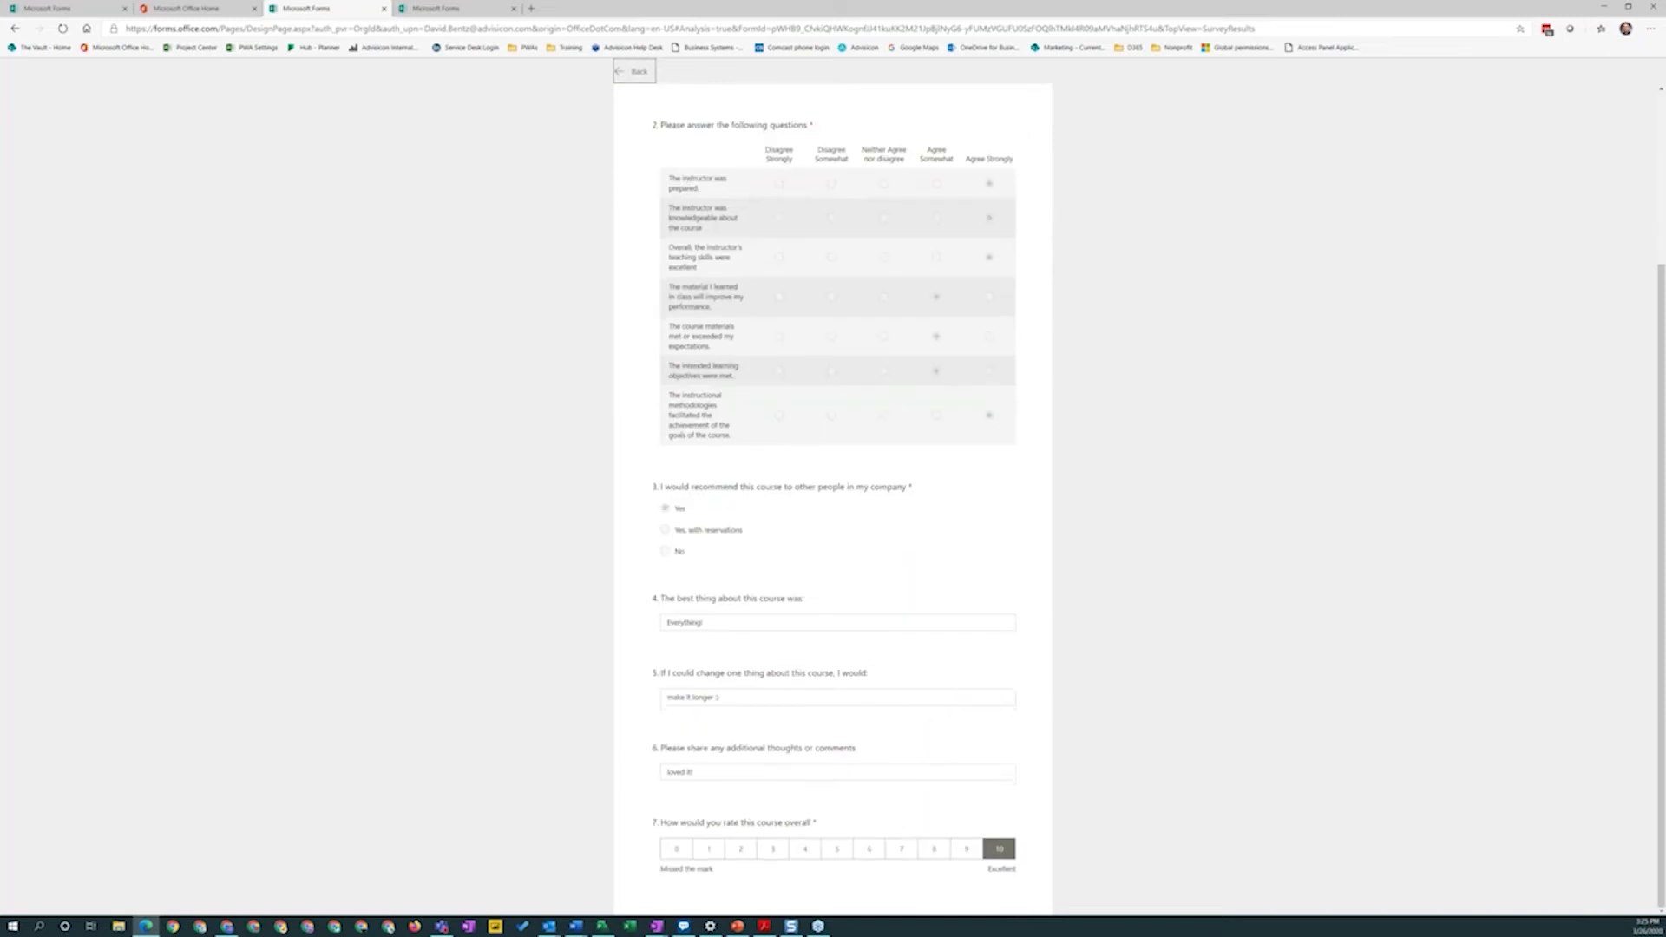
scroll(998, 183, up, 3)
click(1003, 172)
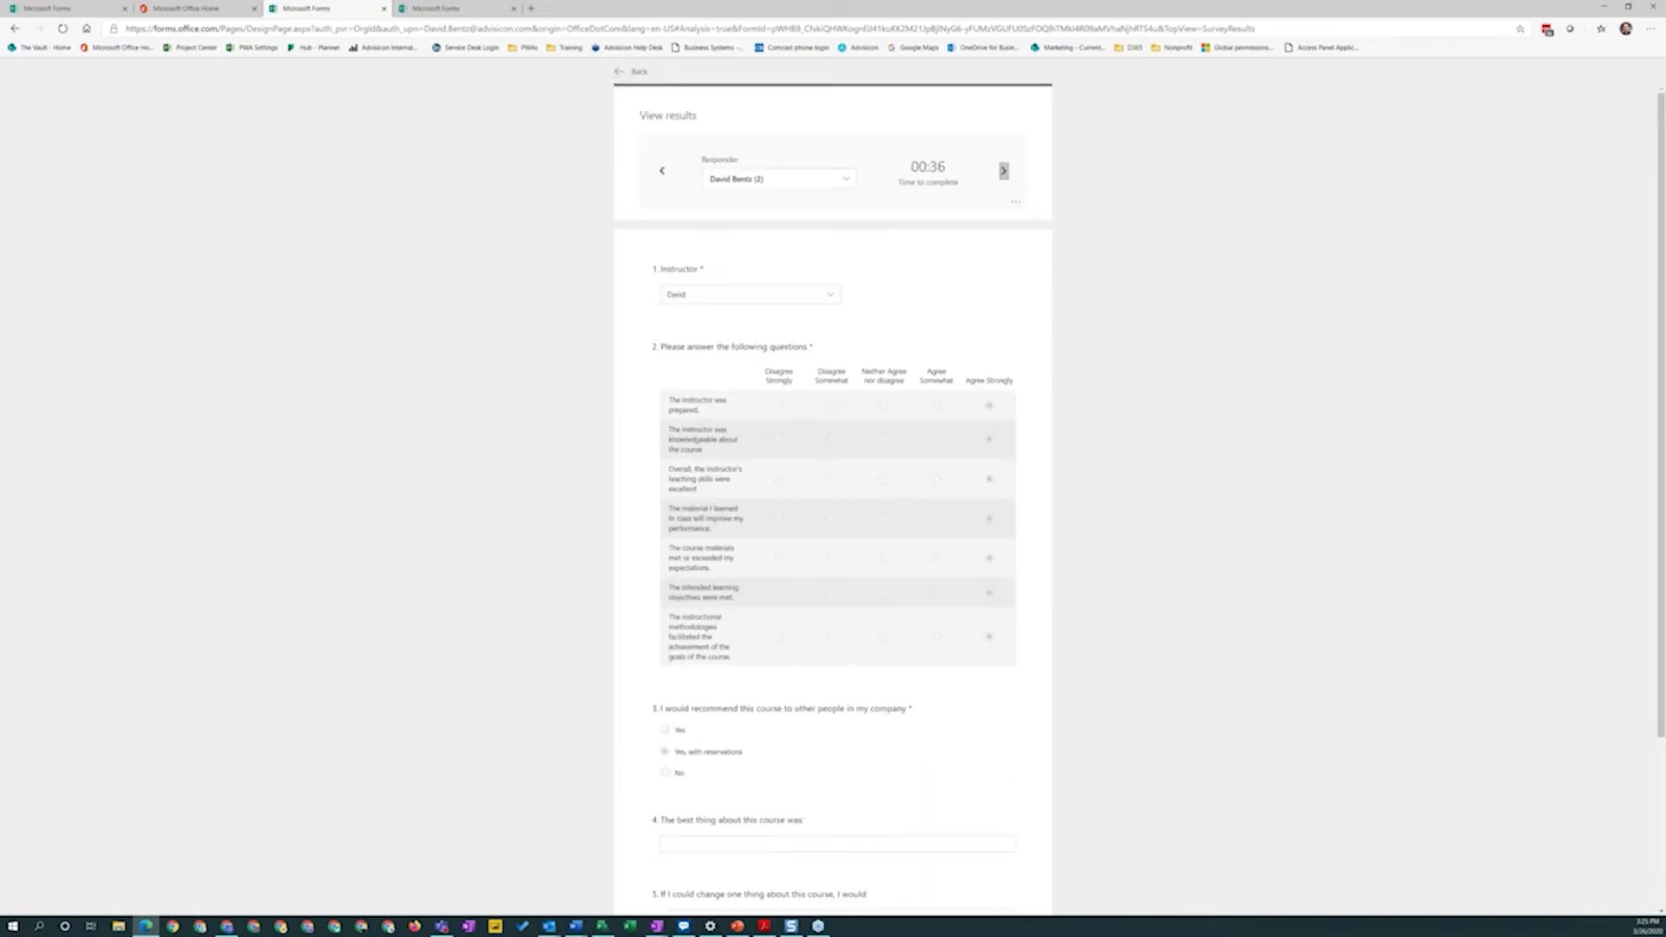
click(1004, 172)
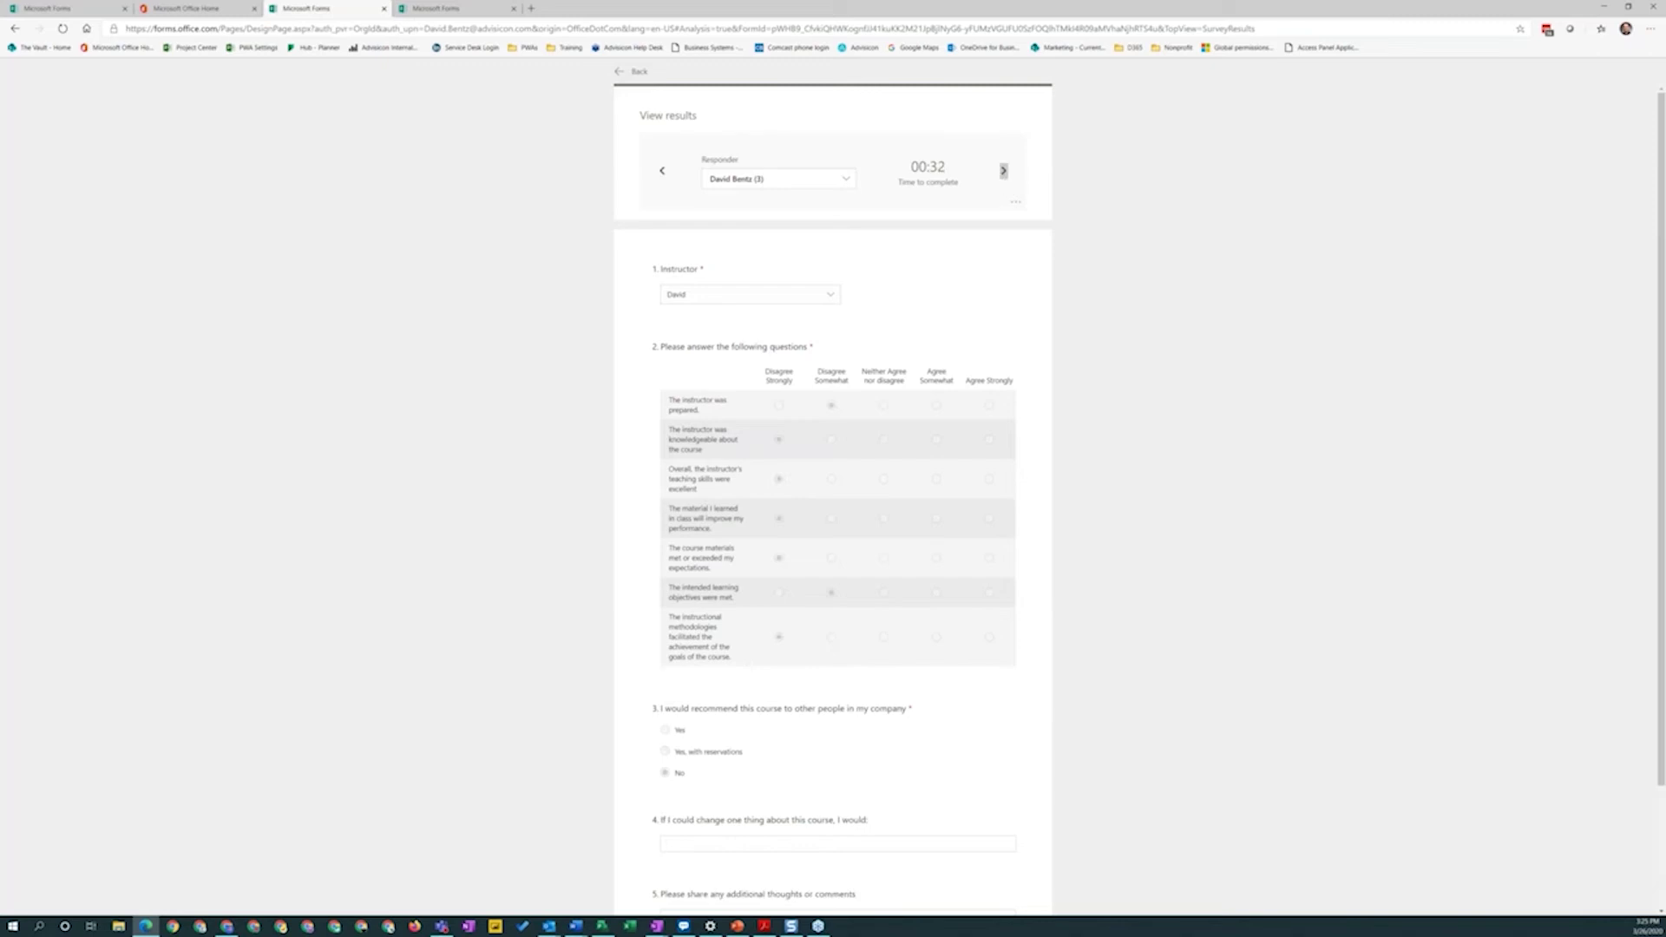
click(1004, 173)
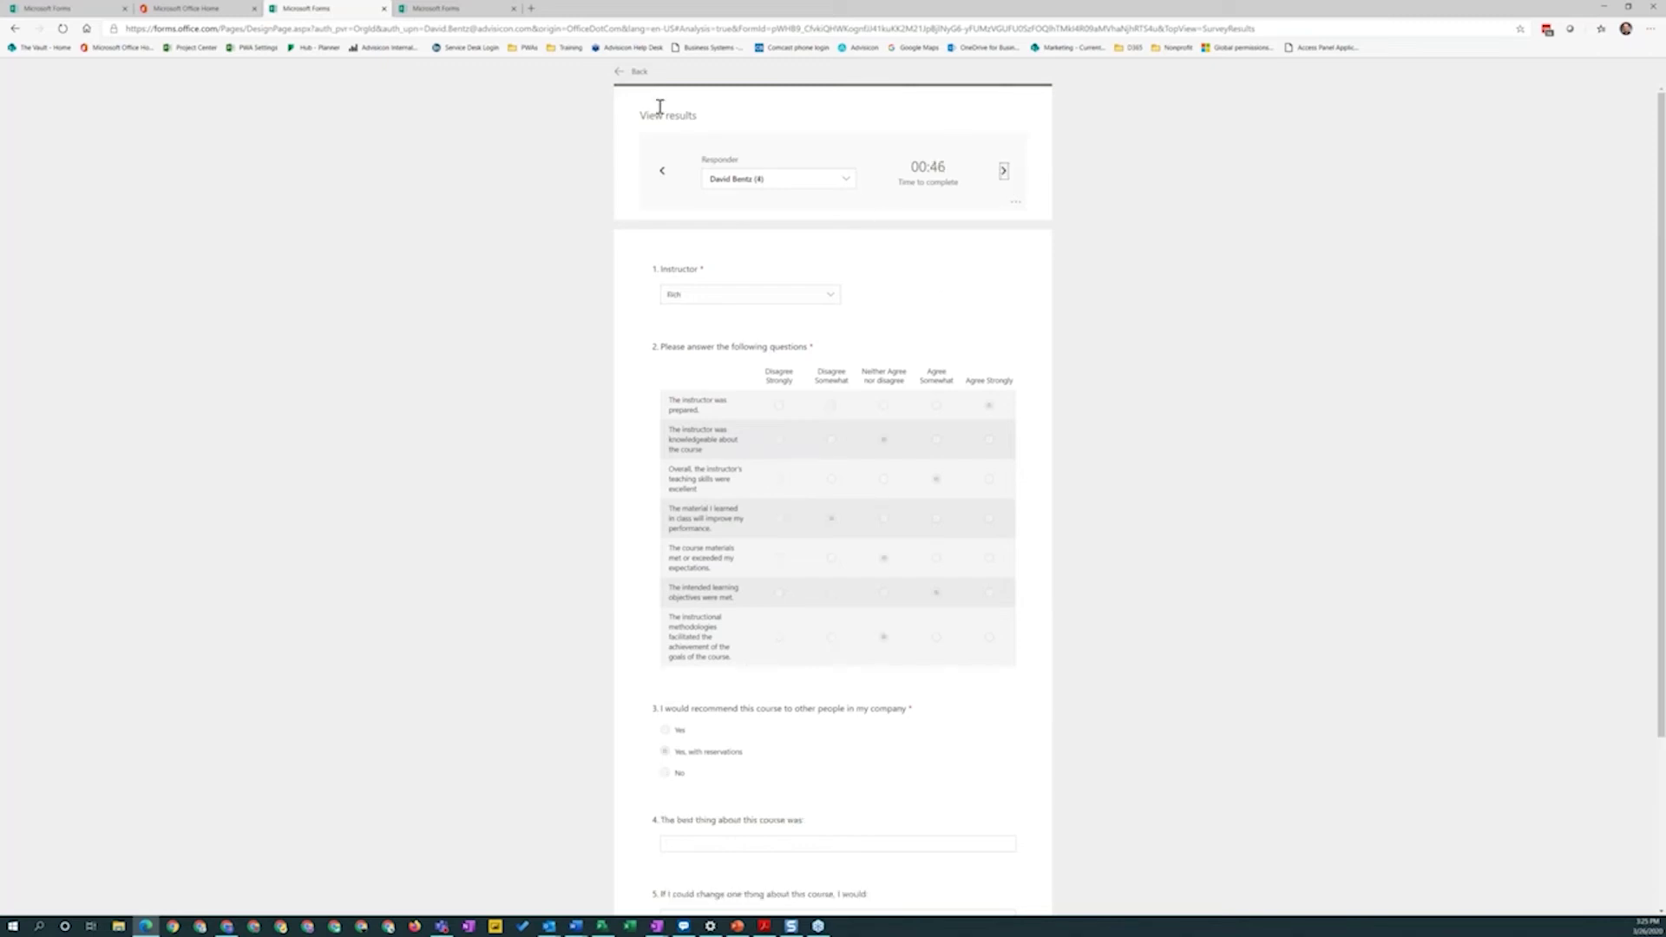
click(633, 71)
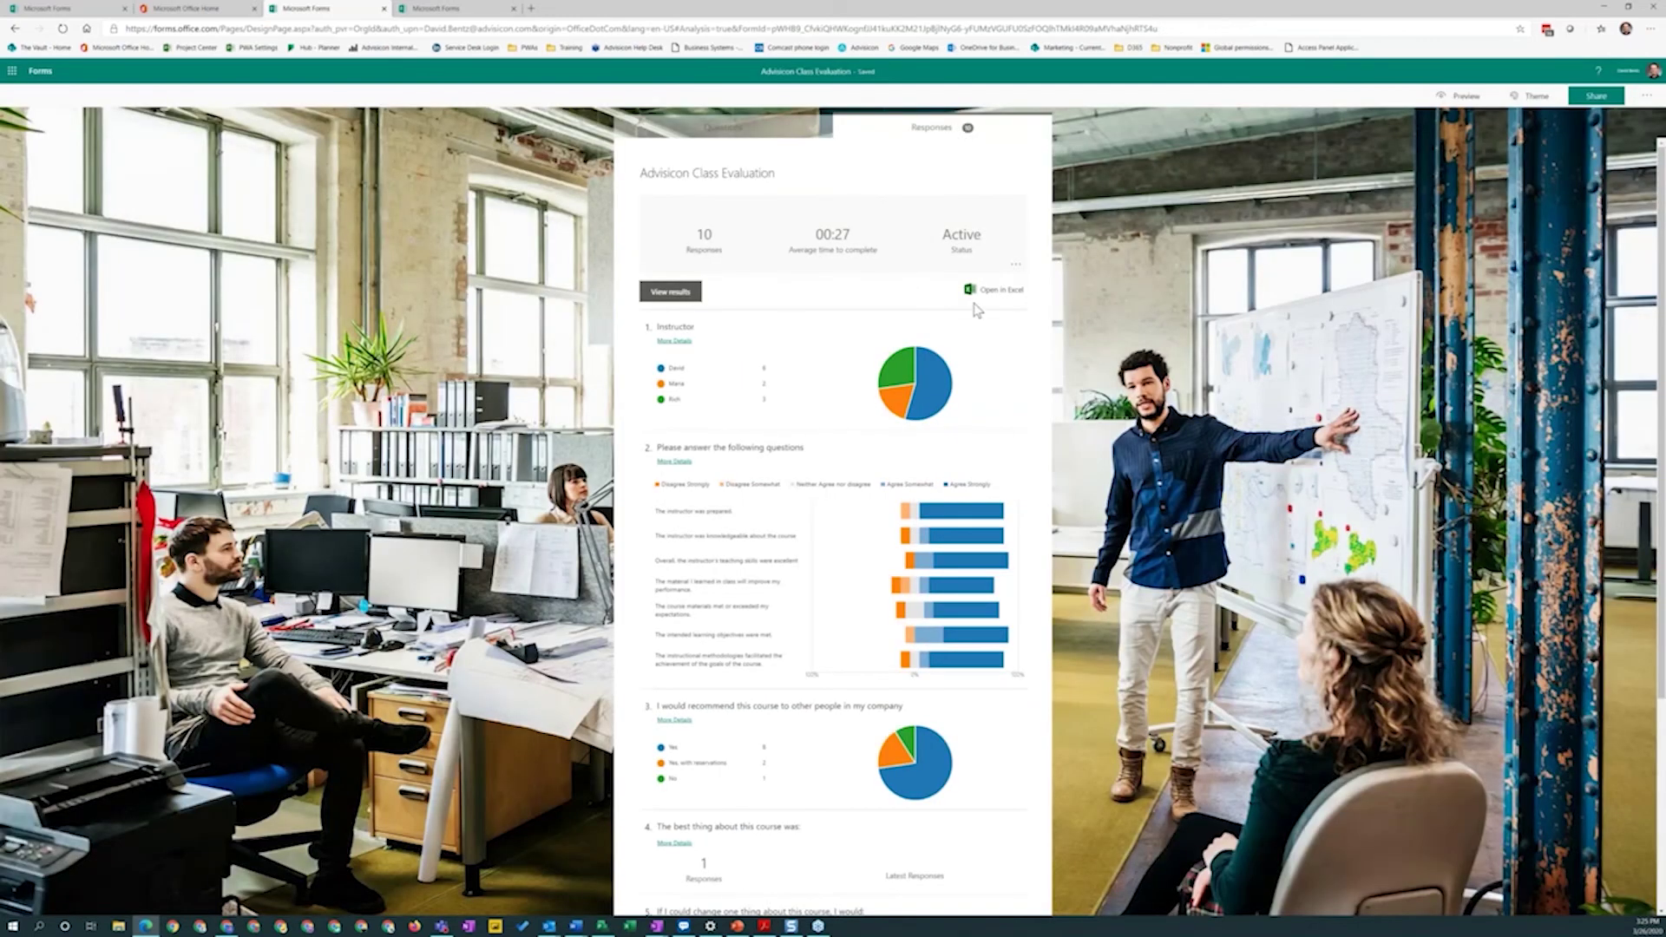
click(997, 293)
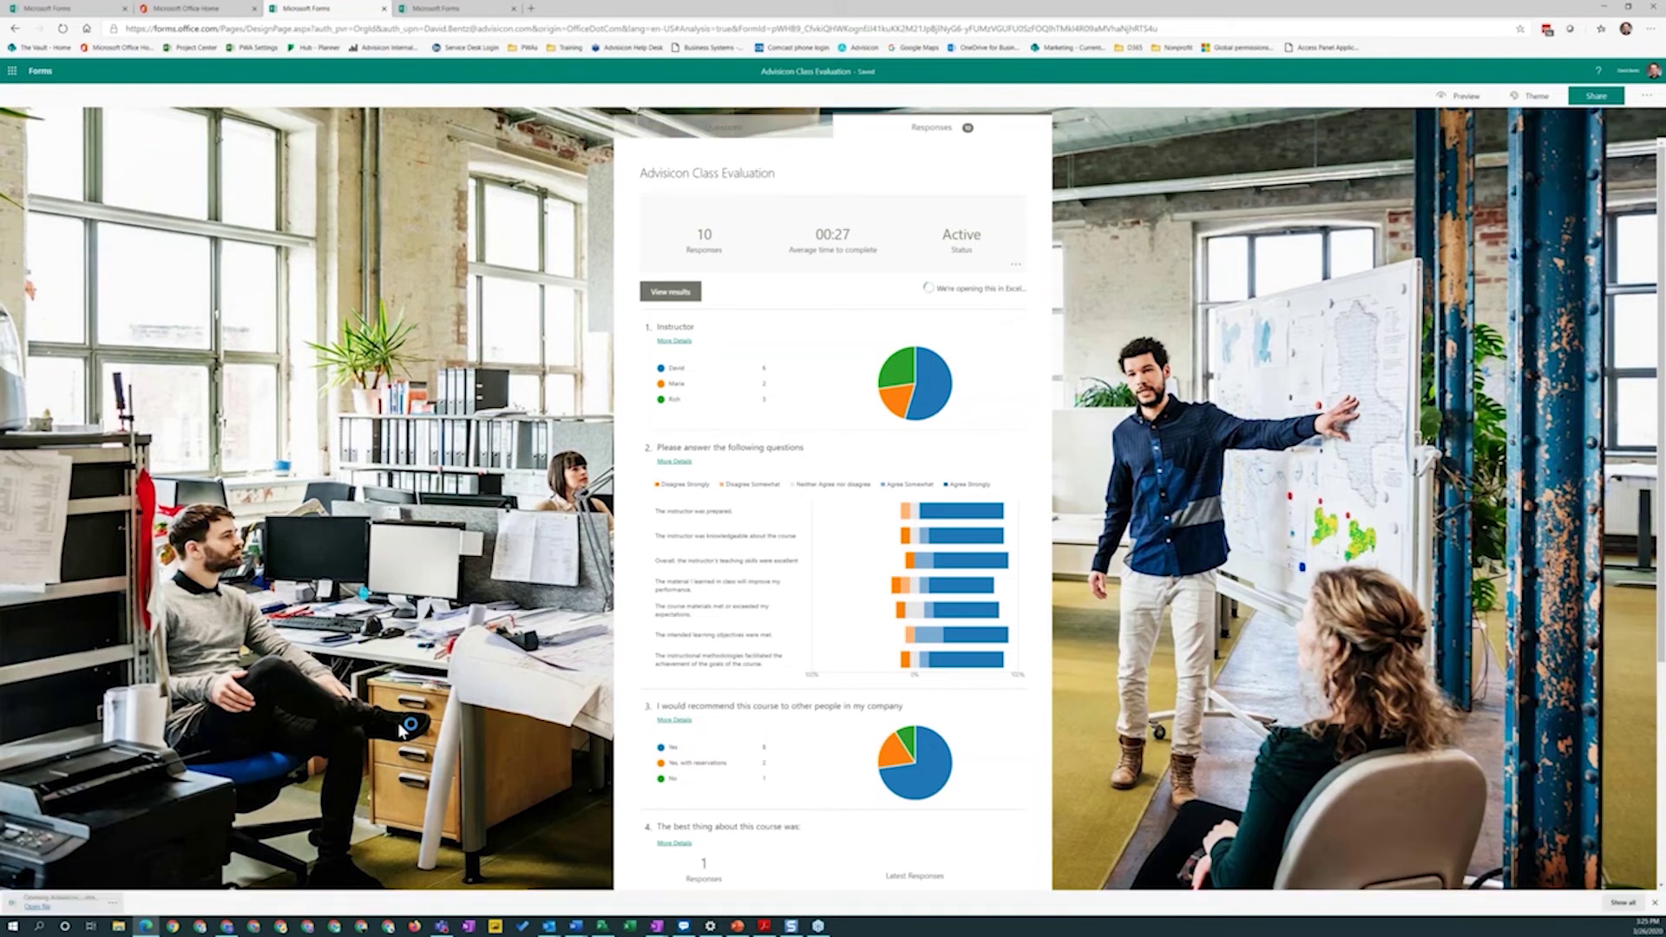
Review the 10 exported responses, selecting Instructor cells F2:F4 and F7, then minimize Excel and the browser.
mouse_move(667, 558)
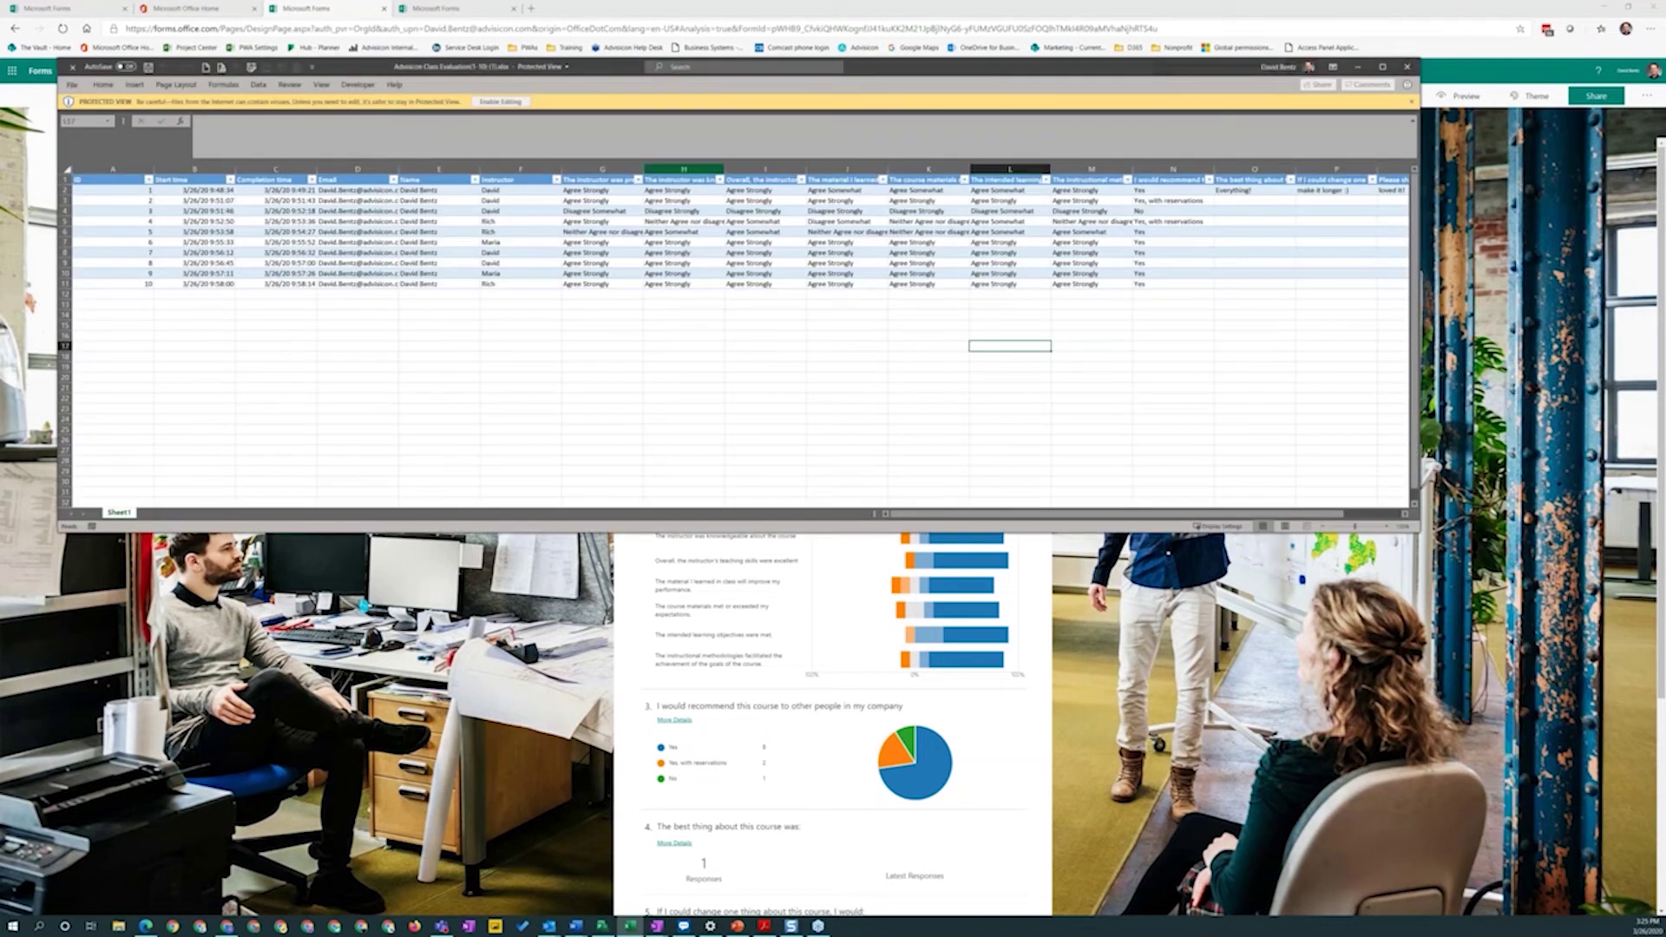
drag(1302, 517, 1218, 540)
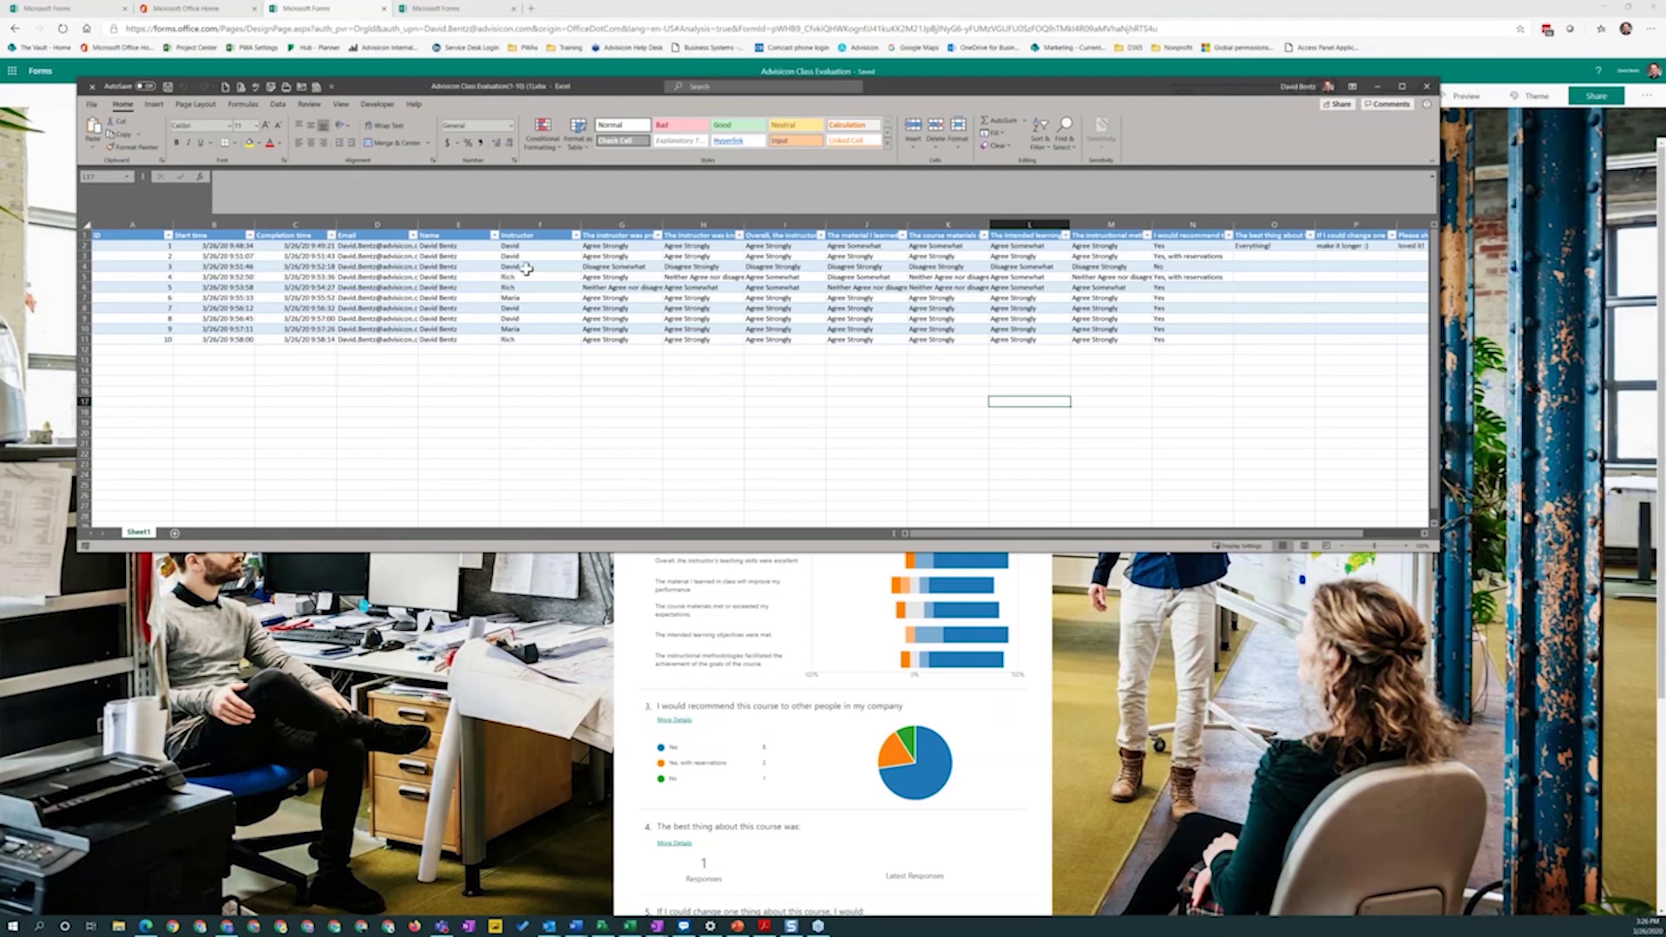
drag(538, 246, 531, 267)
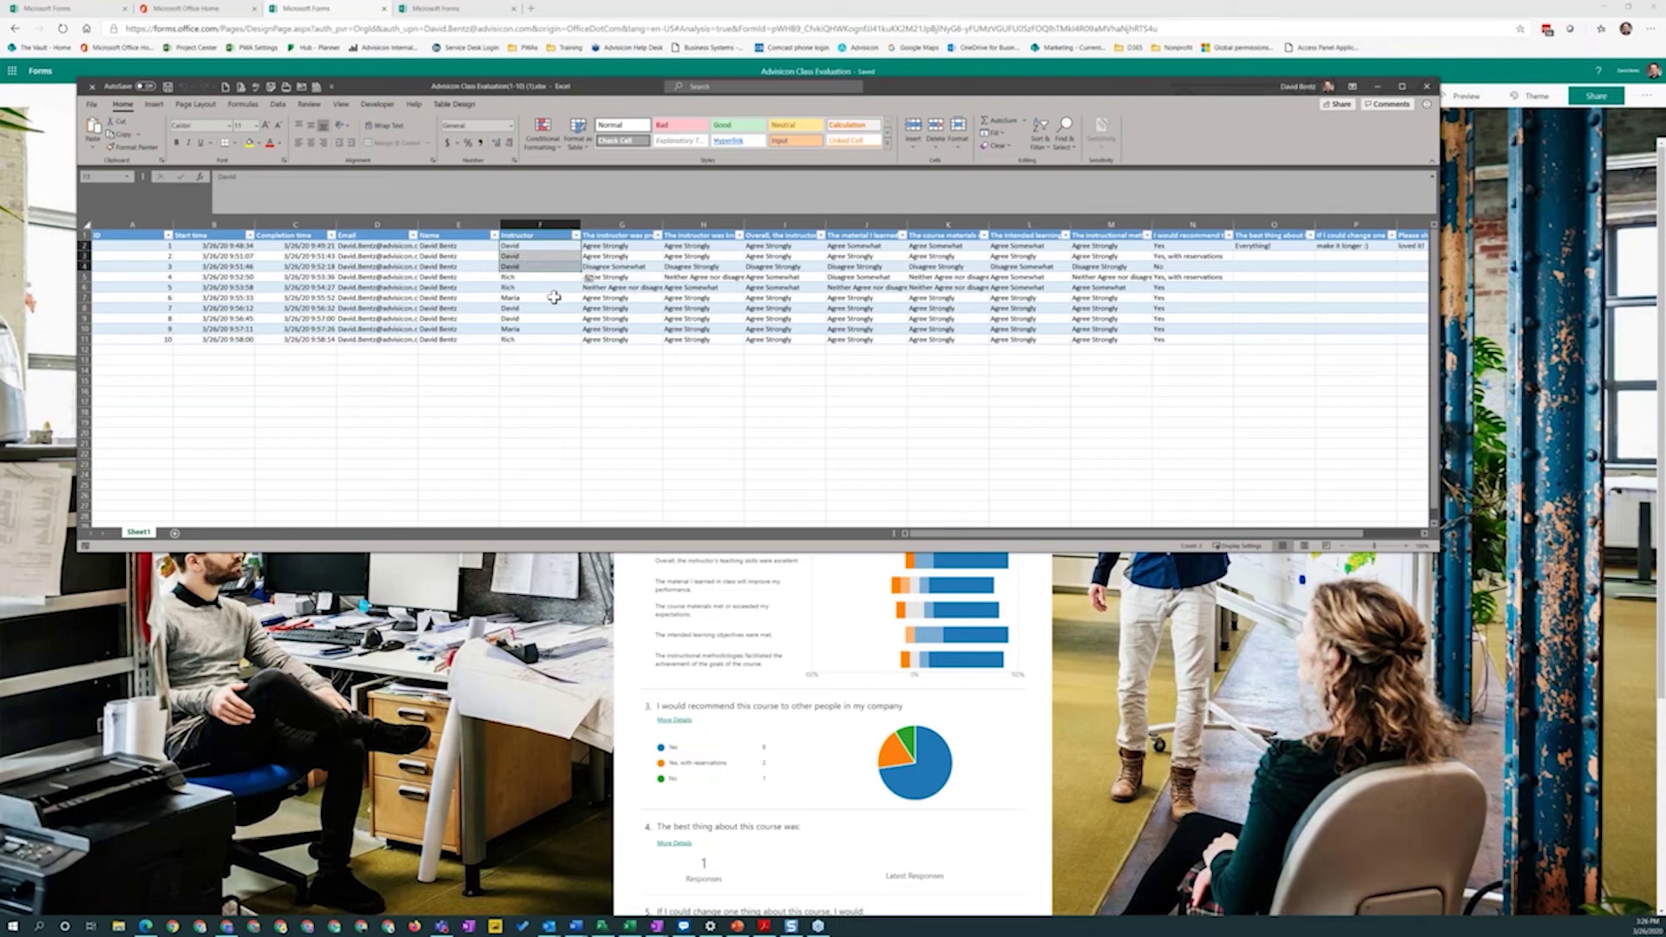
click(554, 297)
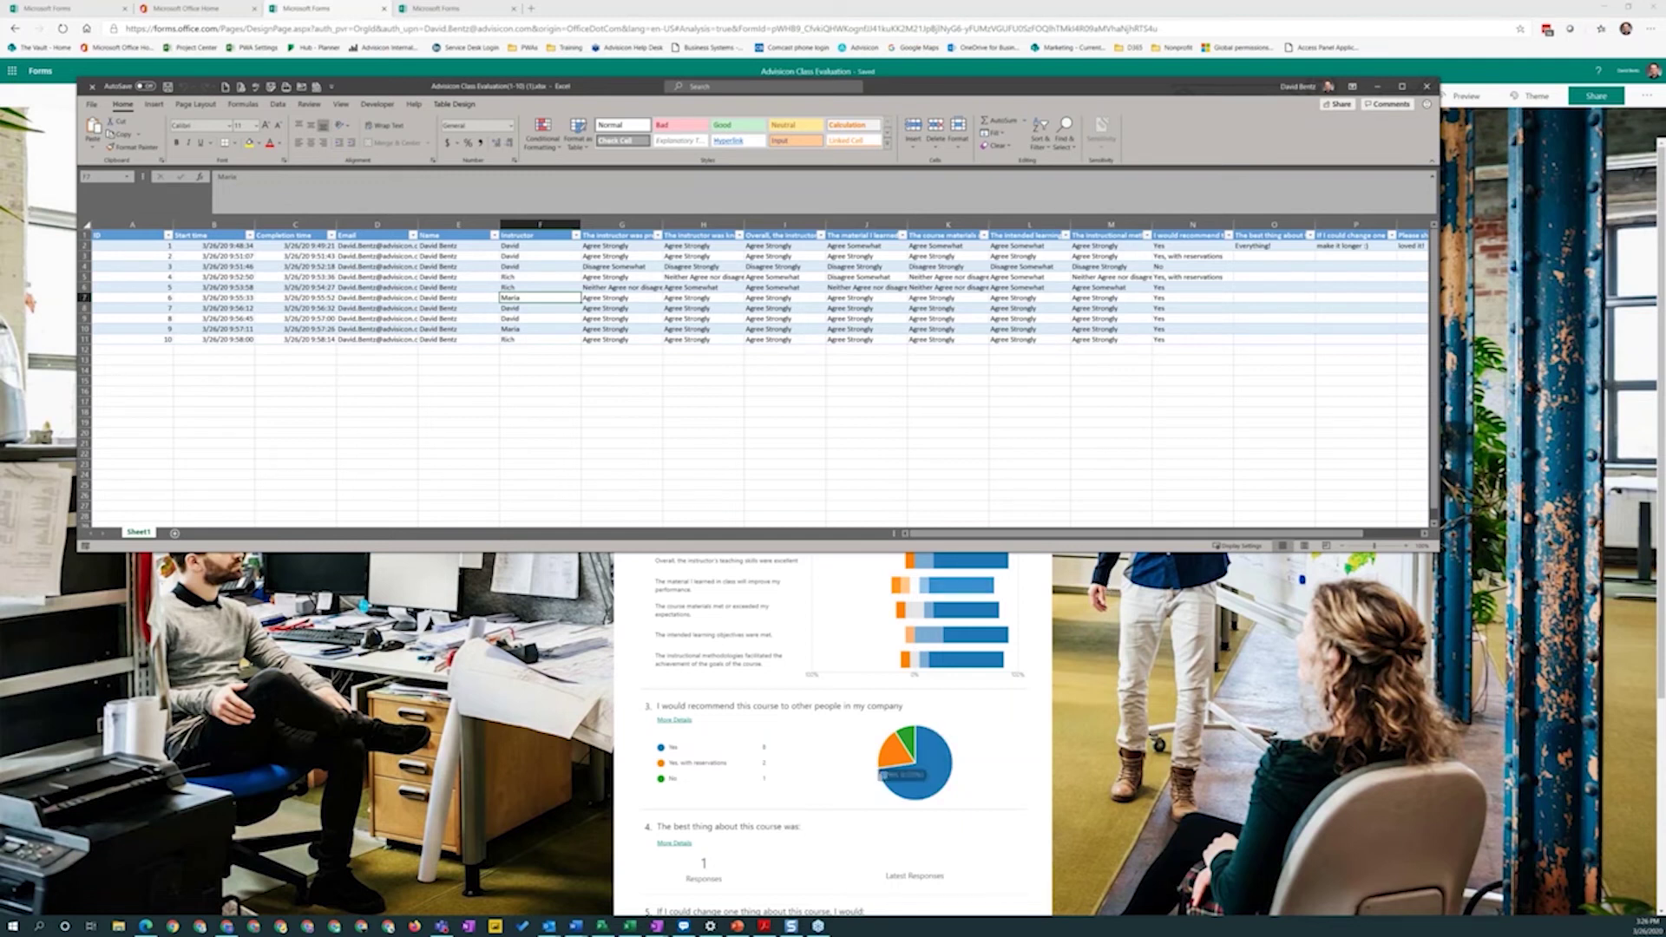
click(1379, 86)
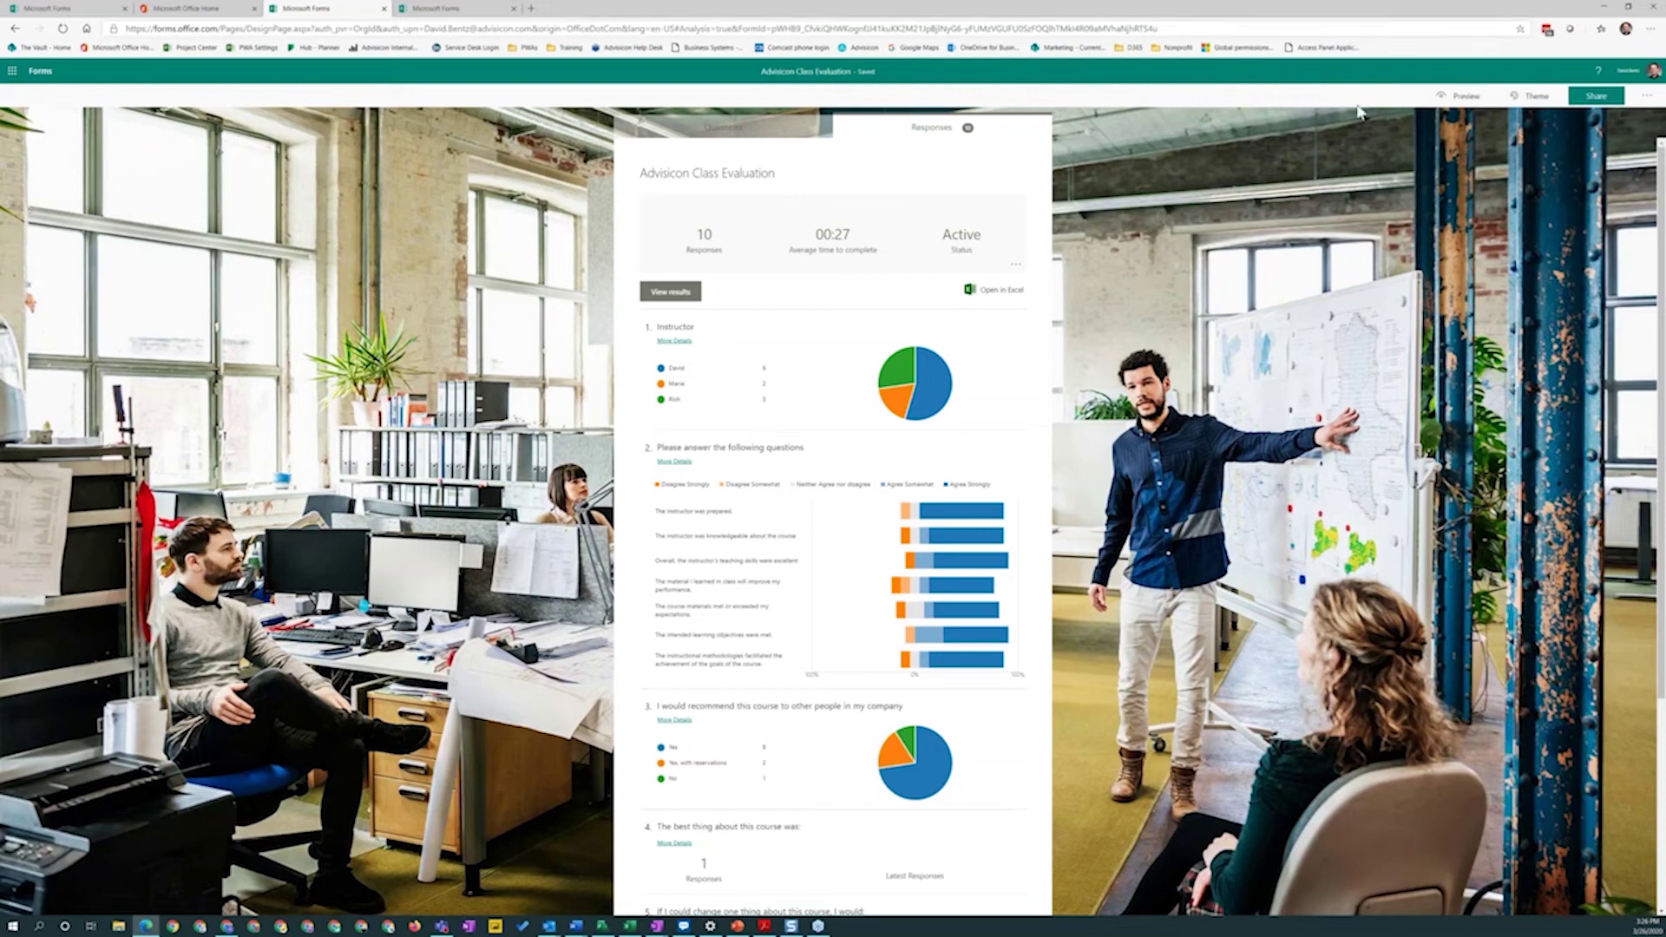
click(1606, 7)
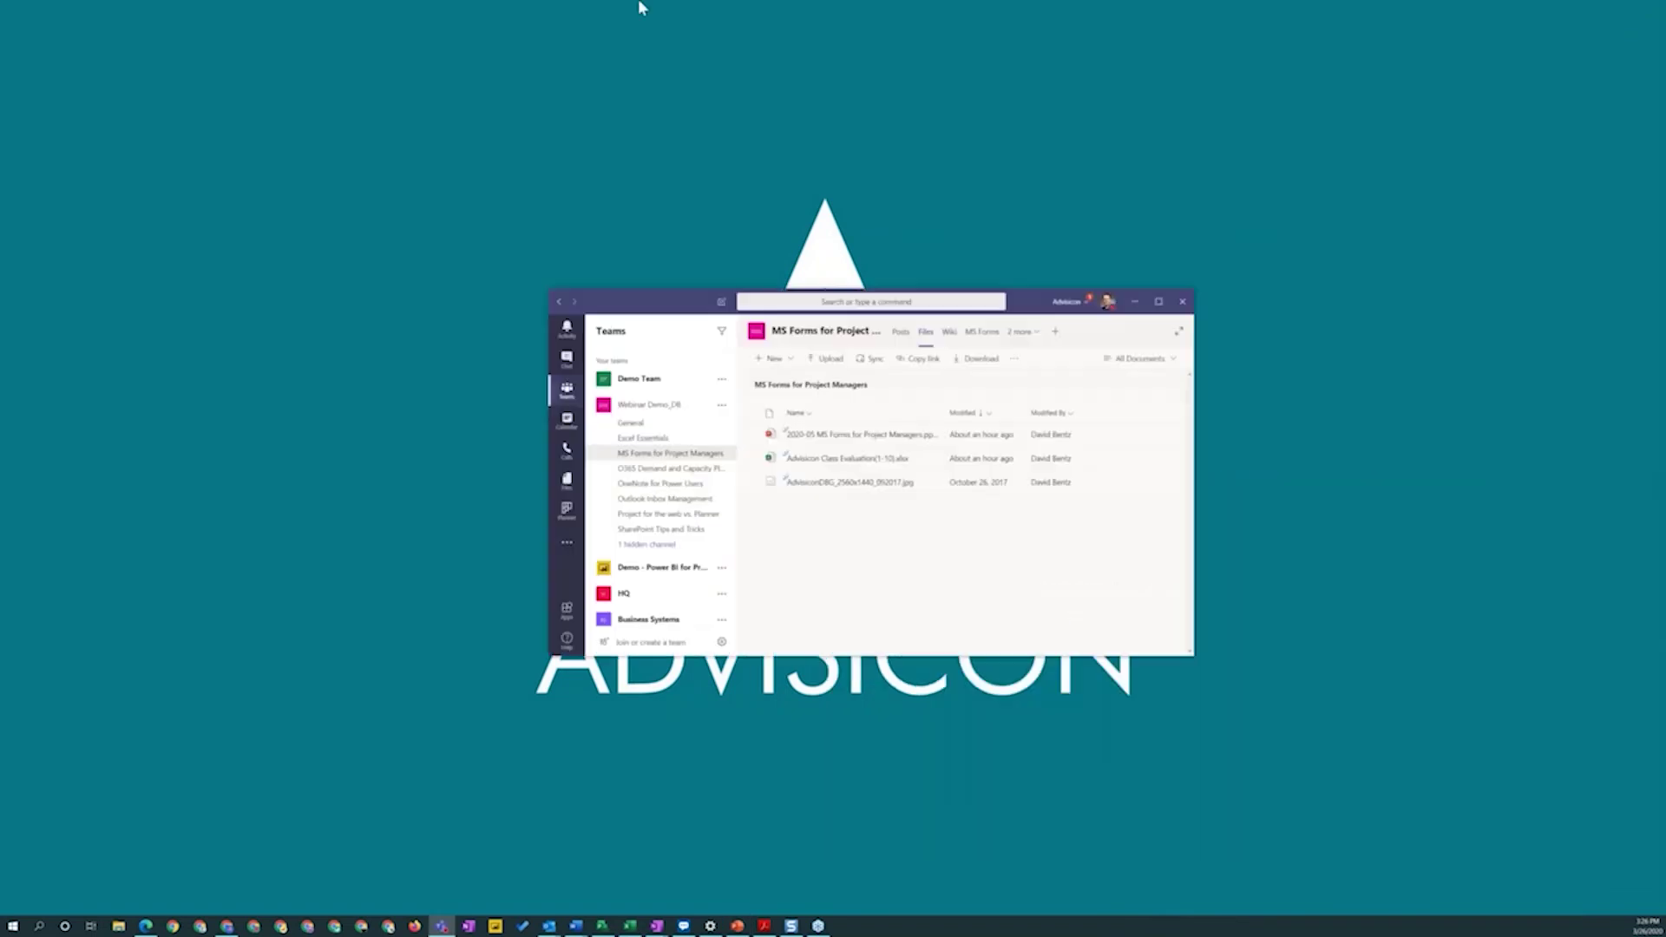
Maximize Teams and view the channel's Fill | Advisicon Class Evaluation form tab.
drag(643, 7, 642, 7)
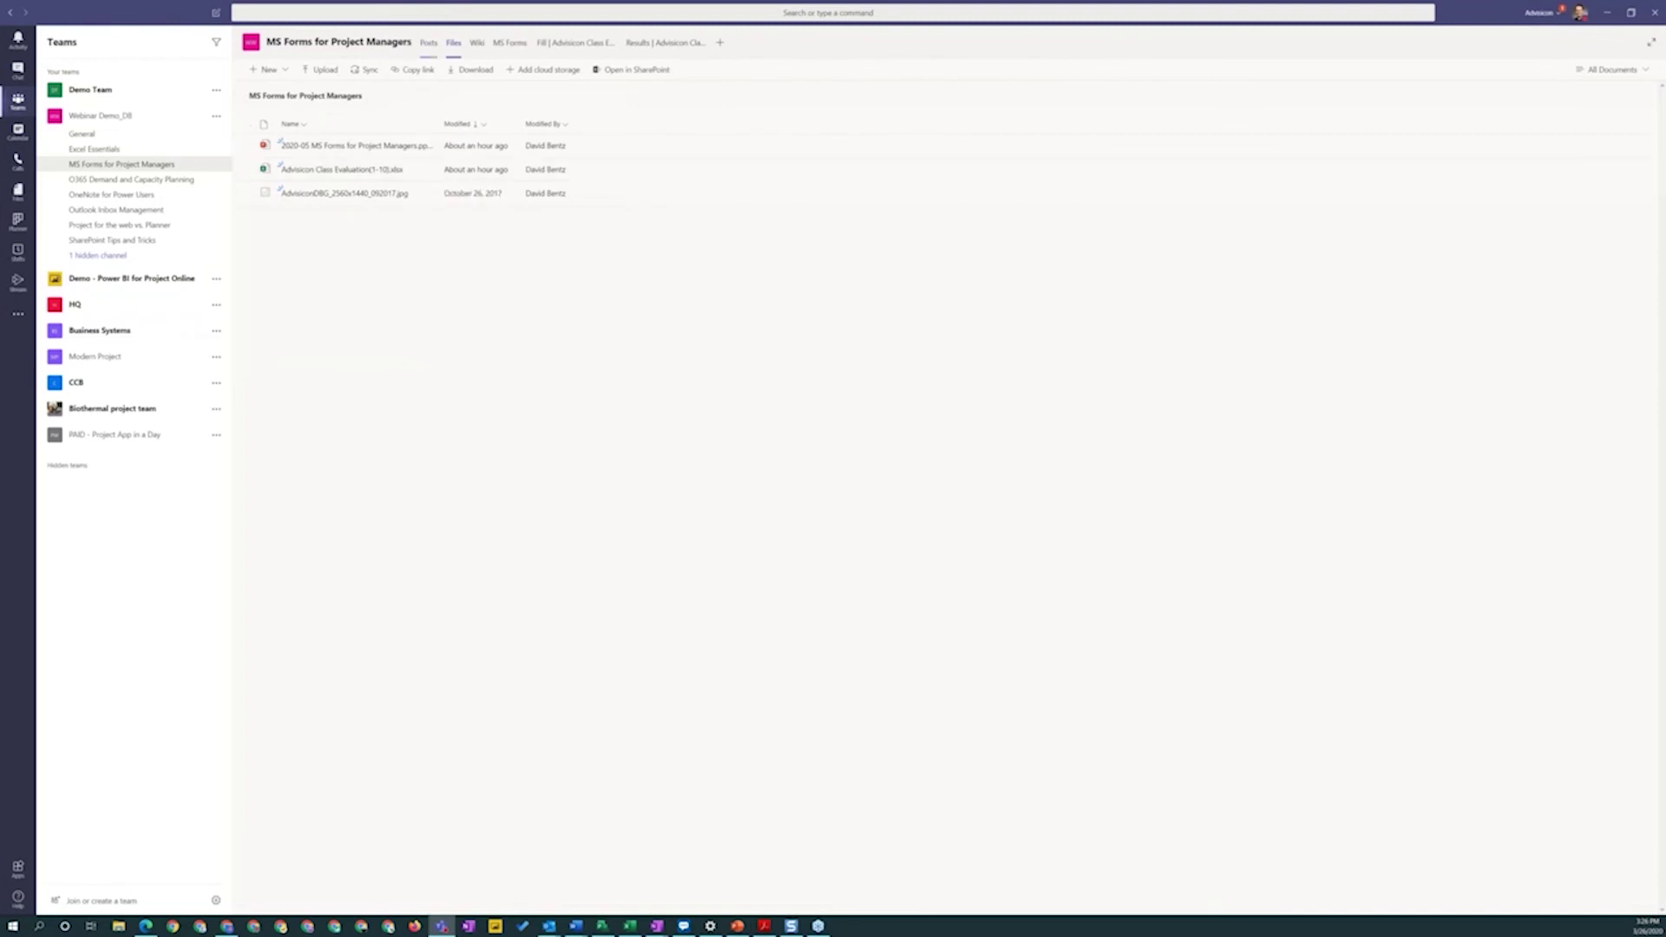
click(429, 42)
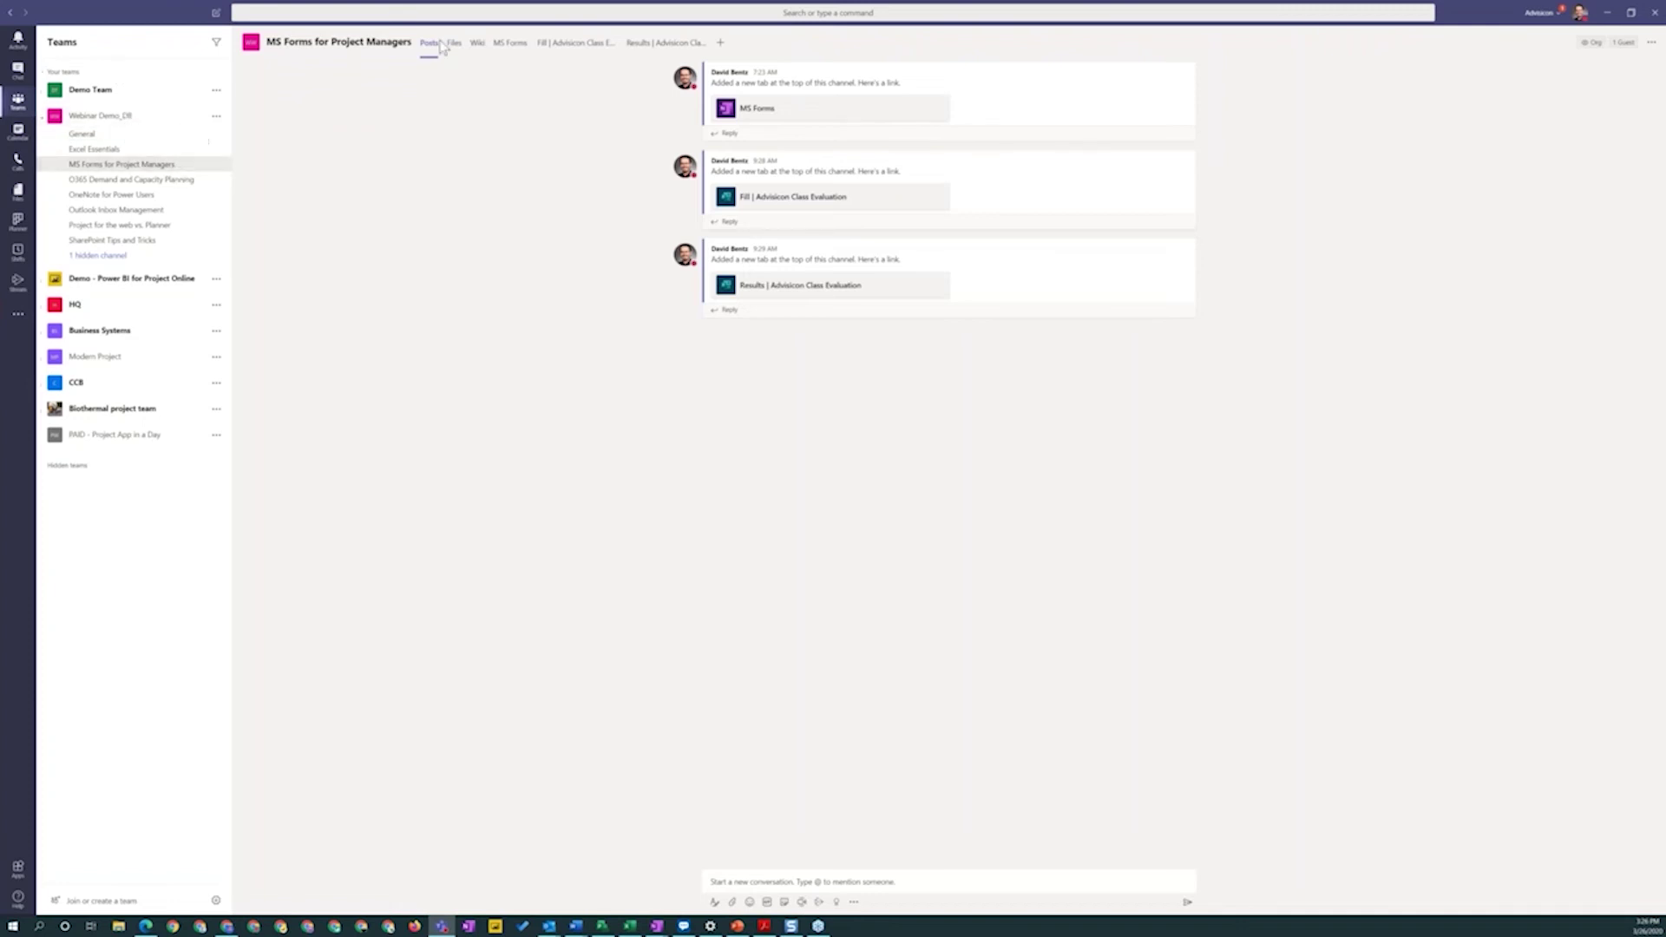
click(567, 48)
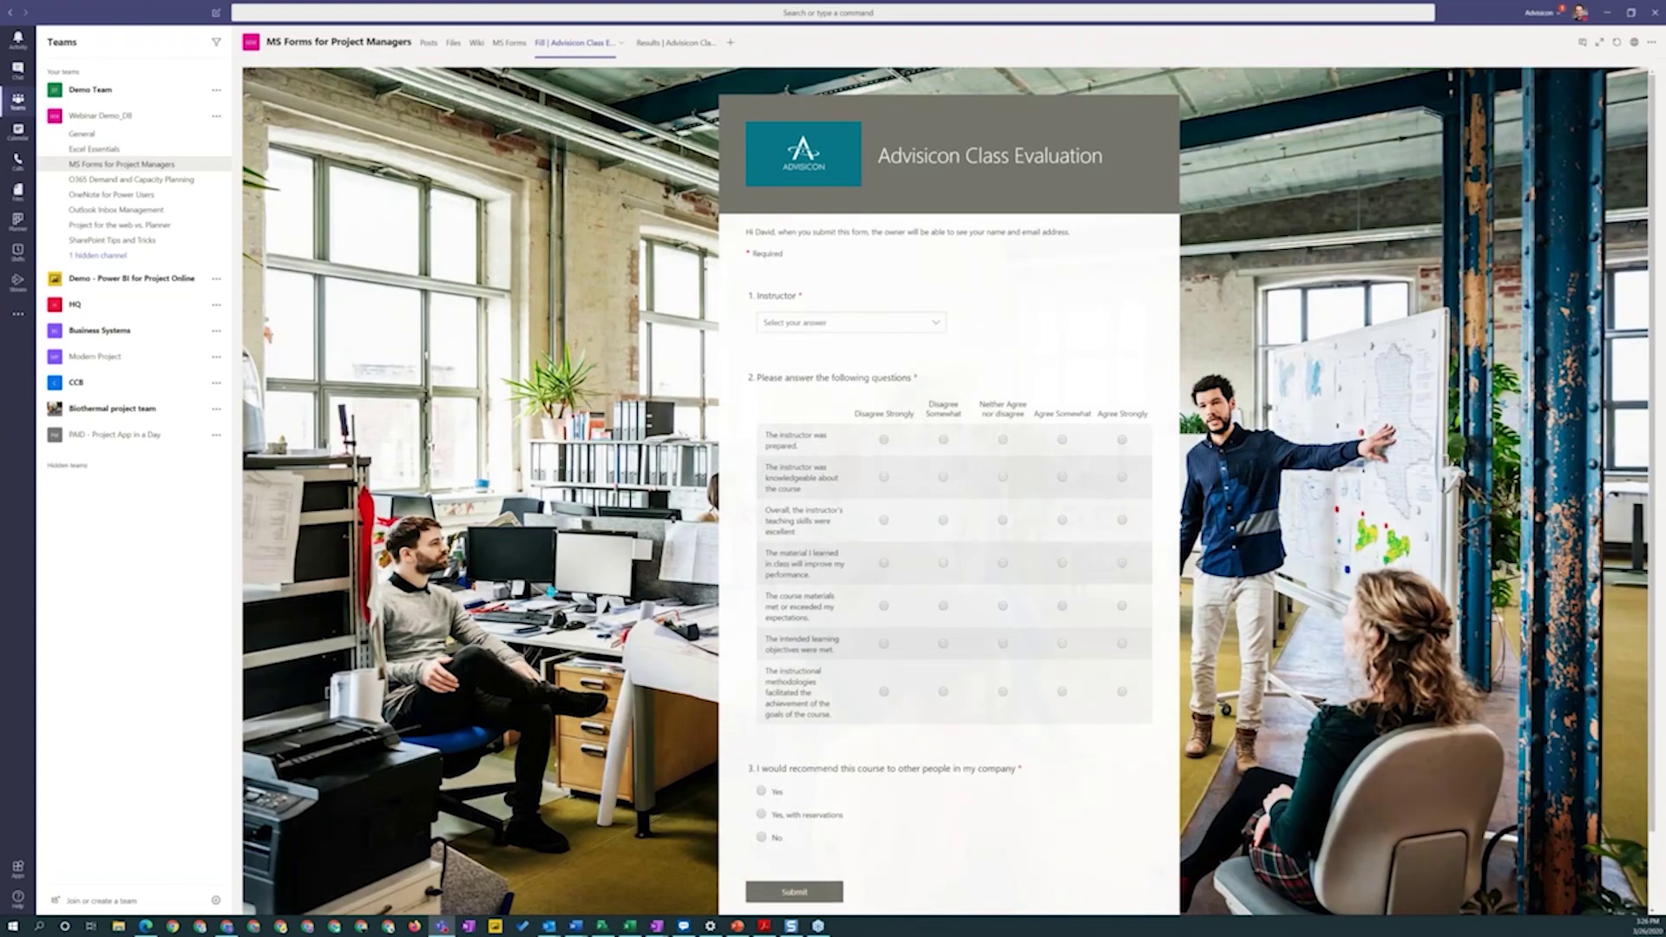
scroll(1004, 459, down, 1)
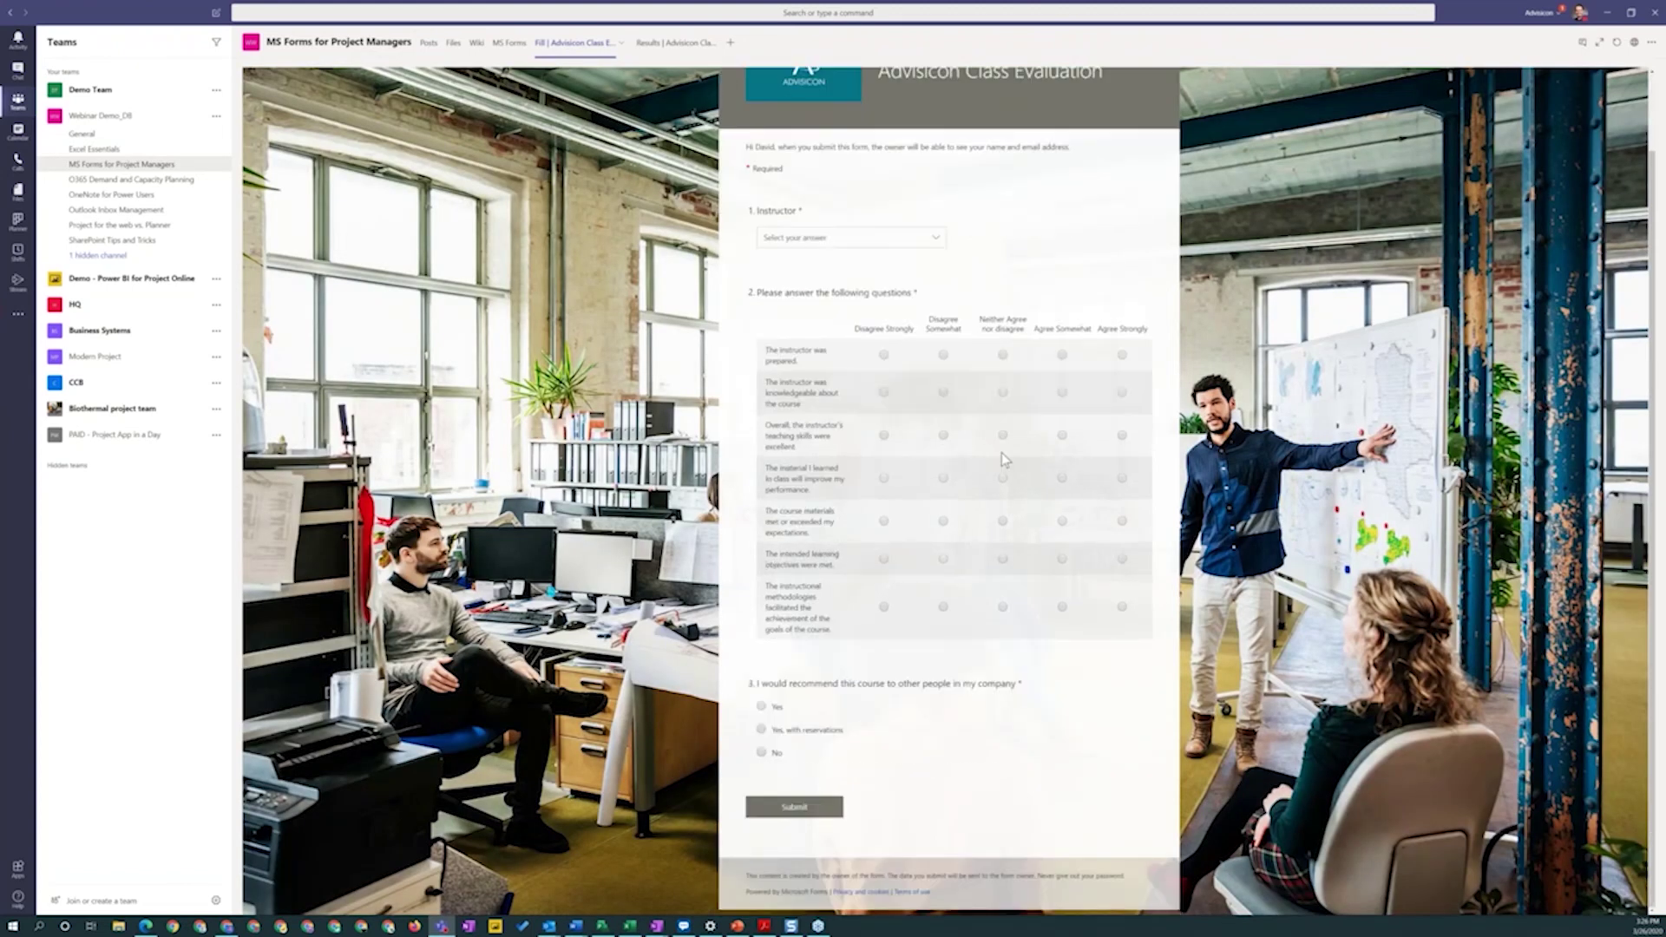
scroll(913, 444, up, 1)
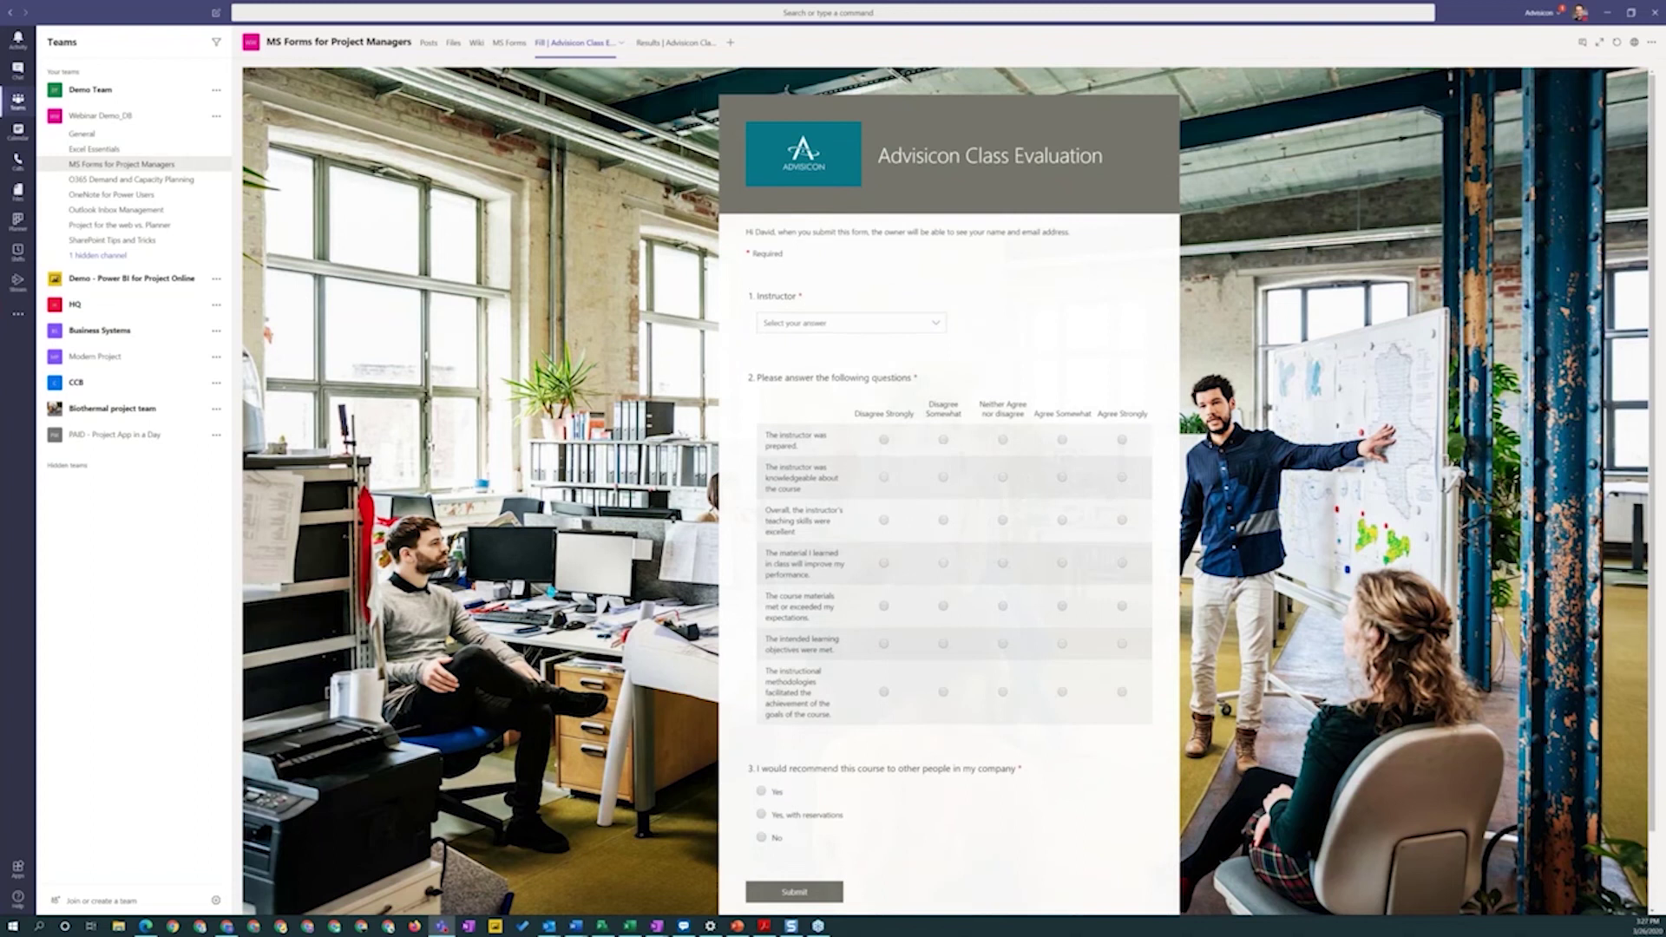
Browse the Advisicon Class Evaluation Results tab with 11 responses and a 00:27 average.
click(690, 48)
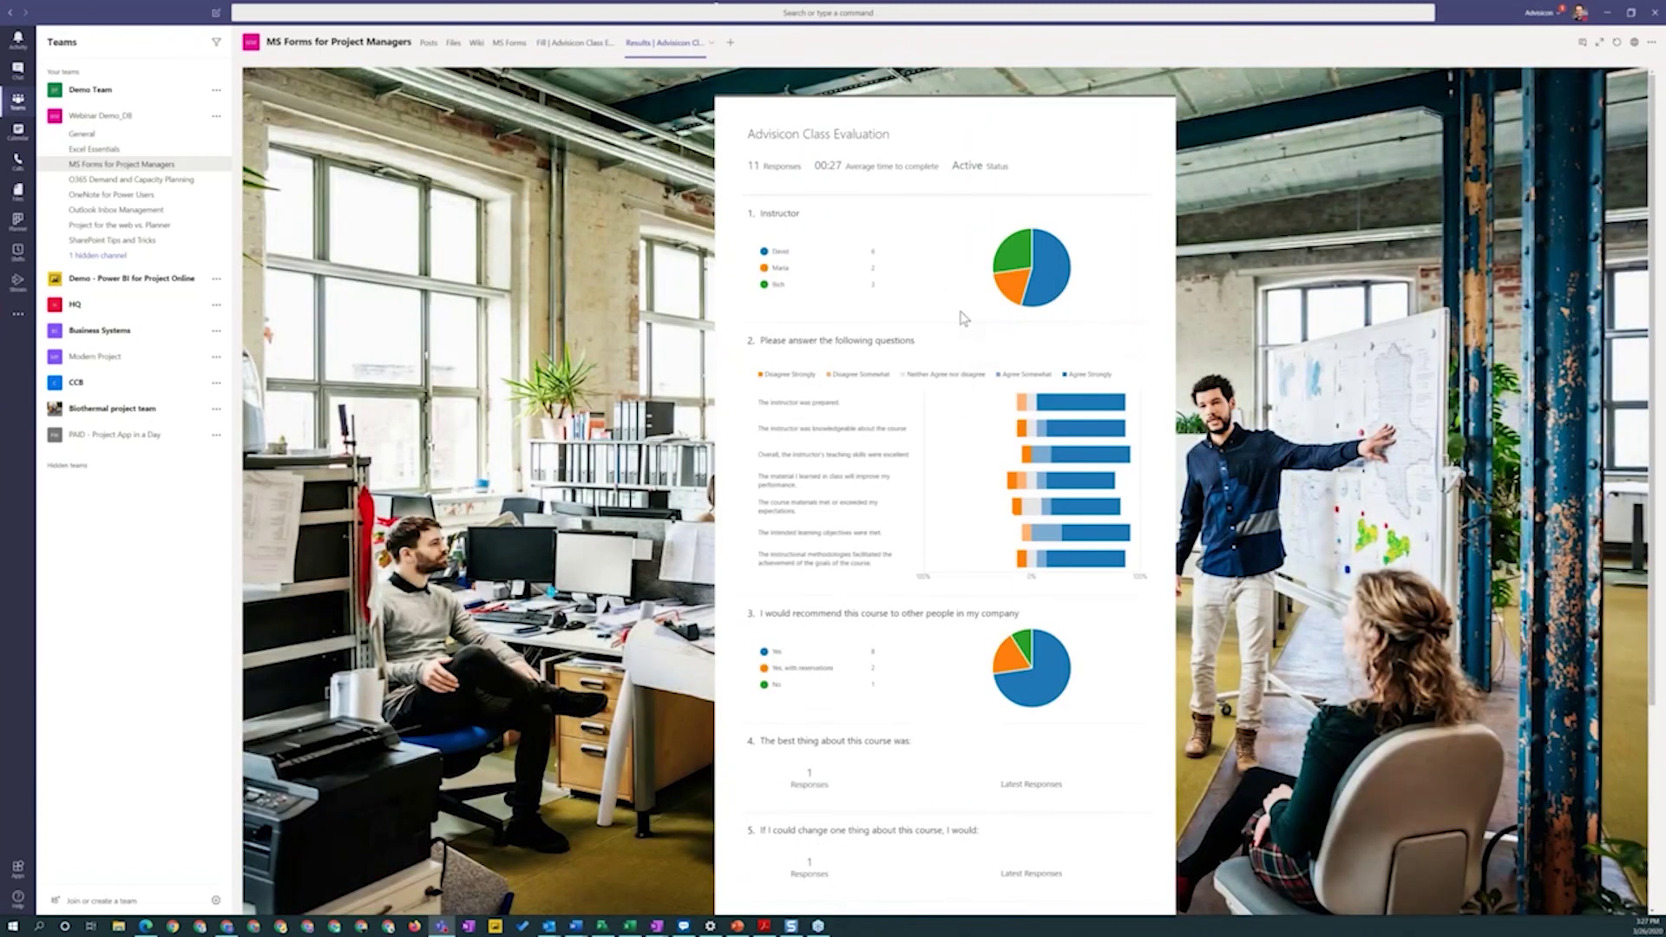
scroll(964, 318, down, 3)
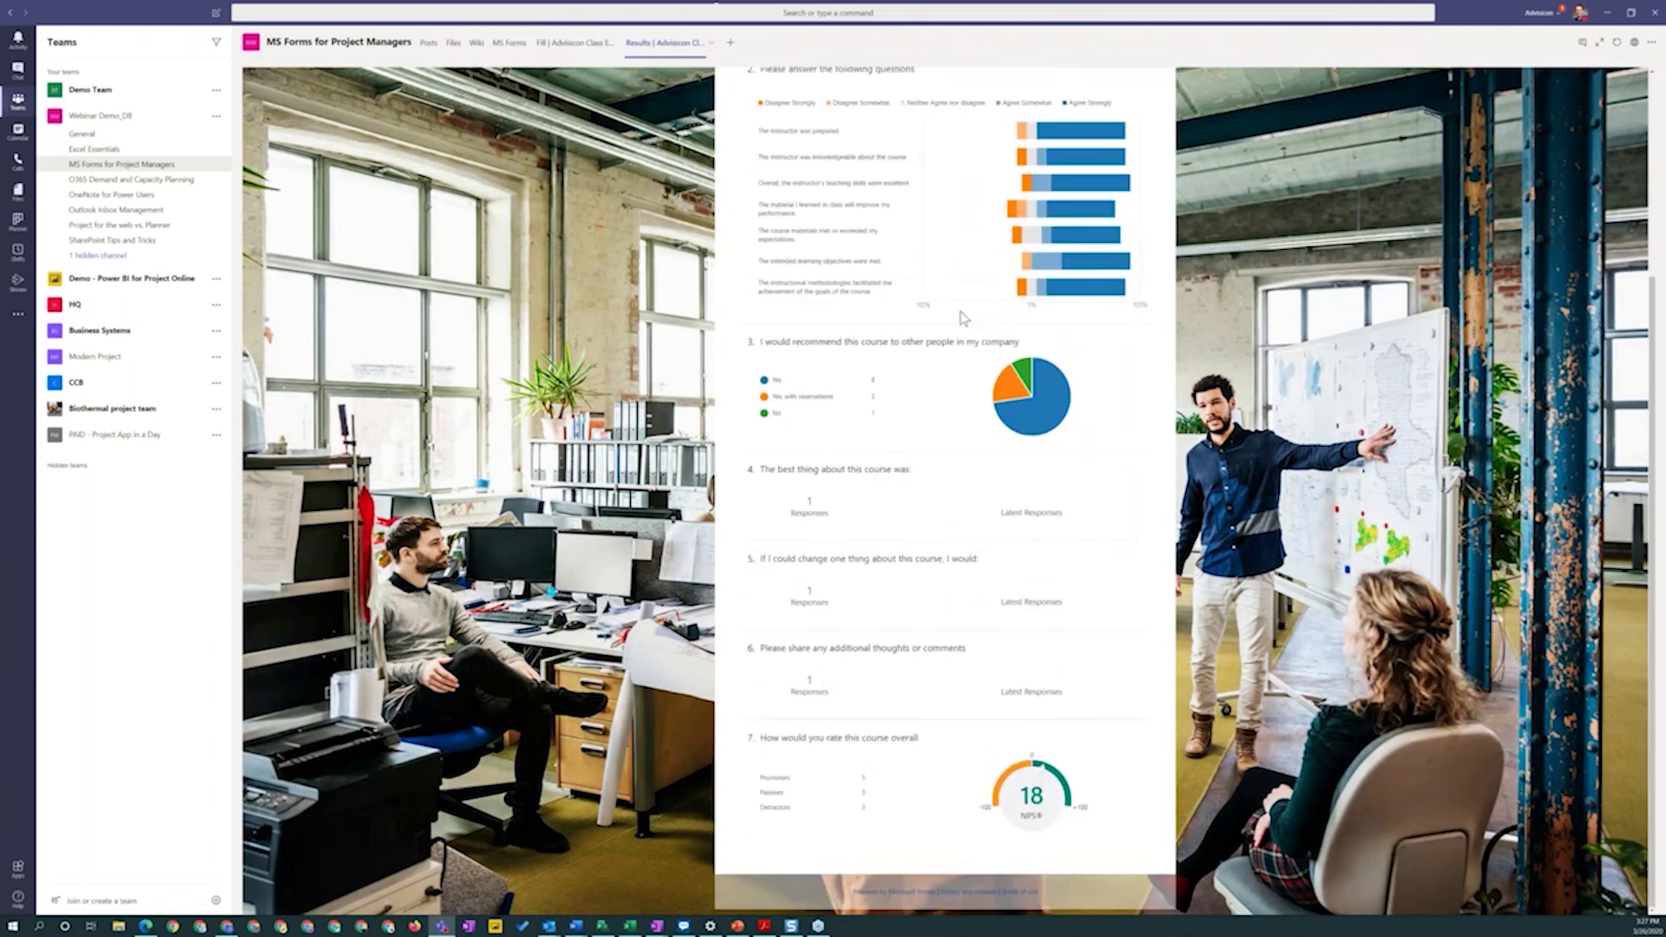
scroll(963, 317, up, 3)
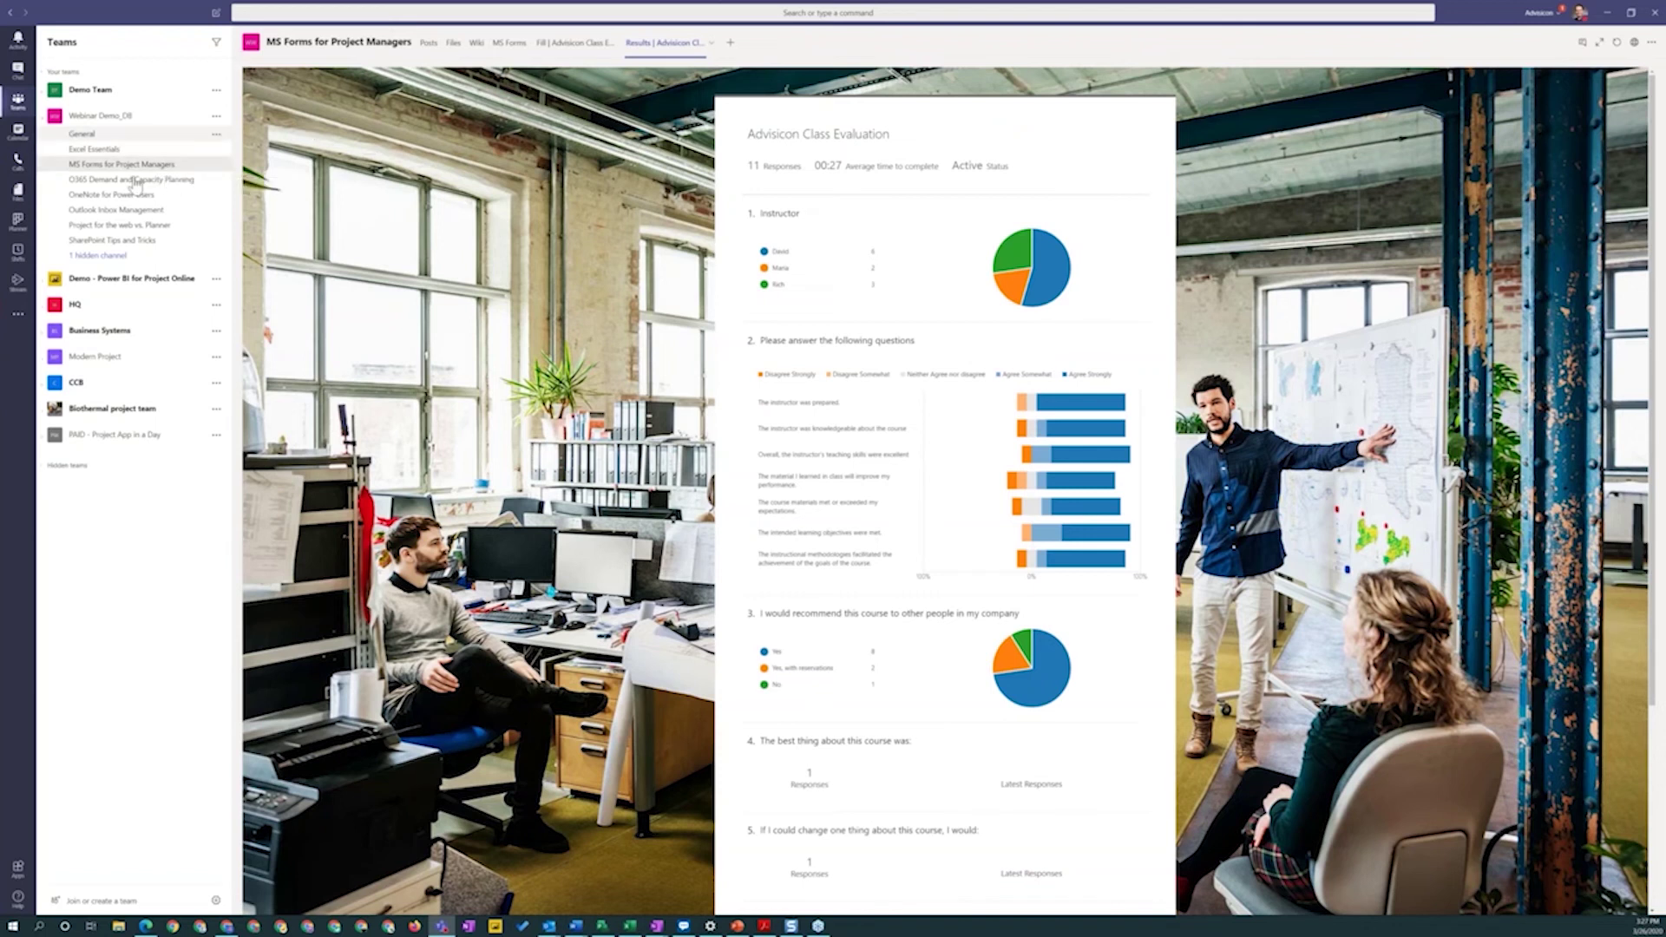
Add a Forms channel tab that creates a new shared form named 'Teams Shared Form'.
click(731, 47)
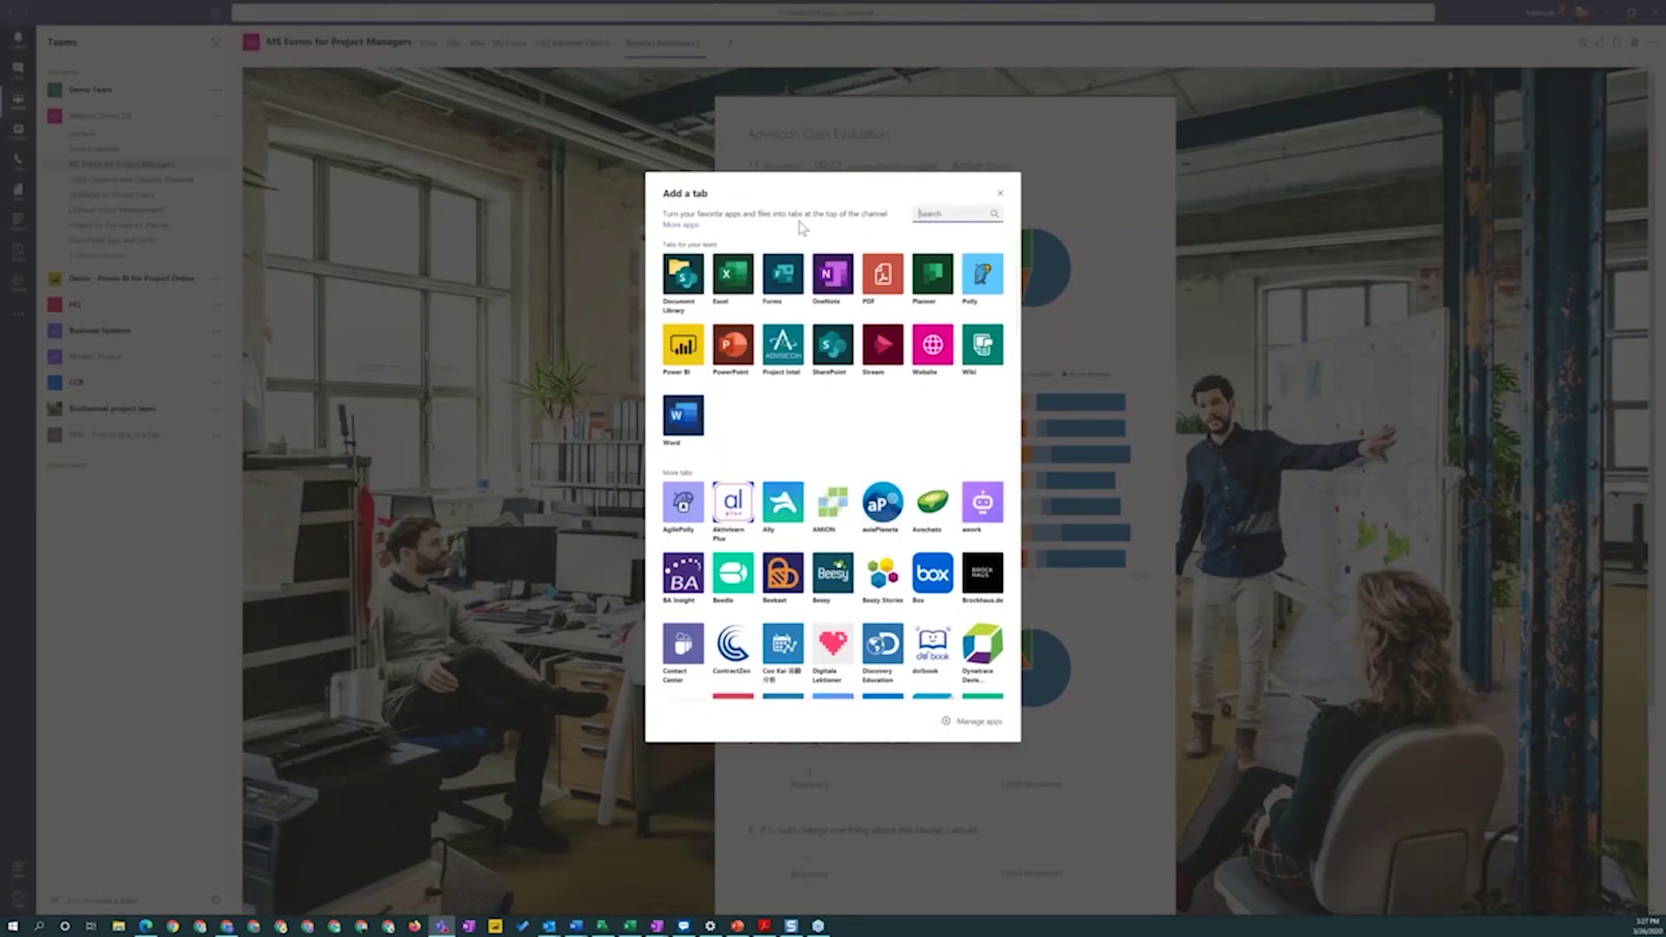
click(786, 285)
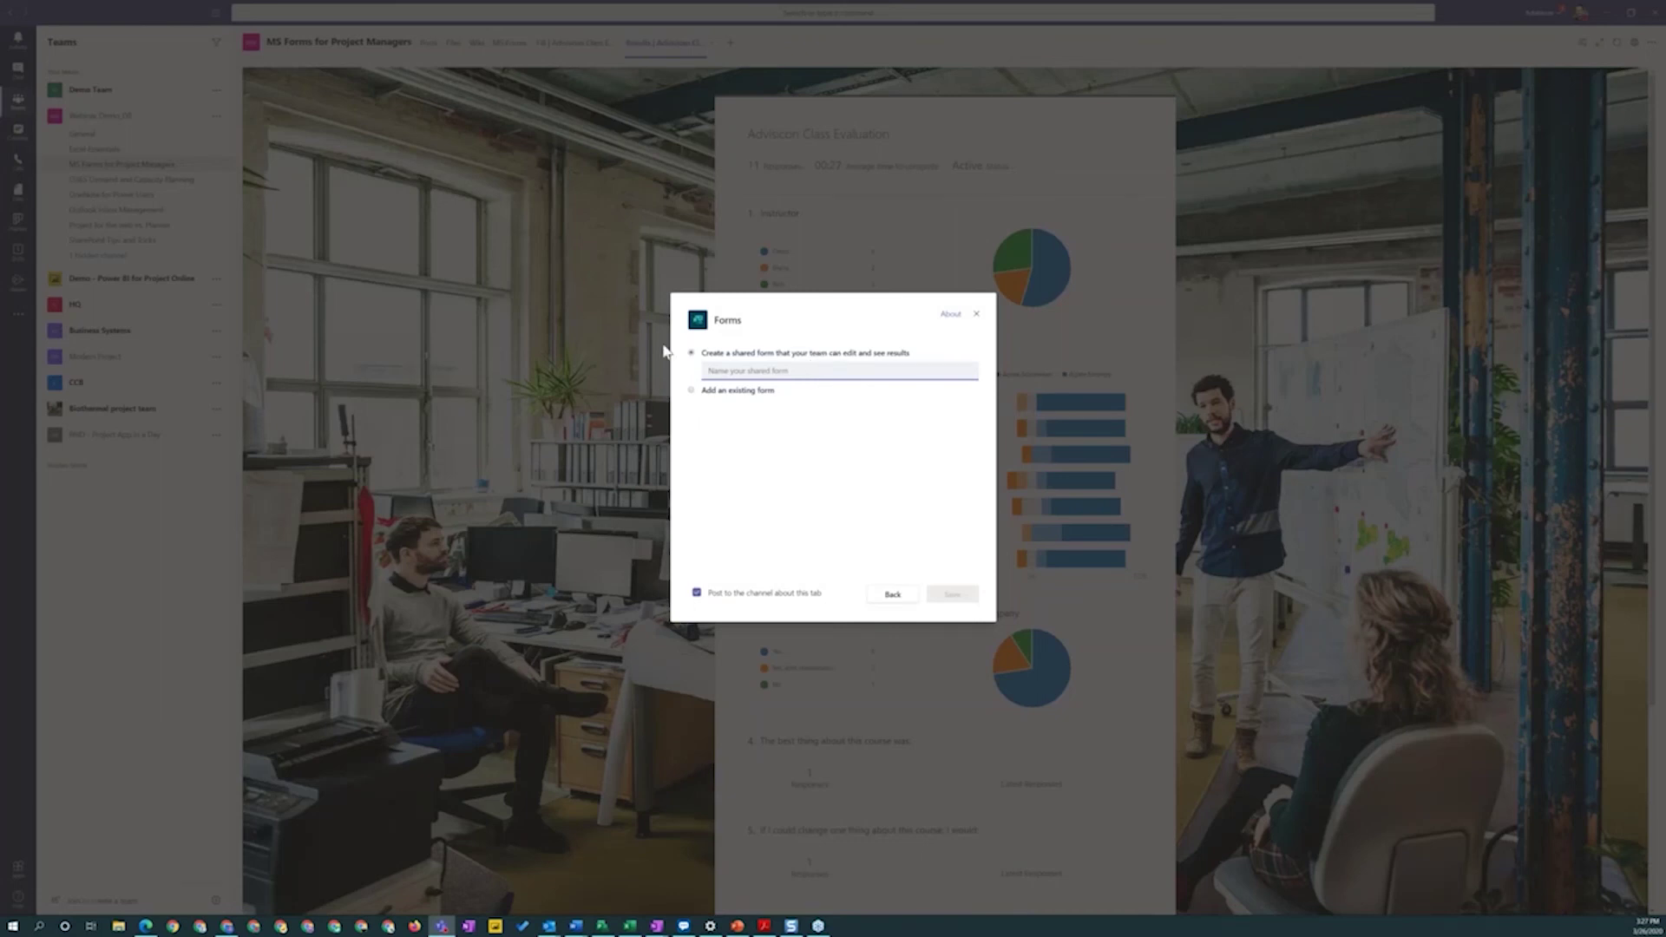
click(776, 371)
text(Teams Shared Form)
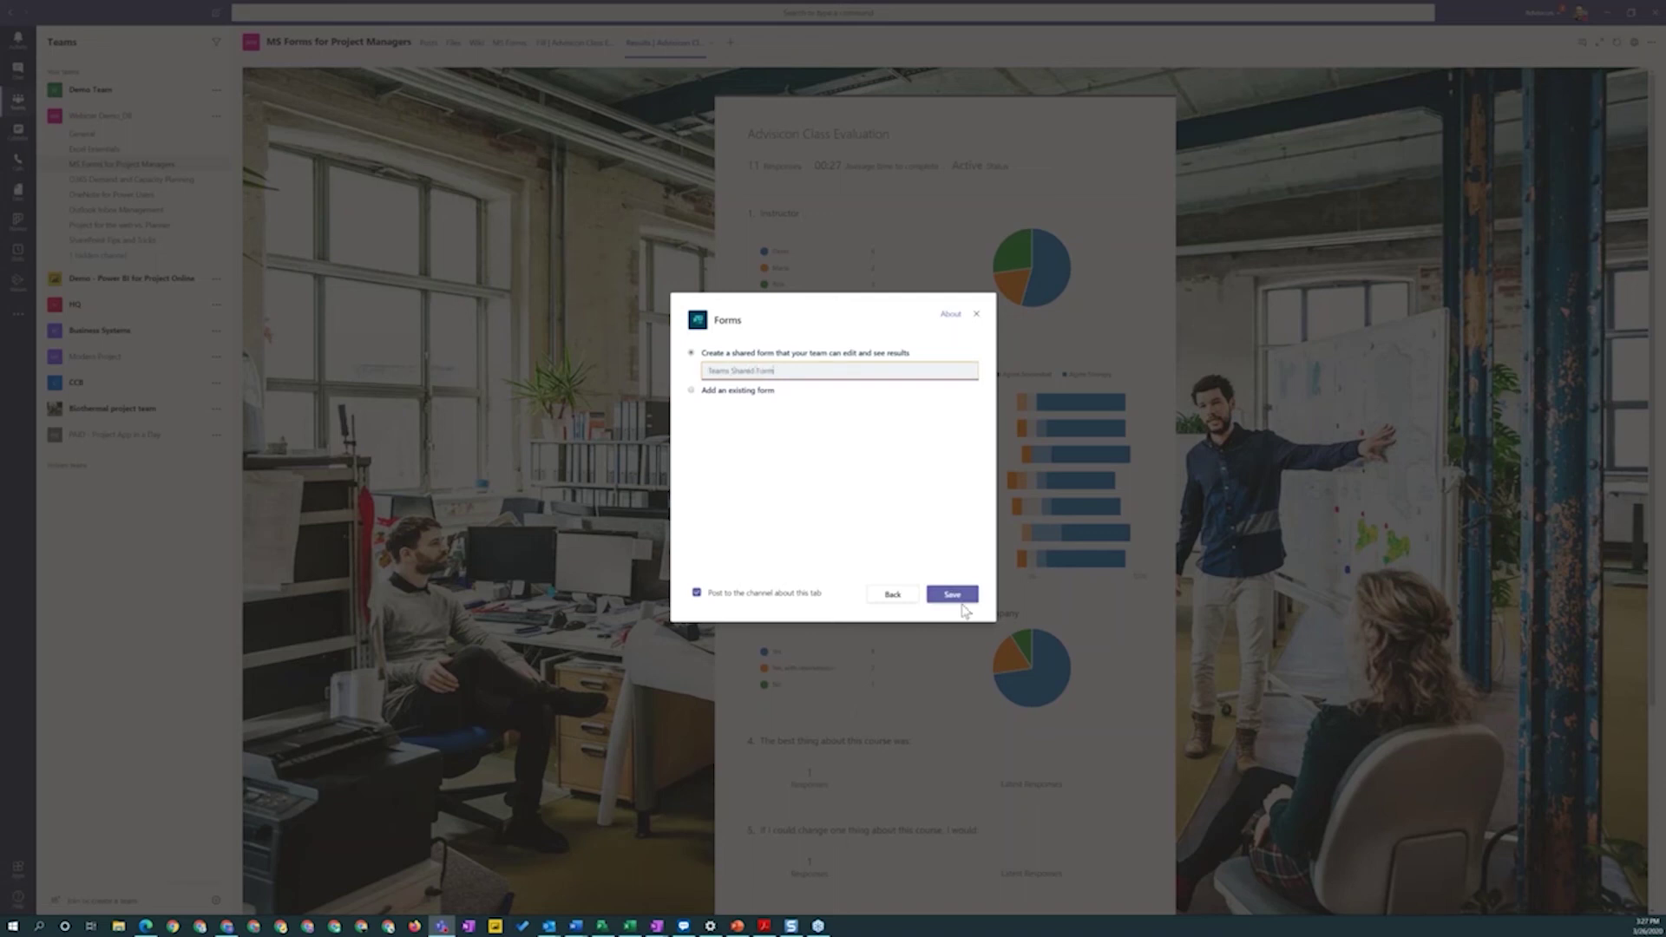
click(954, 596)
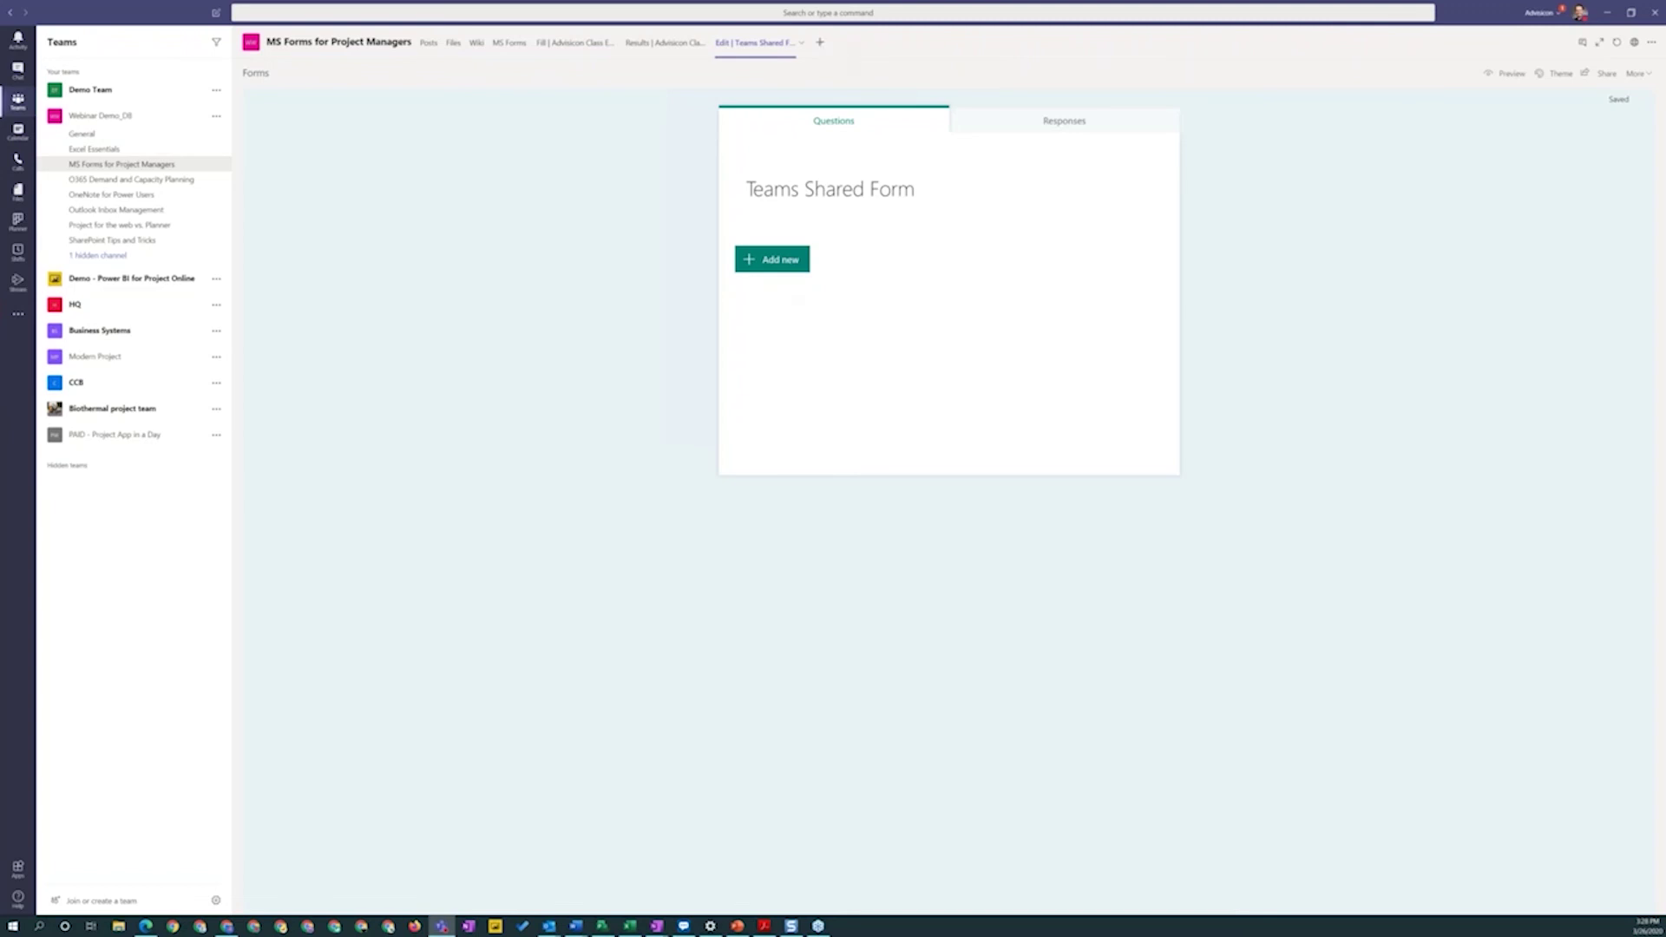
Add the existing Webinar Poll as a Fill | Webinar Poll tab set to collect responses.
click(820, 43)
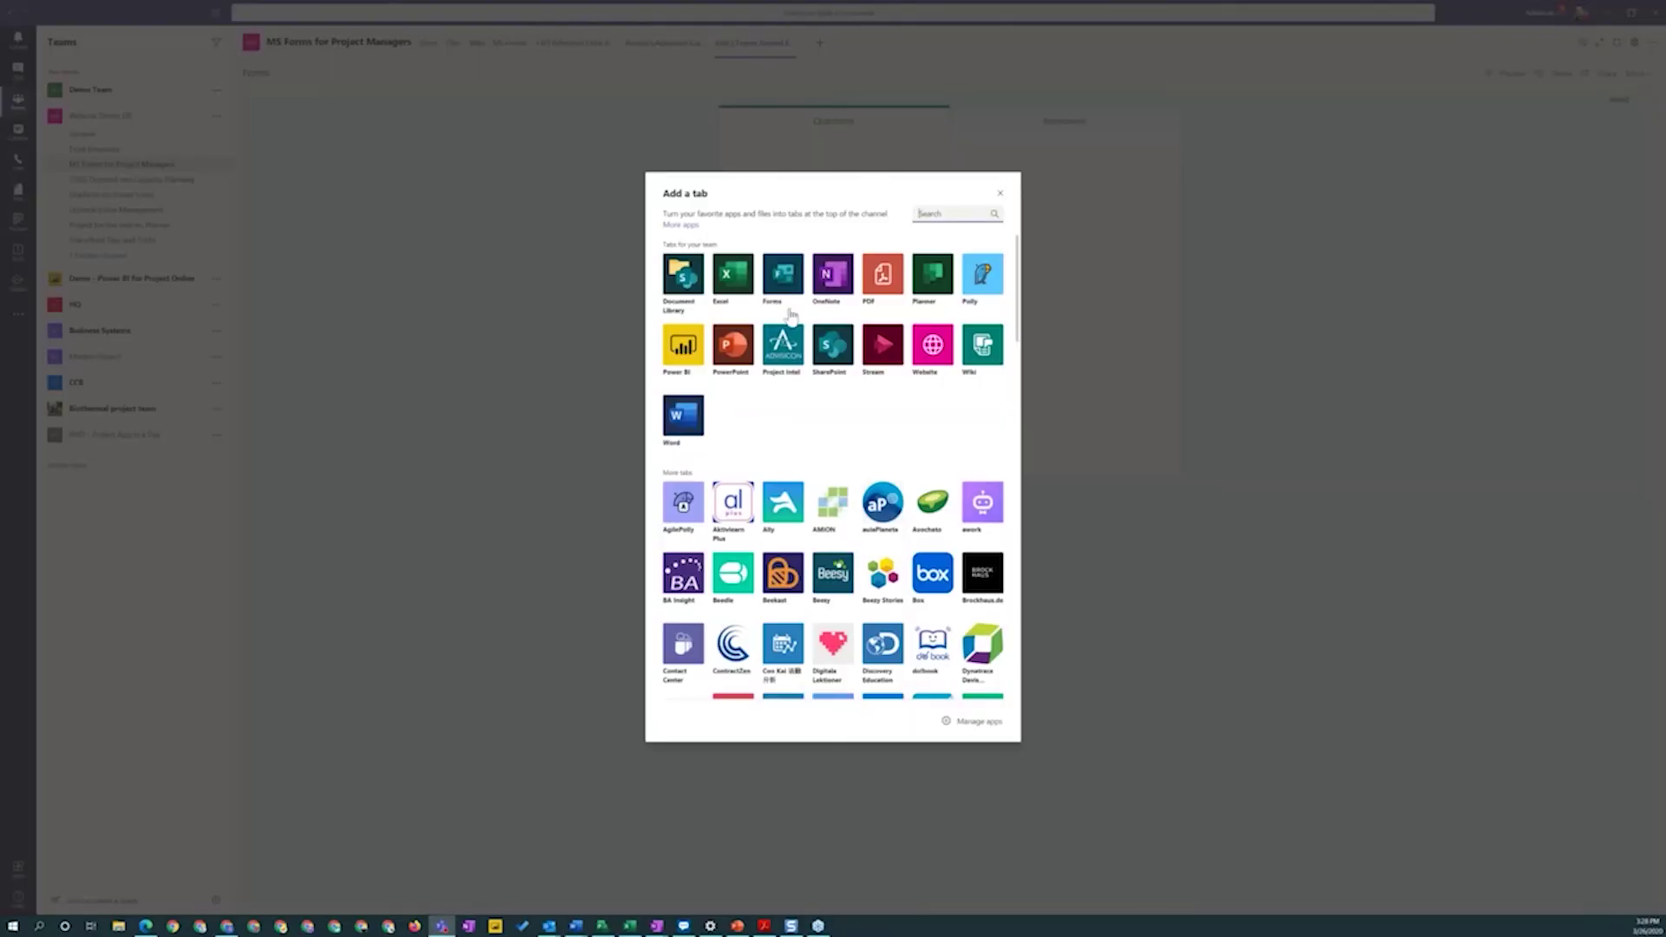
key(Escape)
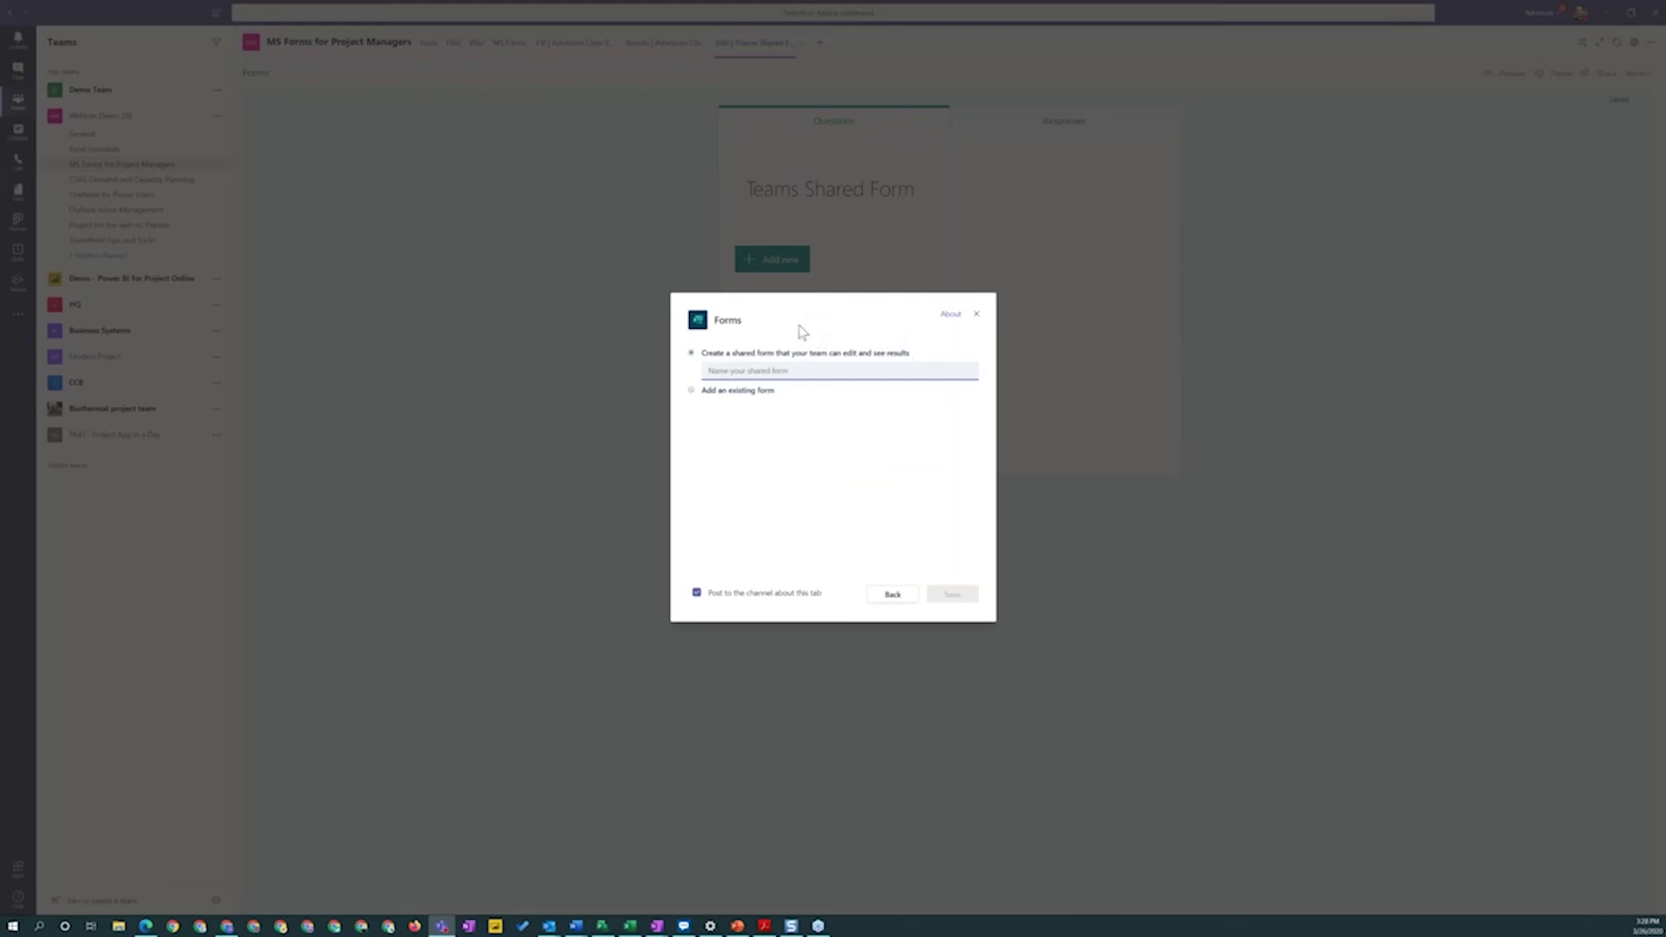
click(693, 392)
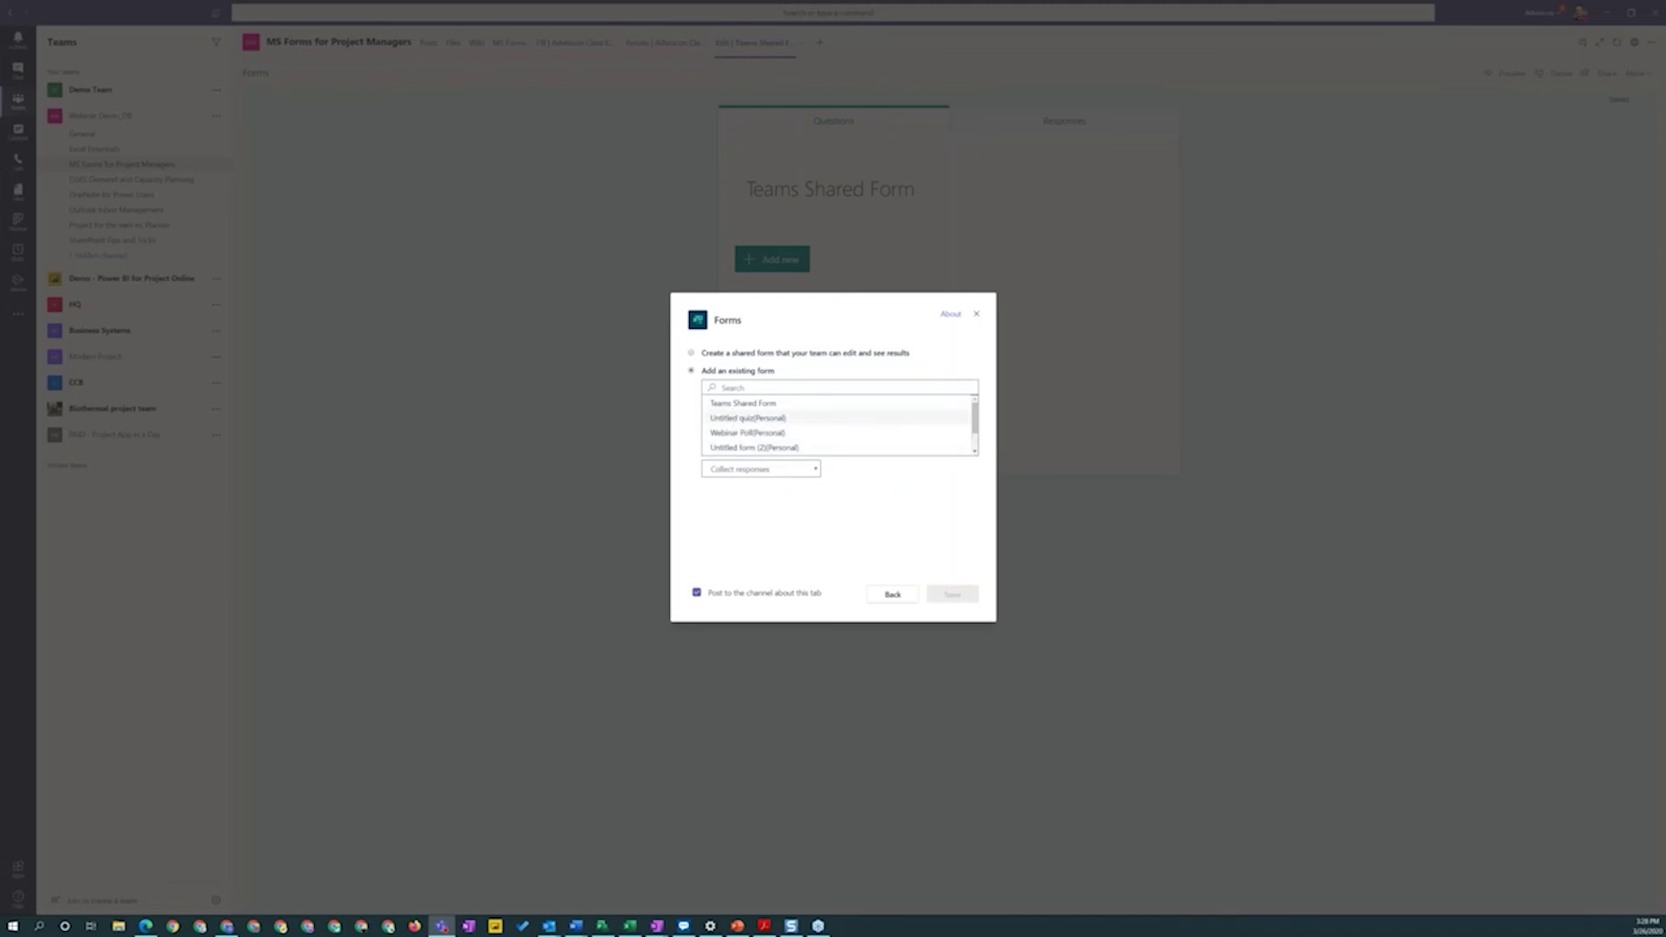
scroll(977, 422, down, 2)
scroll(975, 425, up, 3)
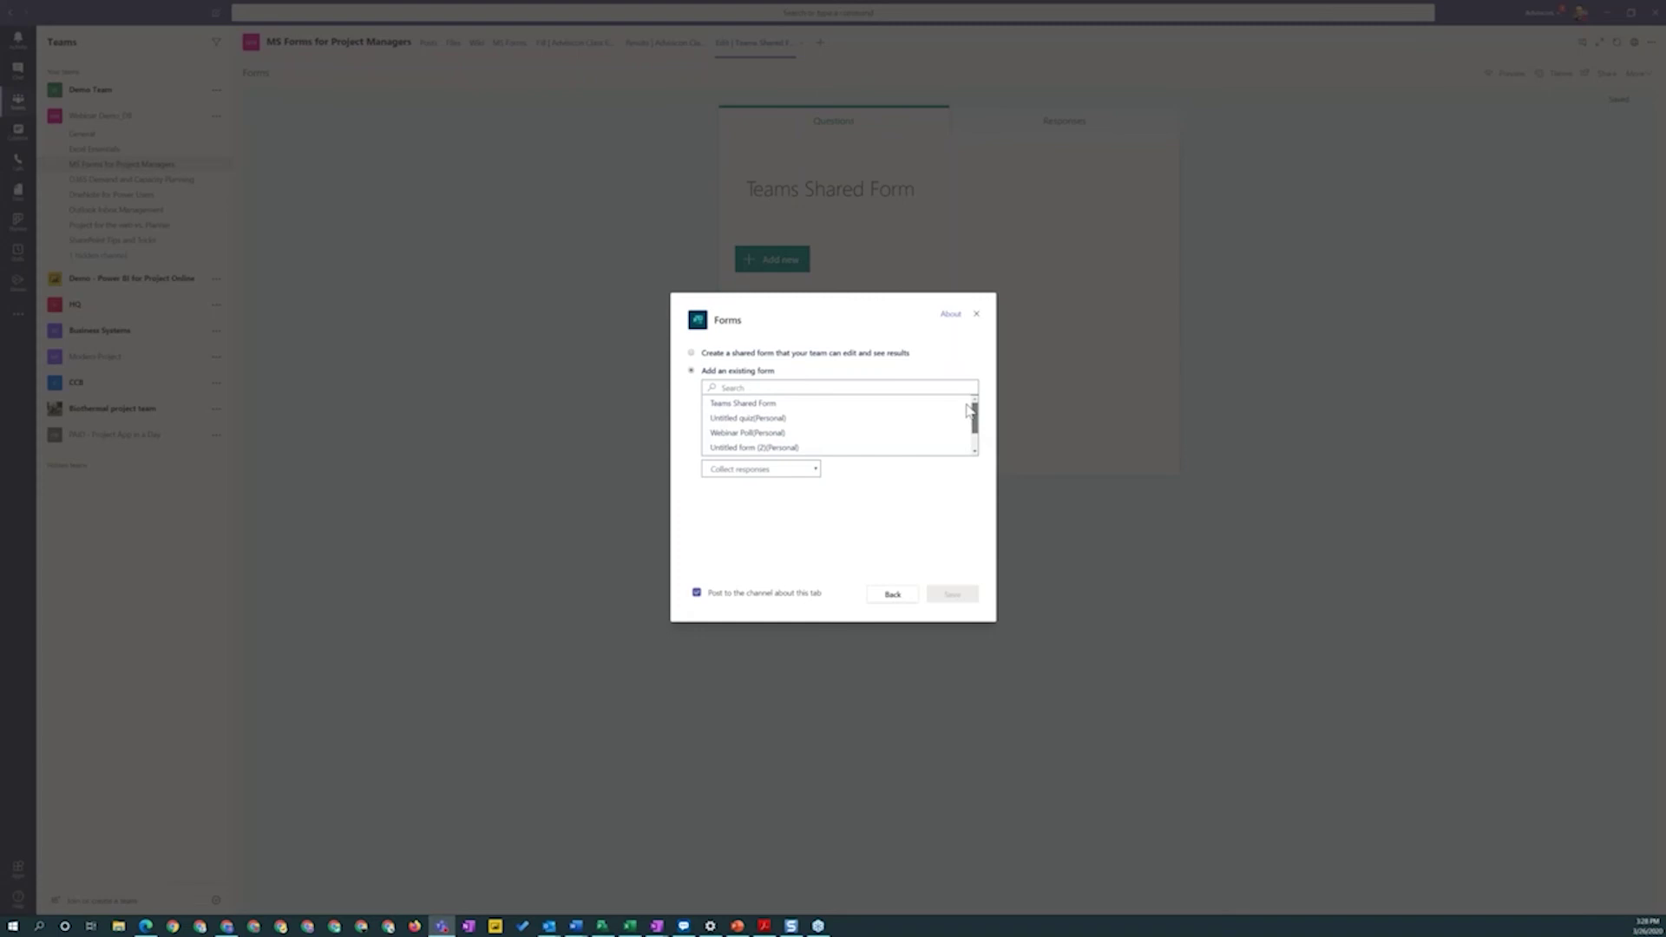
scroll(972, 426, down, 3)
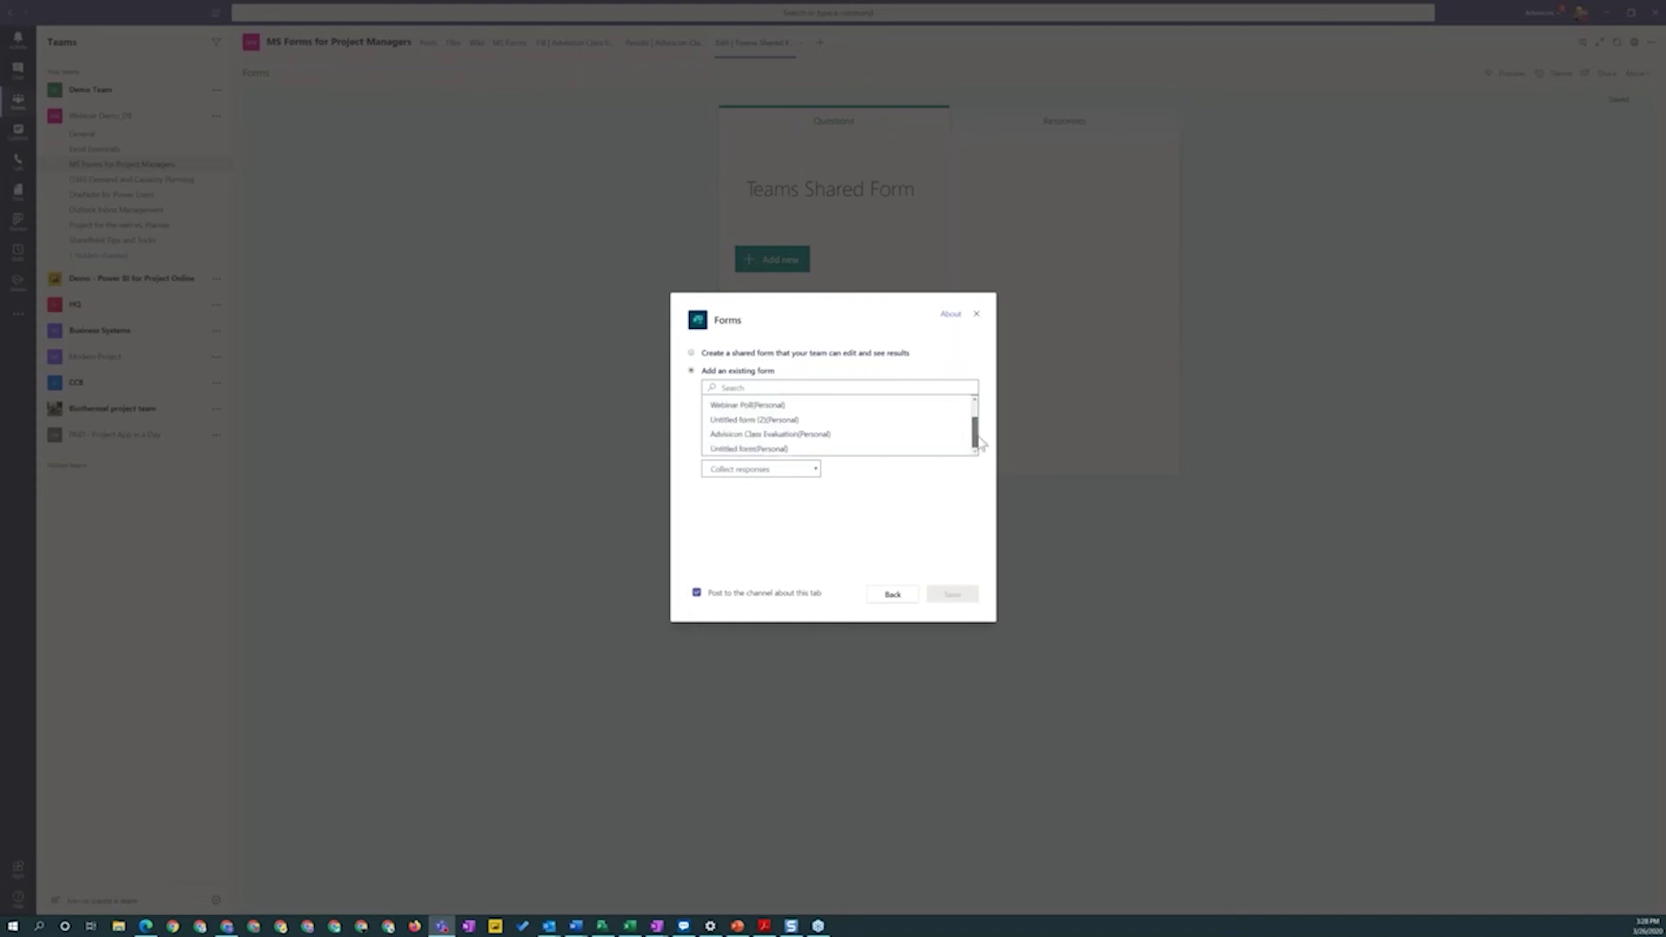
click(763, 407)
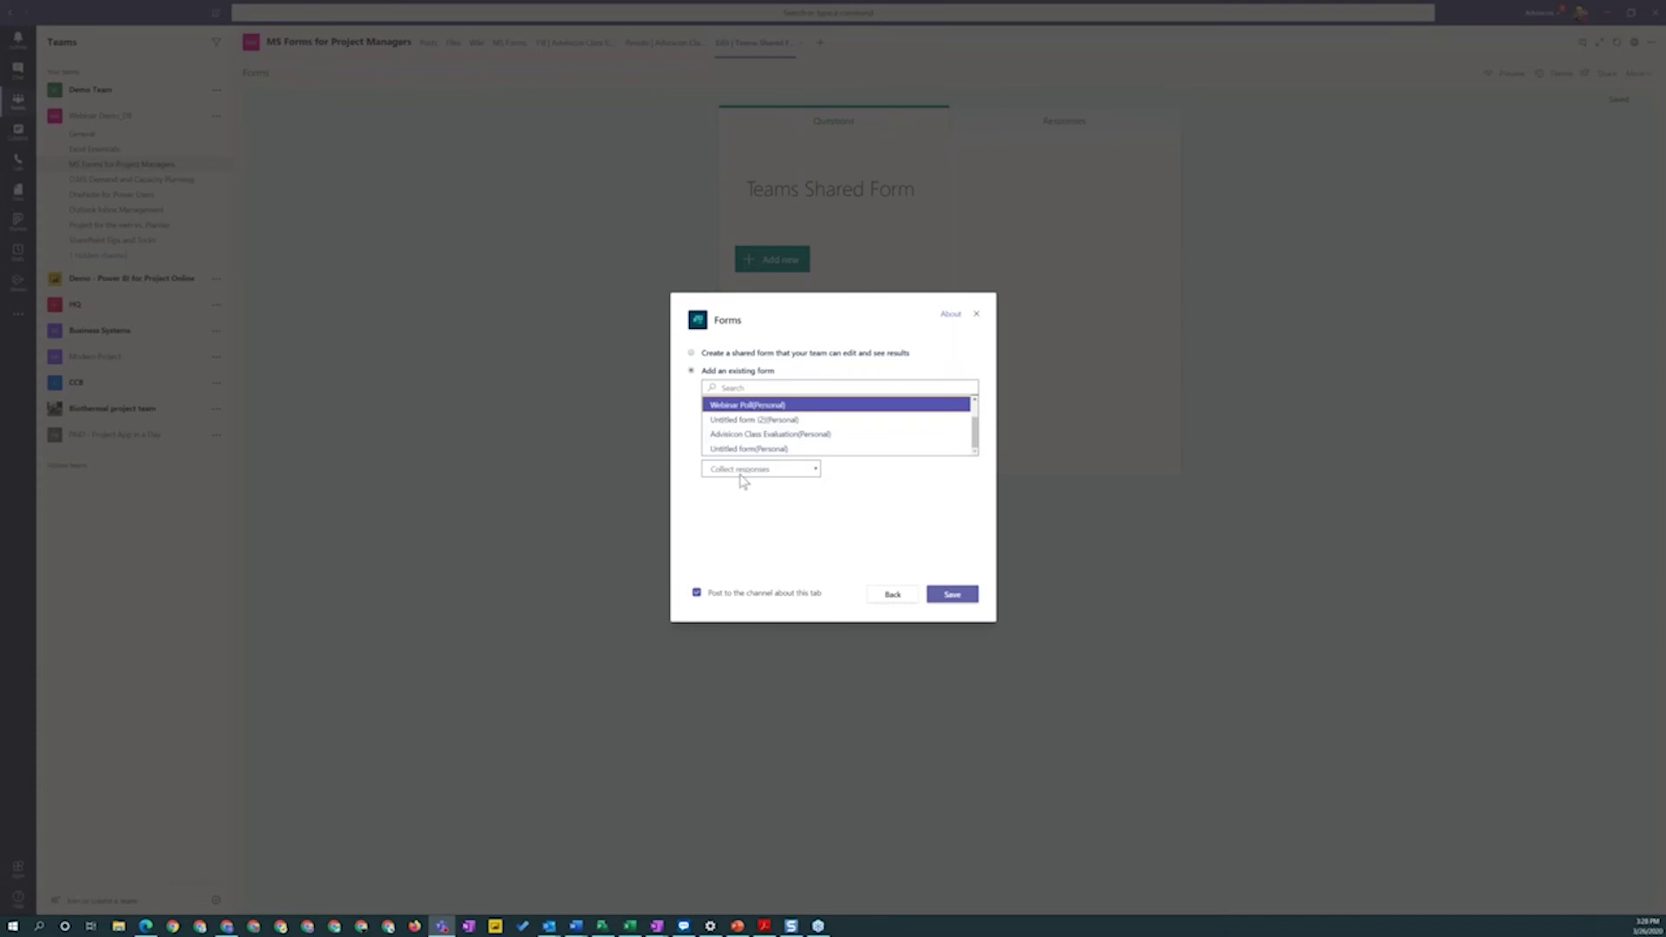
click(815, 473)
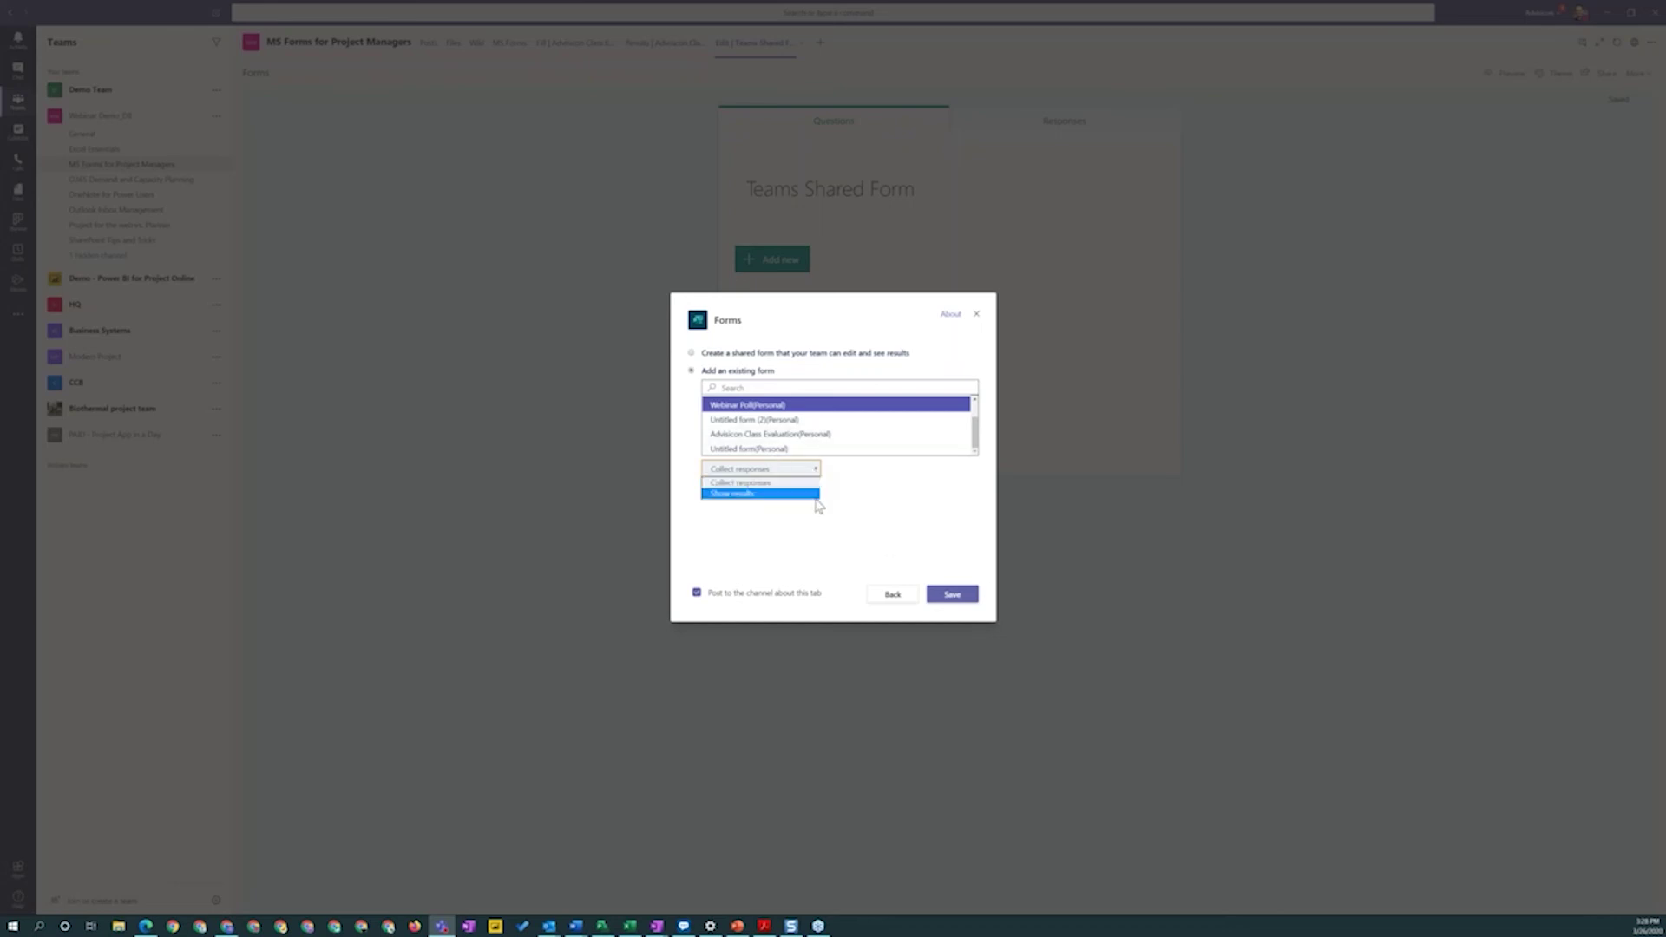
click(764, 483)
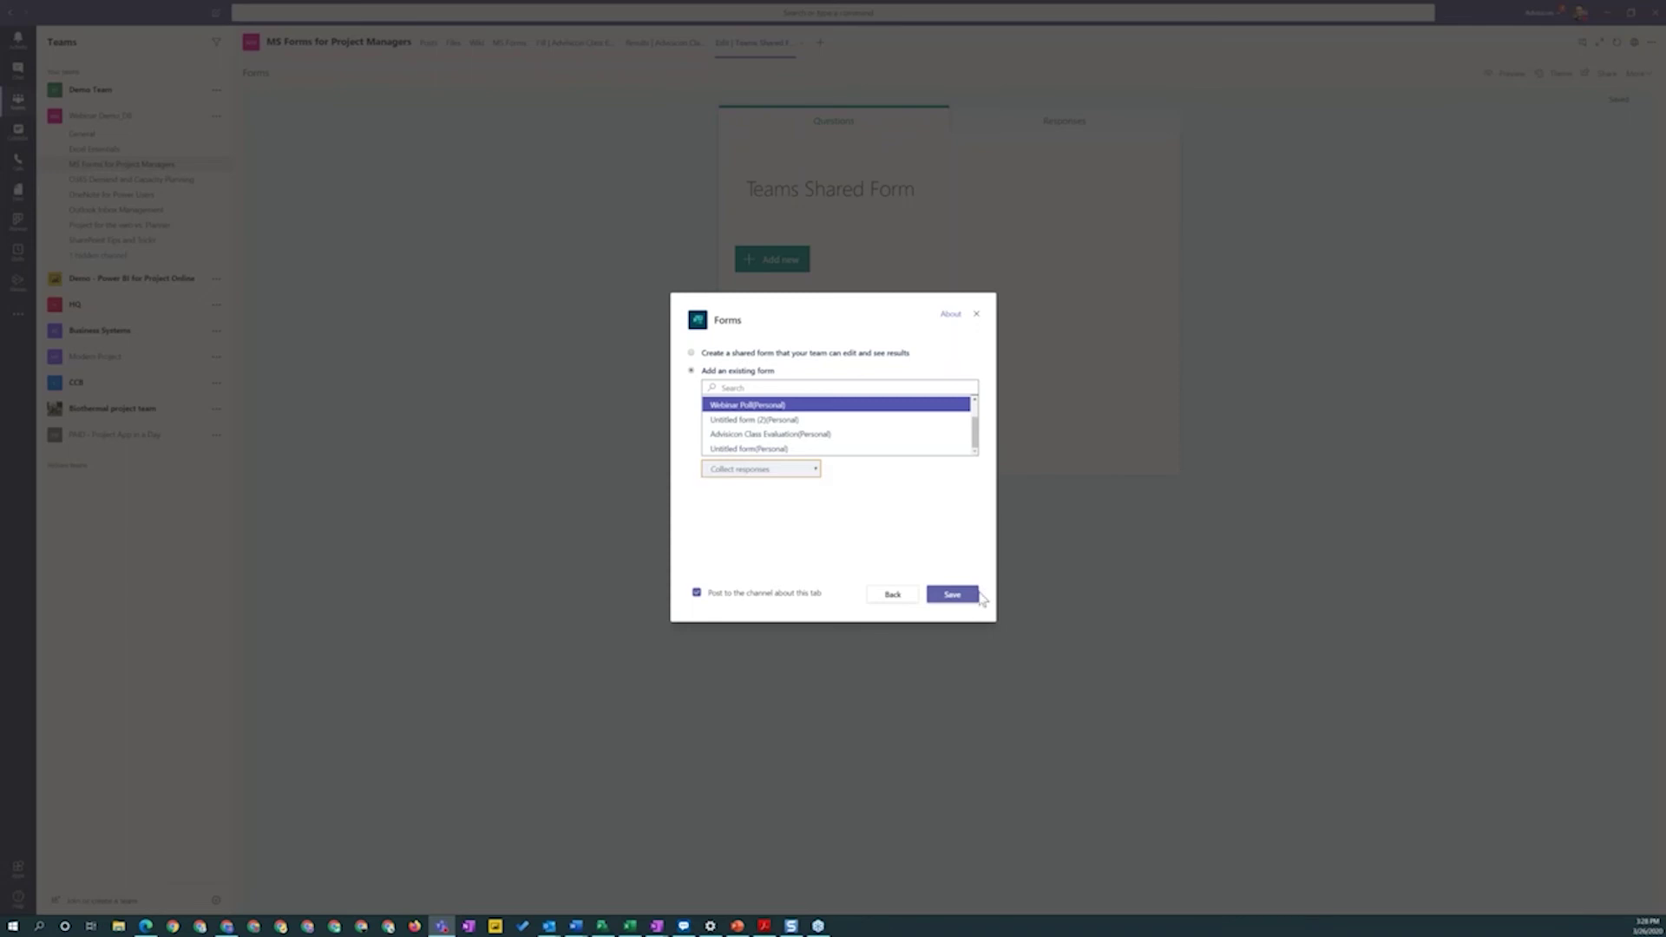
click(976, 595)
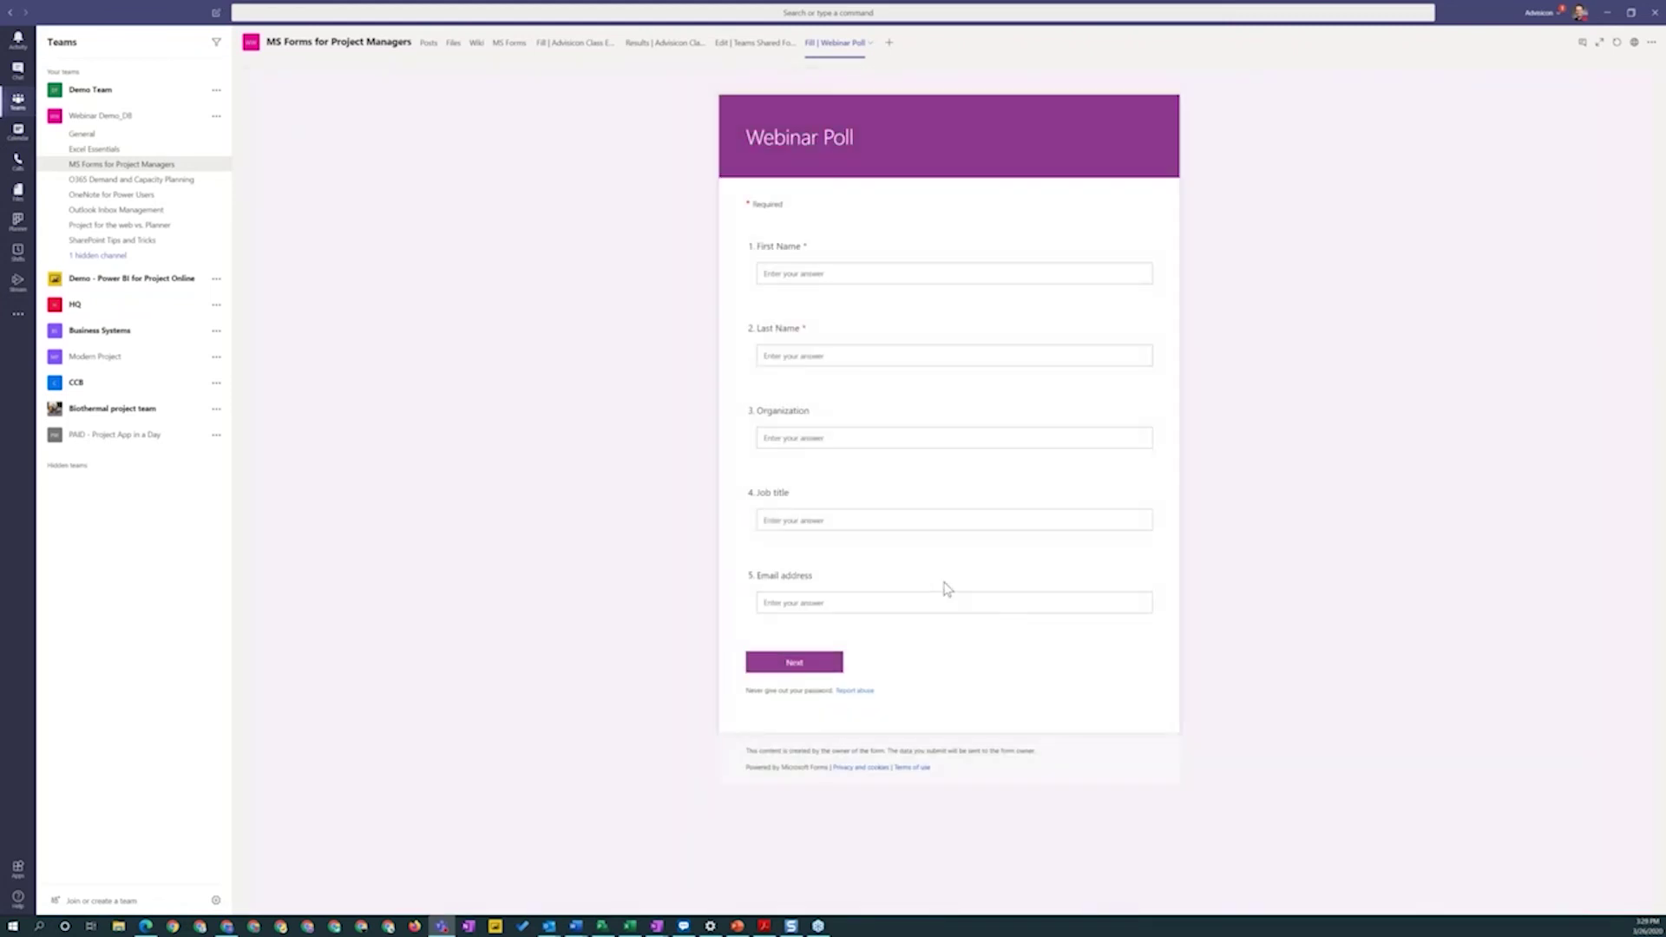
Advance the blank Webinar Poll to trigger First Name and Last Name required errors, then restore Teams.
click(807, 276)
click(794, 667)
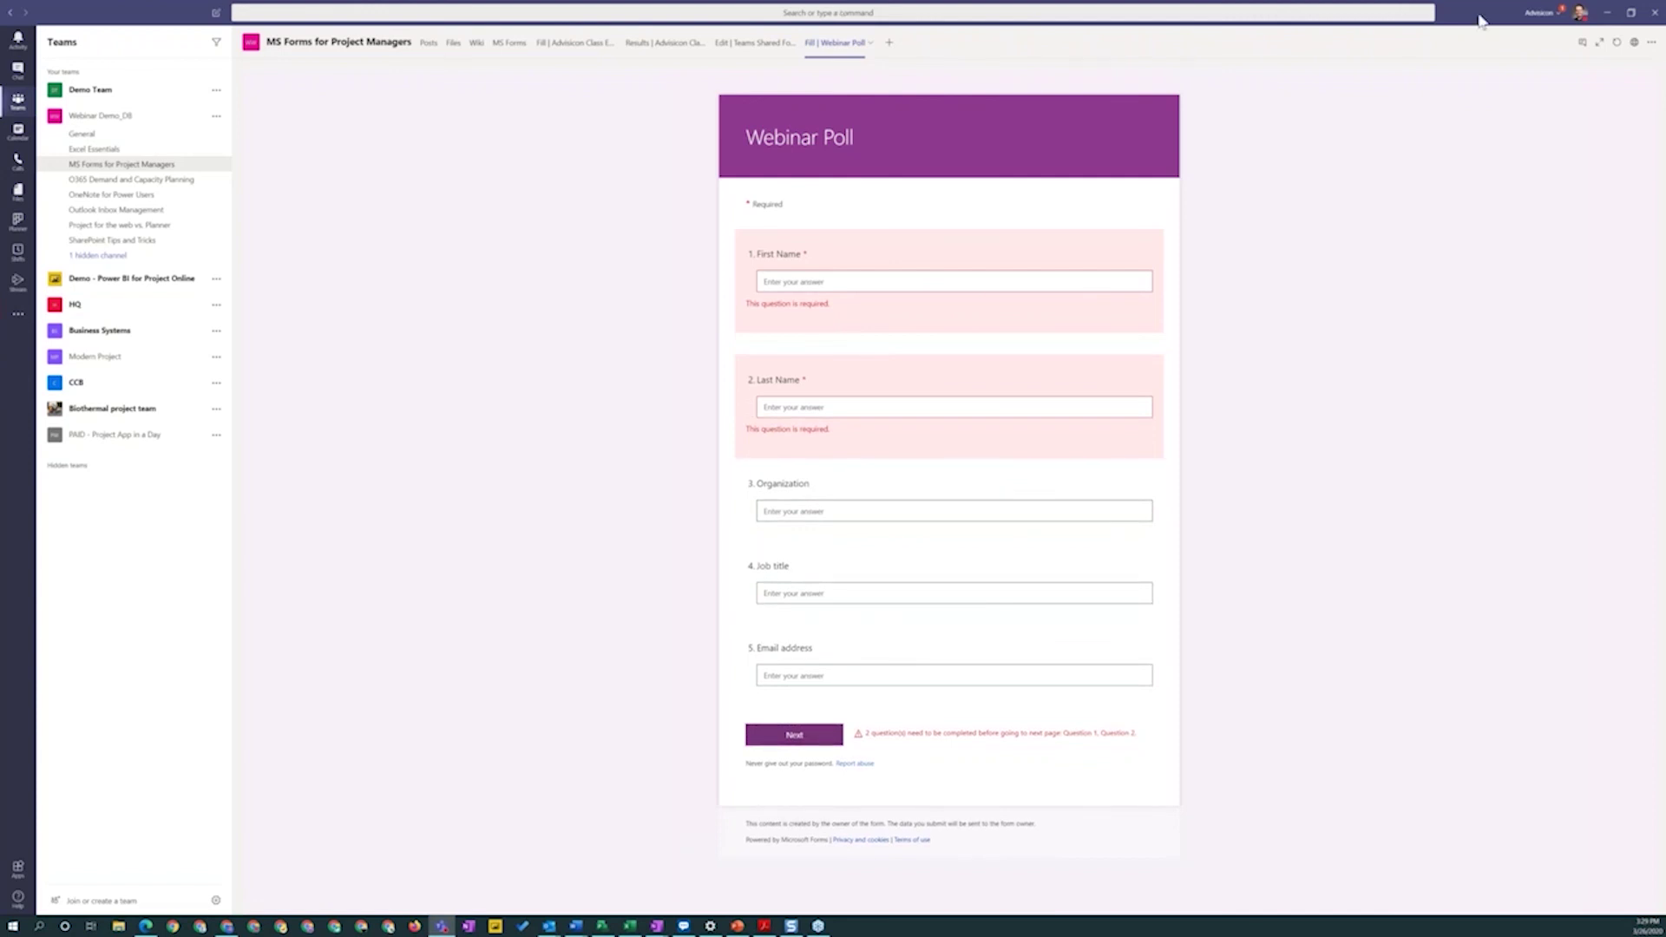
key(super+Down)
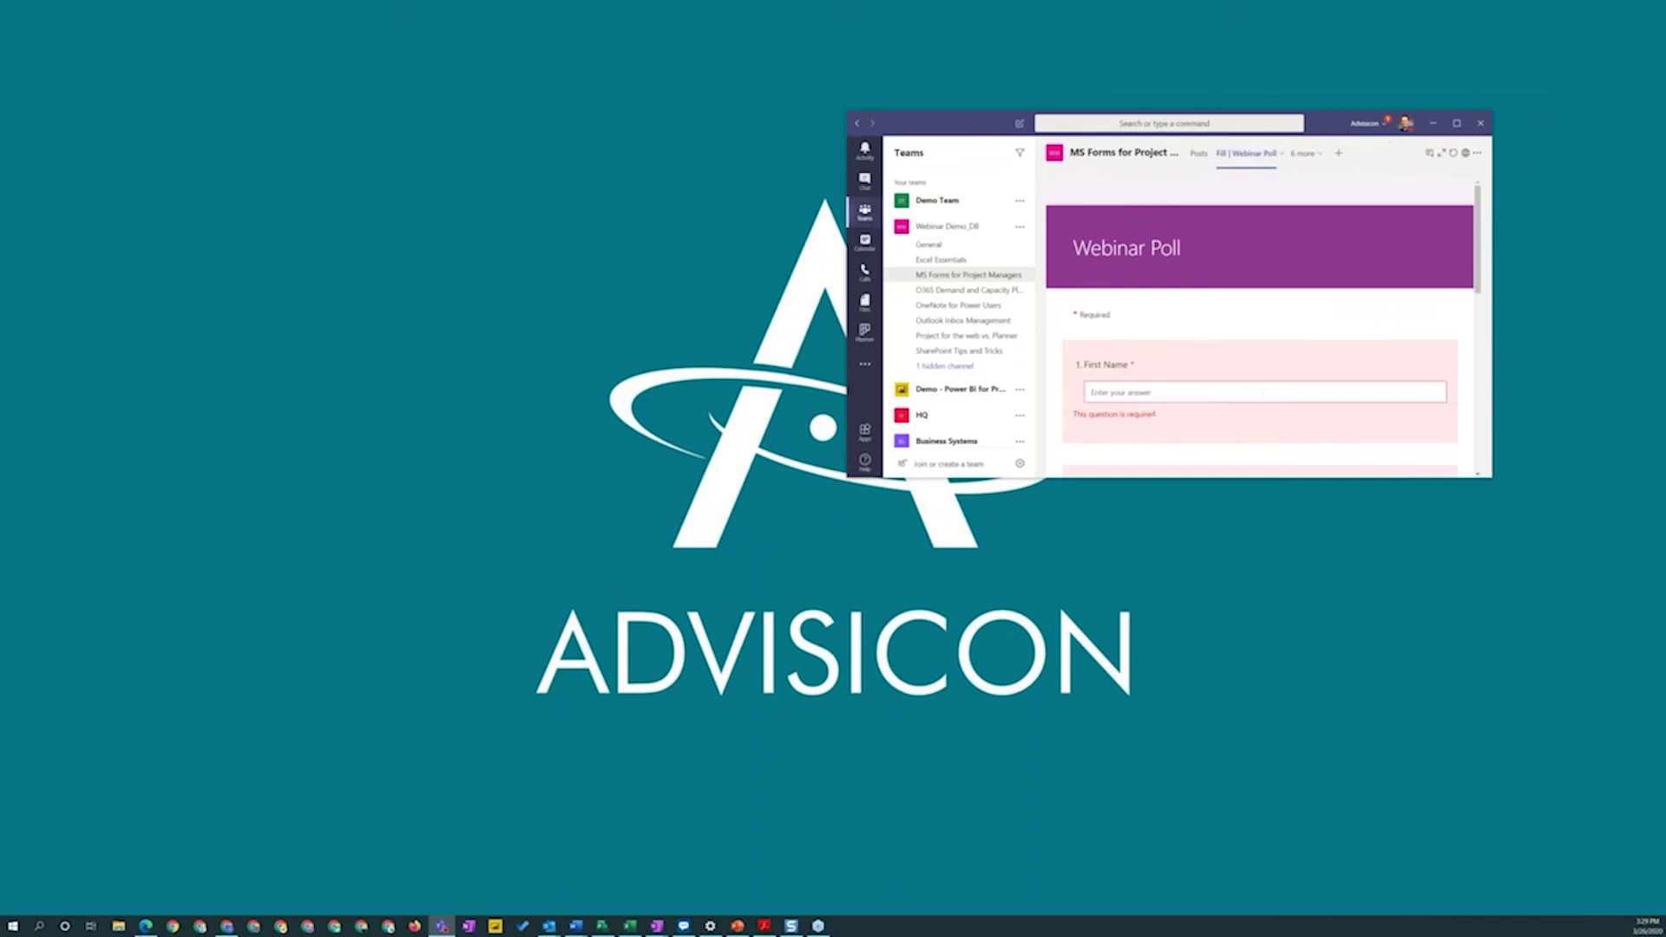
Open the evaluation's share link in a new Edge tab, preview the form, then return to its design tab.
click(146, 926)
click(1600, 97)
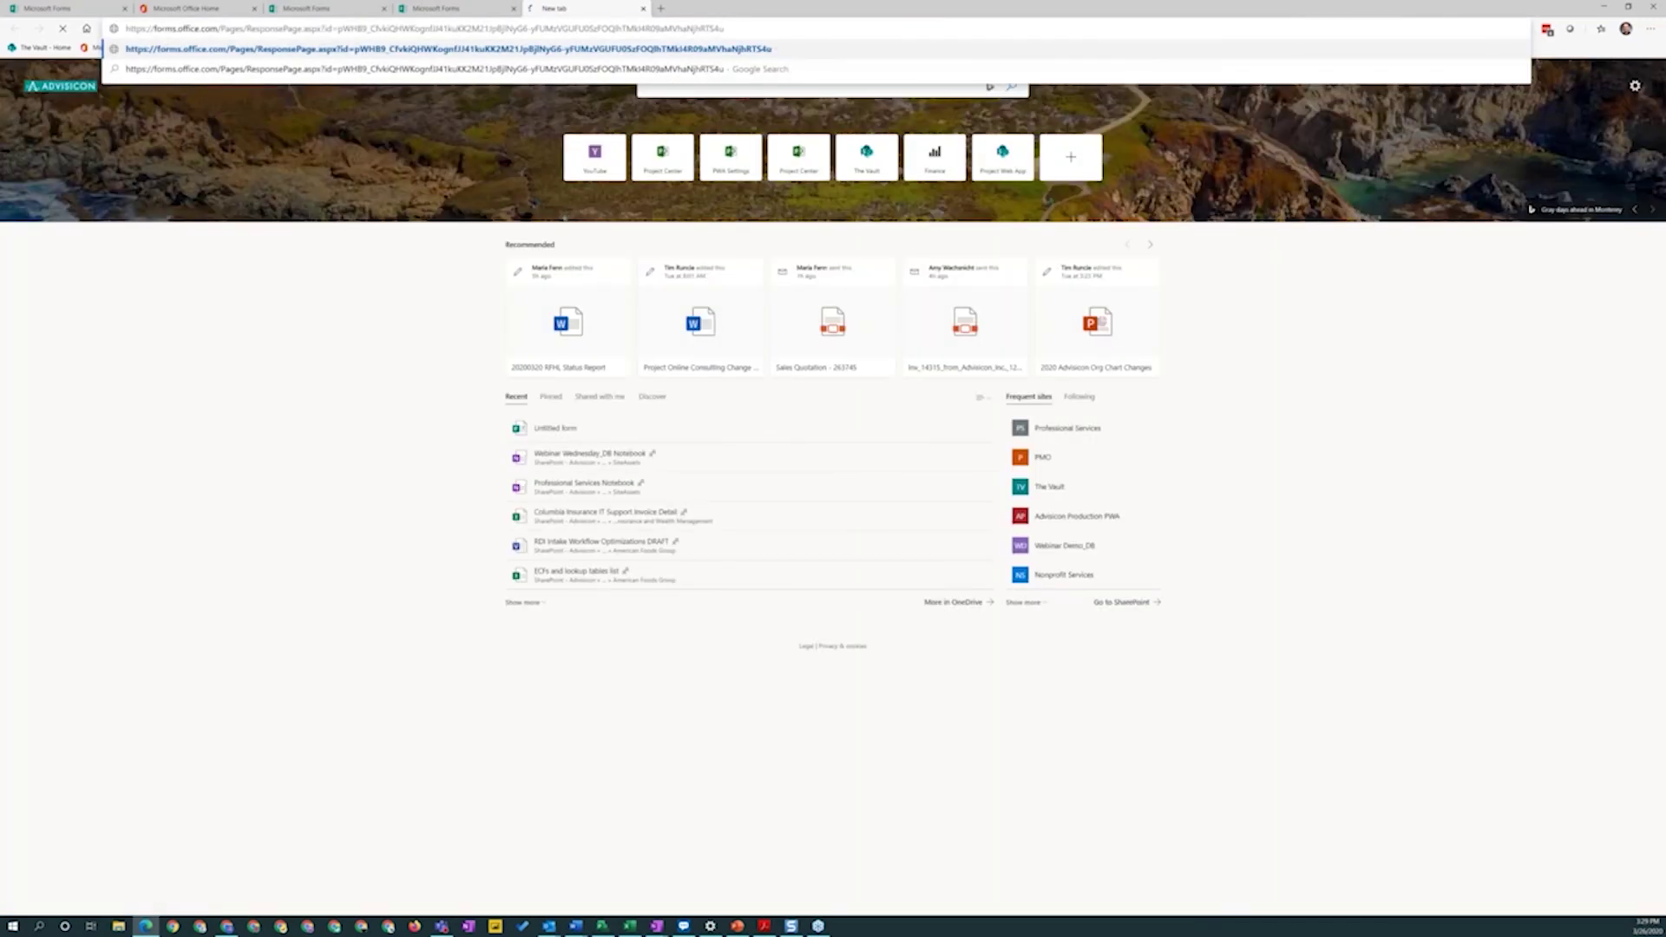
key(Return)
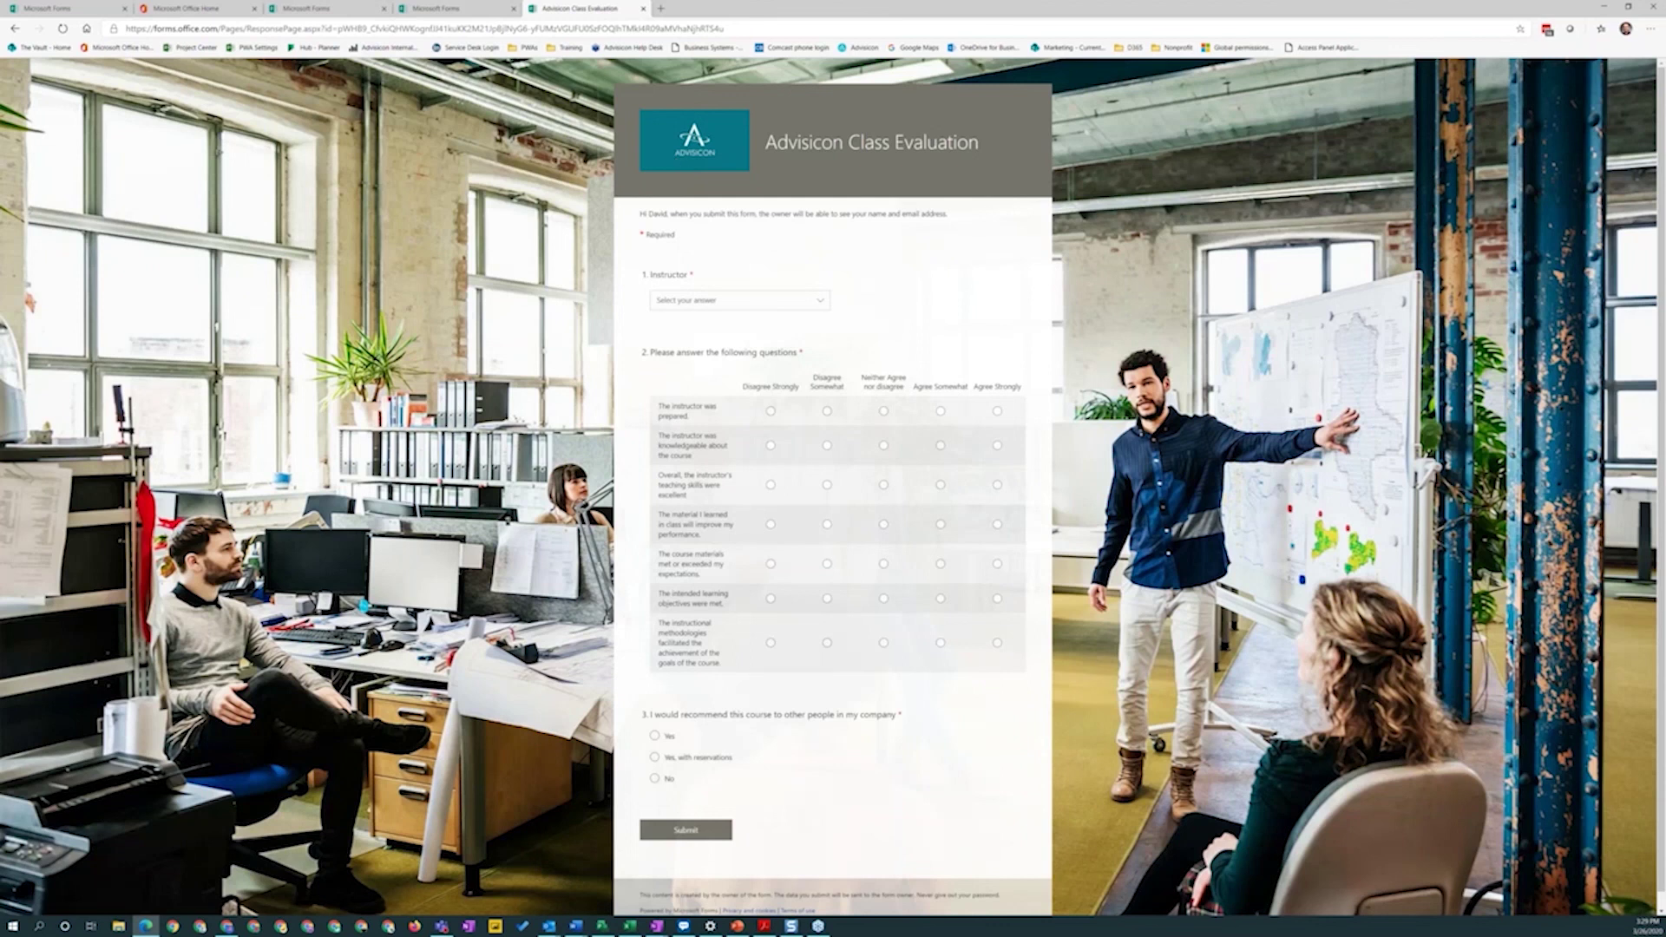
scroll(833, 460, down, 1)
scroll(833, 460, up, 1)
click(455, 10)
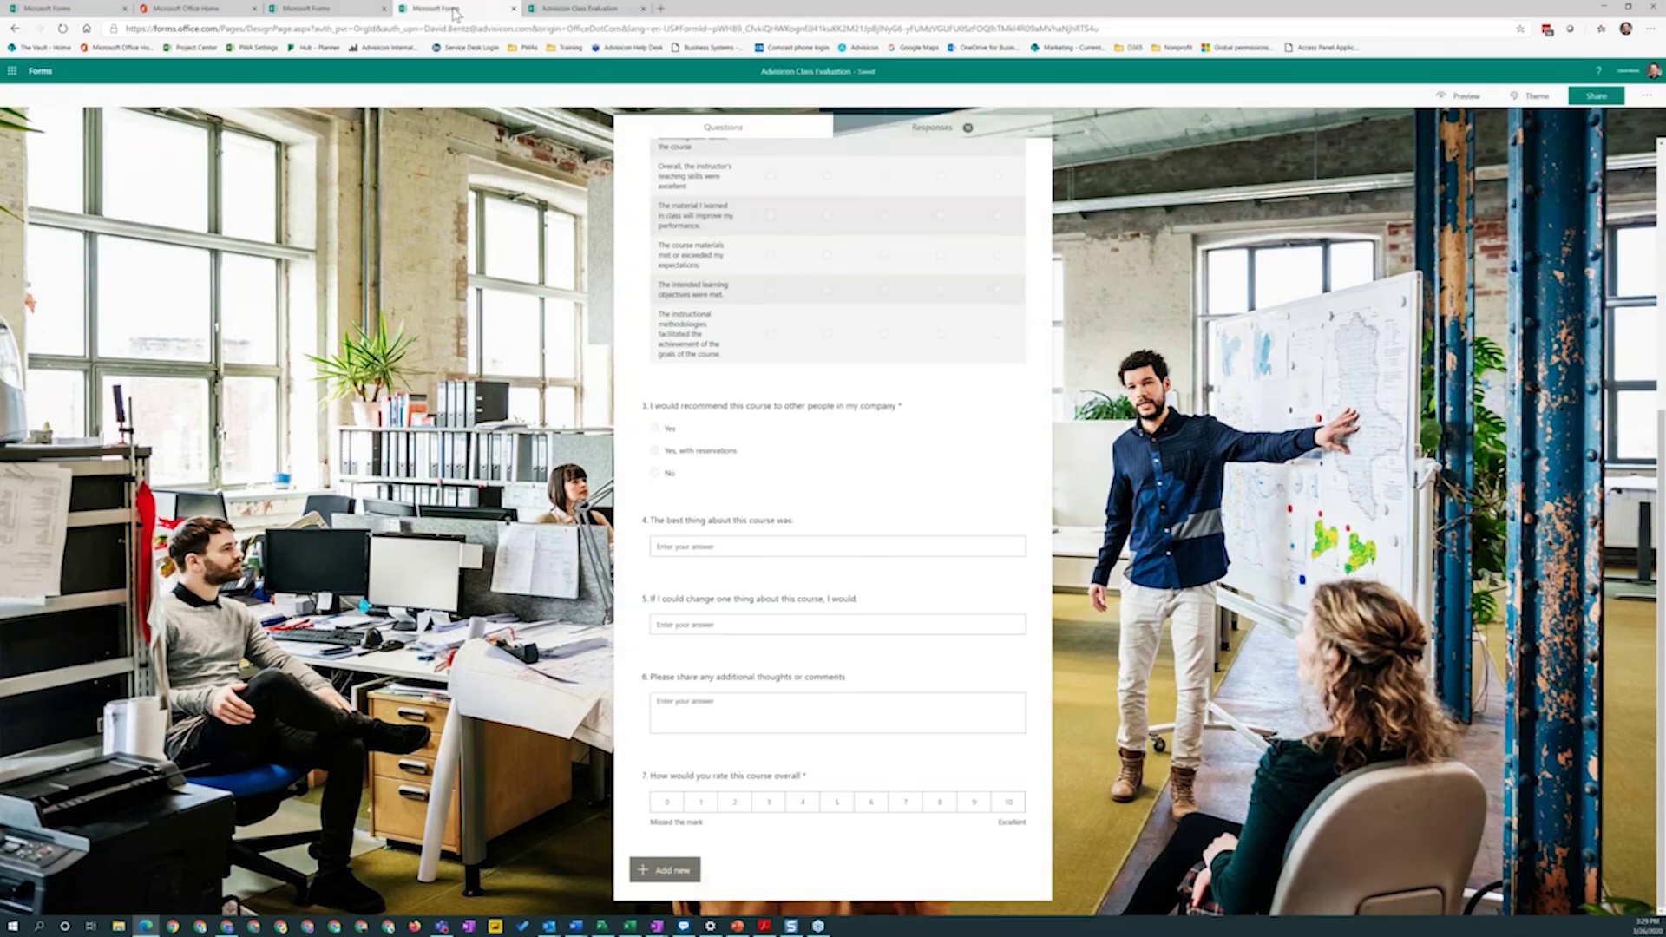
View the evaluation's Responses summary, then go to the My forms list.
click(341, 10)
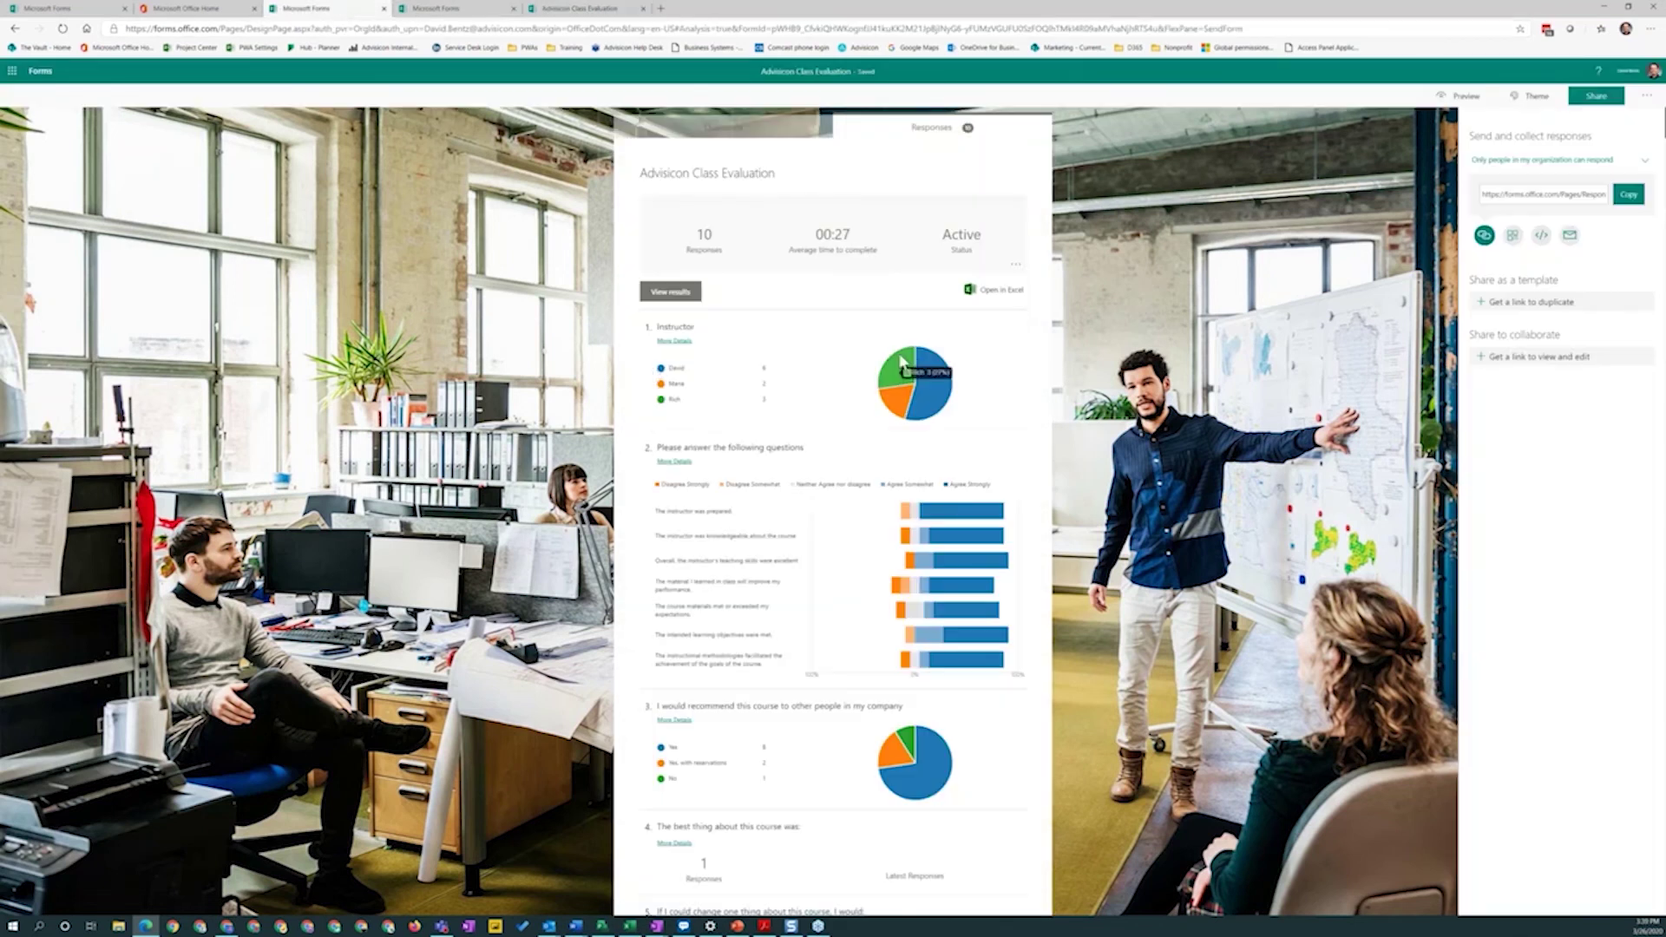
click(40, 71)
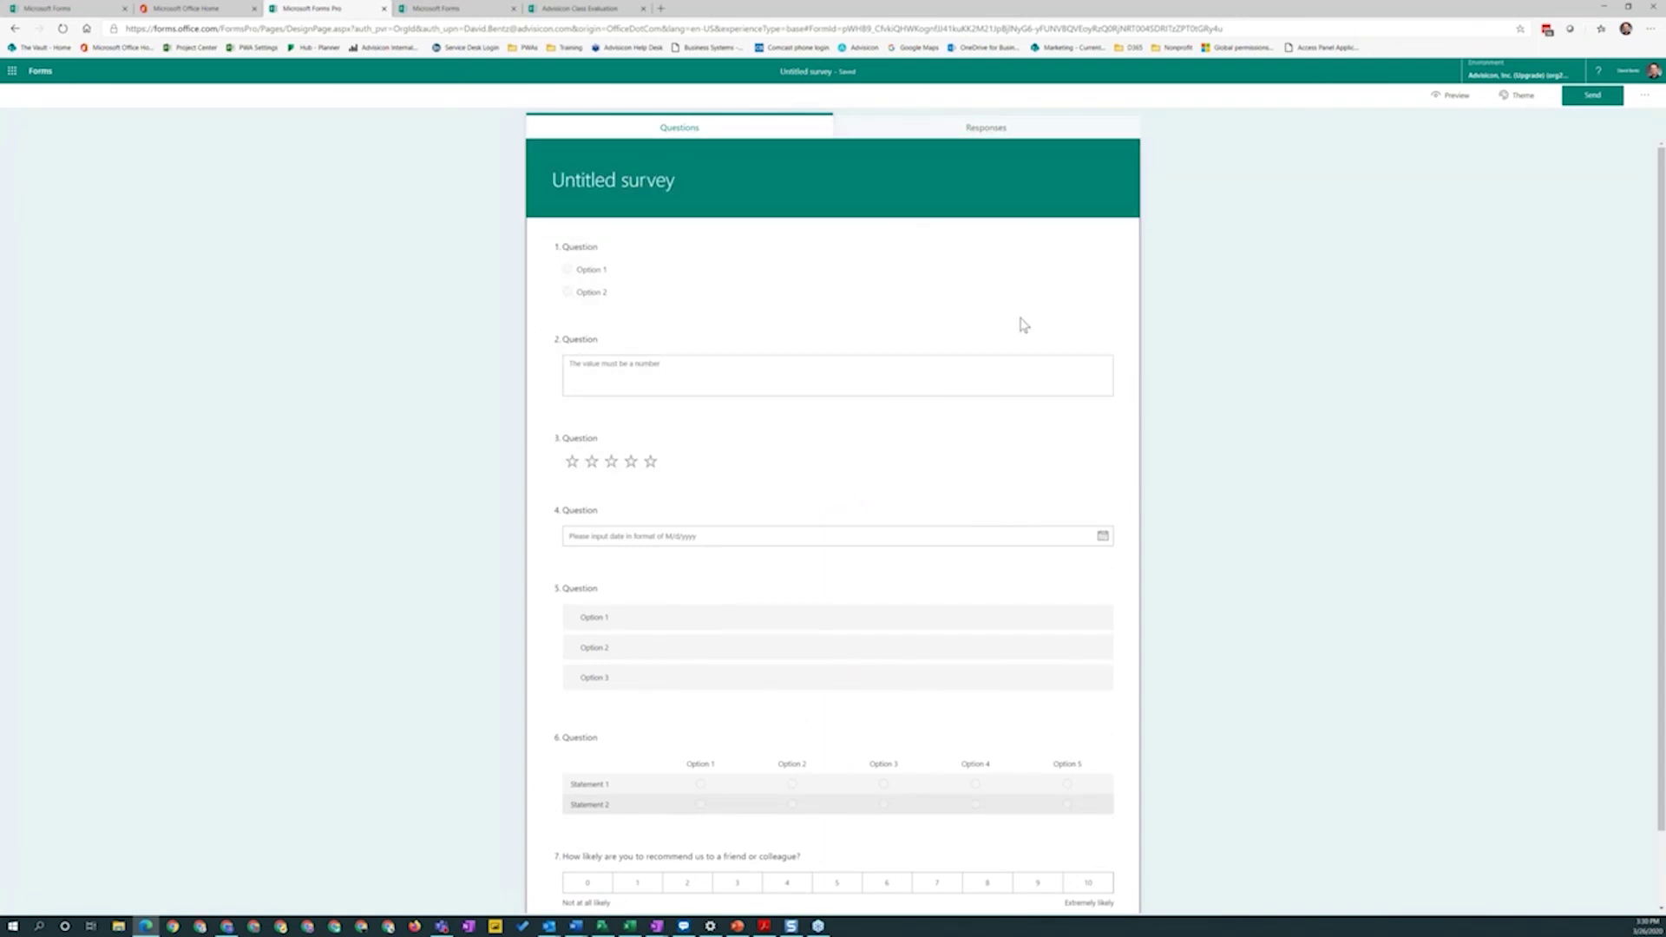
Edit question 1 of the Untitled survey and inspect its Variables list.
click(763, 290)
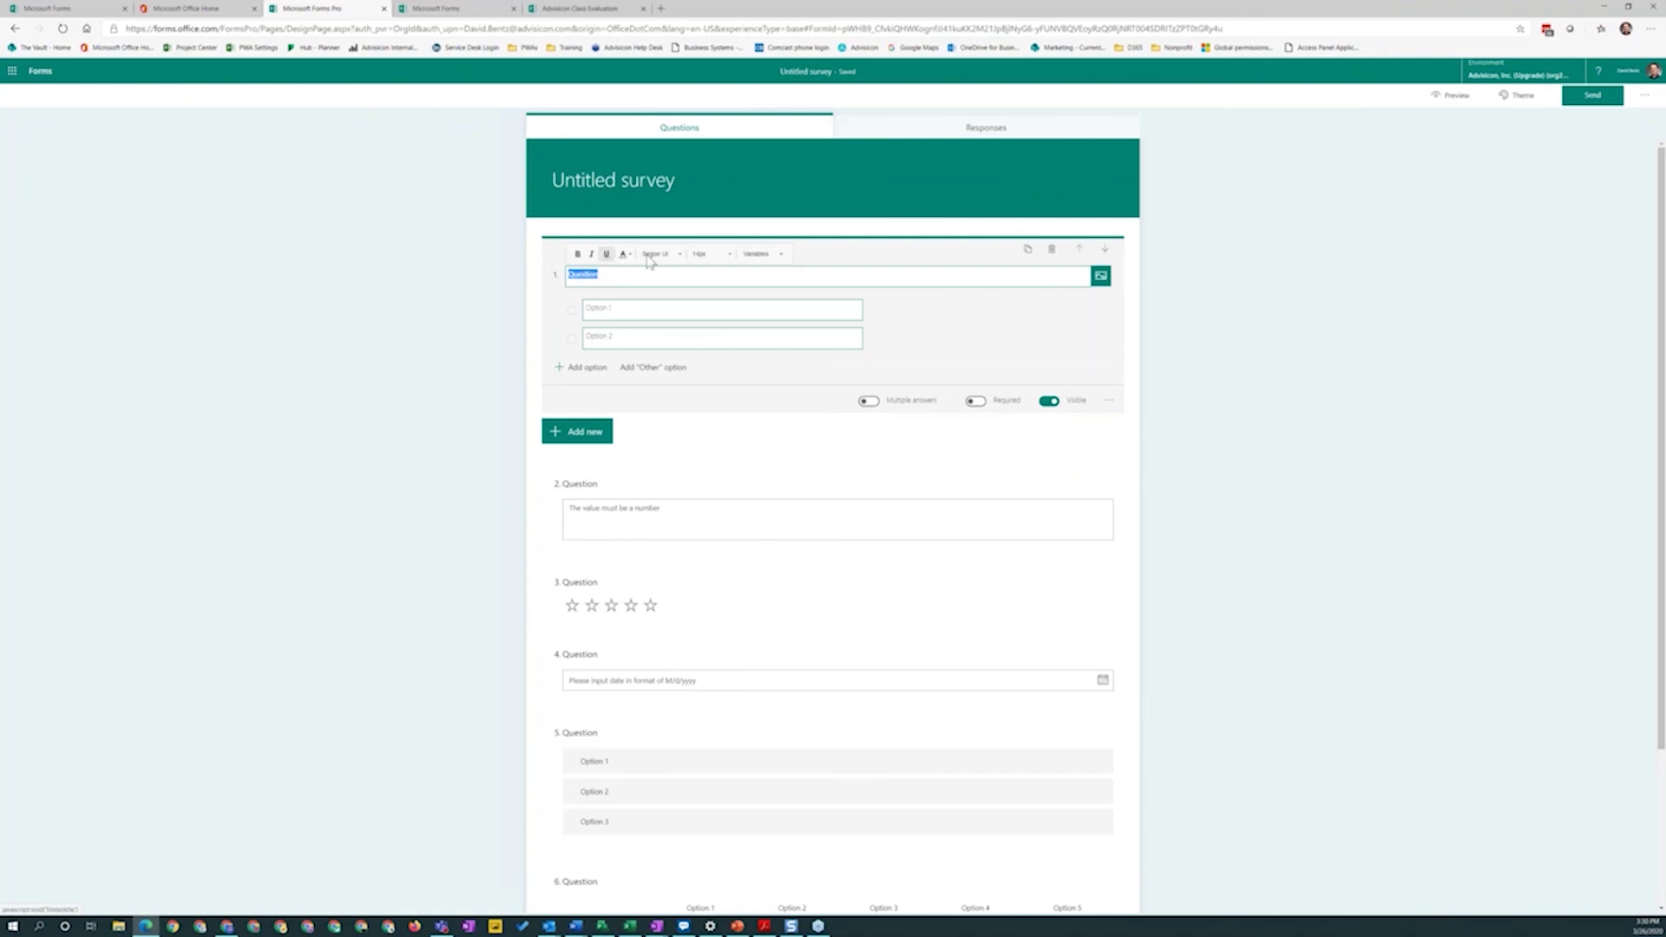
click(781, 256)
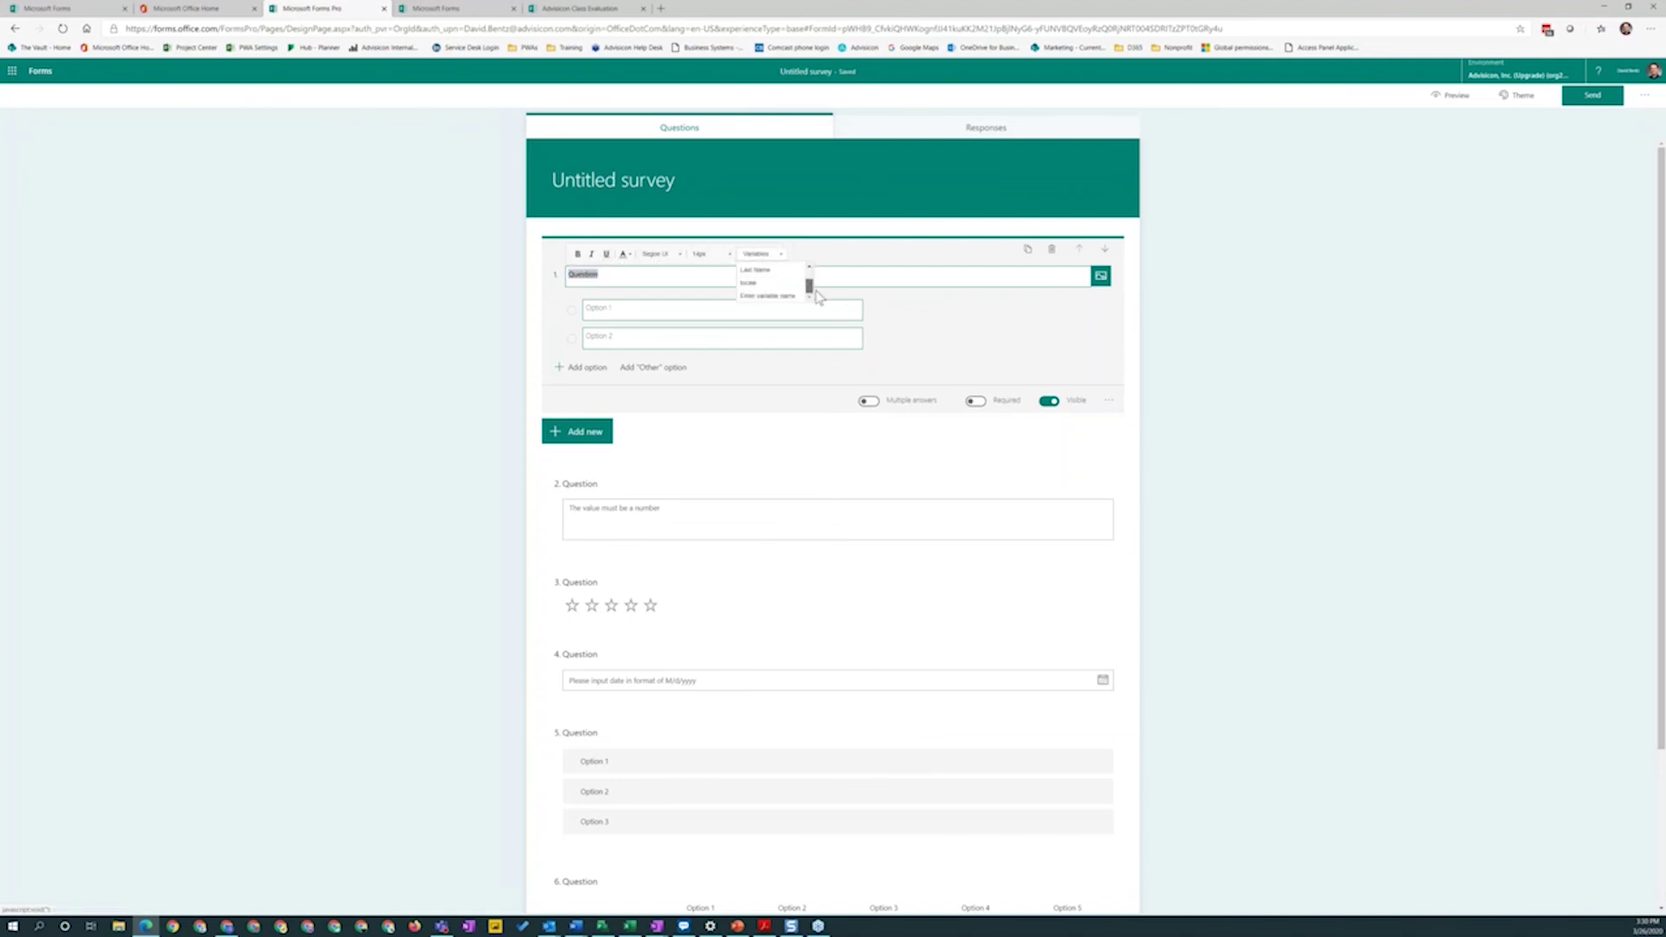
scroll(812, 294, down, 2)
scroll(808, 283, up, 2)
click(866, 273)
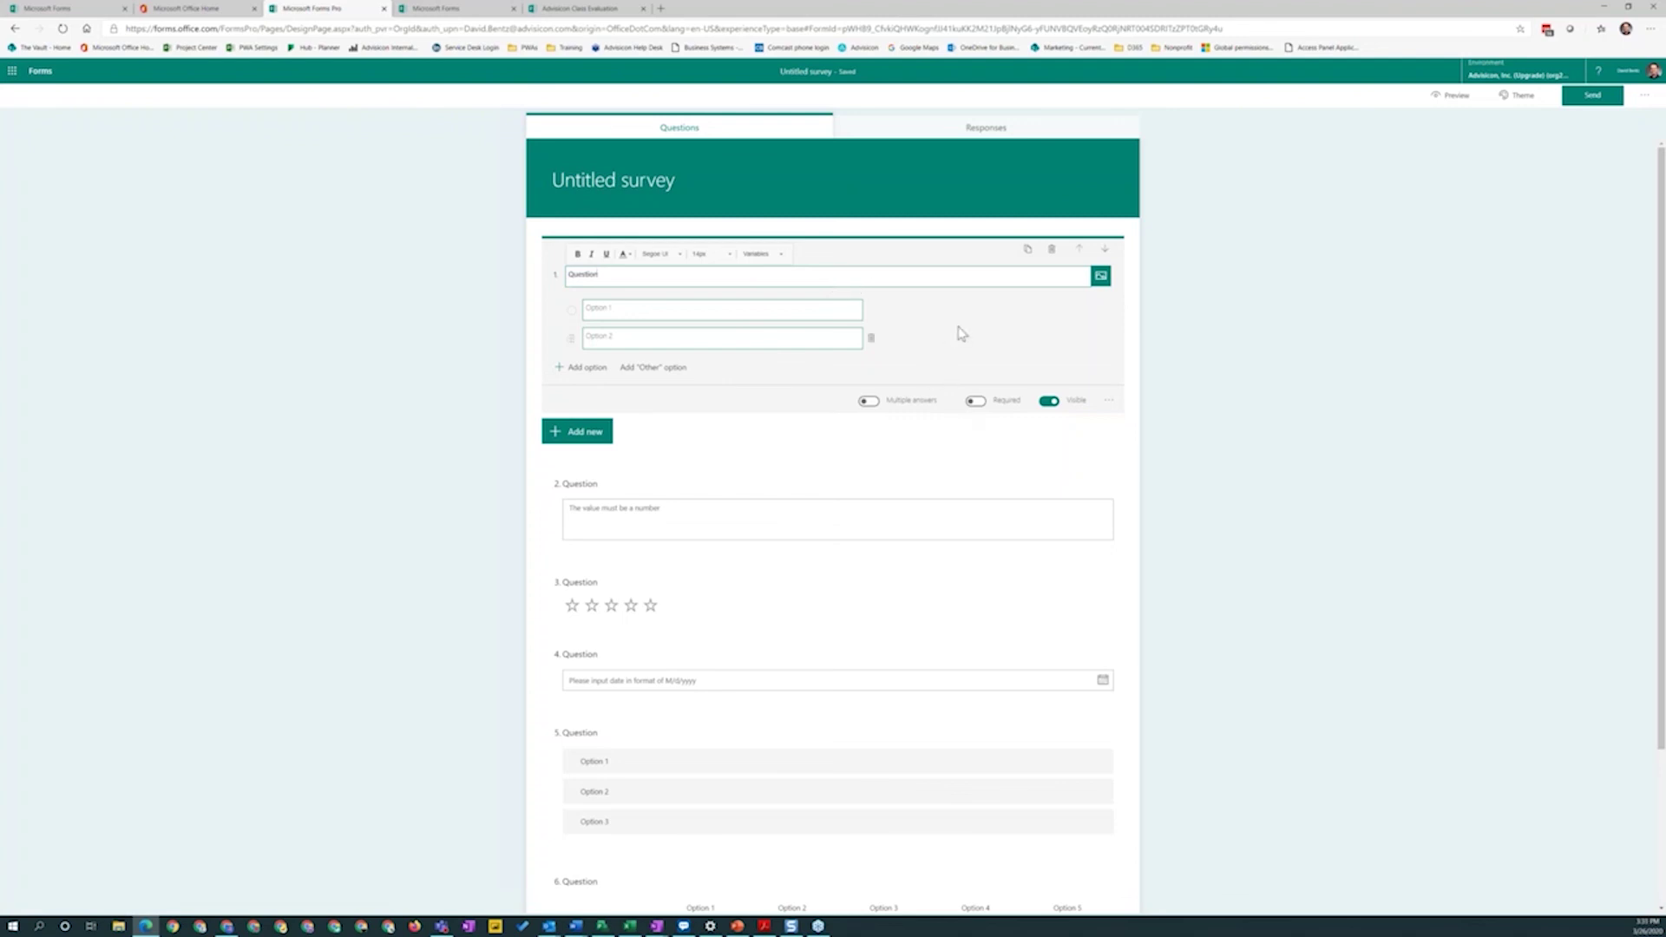
scroll(960, 308, down, 1)
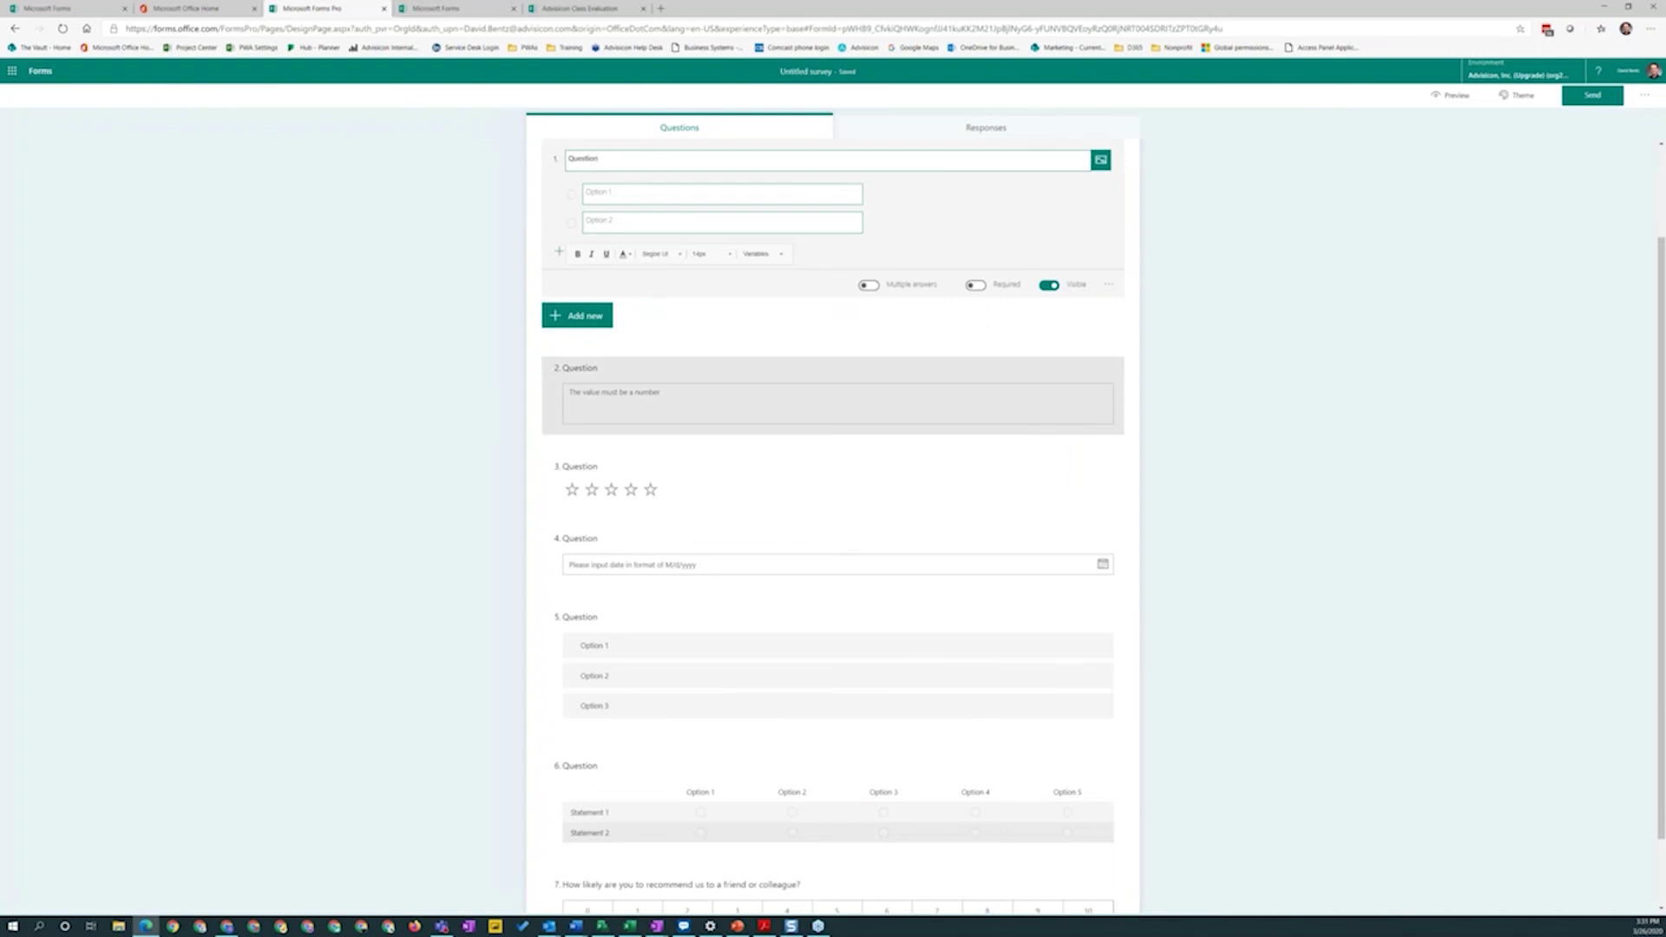
Open question 1's extra settings menu beside Visible and scroll through the survey.
click(1110, 284)
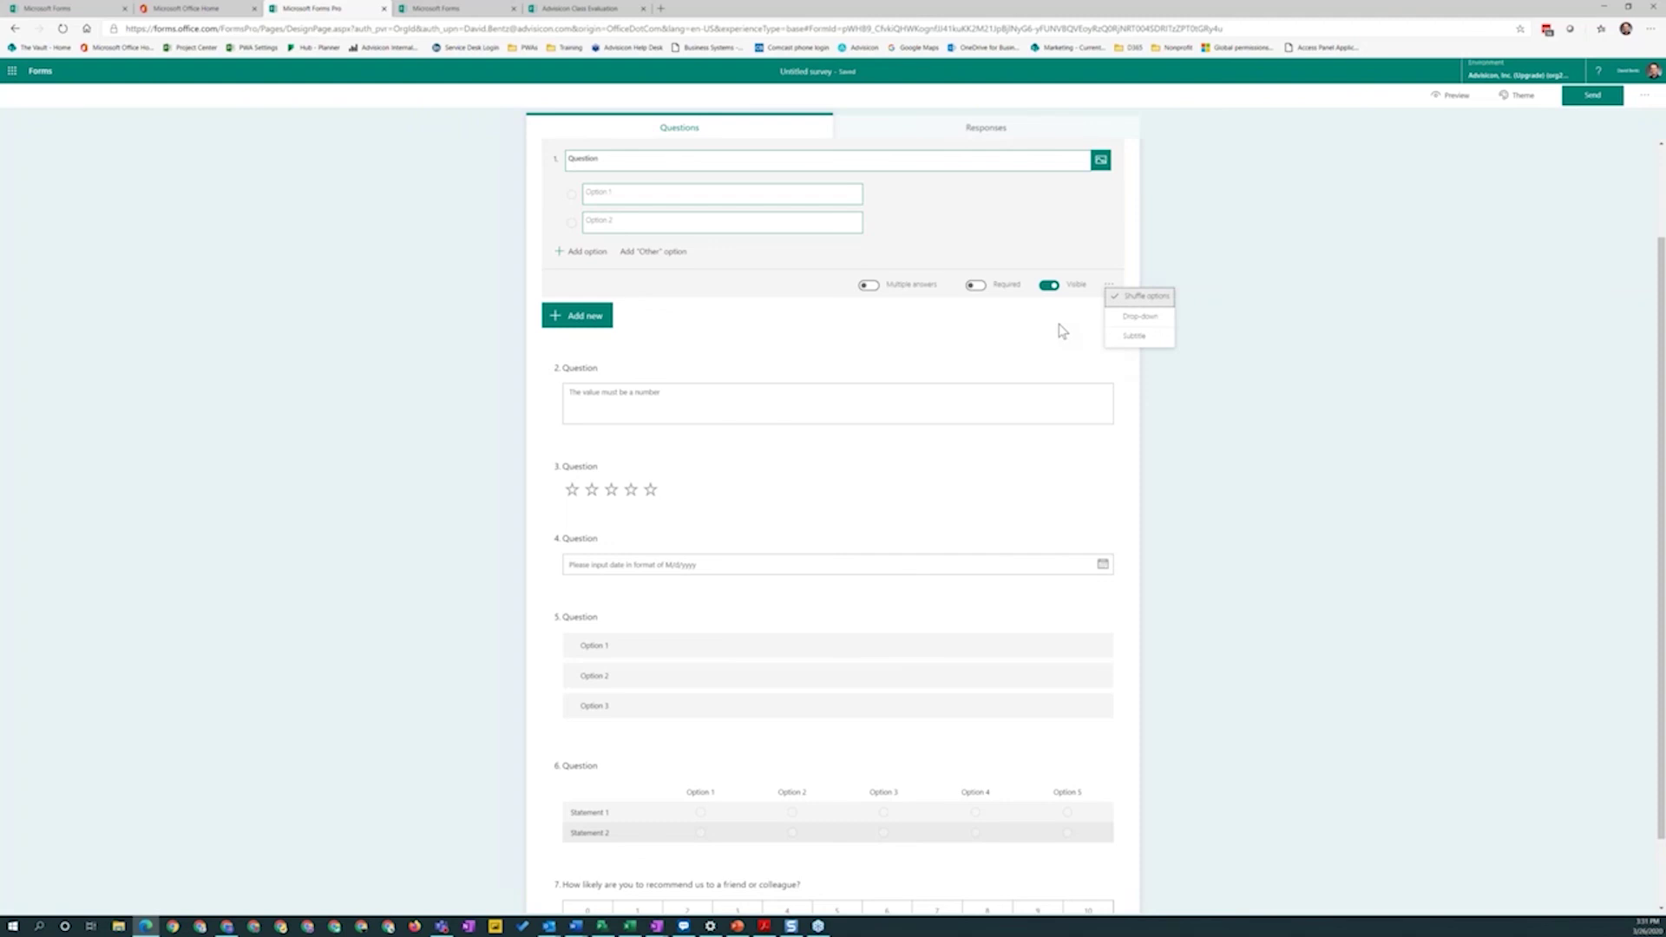
scroll(1062, 331, down, 1)
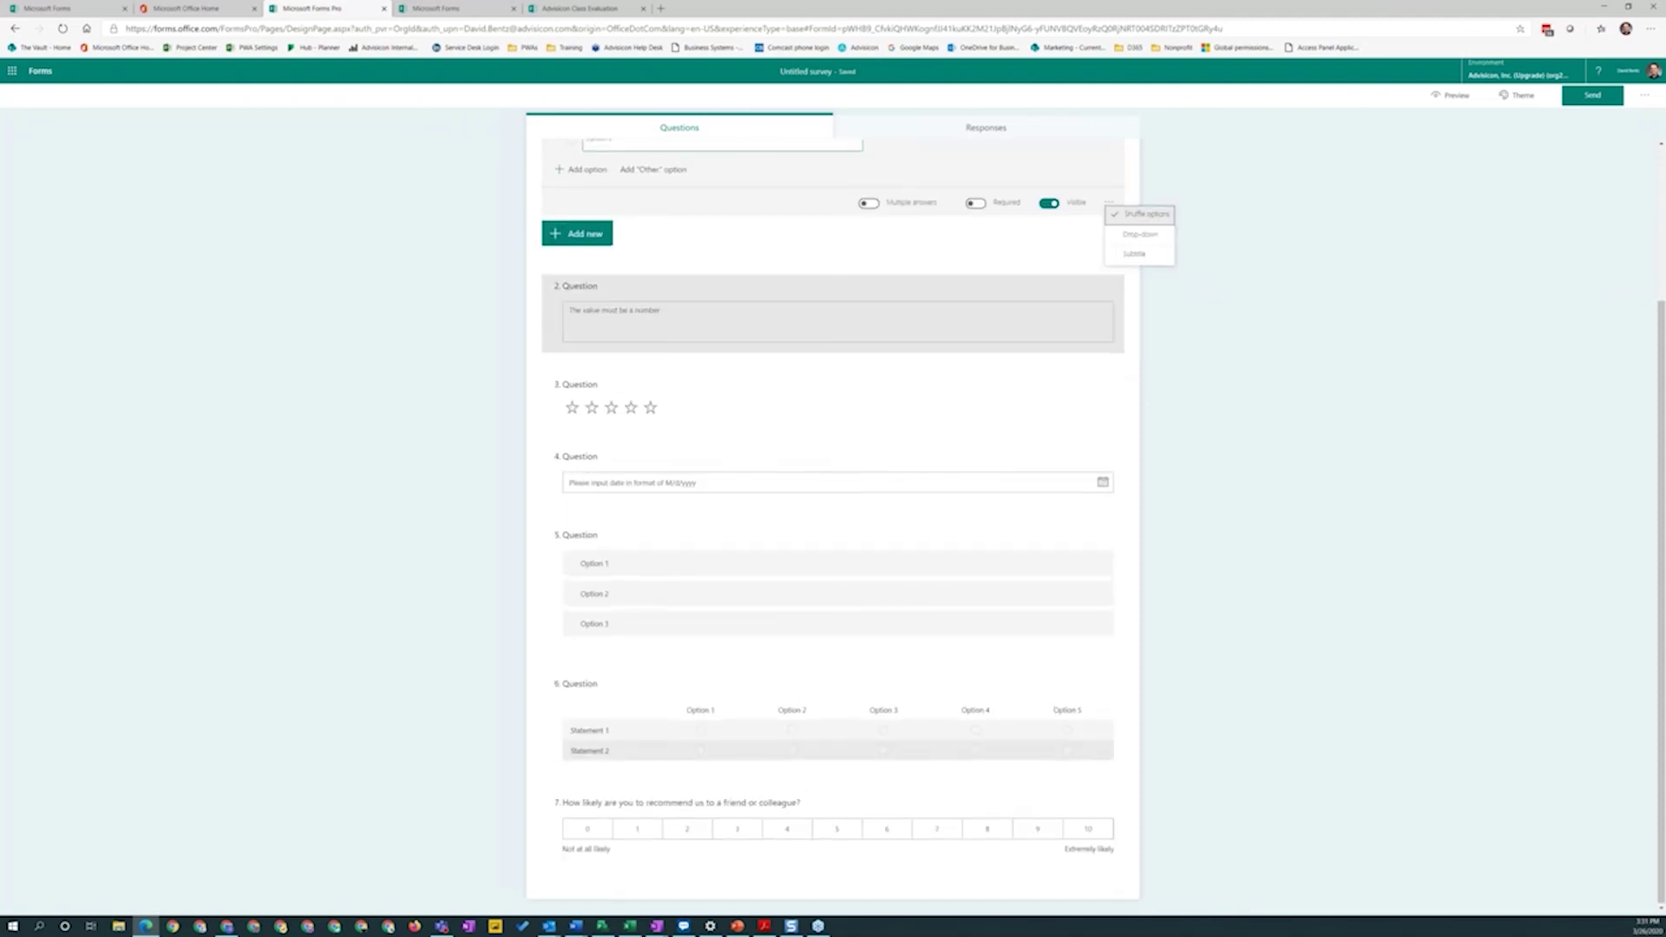
scroll(1062, 330, up, 3)
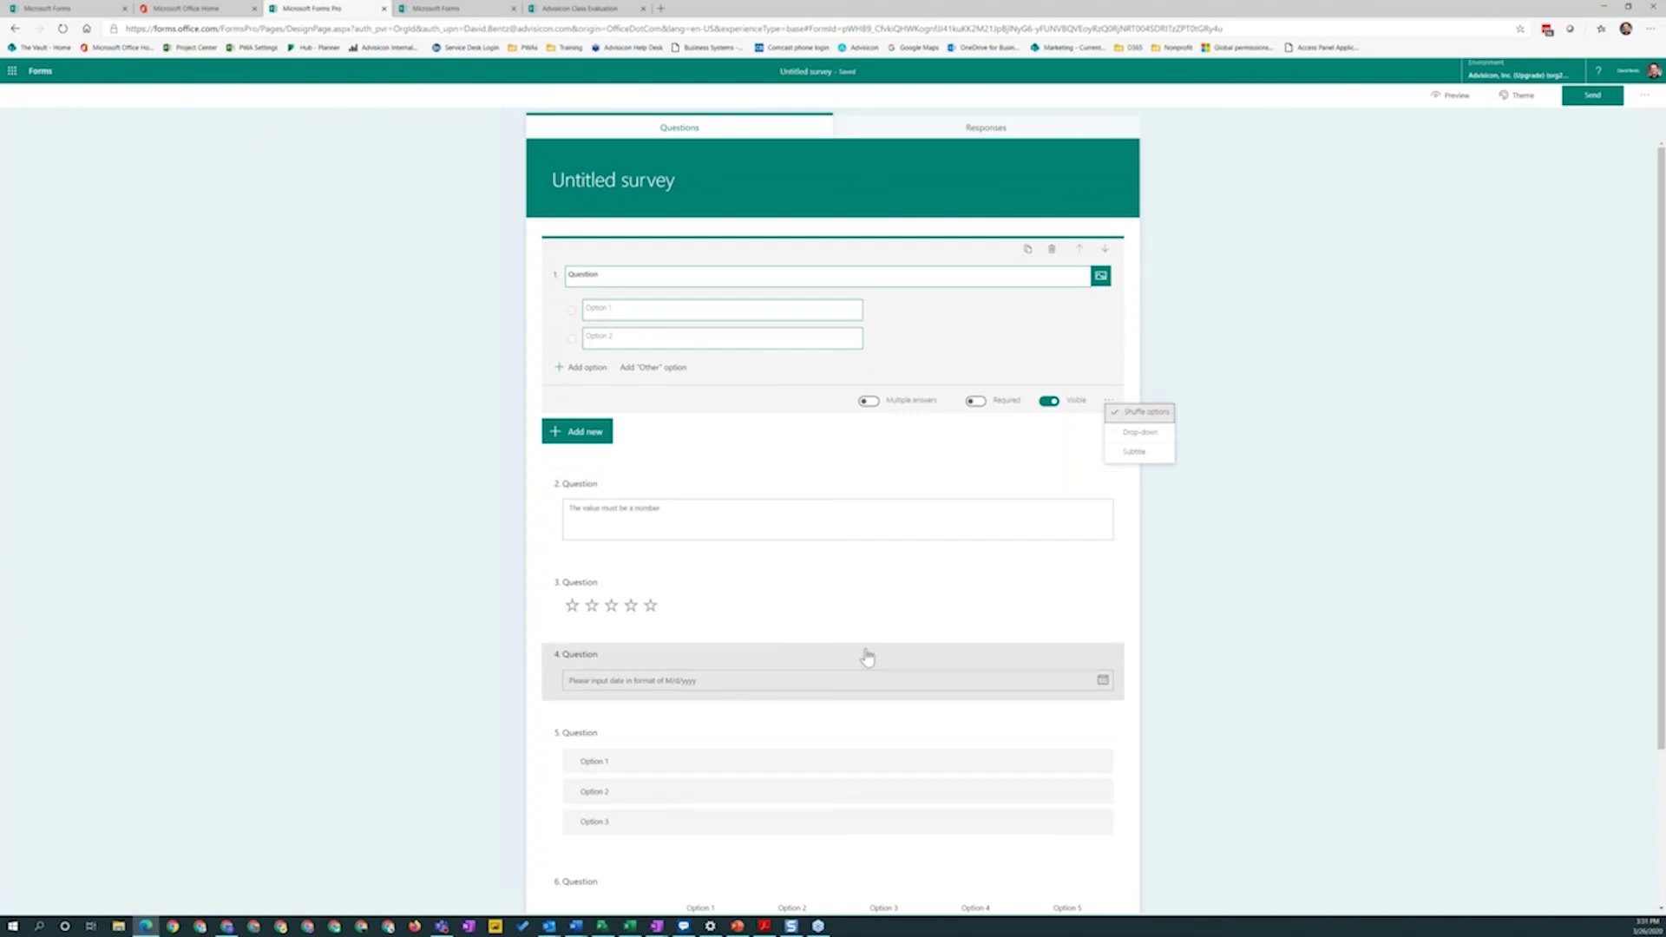
scroll(868, 658, down, 2)
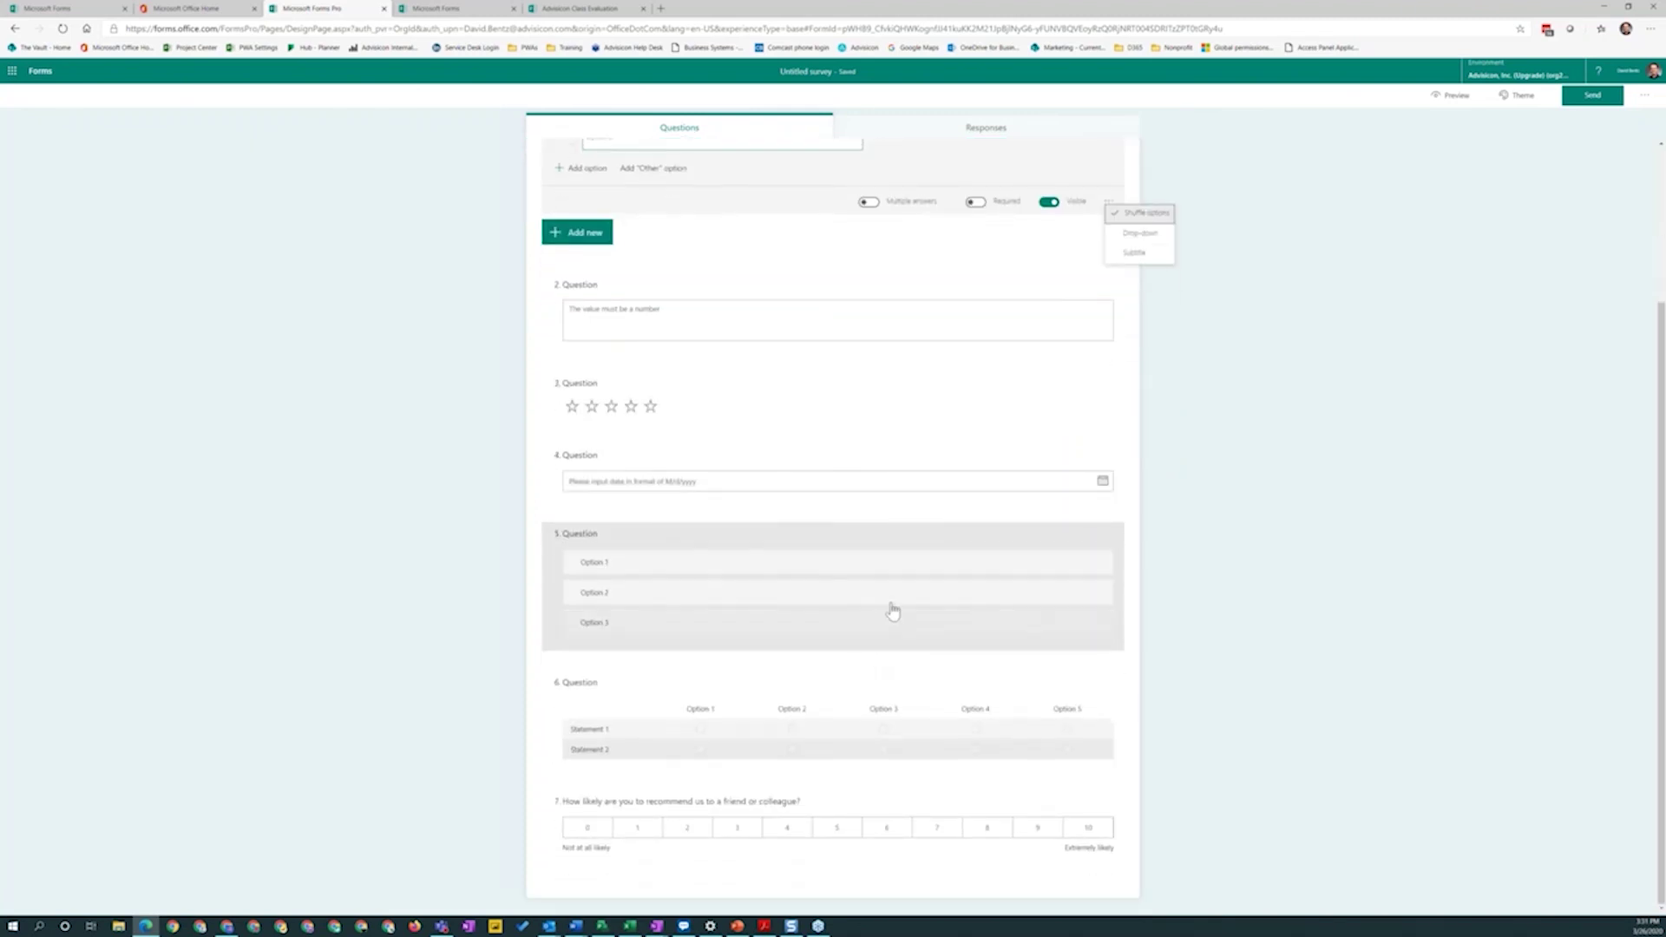
scroll(897, 631, up, 2)
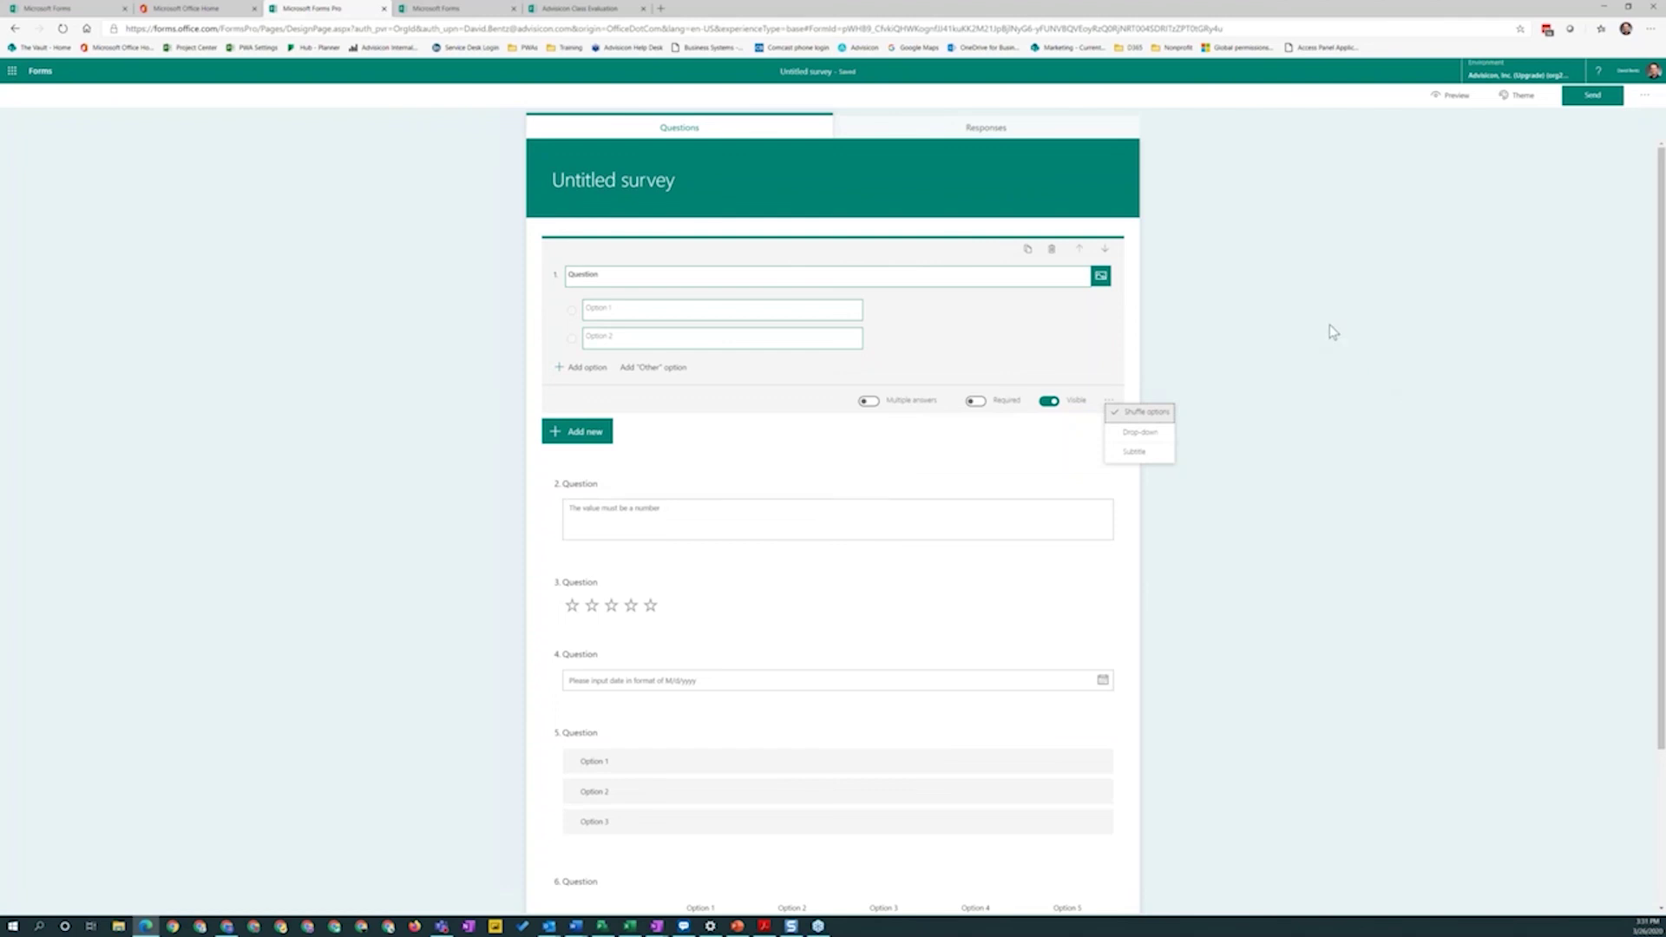
Switch to the Advisicon Class Evaluation editor tab and go back to My forms.
click(473, 15)
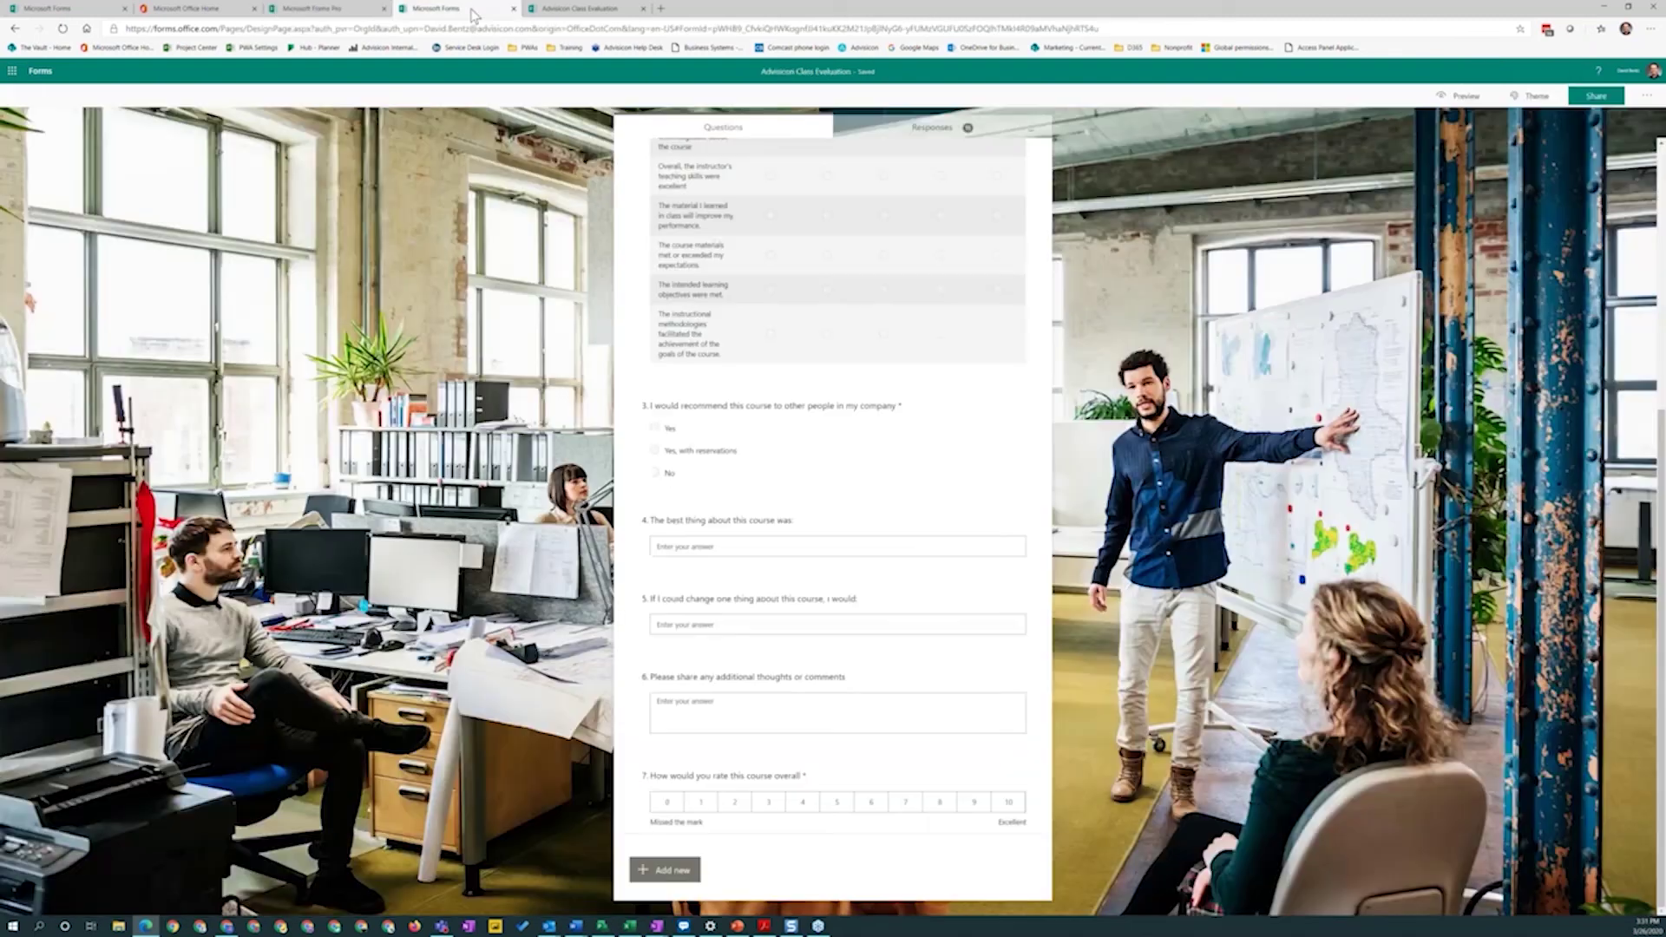
click(38, 76)
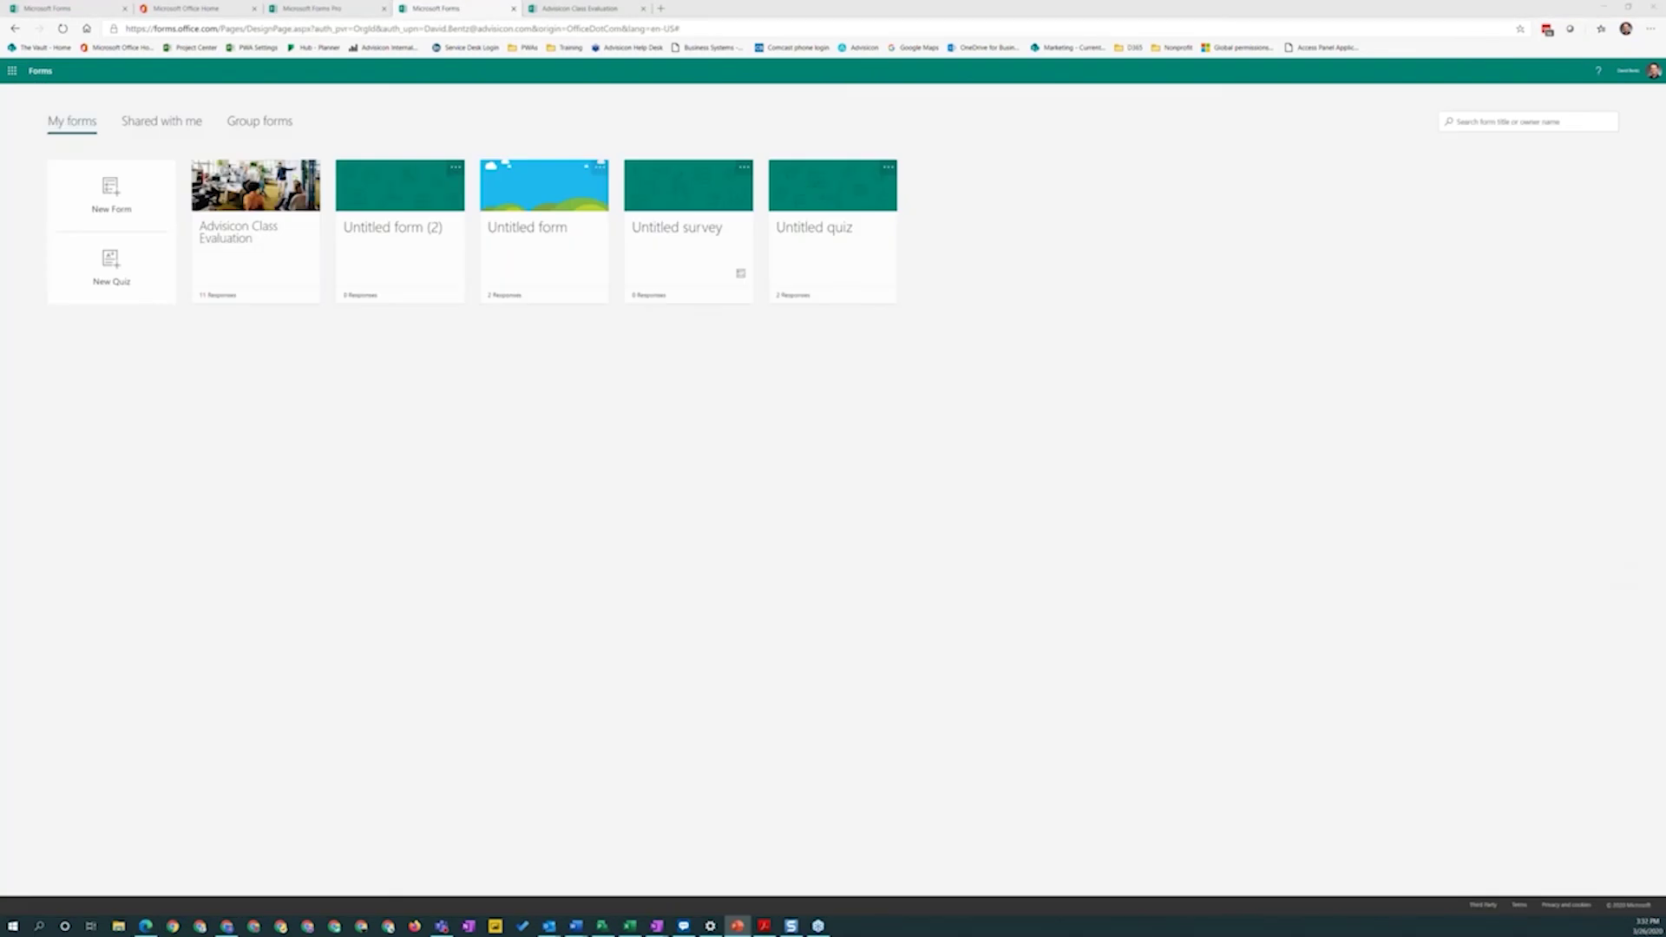